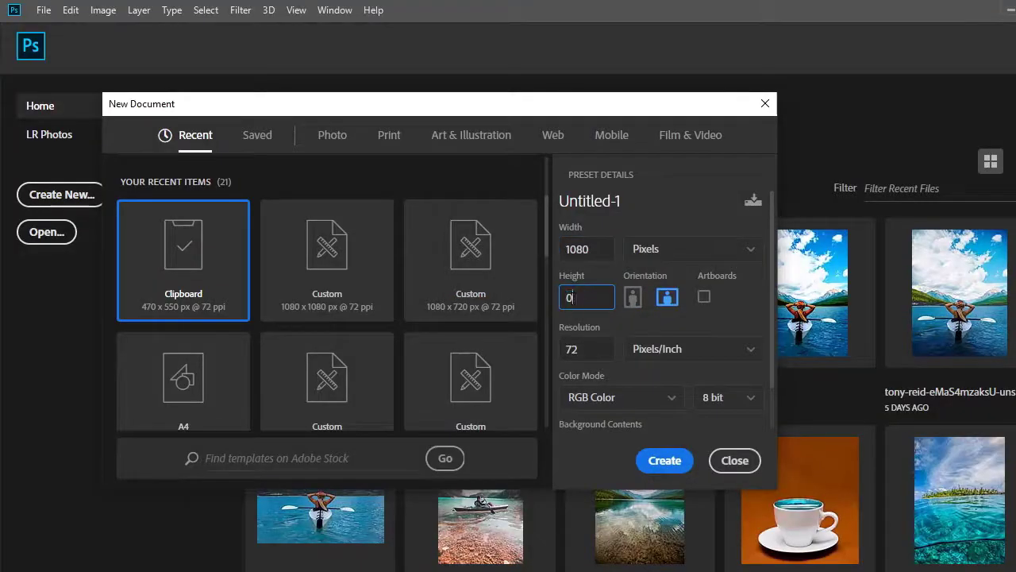
text(1080)
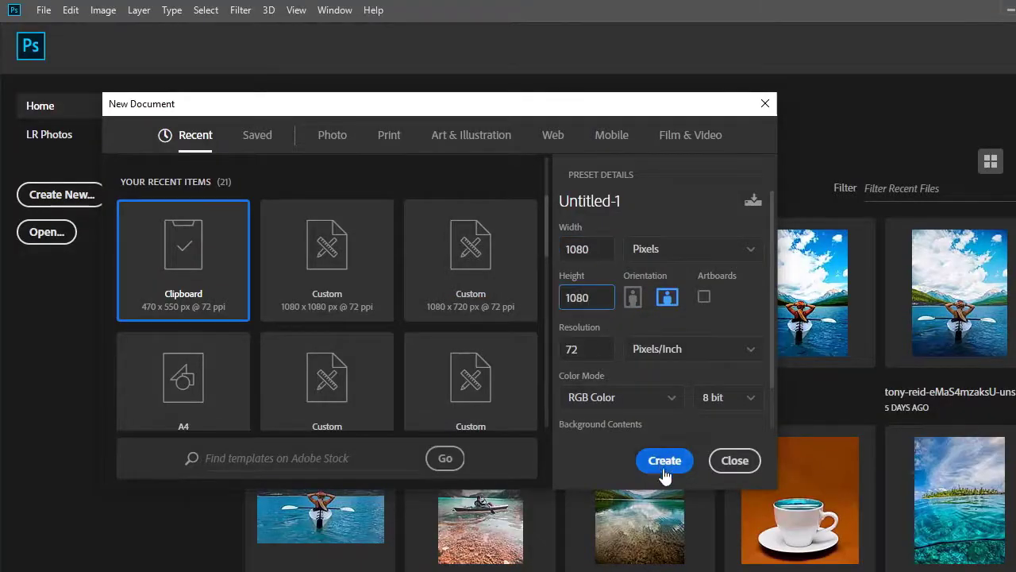
click(659, 460)
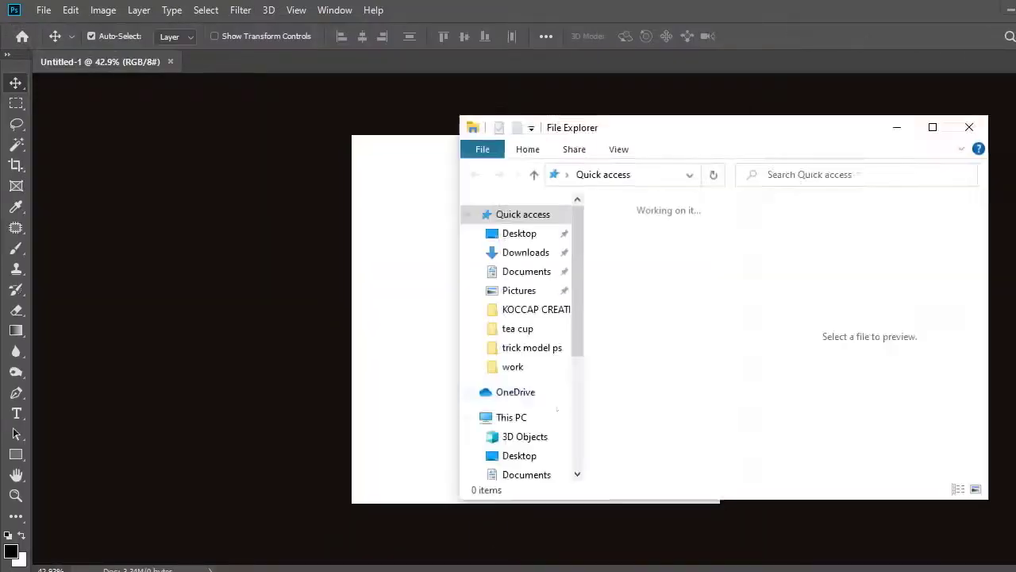
key(super+Up)
drag(198, 308, 519, 556)
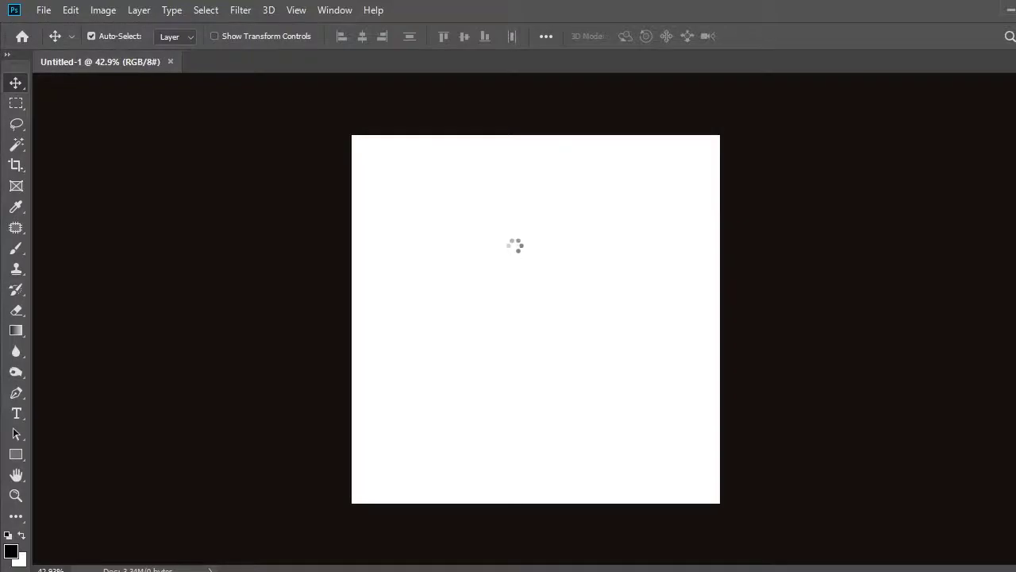
drag(535, 222, 535, 194)
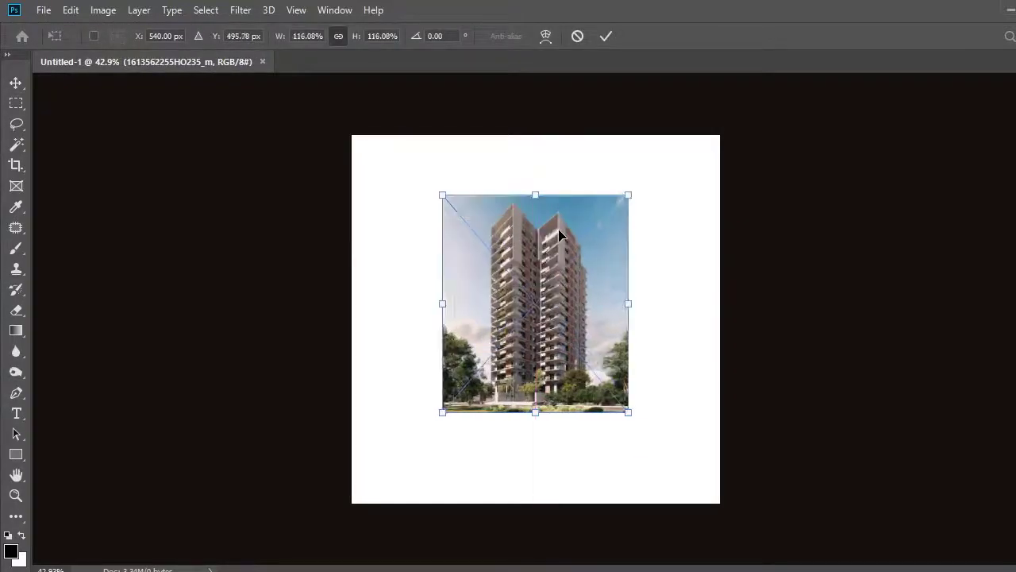
key(Return)
scroll(578, 234, up, 2)
Try selecting the sky around the tower with the Magic Wand.
scroll(559, 317, down, 3)
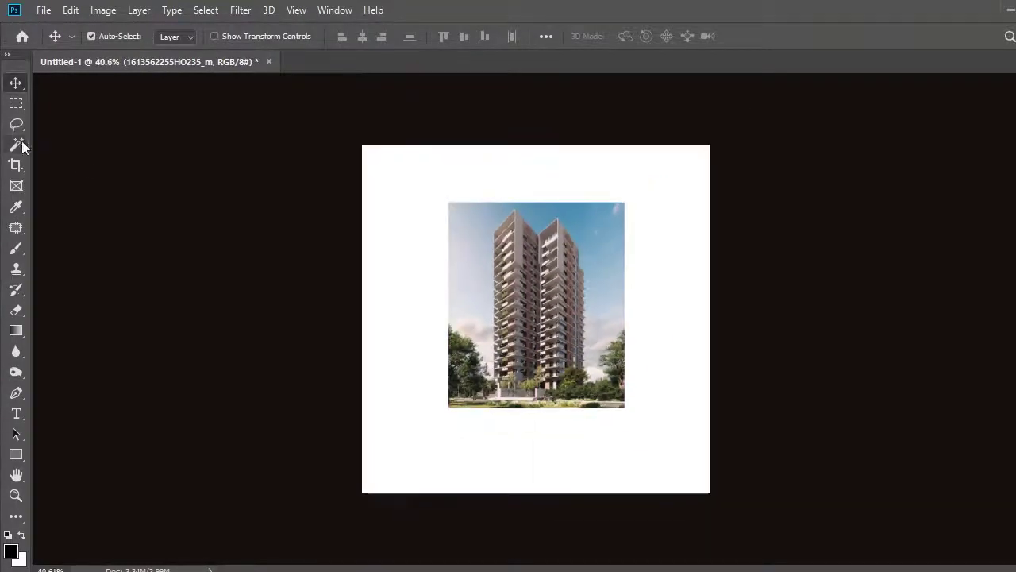
click(22, 146)
click(473, 231)
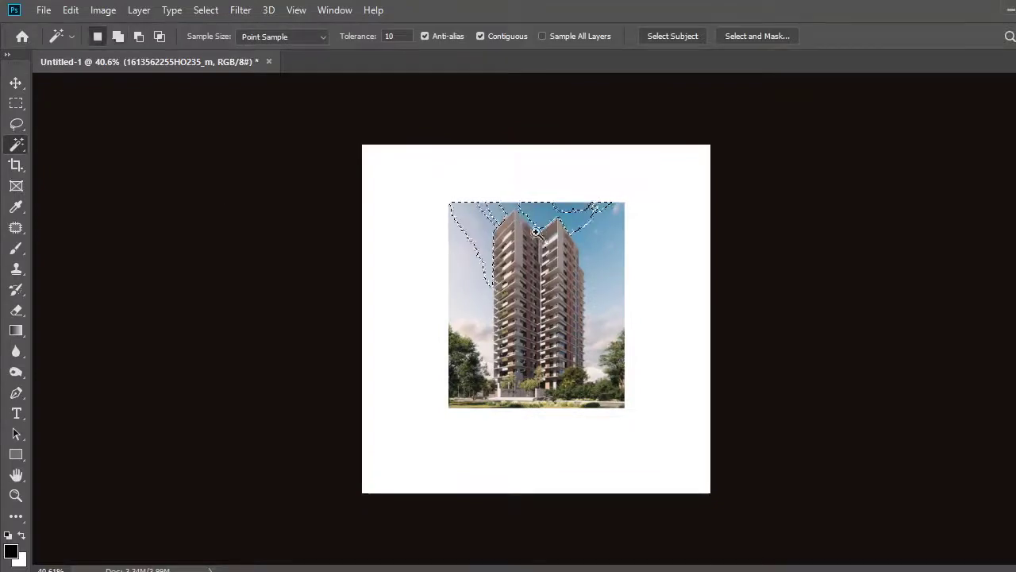
scroll(536, 231, up, 2)
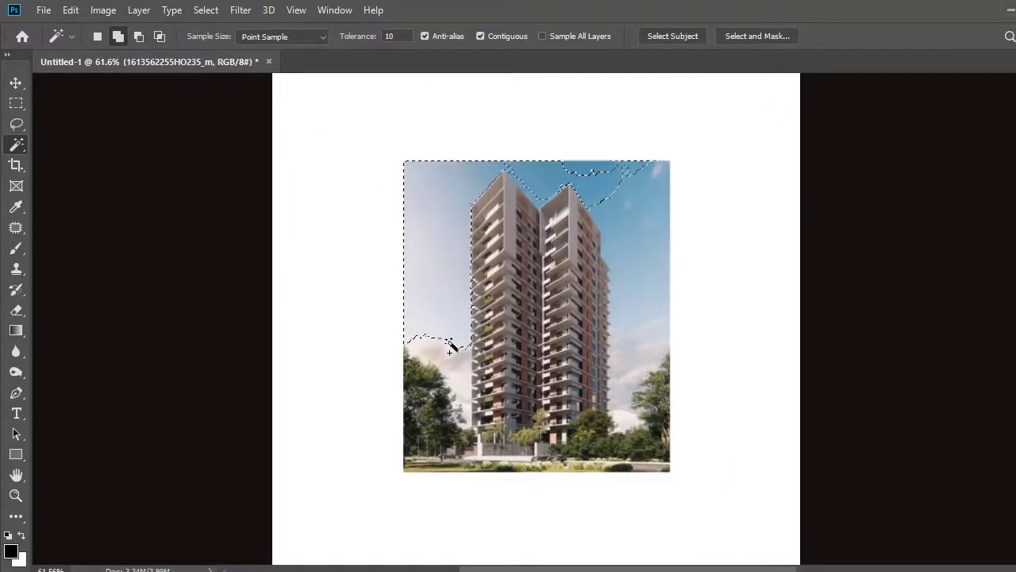
scroll(536, 234, up, 1)
scroll(535, 234, down, 2)
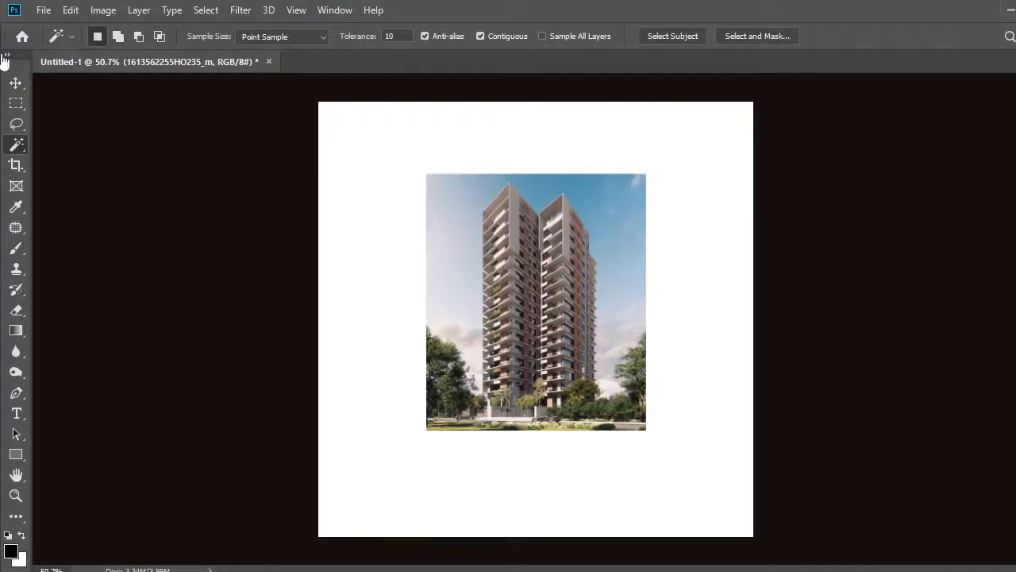
Stretch the tower photo to 148.18% so it fills the canvas height.
click(16, 83)
scroll(630, 270, down, 2)
scroll(579, 294, down, 1)
key(ctrl+t)
drag(536, 245, 535, 211)
drag(535, 374, 540, 424)
key(Return)
Select the tower building using Select > Subject.
scroll(580, 342, up, 1)
scroll(580, 343, up, 1)
scroll(580, 343, up, 1)
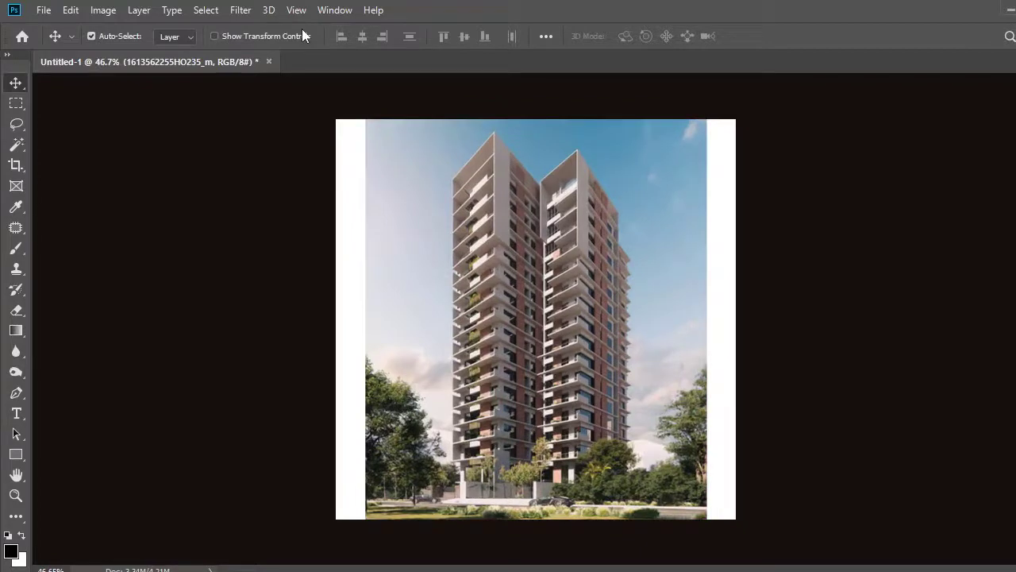
click(206, 10)
click(258, 195)
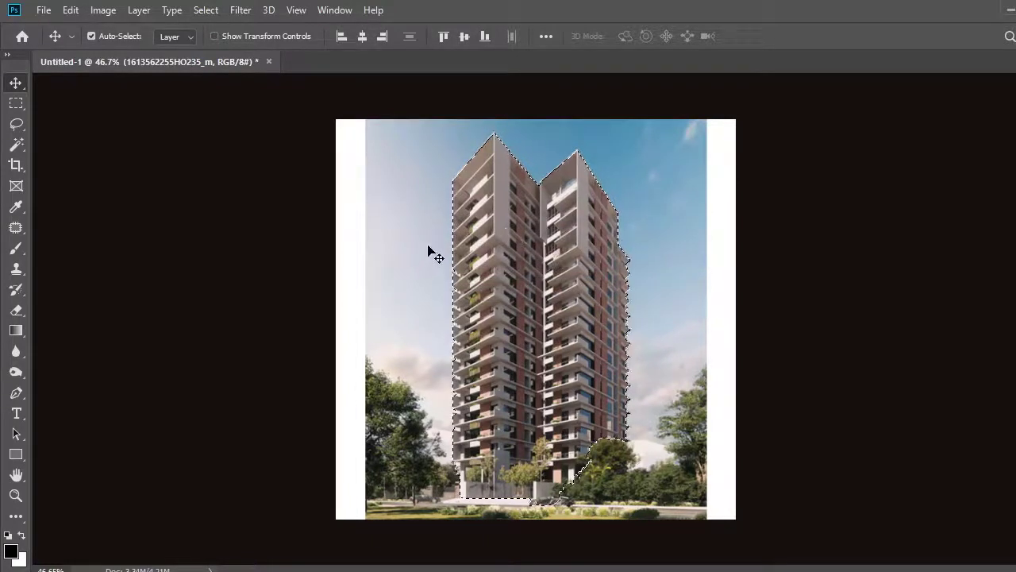
With the Lasso tool, zoom along the tower's edges and clean up the balcony outline of the selection.
scroll(456, 273, up, 4)
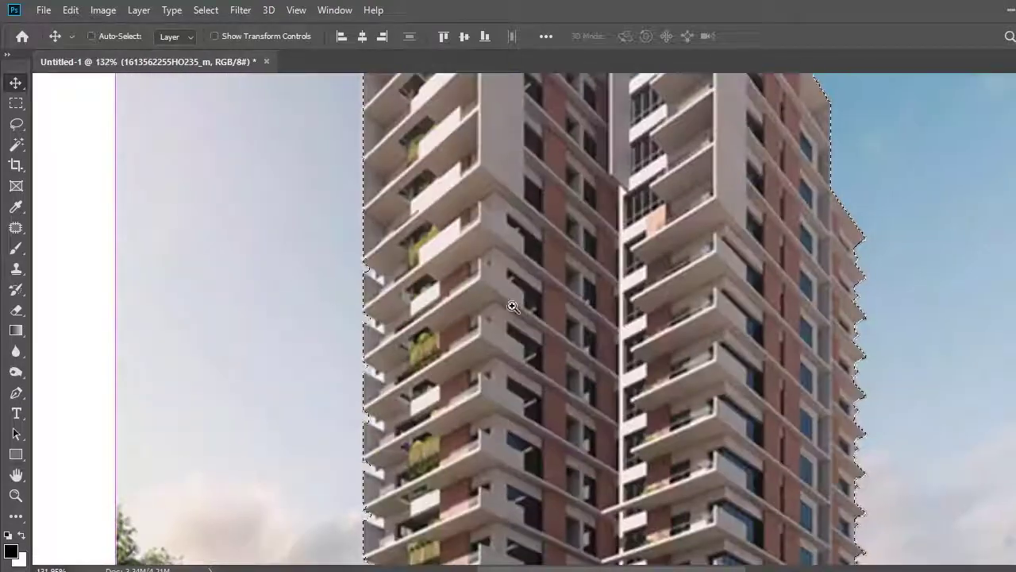
scroll(513, 302, up, 3)
scroll(402, 285, up, 2)
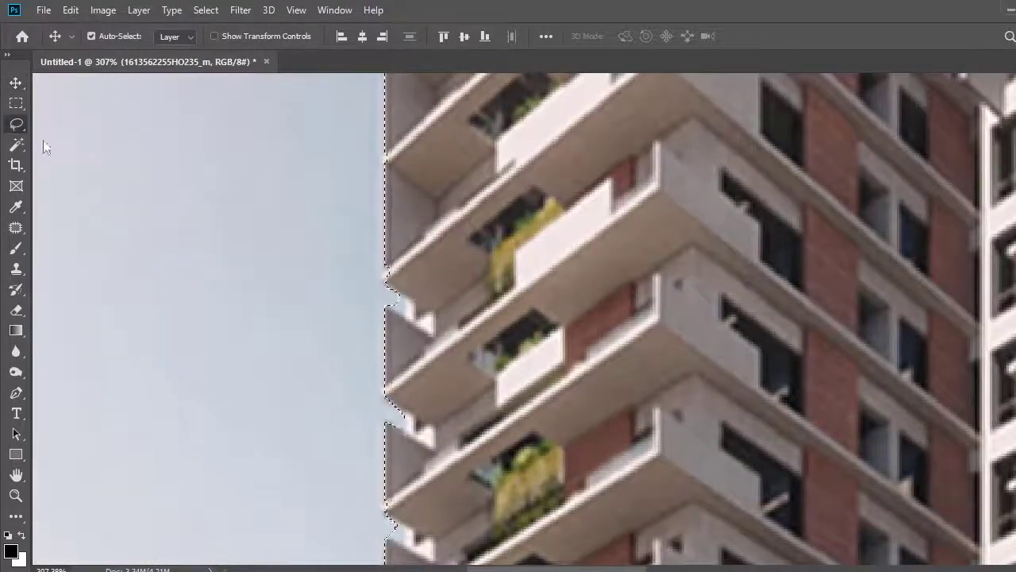
key(l)
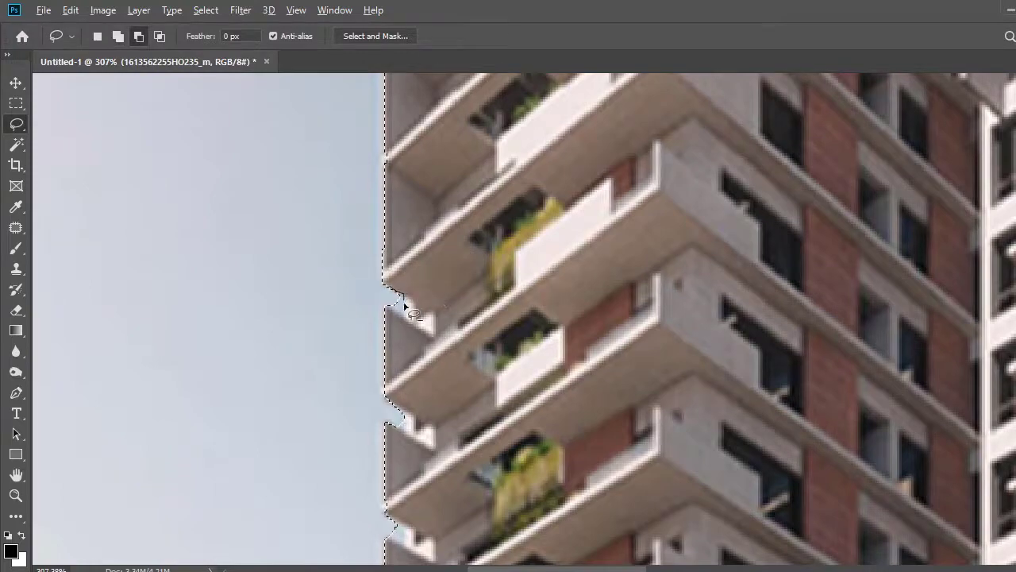
scroll(426, 420, down, 2)
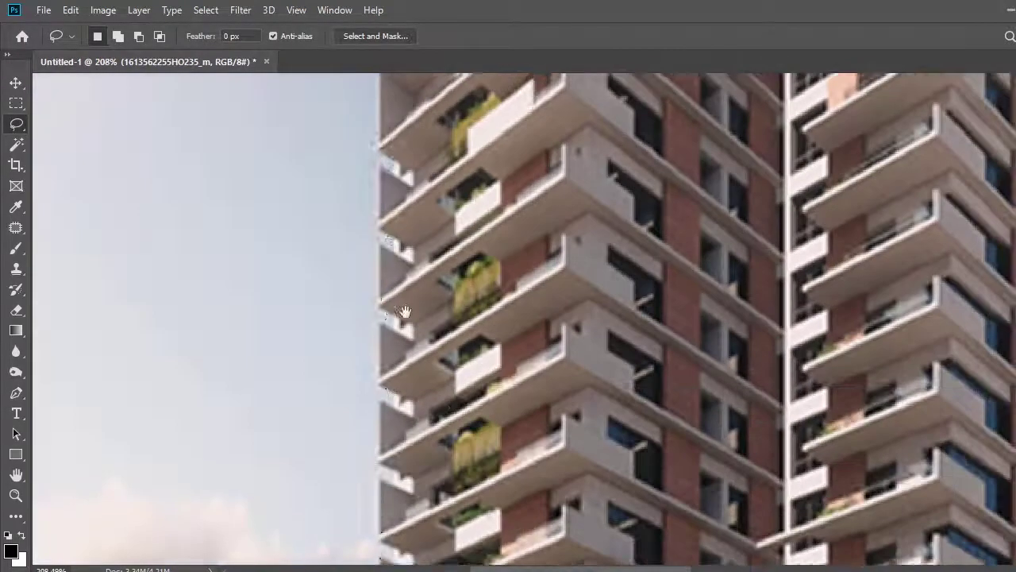
scroll(425, 381, down, 1)
scroll(421, 334, down, 1)
scroll(437, 321, down, 1)
scroll(437, 320, up, 3)
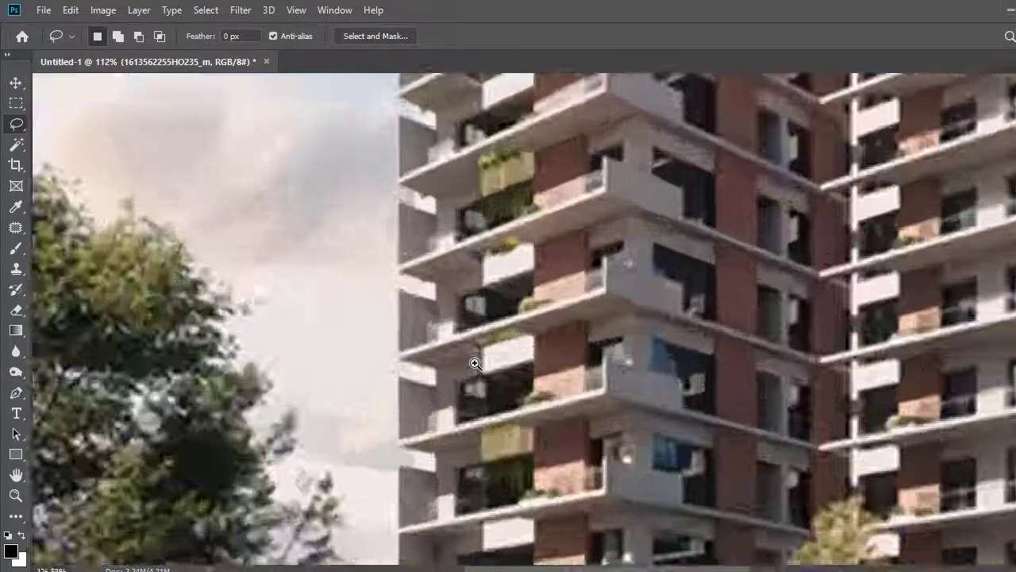
scroll(373, 199, up, 2)
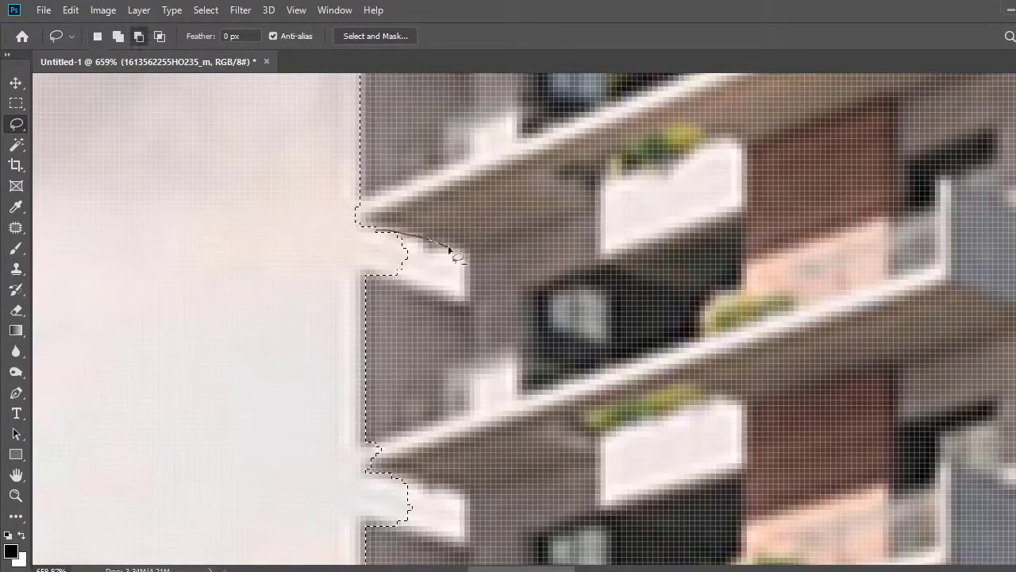
scroll(354, 262, down, 5)
scroll(448, 297, up, 5)
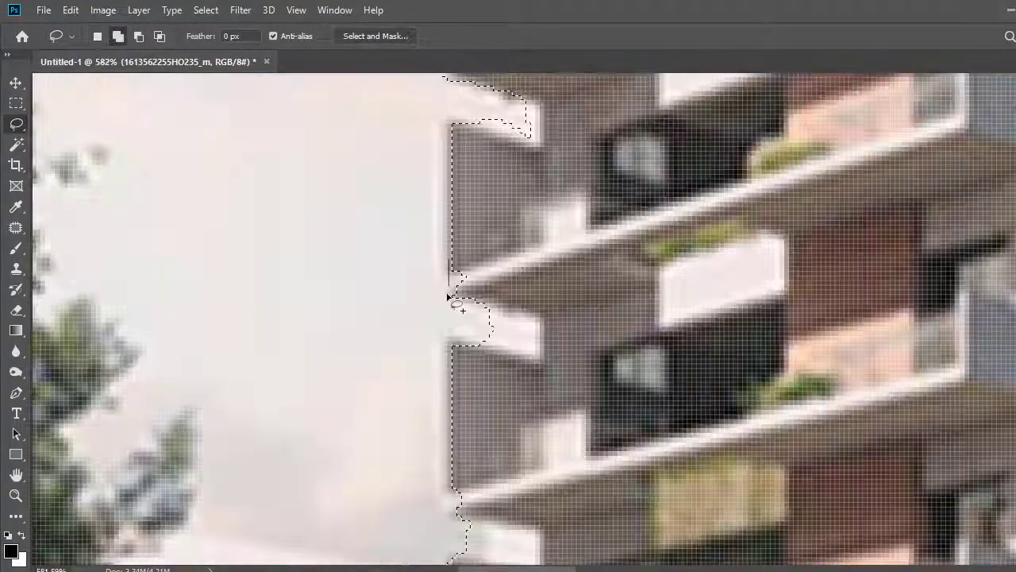
scroll(560, 303, down, 5)
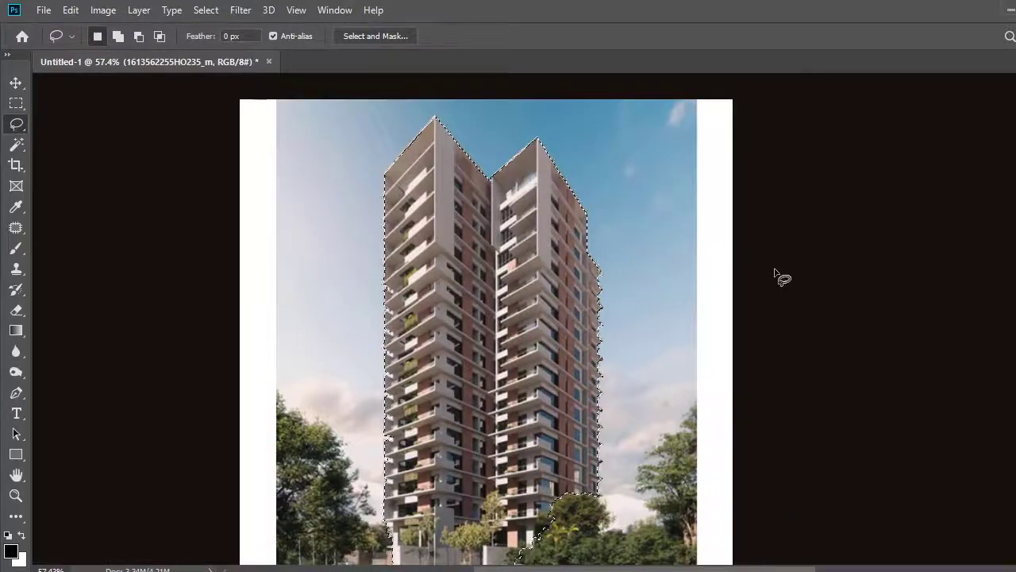
scroll(658, 354, up, 2)
scroll(646, 354, up, 2)
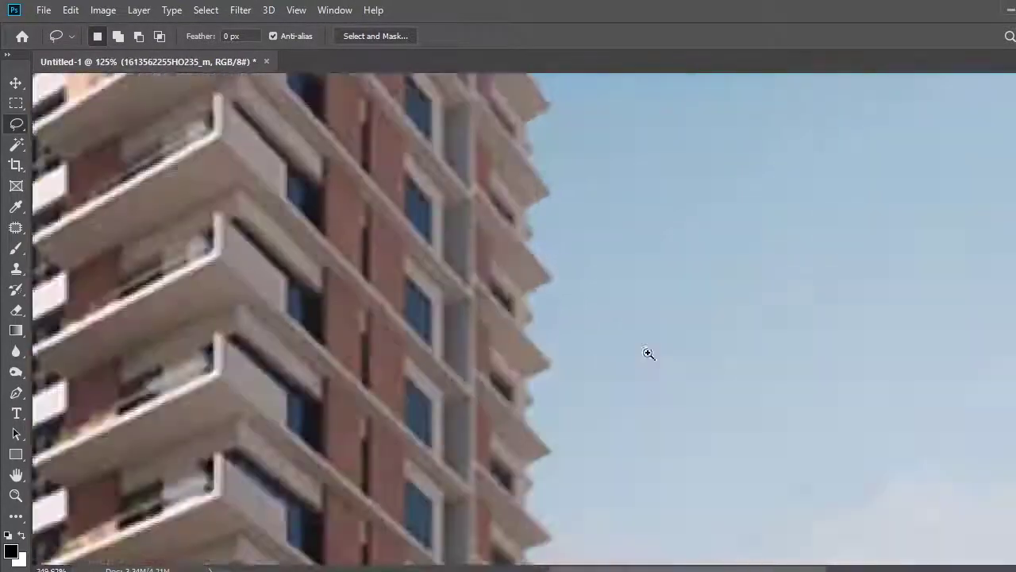
scroll(593, 367, up, 1)
drag(592, 367, 572, 289)
scroll(572, 288, down, 2)
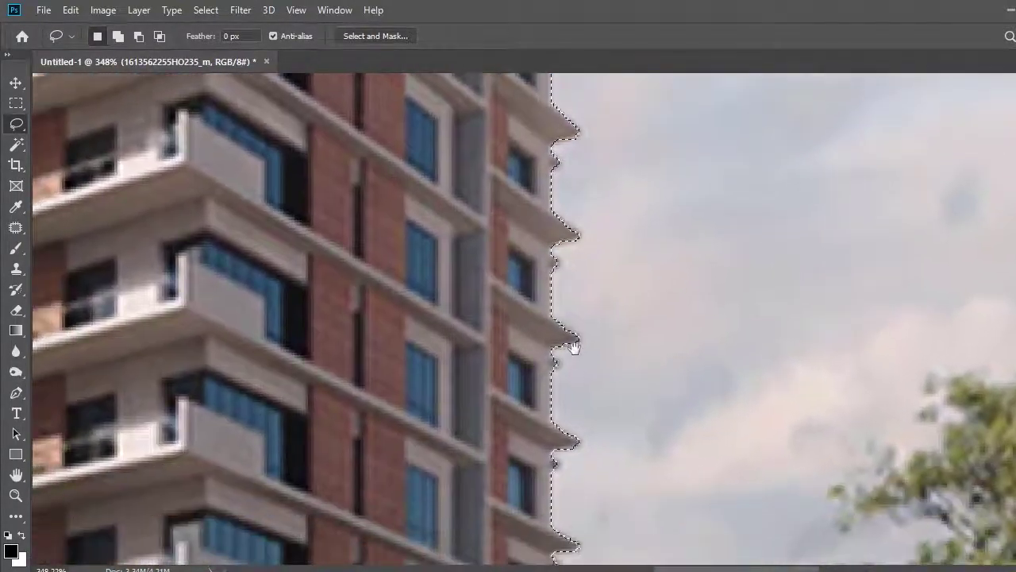
scroll(574, 347, down, 3)
scroll(602, 376, down, 3)
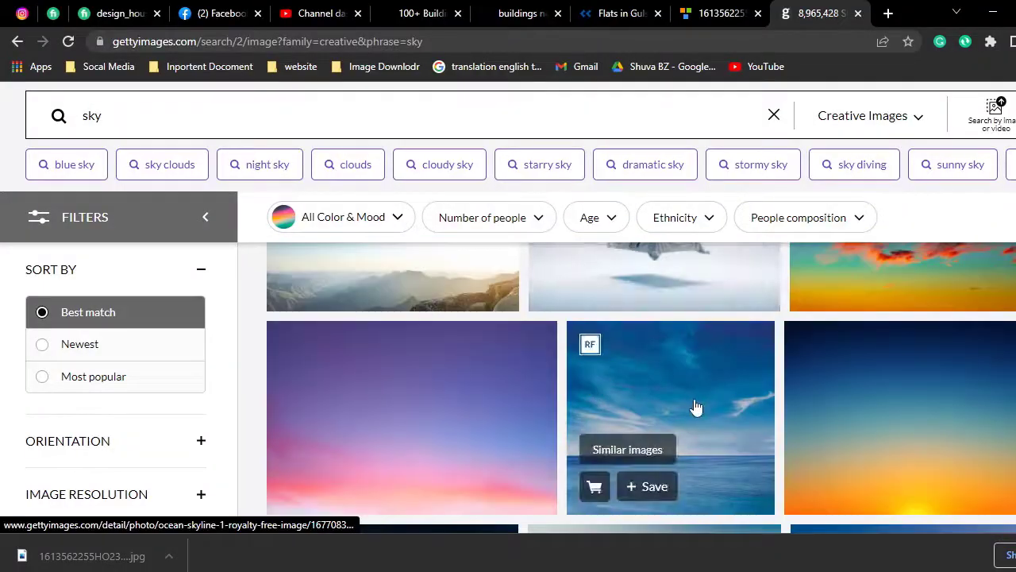
Open Getty's Ocean Skyline 1 sky photo and copy its page address.
click(694, 408)
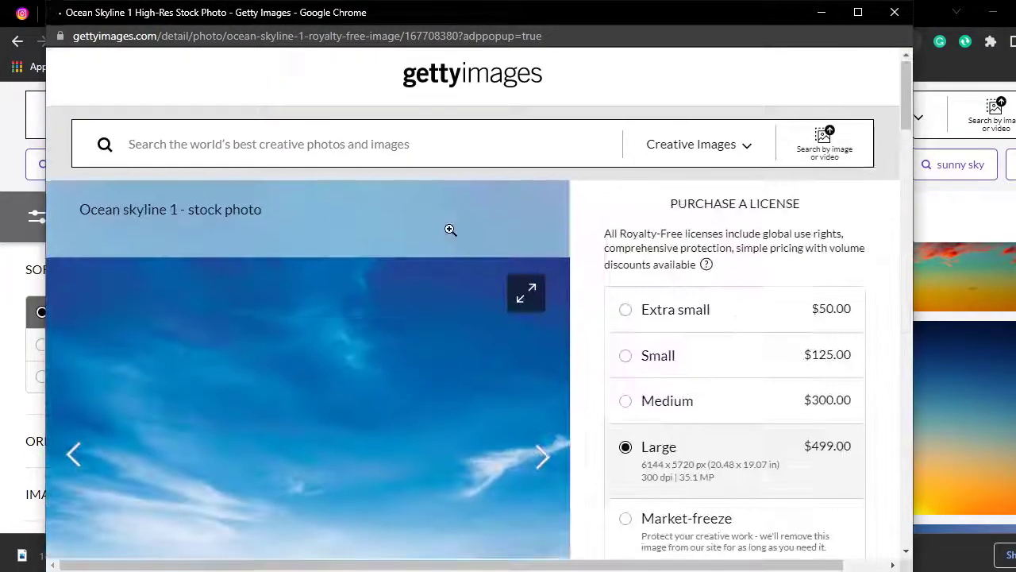
right_click(238, 36)
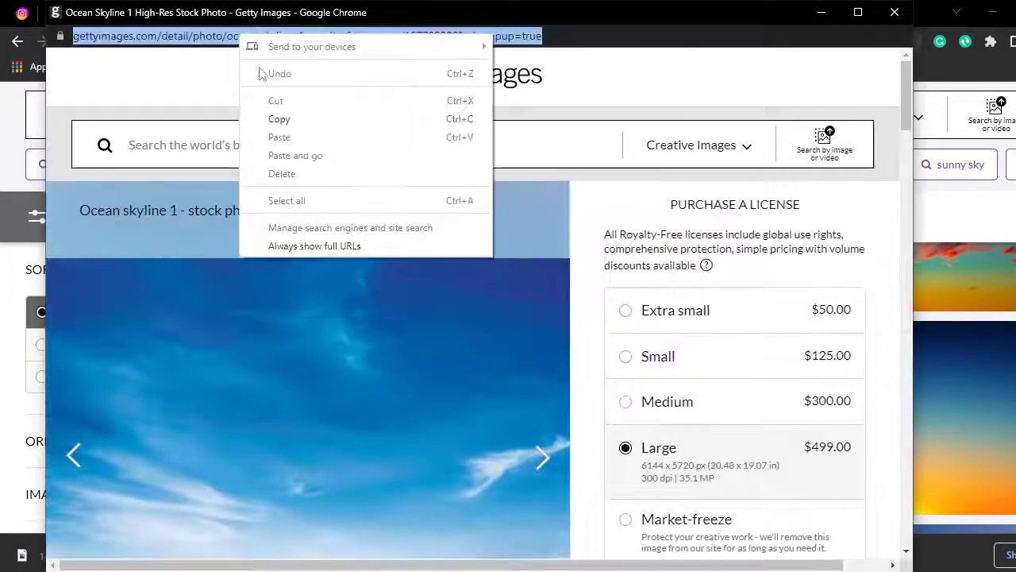
click(270, 117)
right_click(278, 36)
click(311, 118)
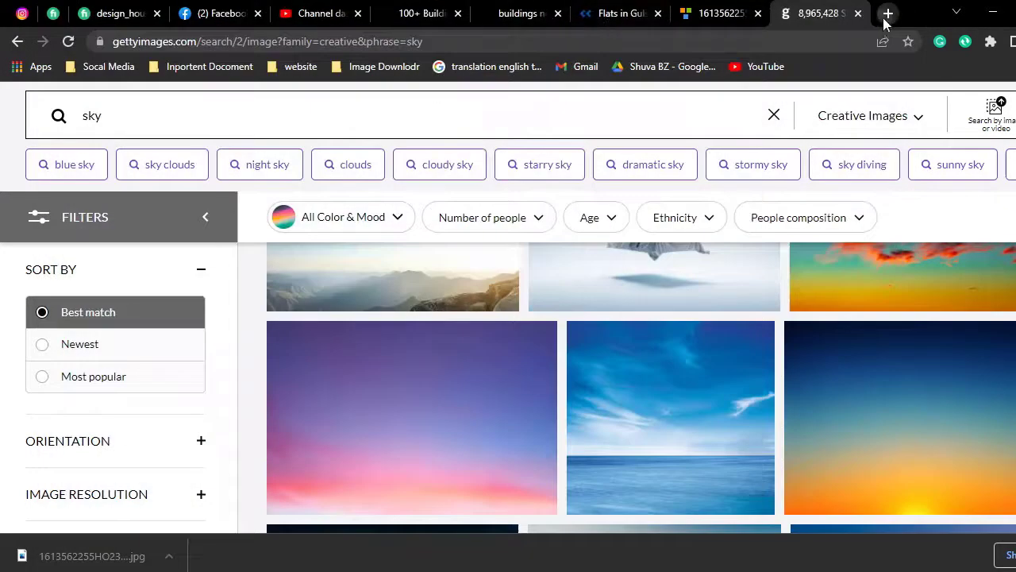
Fetch the photo through downloader.la's Gettyimages Downloader using the copied URL.
click(888, 13)
text(downloader.la)
key(Return)
scroll(318, 445, down, 5)
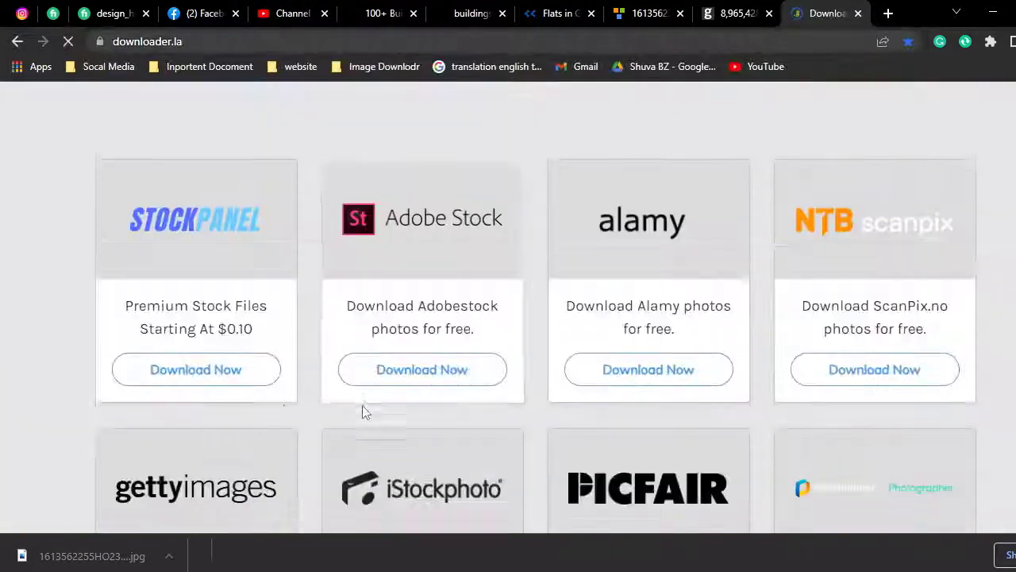
click(565, 366)
scroll(373, 397, down, 5)
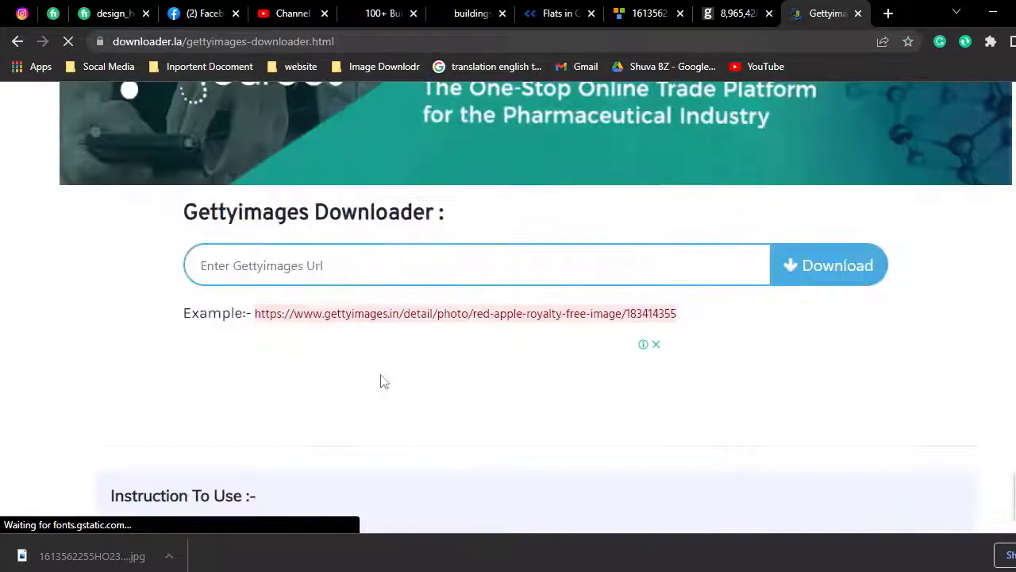
click(347, 264)
key(ctrl+v)
click(858, 266)
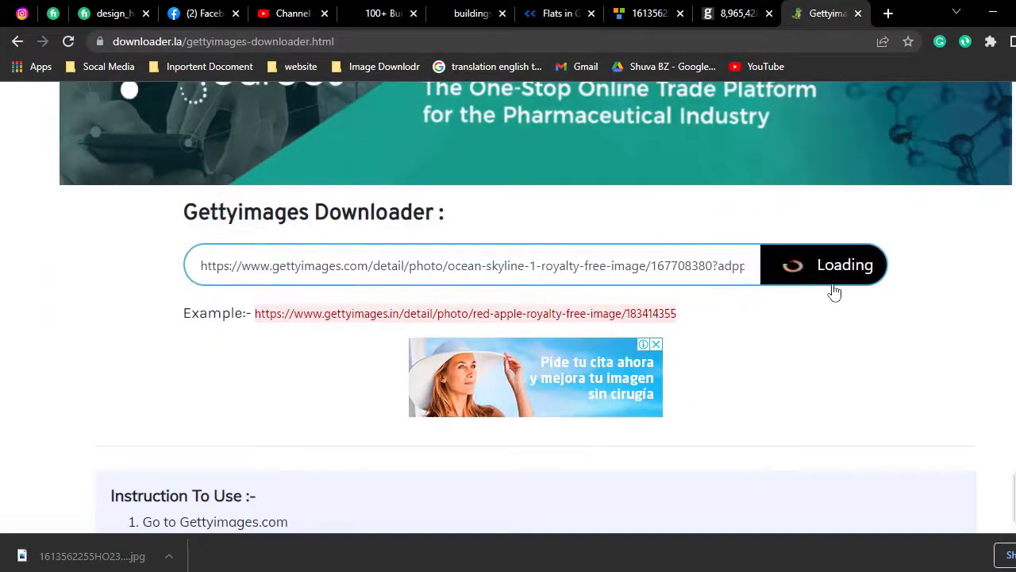
Open the full-size Ocean Skyline 1 image and save it to the computer.
click(256, 325)
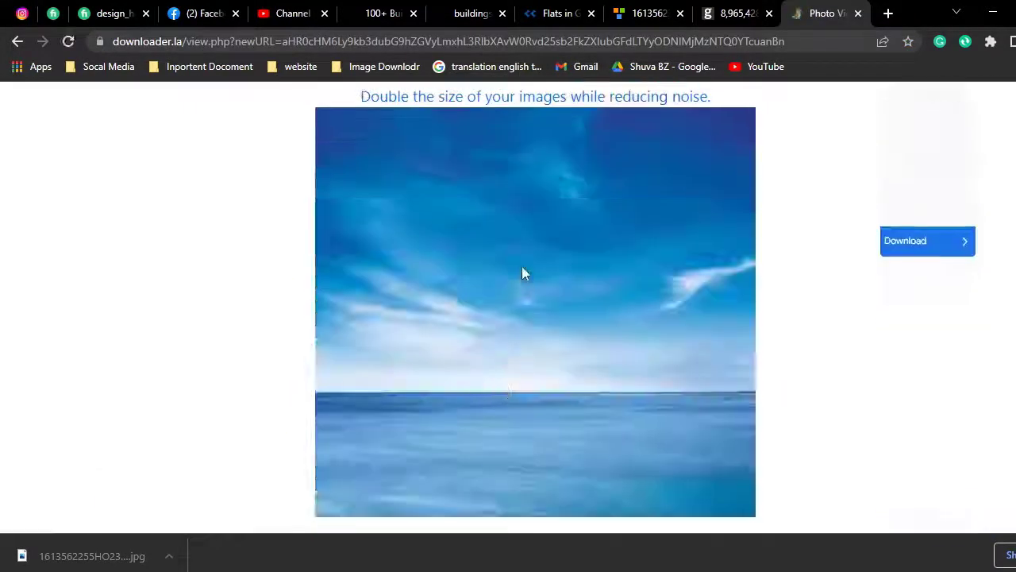
click(521, 273)
right_click(522, 234)
click(531, 268)
key(Return)
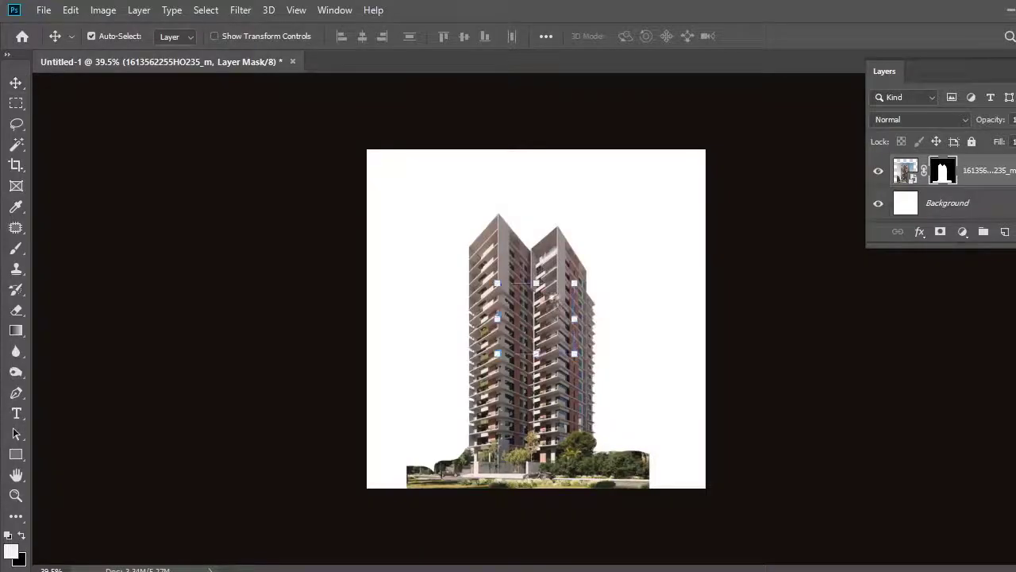
Stretch the placed ocean sky photo to cover the whole canvas.
drag(536, 282, 536, 150)
drag(535, 351, 555, 490)
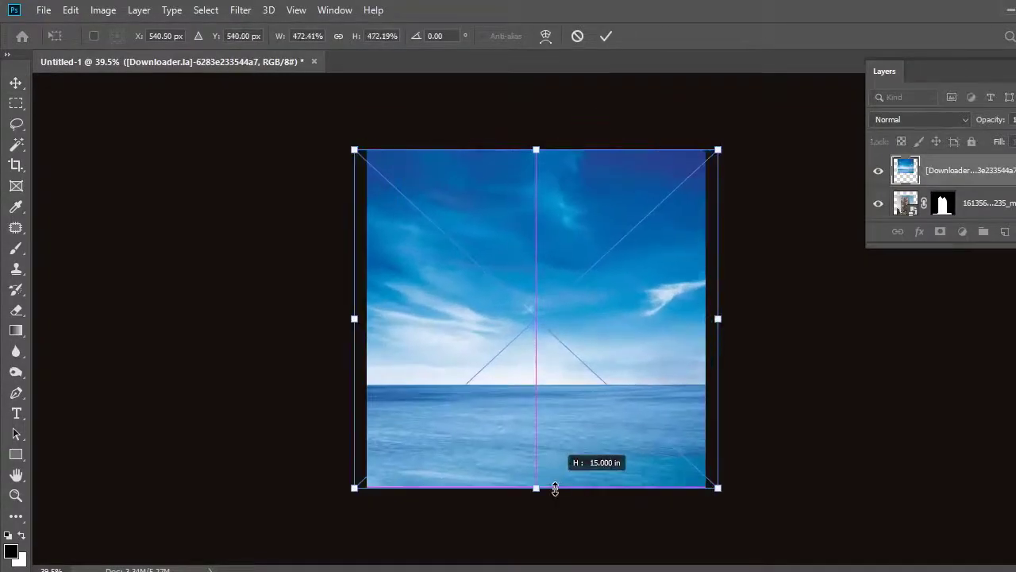
key(Return)
Move the sky layer below the building layer in an enlarged Layers panel.
drag(987, 248, 986, 426)
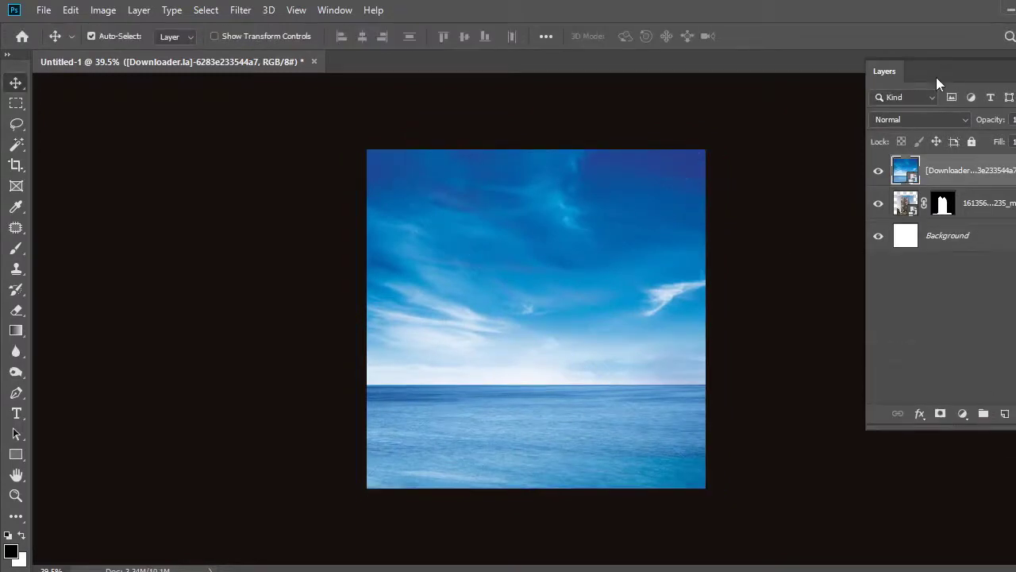
drag(936, 77, 828, 133)
drag(844, 238, 841, 270)
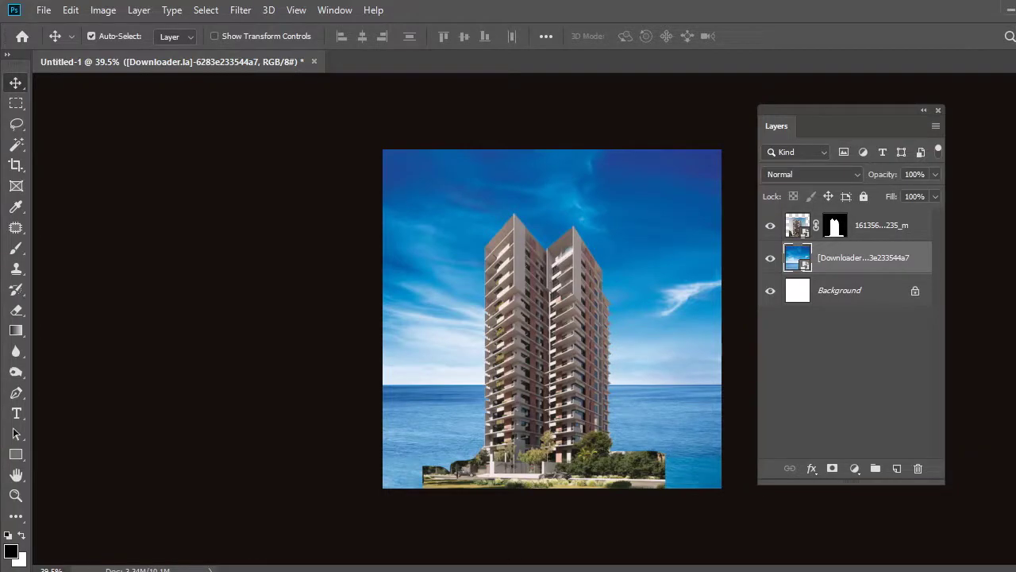
Open Getty's Empty Sports Ground photo and copy its page address.
key(alt+Tab)
click(674, 13)
scroll(690, 429, down, 3)
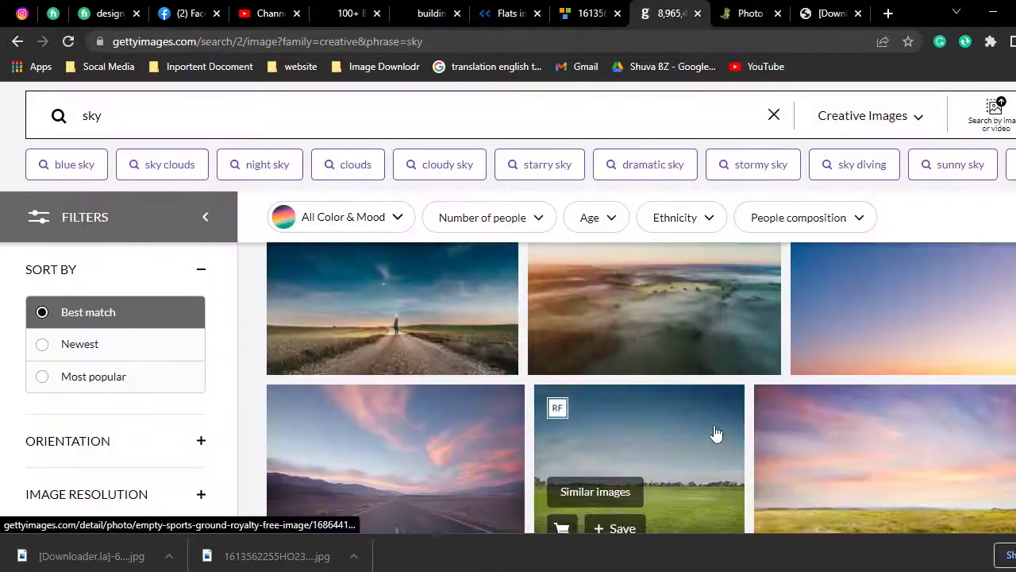
scroll(635, 413, down, 1)
click(733, 394)
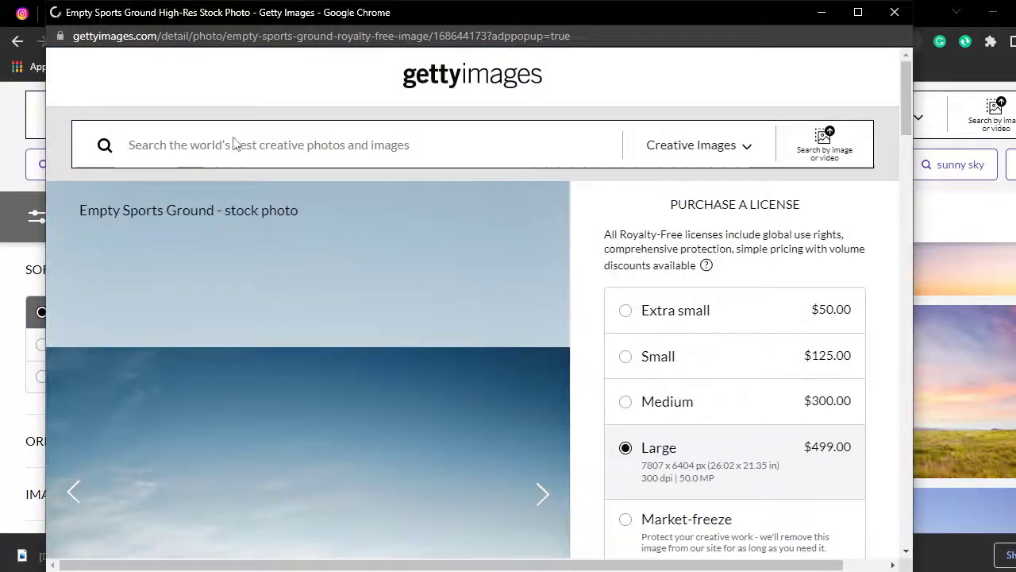
click(266, 45)
right_click(265, 46)
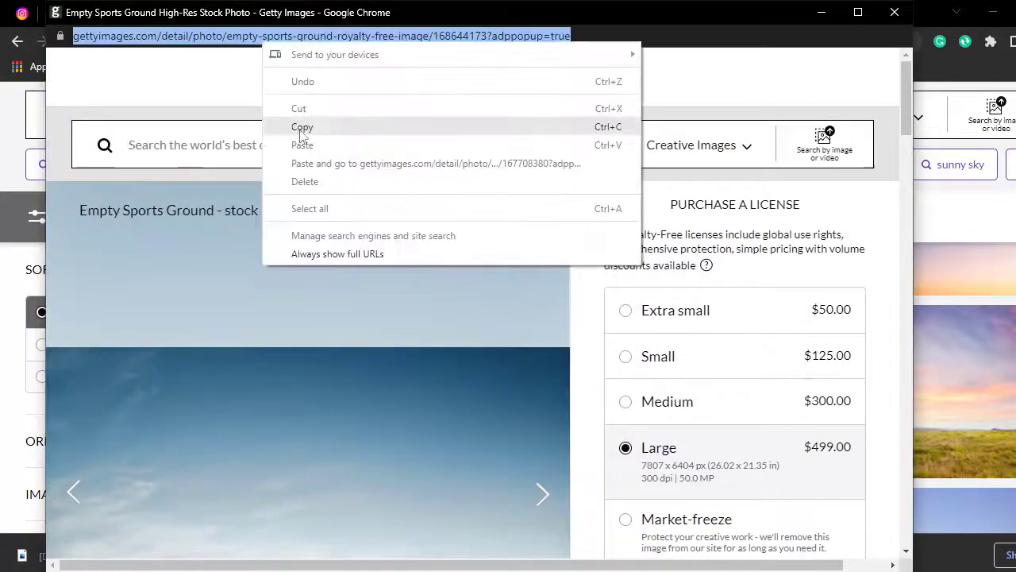
click(297, 127)
Paste the address into downloader.la's Gettyimages downloader and fetch the full-size photo.
click(829, 13)
click(750, 13)
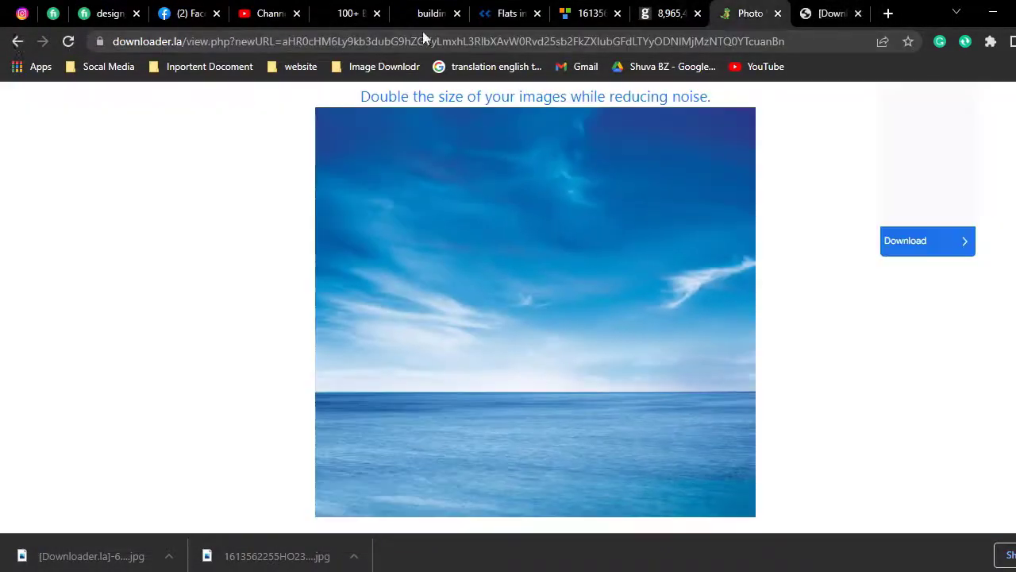
click(16, 42)
click(17, 41)
scroll(317, 331, up, 2)
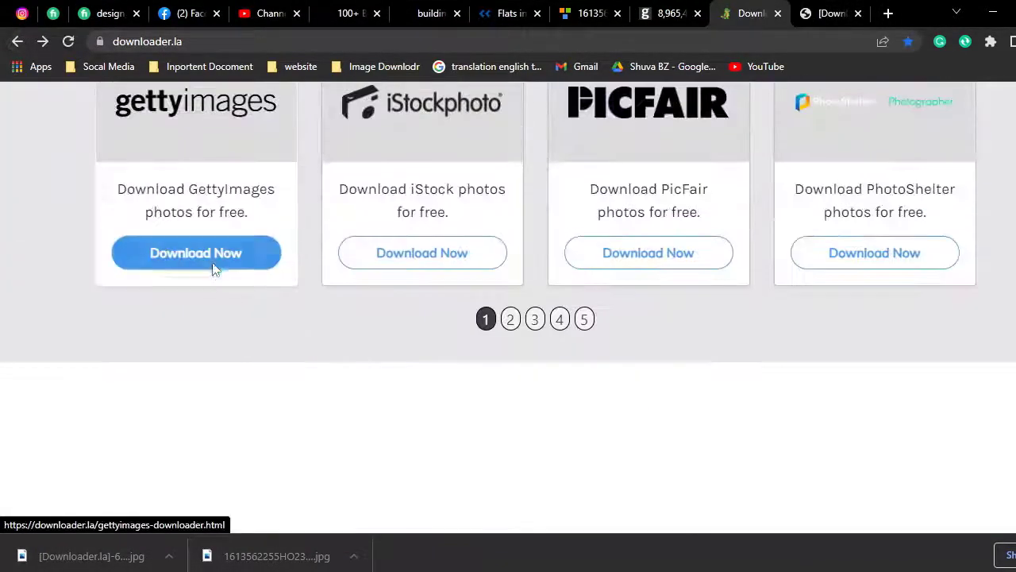
click(216, 263)
click(288, 471)
key(ctrl+v)
click(847, 479)
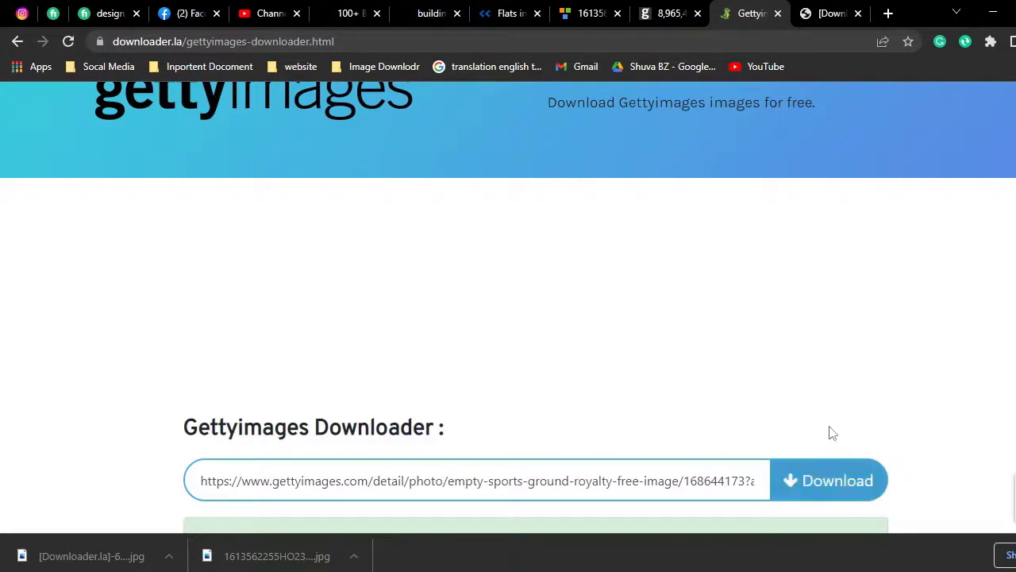
Save the full-size sports ground image as a JPG in E:\work.
scroll(556, 412, down, 1)
click(238, 443)
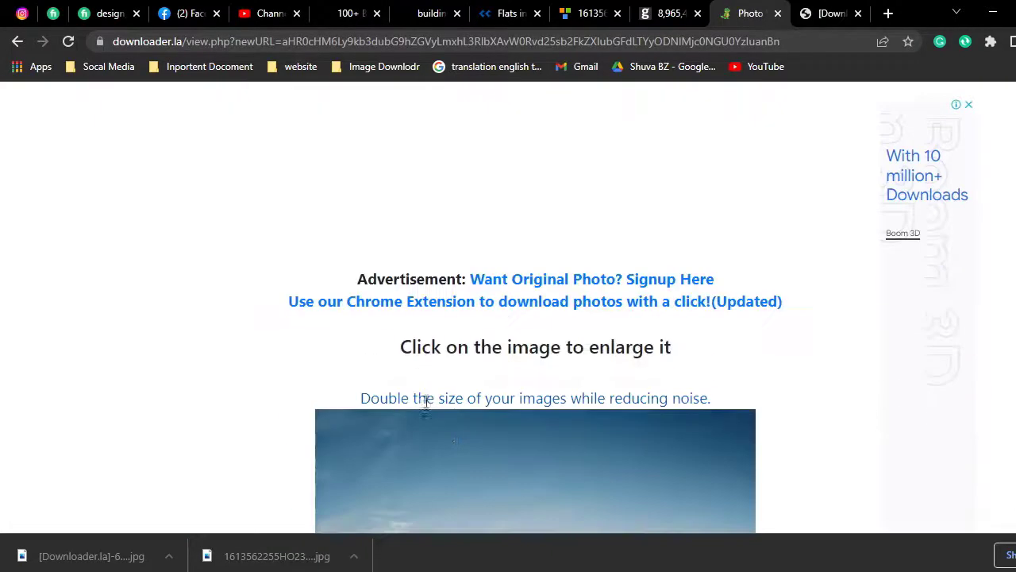
click(426, 403)
right_click(548, 303)
click(584, 337)
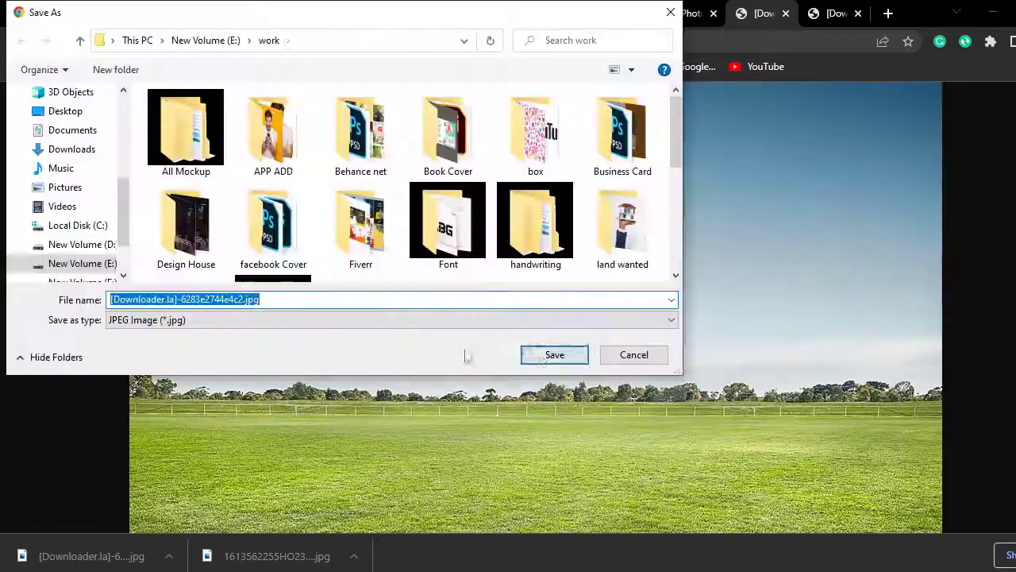
click(541, 356)
click(168, 556)
click(231, 484)
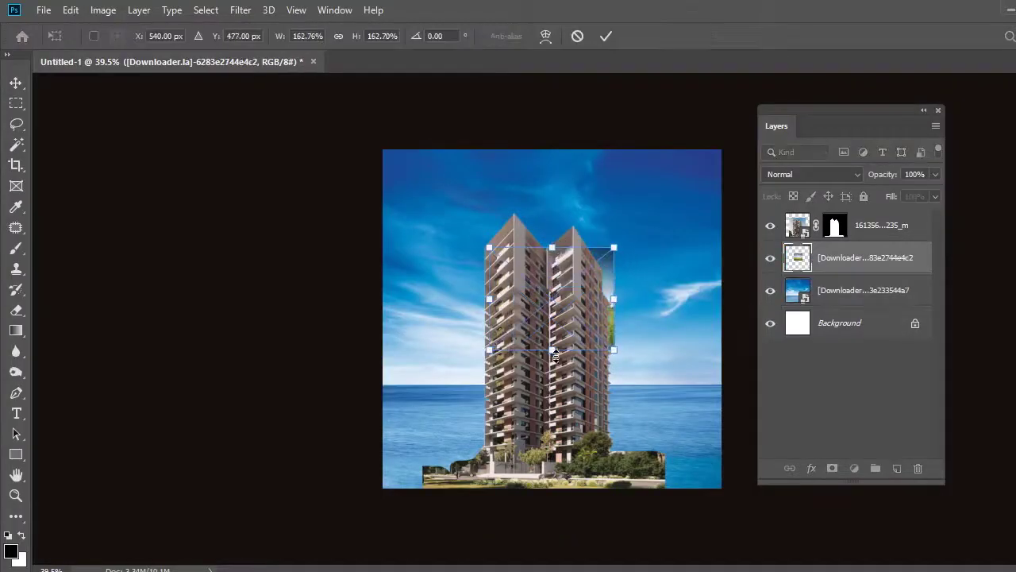
Stretch the grass field across the lower canvas and scale the tower to 76.12% on the grass.
drag(556, 350, 552, 533)
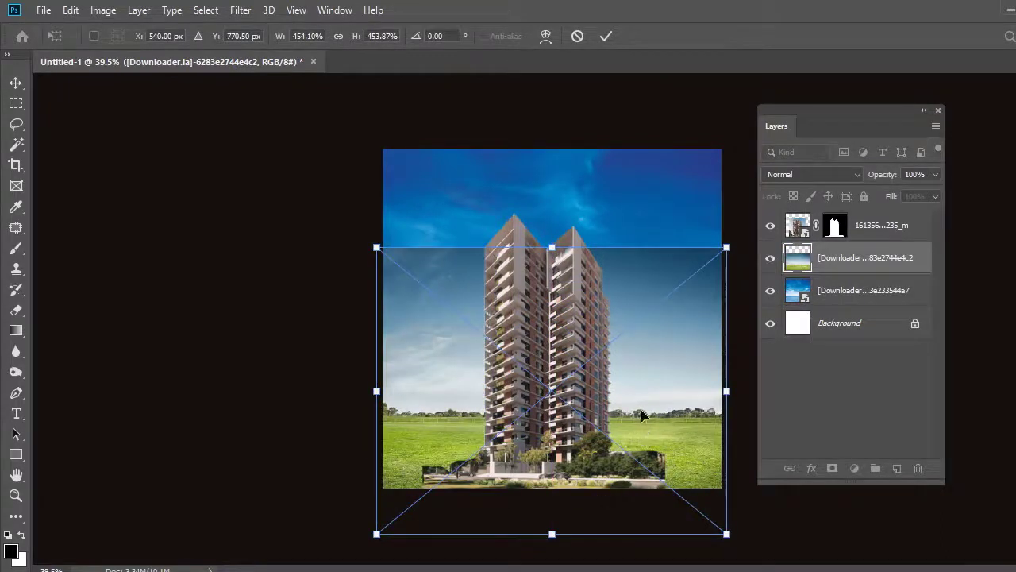
key(Return)
click(541, 277)
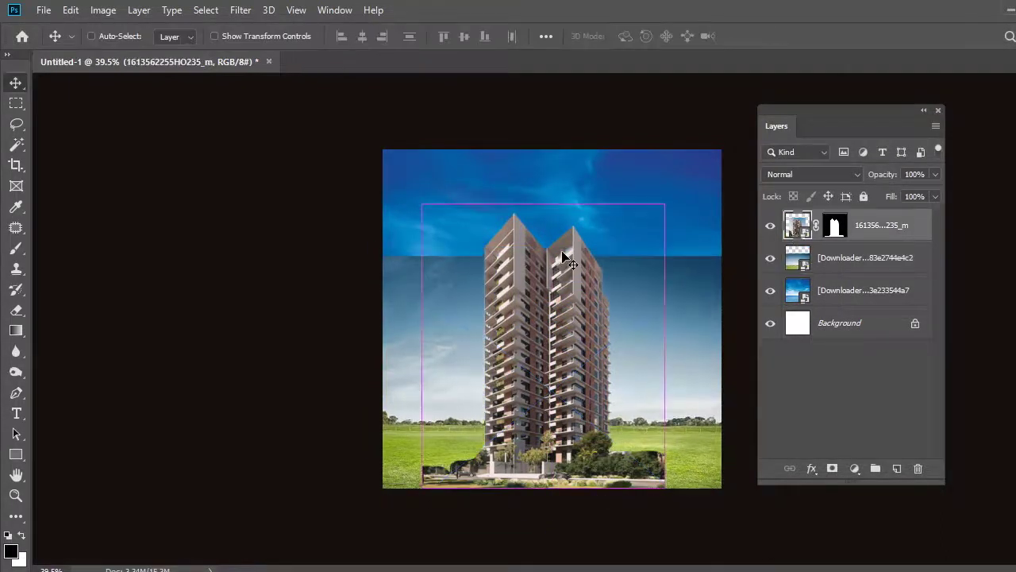
key(ctrl+t)
drag(543, 488, 543, 426)
drag(538, 204, 543, 231)
drag(623, 231, 646, 213)
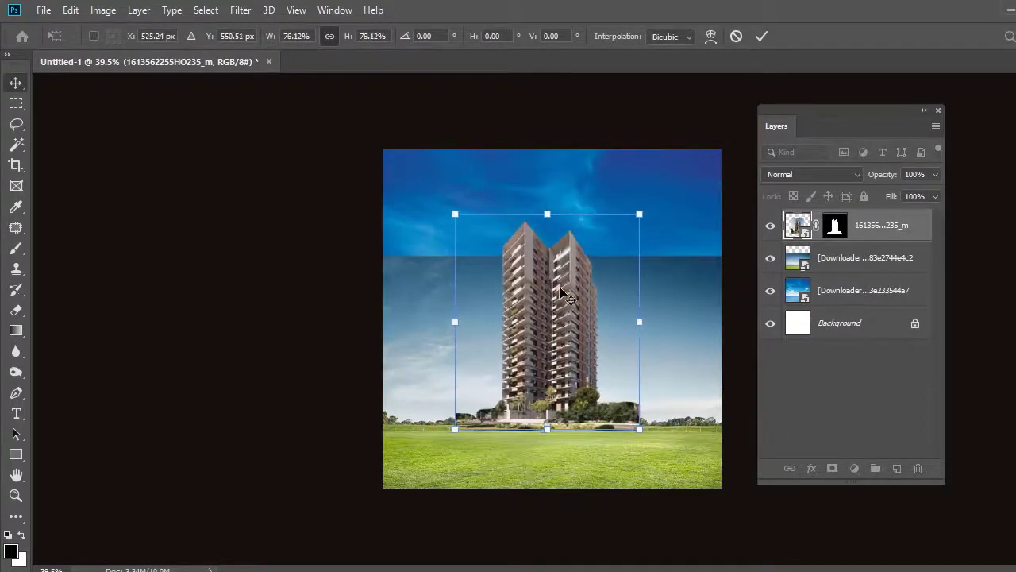
key(Return)
click(682, 290)
key(b)
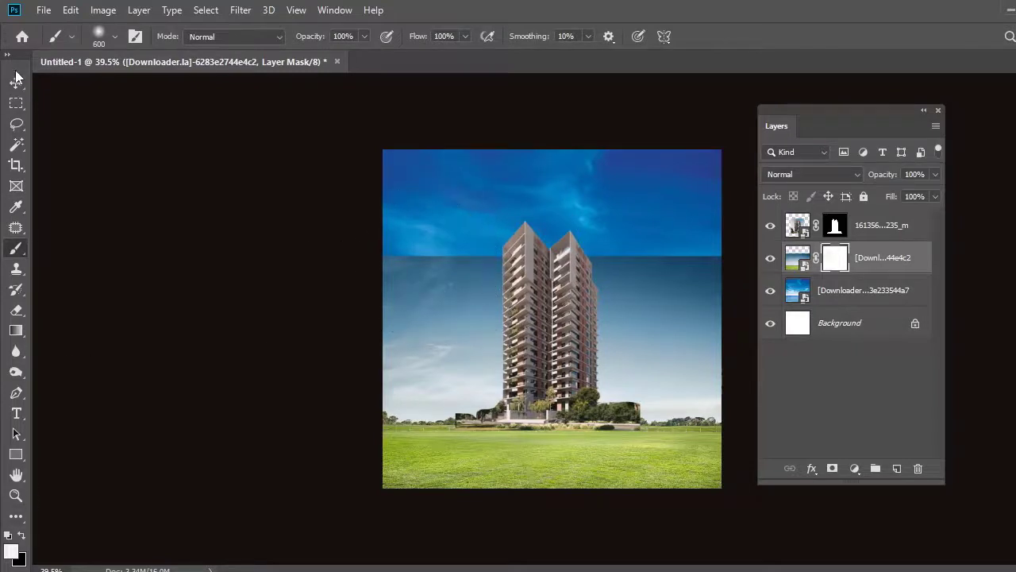
Brush away the hard sky seam on the field mask and lower the sky photo.
click(7, 54)
drag(449, 276, 752, 263)
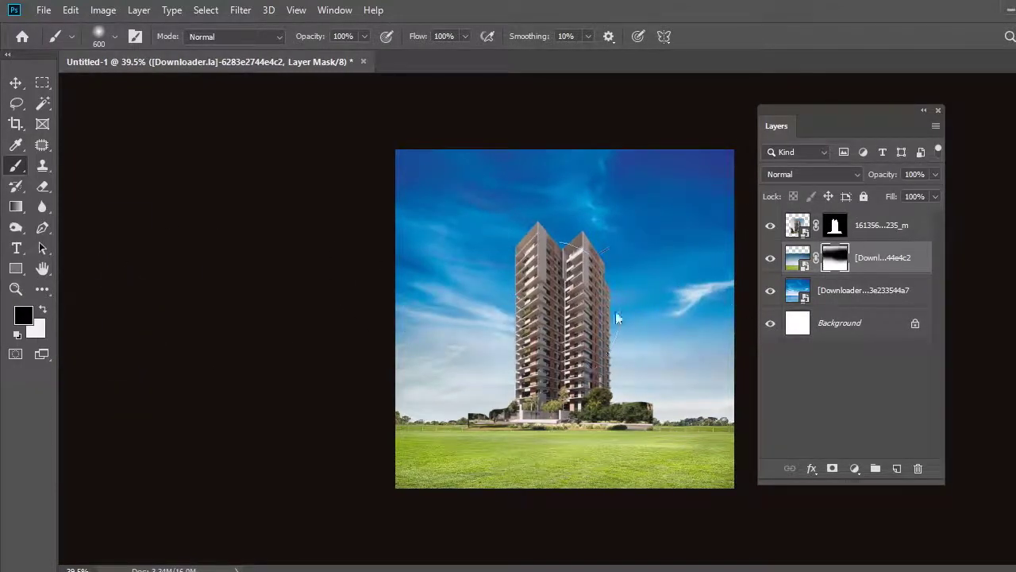
drag(642, 198, 641, 230)
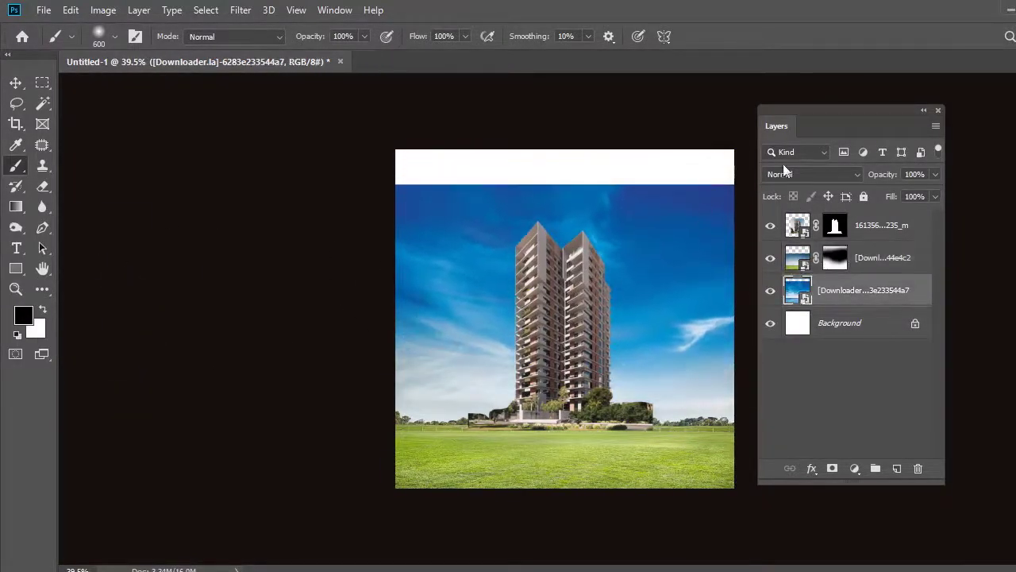
scroll(669, 275, up, 1)
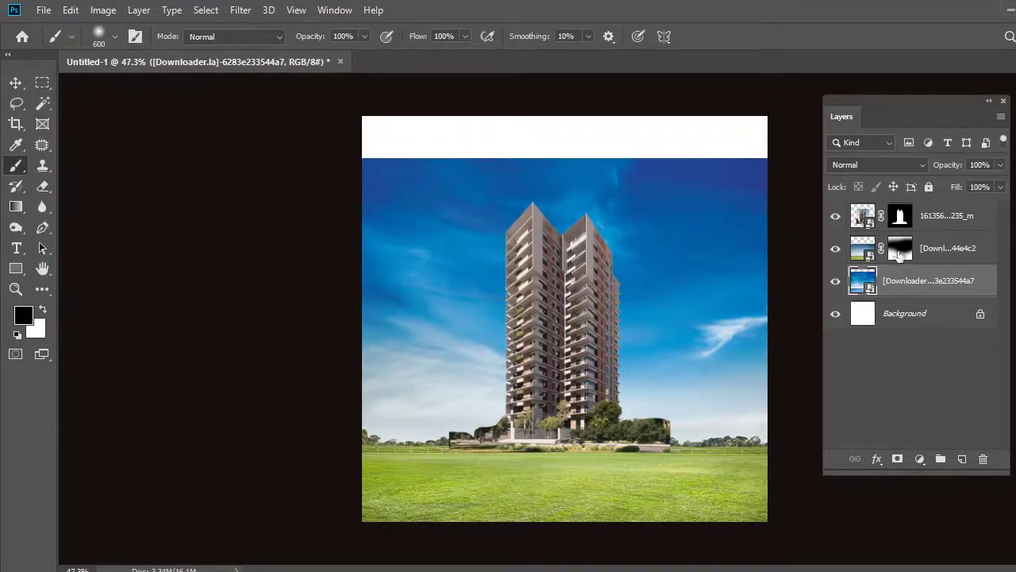
Mask out the sea at the bottom of the sky layer.
click(900, 250)
click(890, 286)
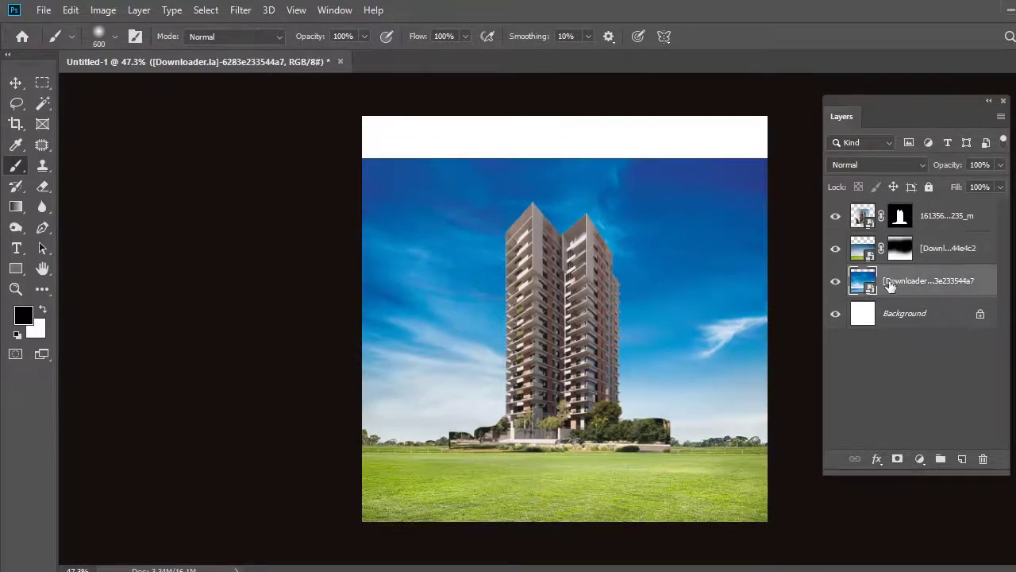
click(835, 248)
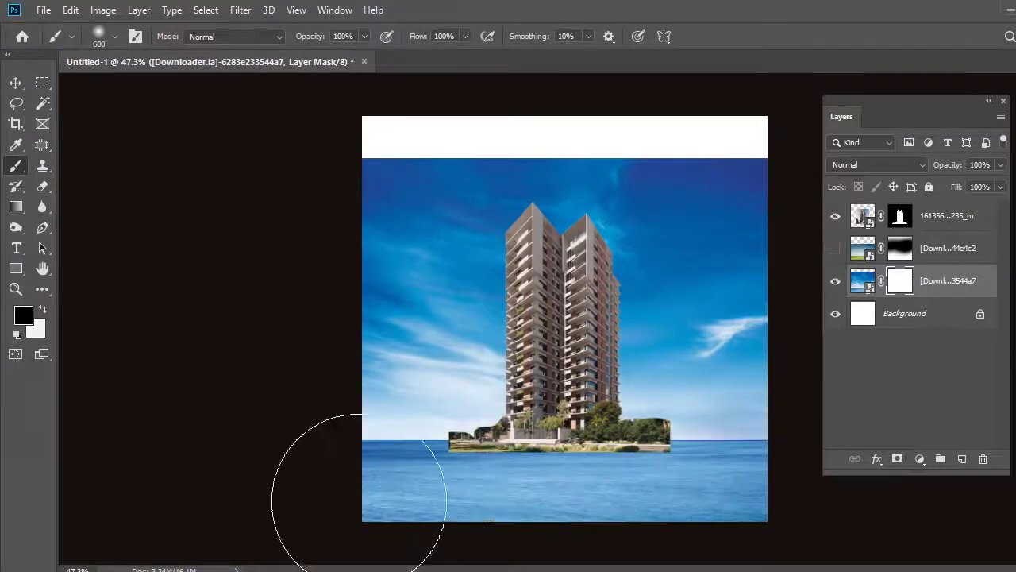
mouse_move(341, 487)
mouse_down()
mouse_move(861, 487)
mouse_move(311, 518)
mouse_up()
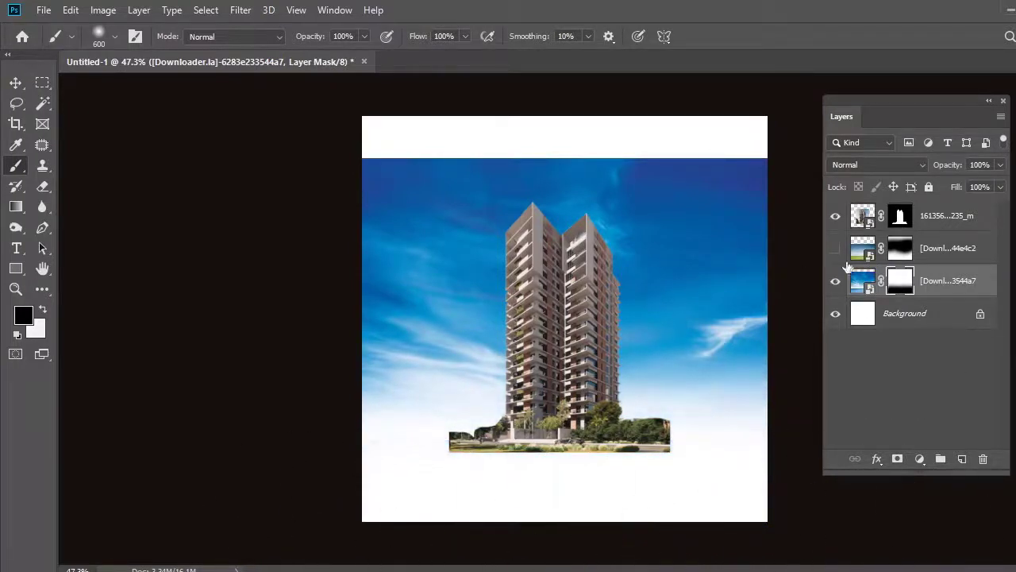
click(835, 247)
Zoom in to check the composite, then return to the Getty Images search.
click(14, 108)
scroll(694, 302, down, 1)
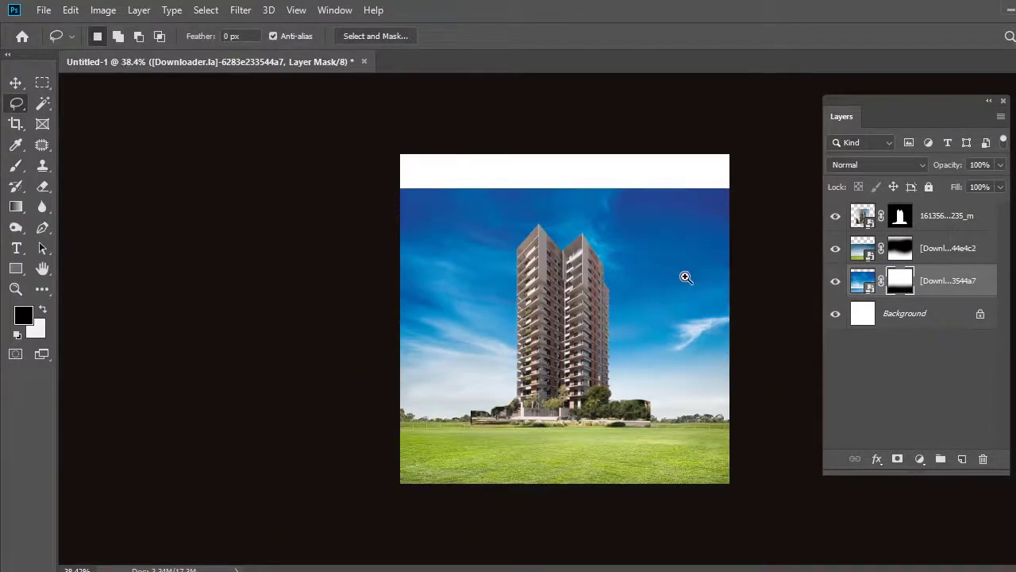
scroll(686, 277, up, 1)
key(ctrl+plus)
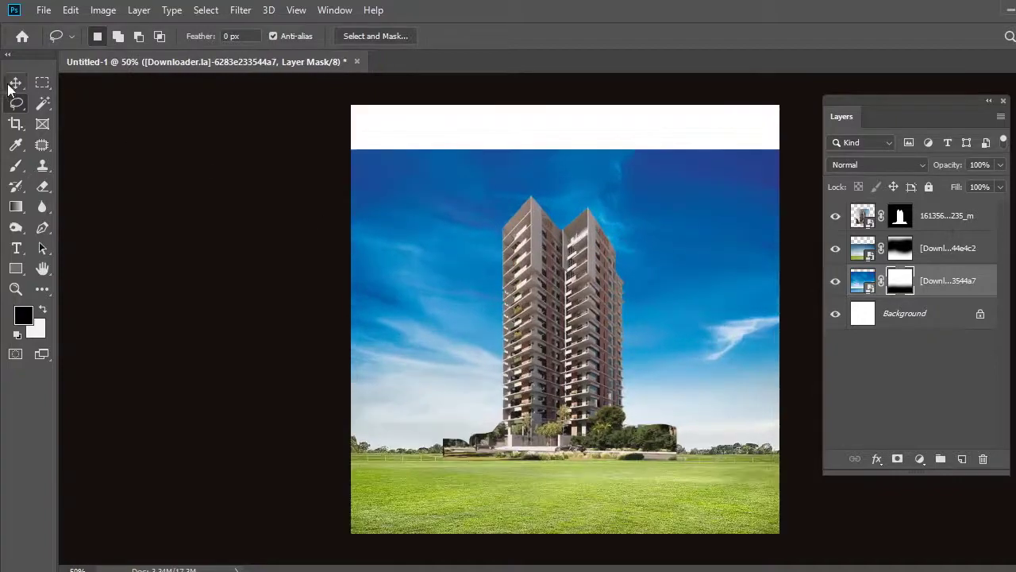
click(14, 82)
key(alt+Tab)
click(619, 14)
Search Google Images for 'tree png' in a new tab.
click(478, 108)
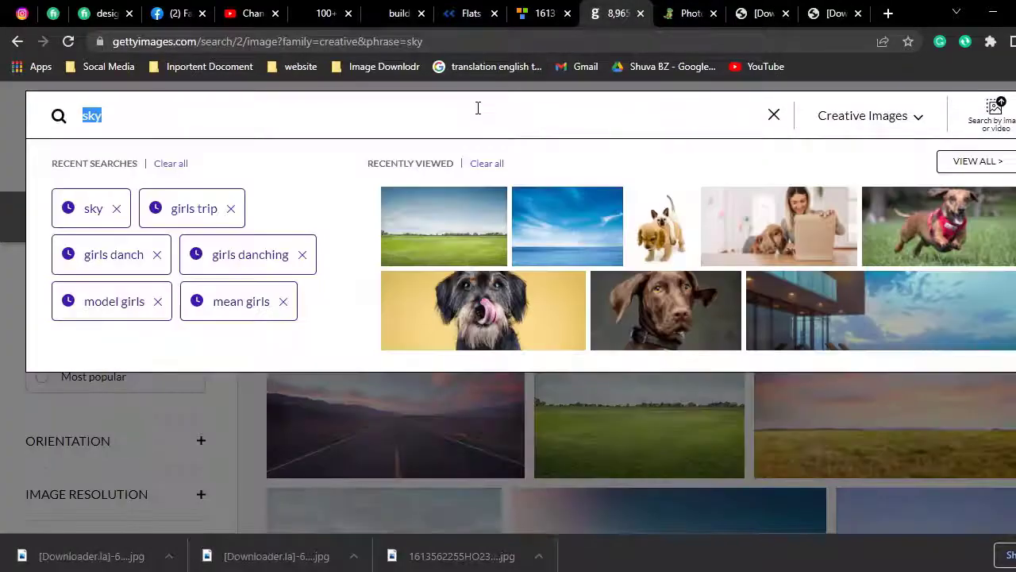
click(888, 13)
text(tree)
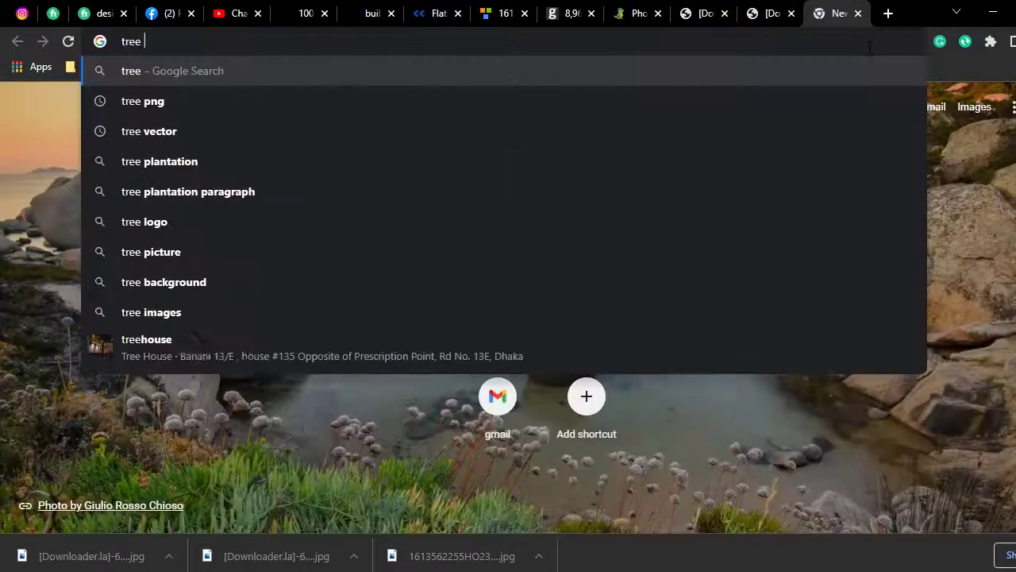
text( pmg)
key(Return)
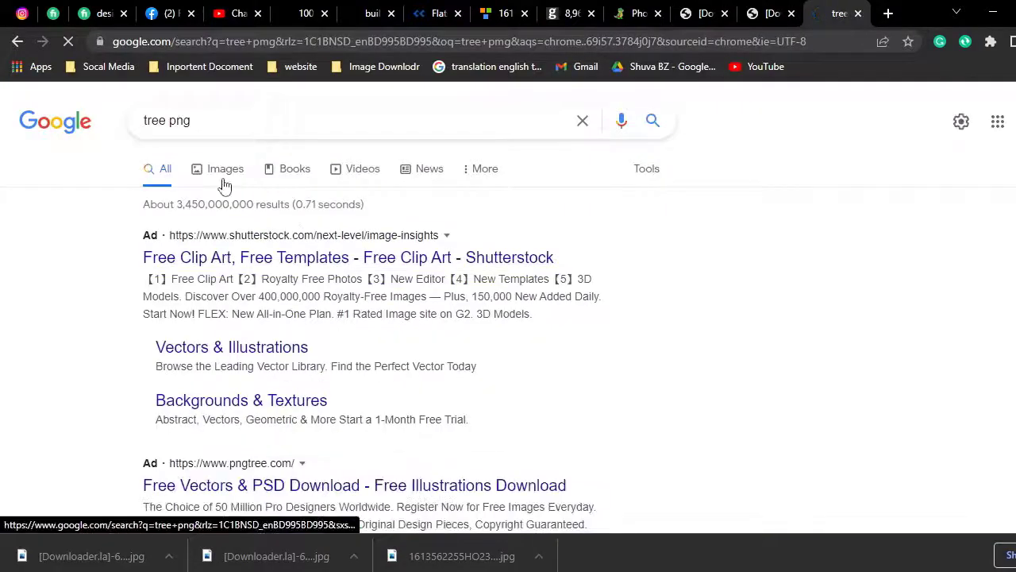
click(227, 173)
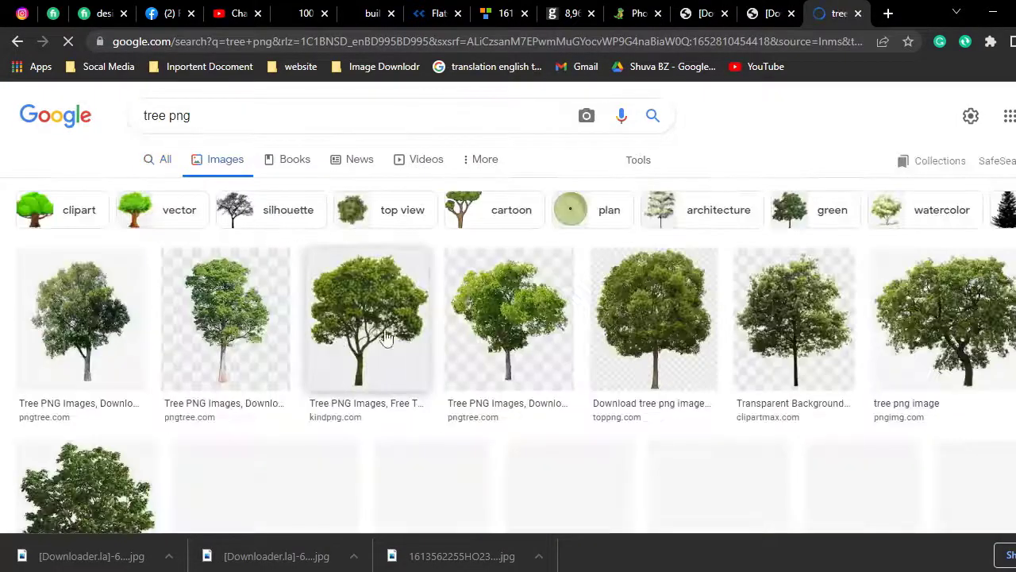
Scroll the results and preview the row-of-trees cutout.
scroll(367, 276, down, 2)
scroll(368, 275, down, 4)
scroll(368, 275, down, 2)
scroll(368, 275, down, 3)
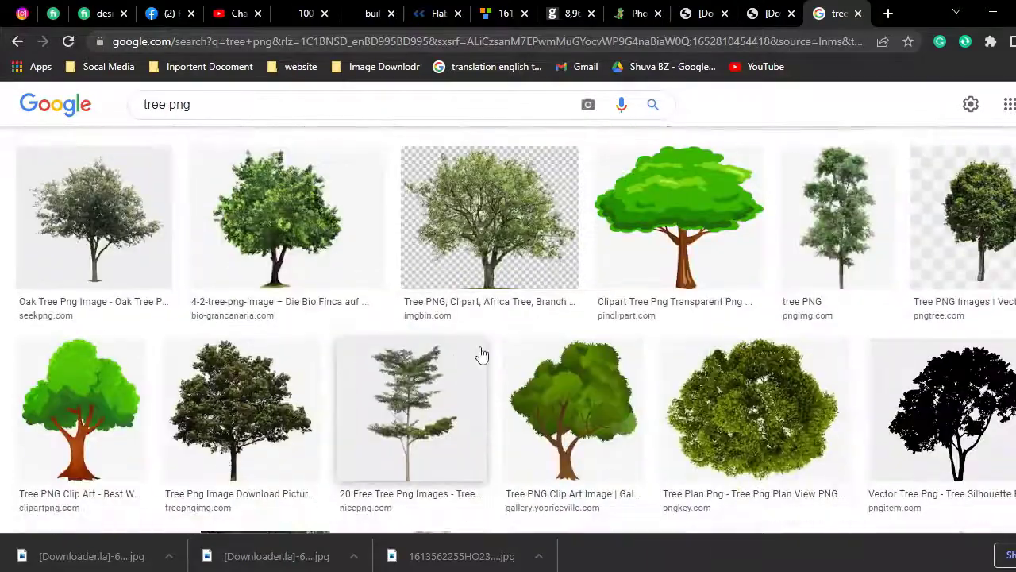
scroll(481, 356, down, 4)
scroll(481, 356, down, 2)
scroll(383, 386, down, 1)
scroll(383, 387, down, 3)
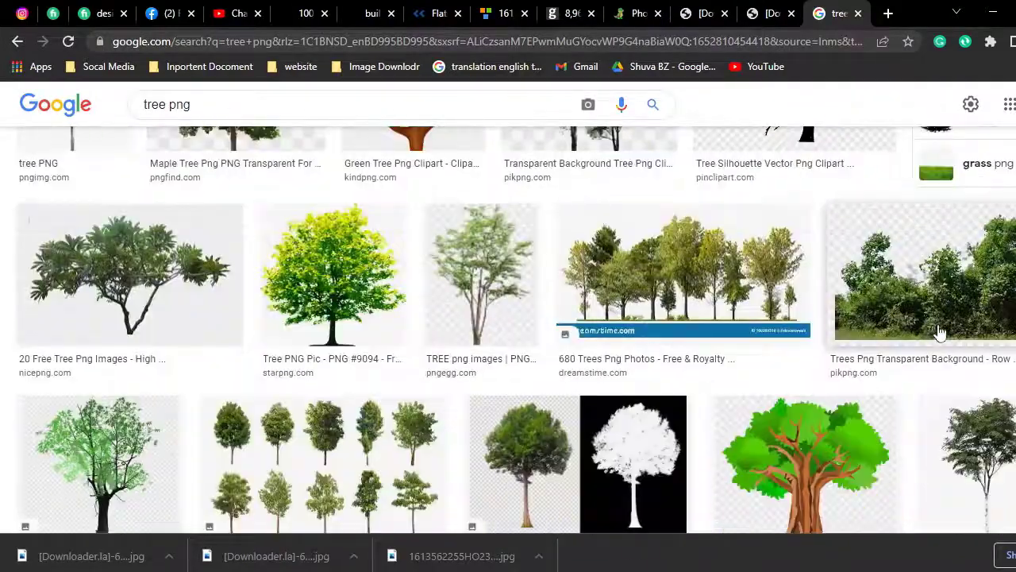
click(913, 270)
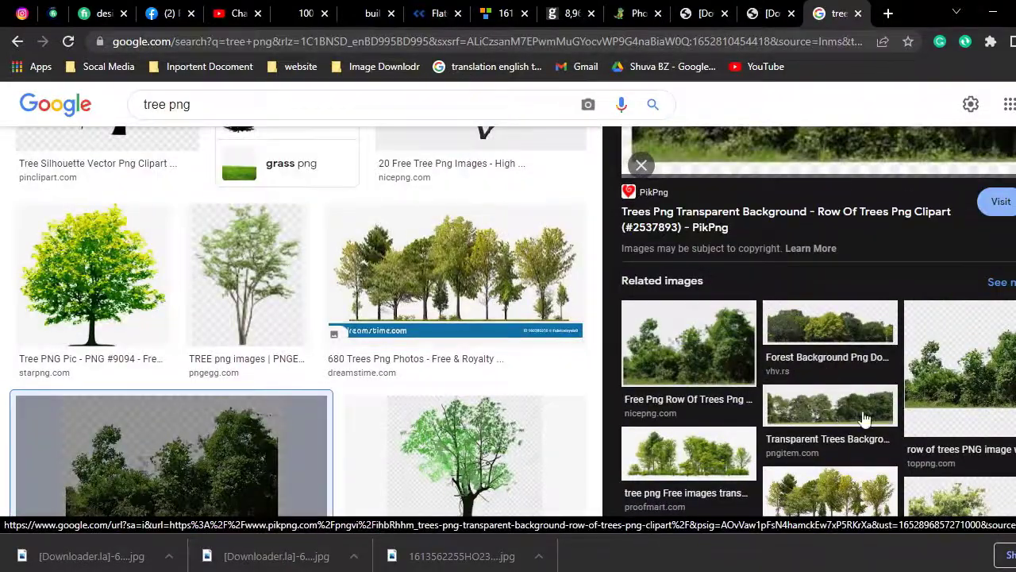
Preview the related iStock tree-scape image and open its page.
scroll(826, 444, up, 3)
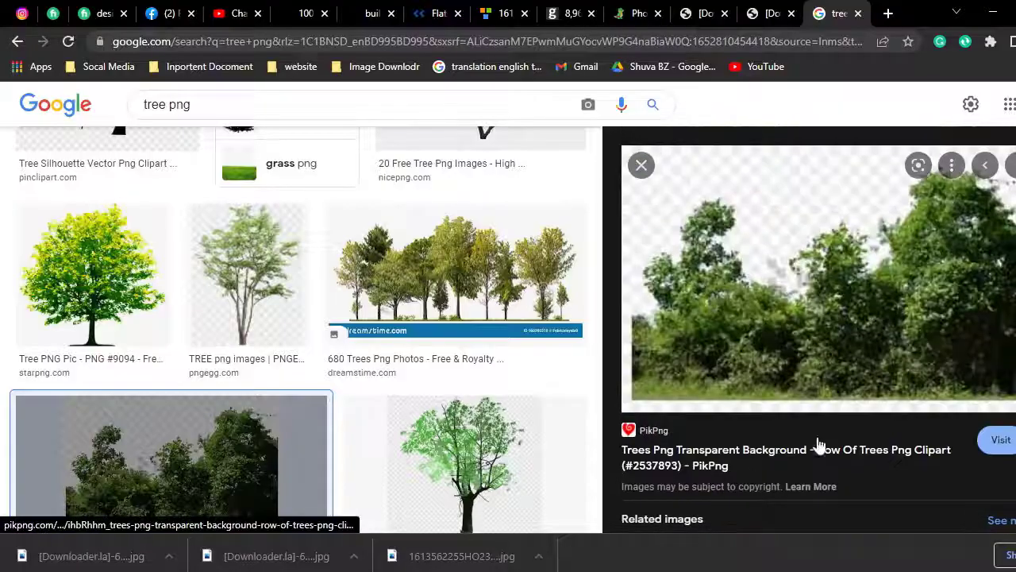
scroll(866, 459, down, 4)
scroll(866, 459, down, 2)
click(905, 447)
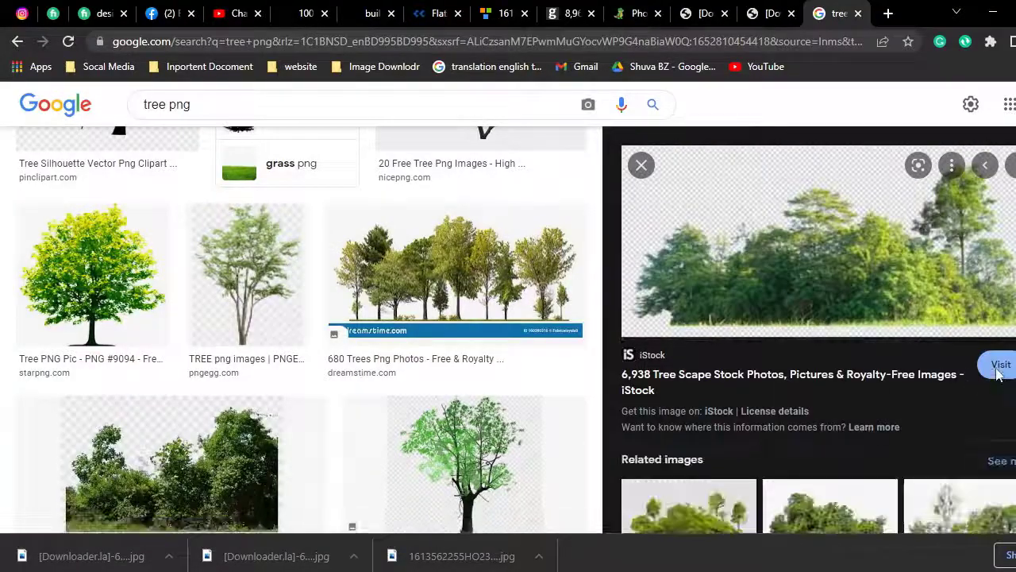
click(999, 367)
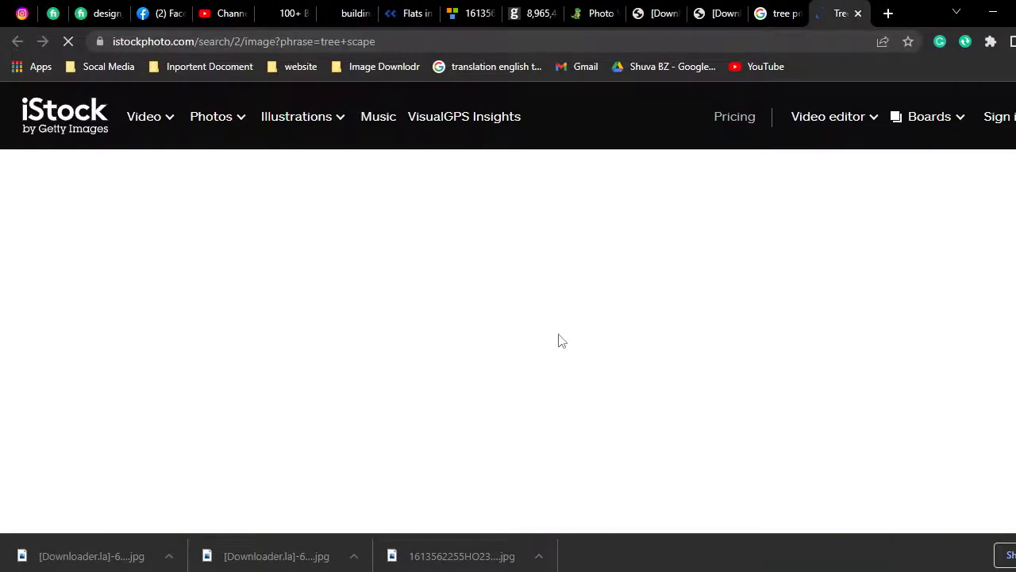
Choose a transparent forest-scape tree cutout photo in iStock and copy its page link.
scroll(559, 340, down, 4)
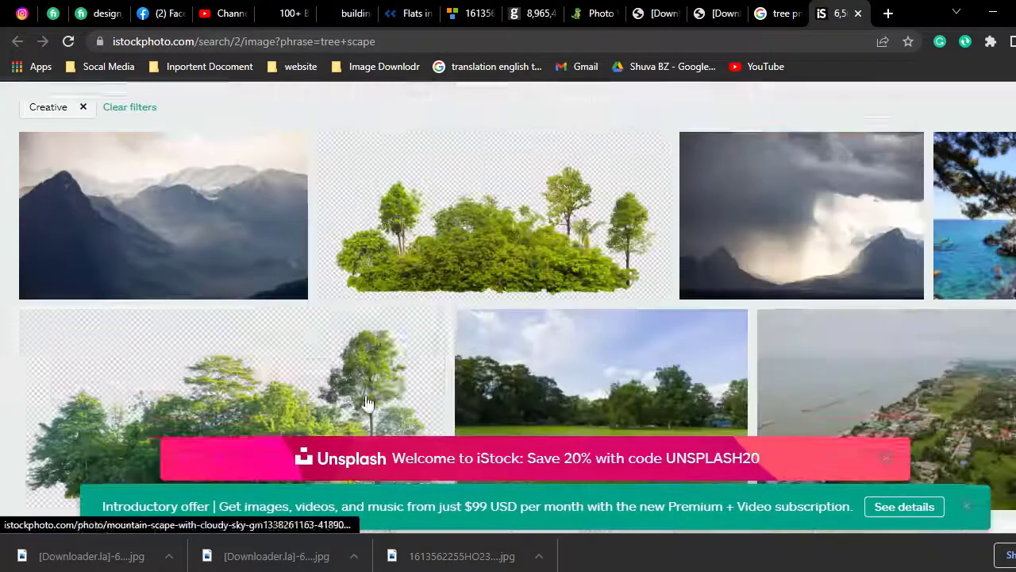
click(351, 363)
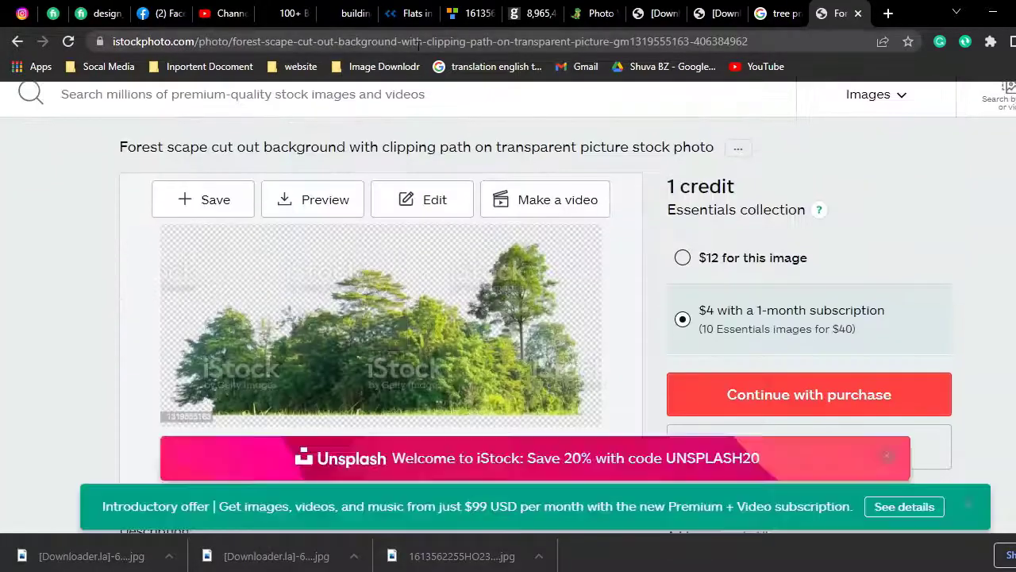
click(421, 41)
key(alt+Left)
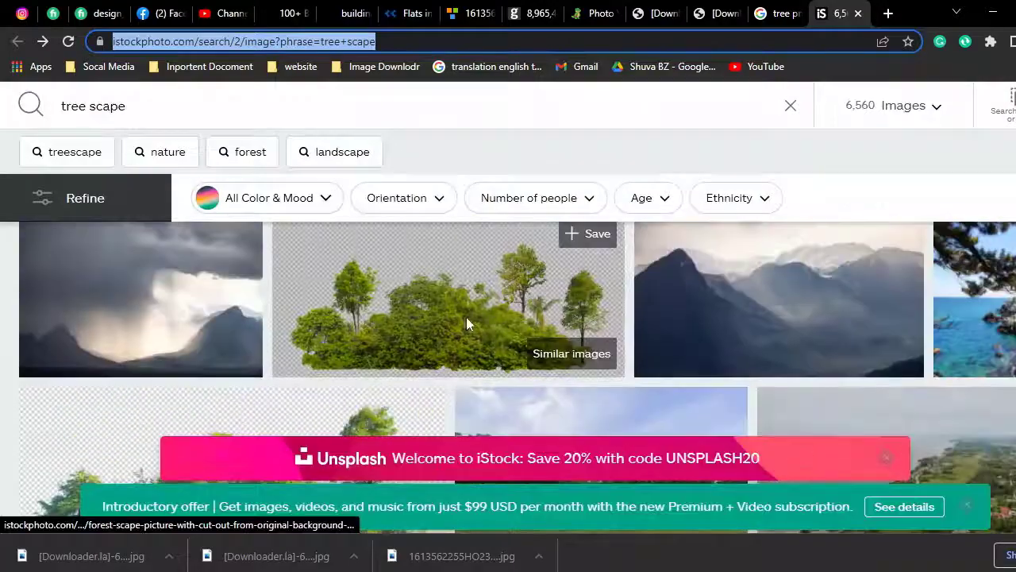
click(466, 318)
right_click(427, 41)
click(466, 154)
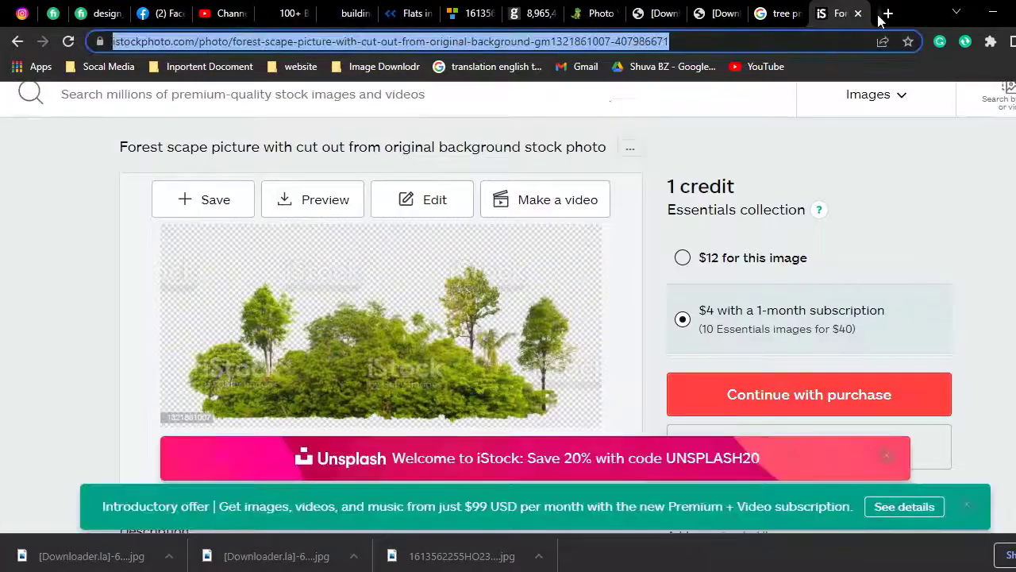
Load downloader.la in a new browser tab.
key(ctrl+t)
text(do)
key(Return)
Page through downloader.la's stock-site cards, pages one to five, looking for iStockphoto.
scroll(483, 326, down, 8)
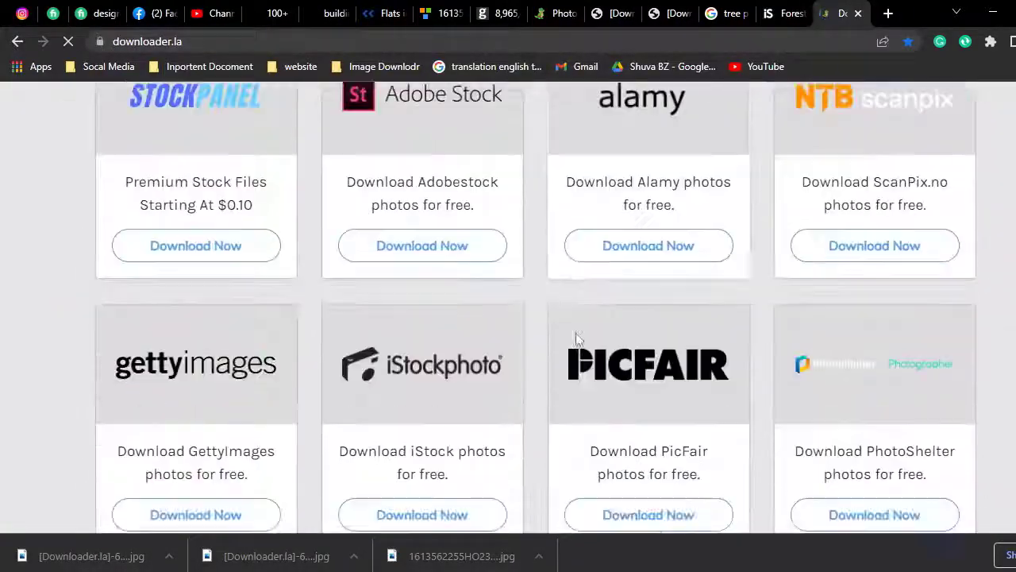
click(510, 398)
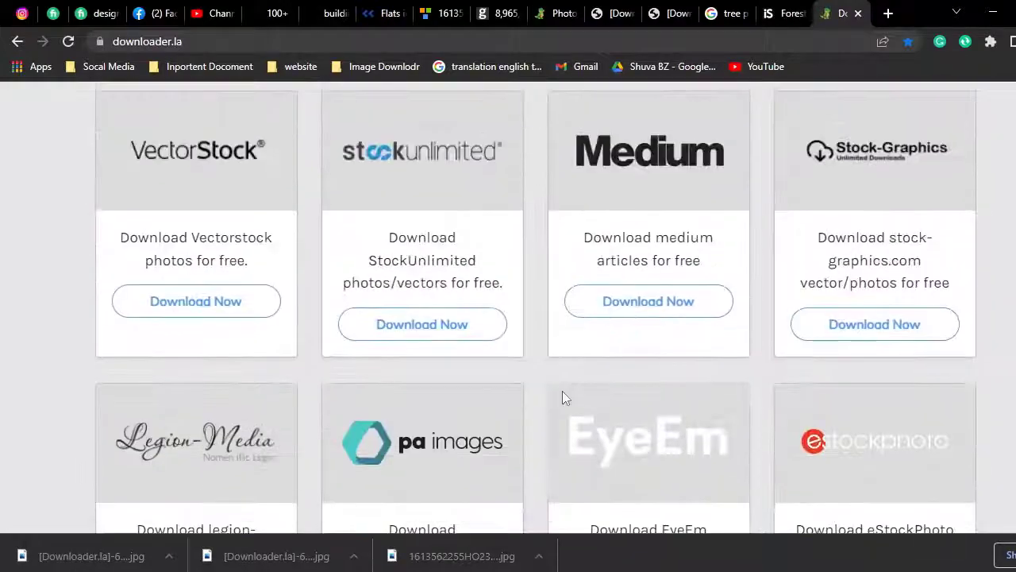
scroll(562, 393, down, 3)
click(537, 445)
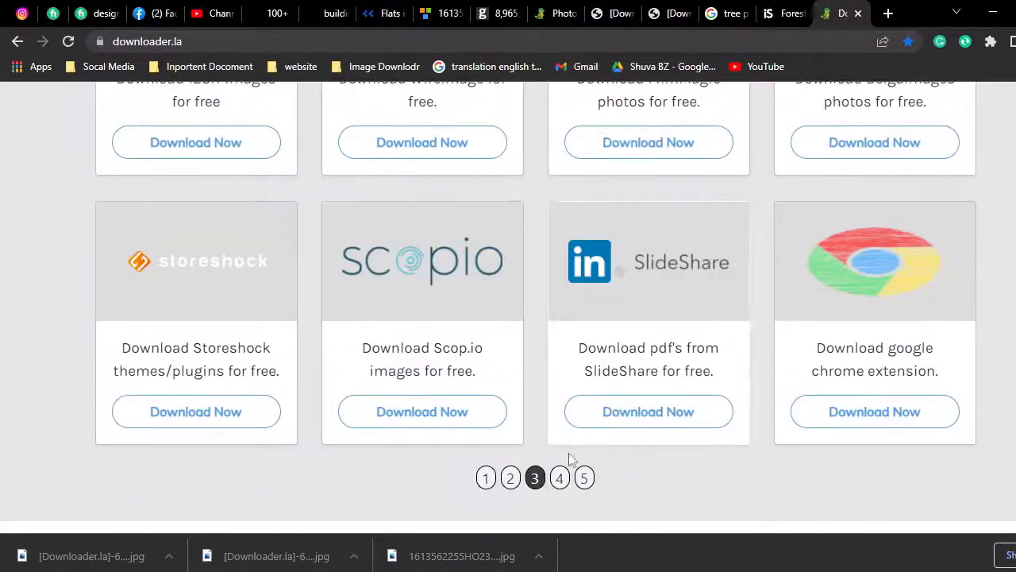
click(570, 466)
scroll(572, 460, down, 3)
click(584, 421)
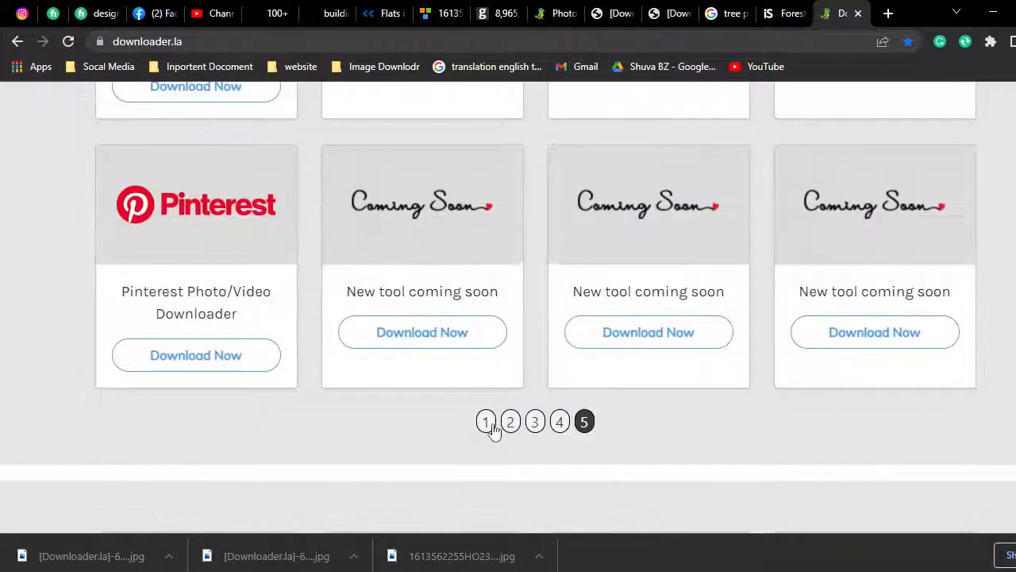
click(493, 426)
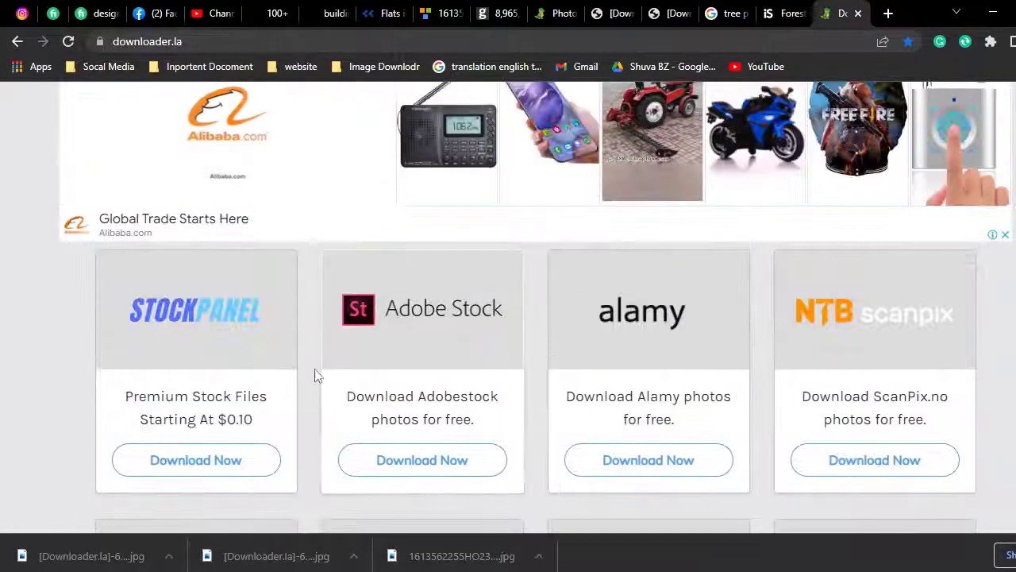
scroll(617, 352, down, 2)
scroll(620, 352, down, 2)
click(511, 478)
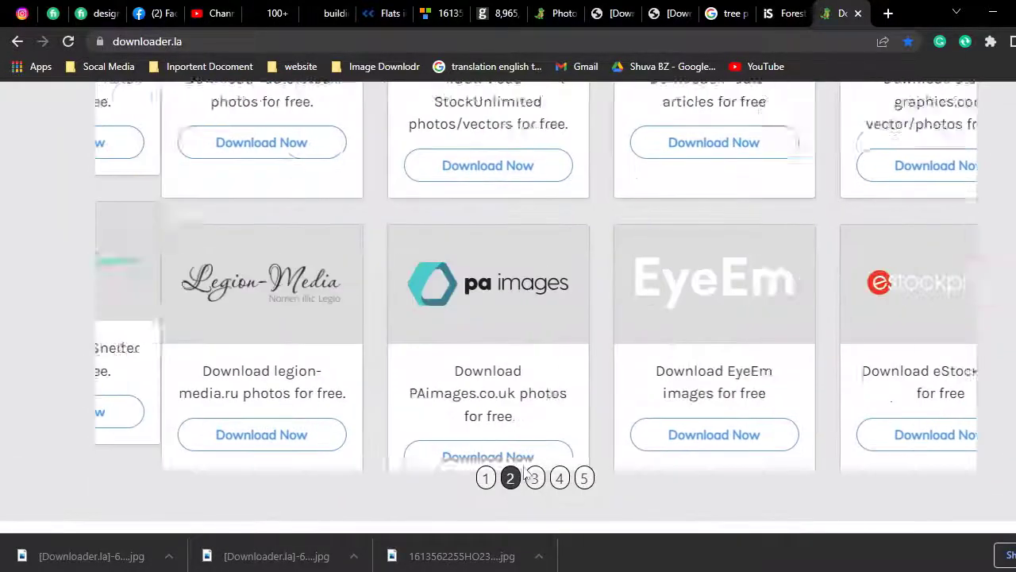
scroll(604, 334, up, 3)
scroll(586, 317, up, 3)
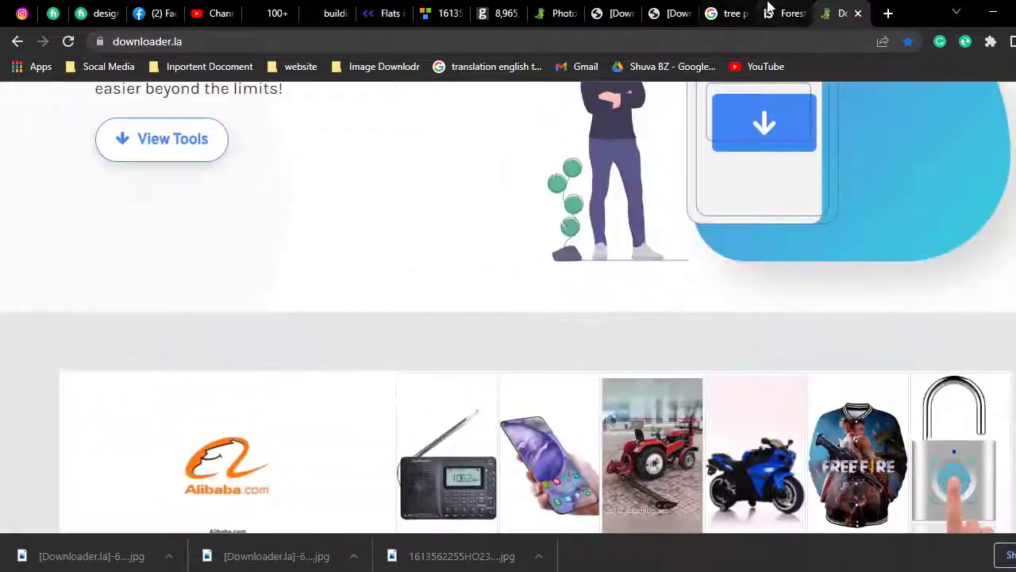
Recheck the iStock photo tab, then browse the downloader's site card pages again.
click(786, 12)
click(825, 12)
scroll(596, 317, down, 1)
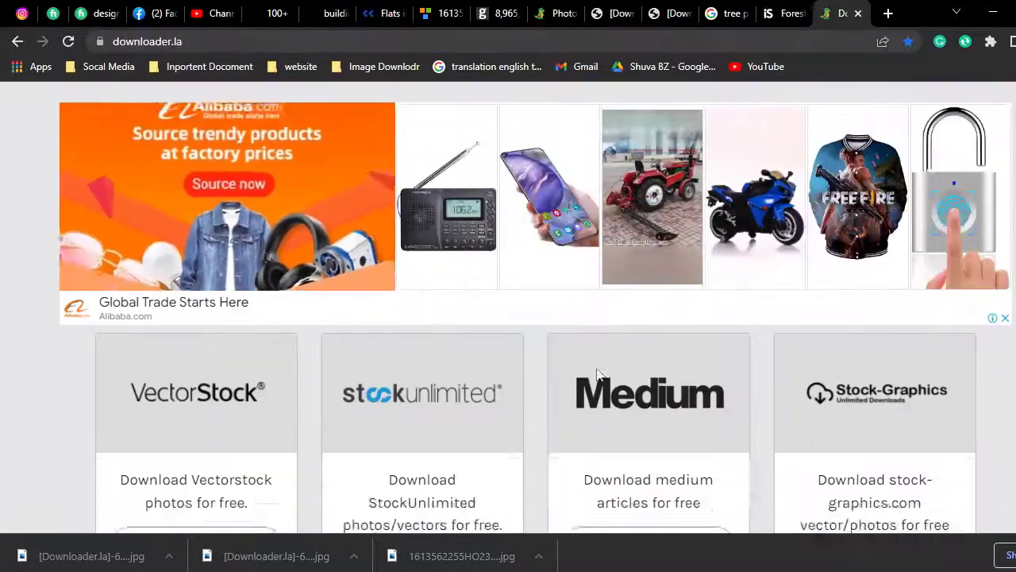
scroll(595, 318, down, 5)
click(535, 481)
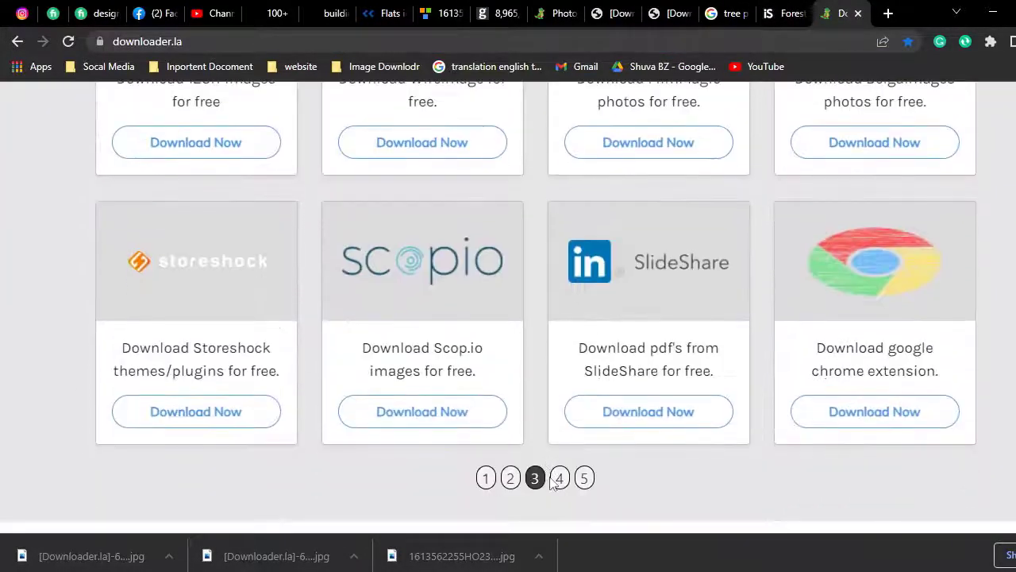
click(559, 479)
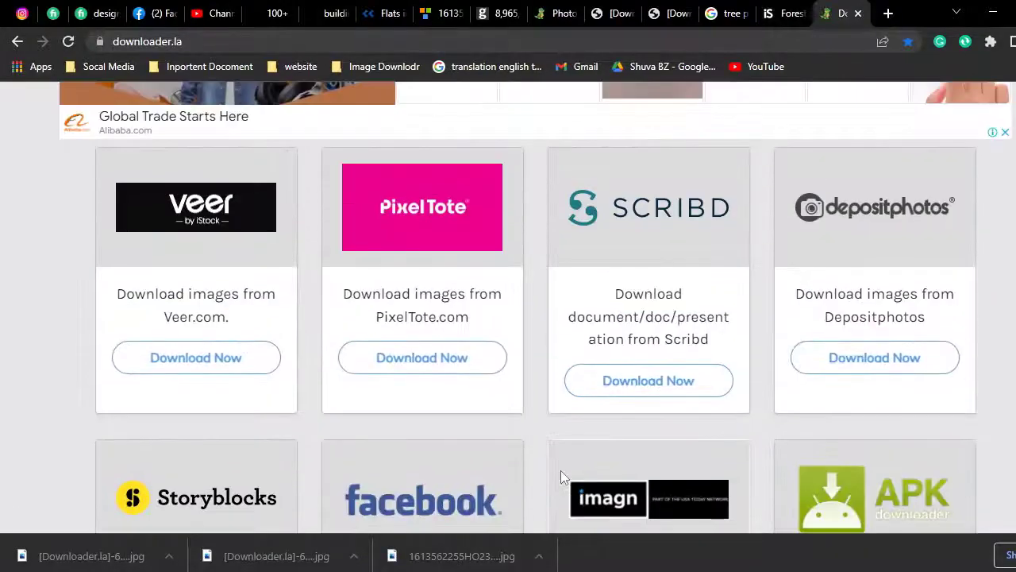
click(584, 477)
scroll(585, 478, down, 3)
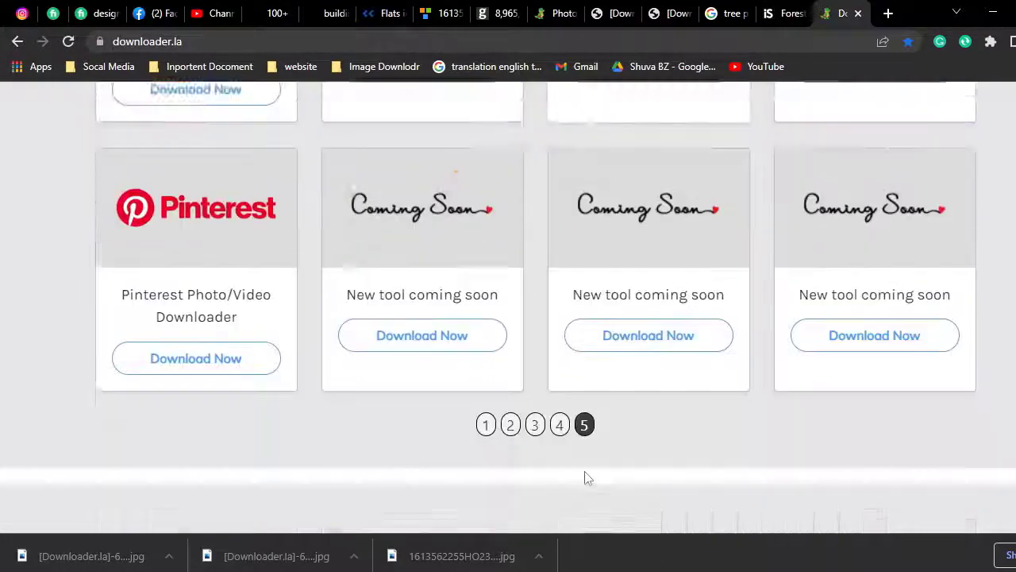
click(486, 401)
scroll(489, 414, up, 4)
scroll(489, 414, down, 4)
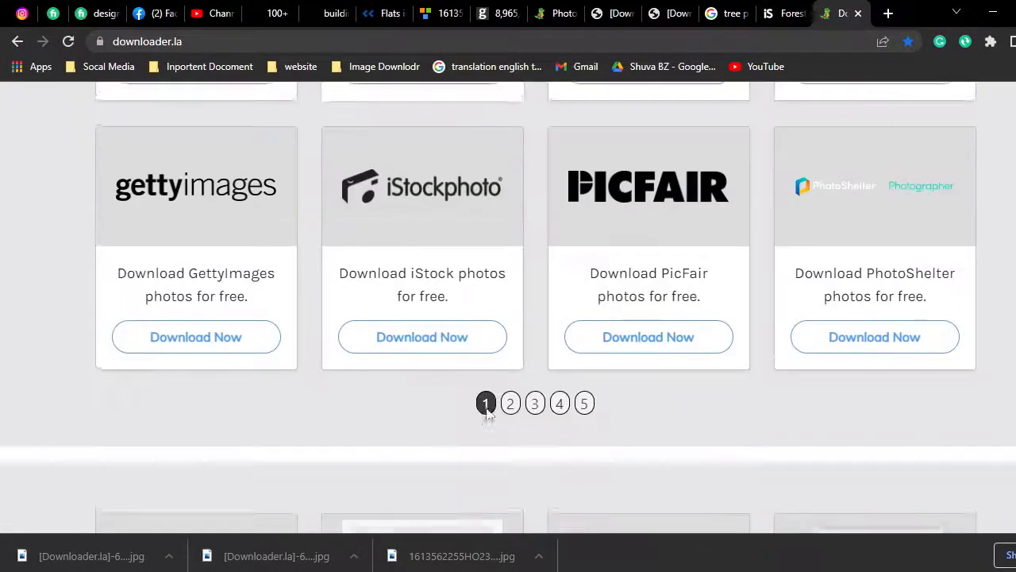
scroll(488, 416, up, 2)
Submit the copied forest-scape link in downloader.la's iStockphoto downloader.
click(428, 482)
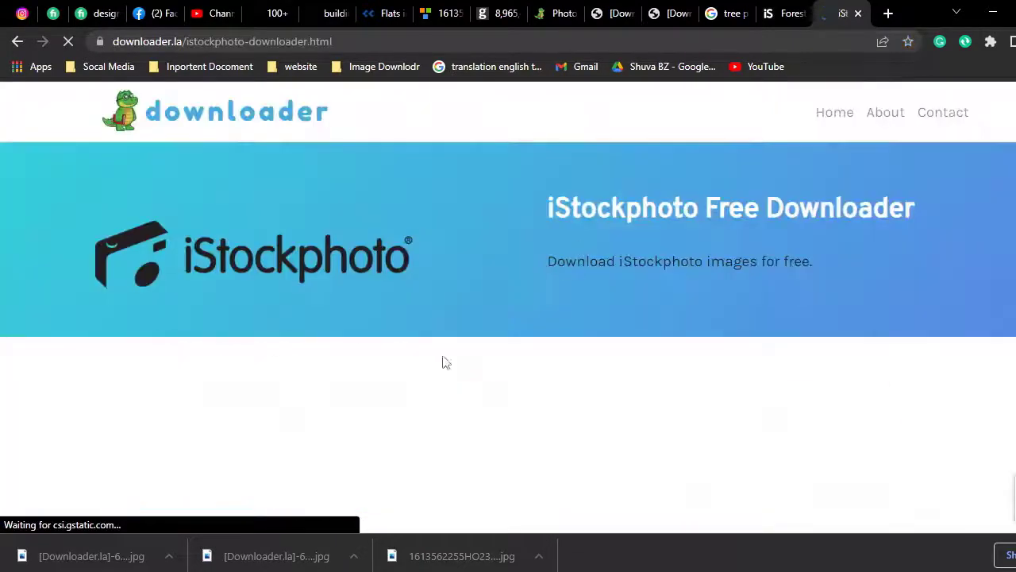
scroll(444, 361, down, 5)
click(438, 397)
key(ctrl+v)
click(826, 404)
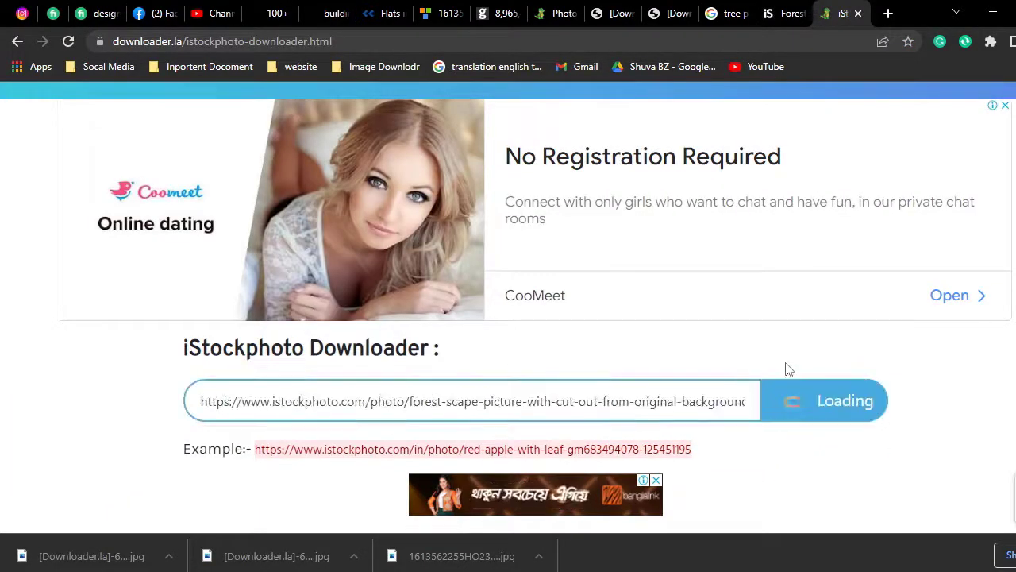
Save the fetched full-size forest-scape image as a JPEG in the work folder.
click(292, 462)
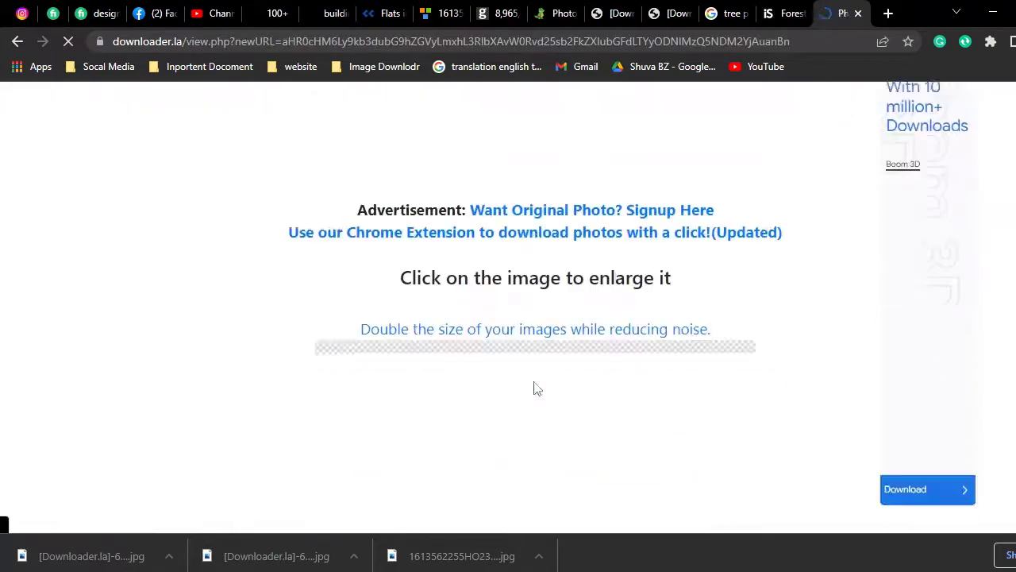
click(528, 302)
key(ctrl+s)
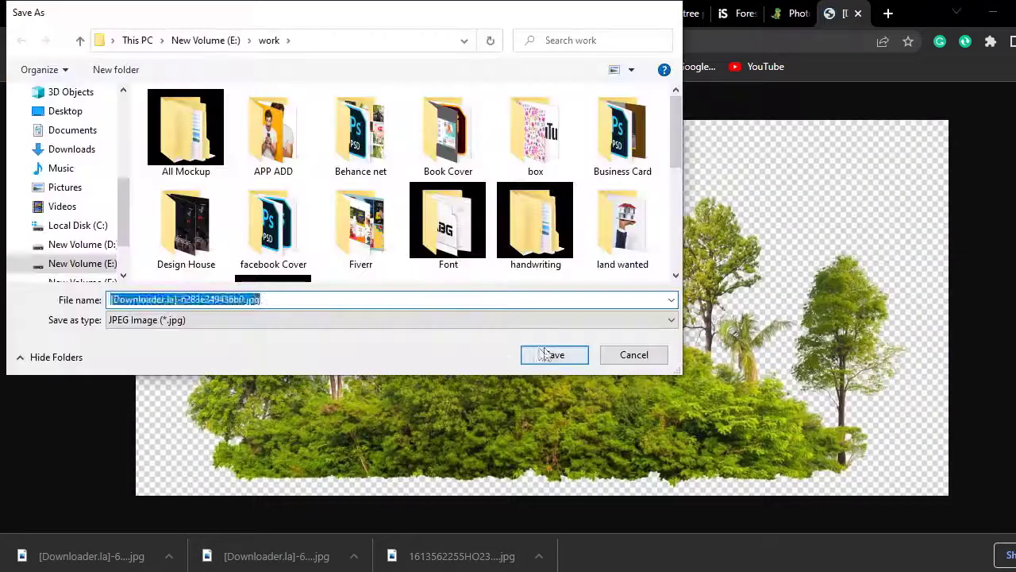
click(545, 354)
click(168, 556)
click(226, 502)
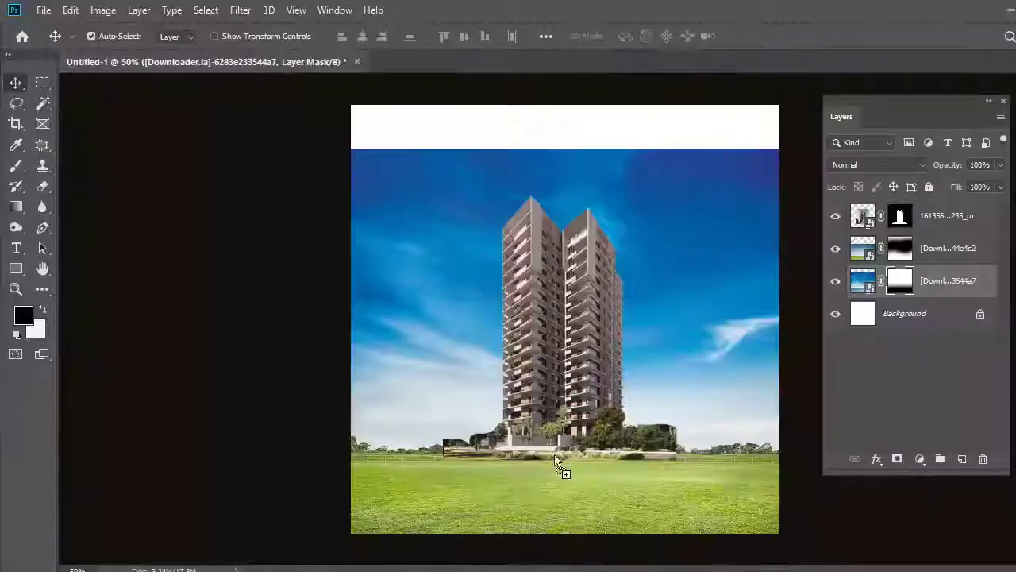
Place the forest-scape tree image low on the canvas as the top layer, blending Normal.
drag(572, 395, 639, 416)
key(Return)
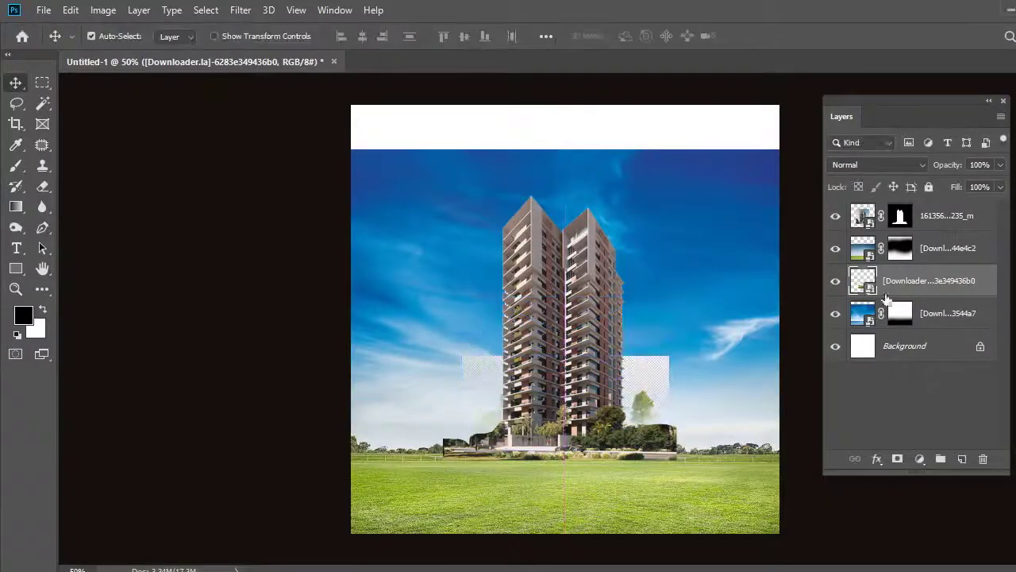
drag(929, 281, 929, 208)
click(877, 164)
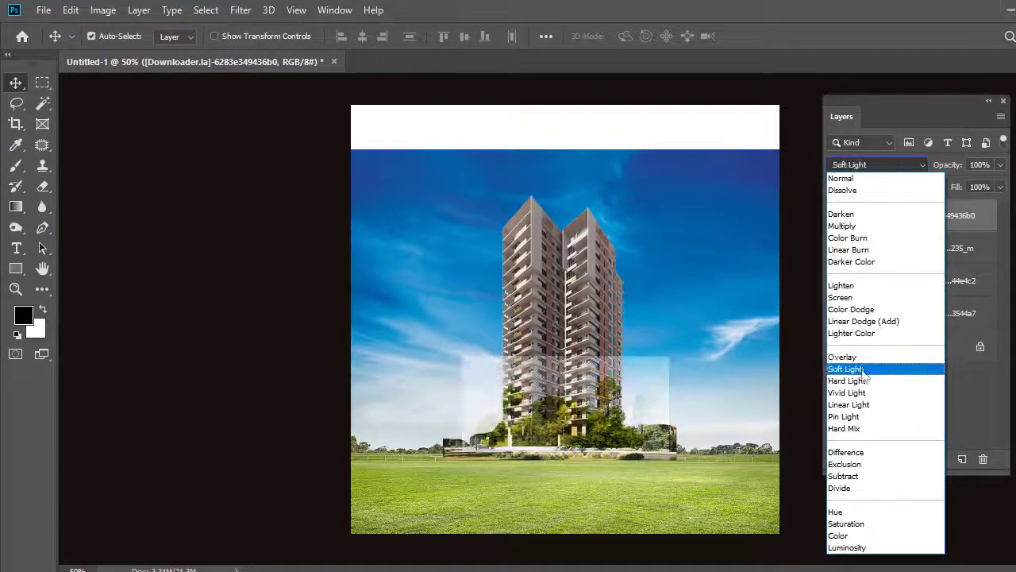
click(845, 176)
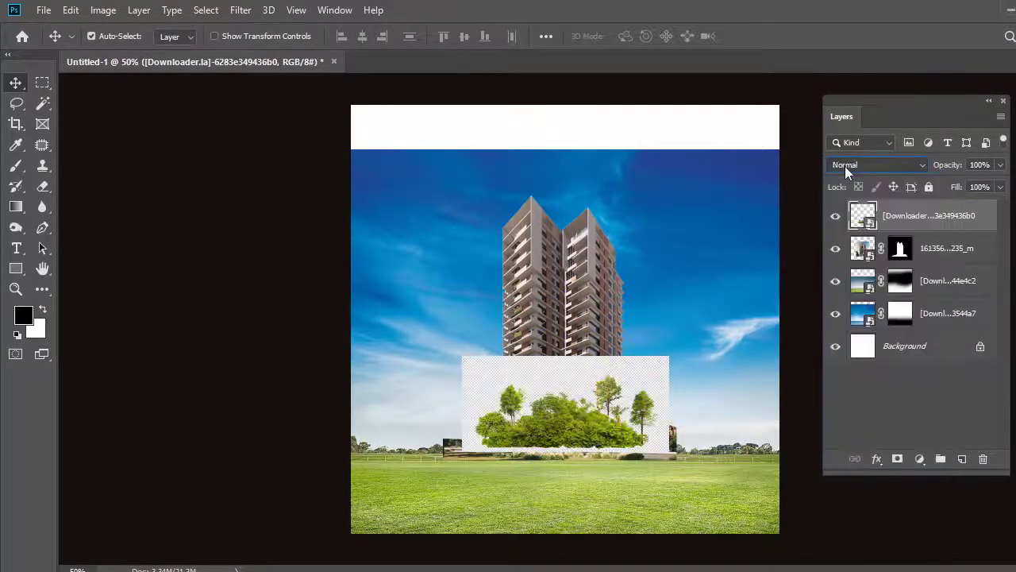
Mask the tree layer with Select > Subject so only the trees show.
click(206, 10)
click(251, 198)
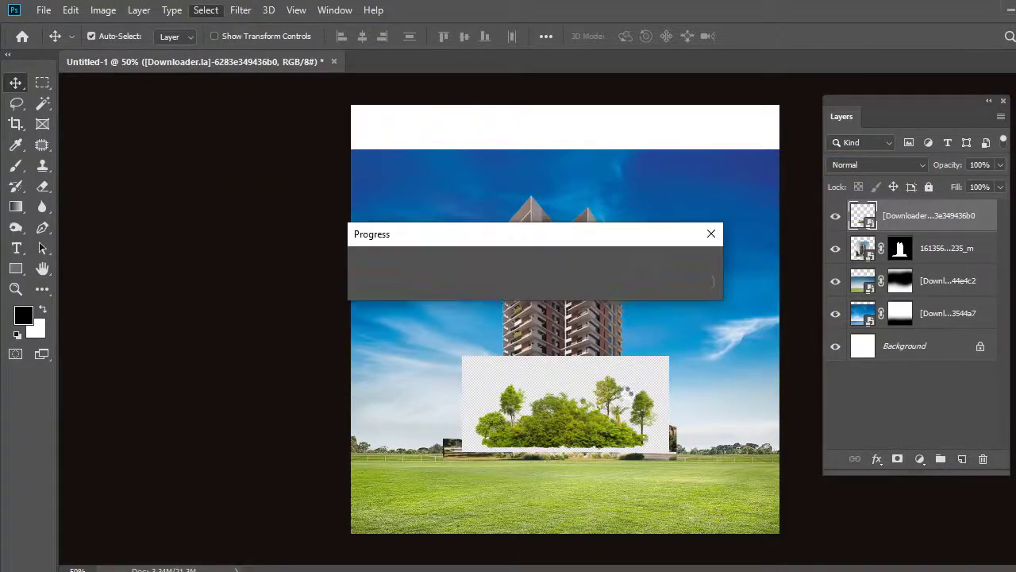
click(897, 459)
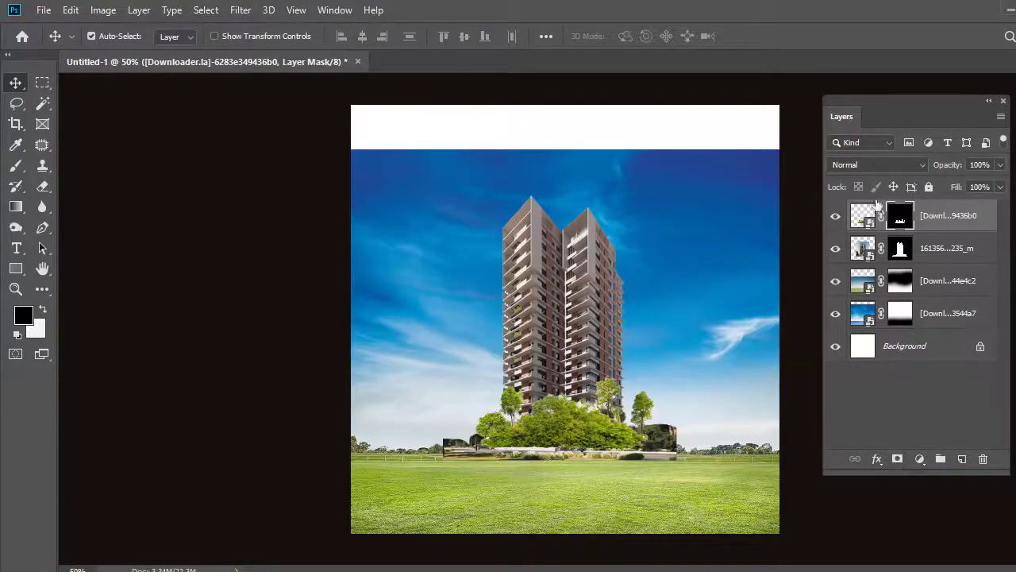
click(873, 165)
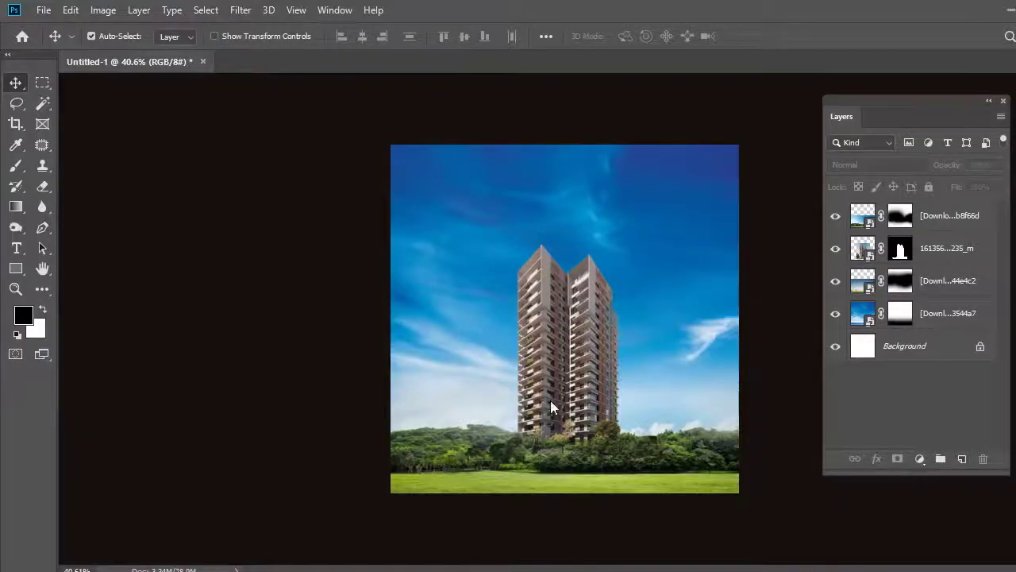
Place the Office-Building skyline and shrink it toward the lower left beside the tower.
drag(661, 445, 551, 400)
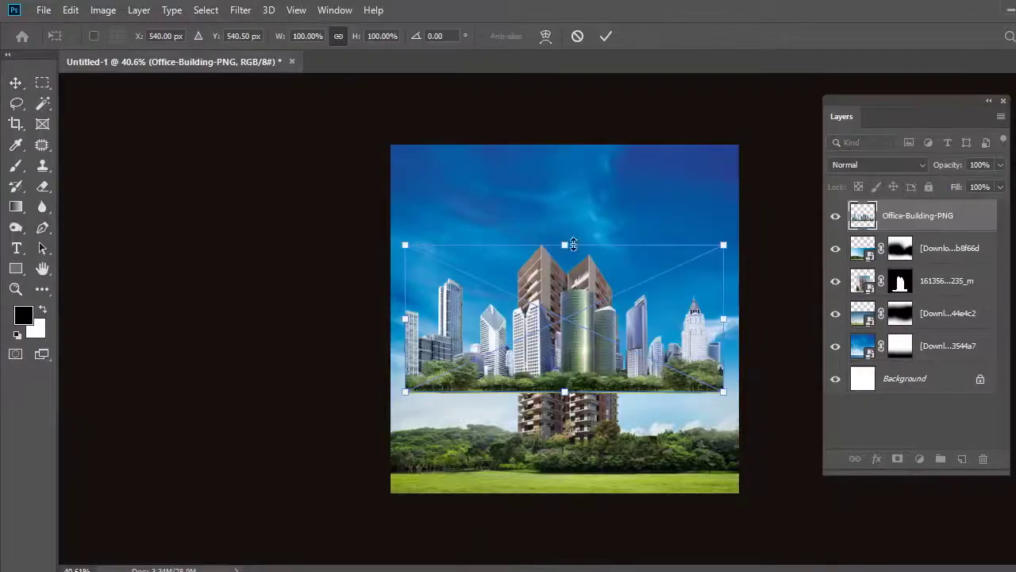
mouse_move(573, 244)
mouse_down()
mouse_move(461, 314)
mouse_move(490, 386)
mouse_up()
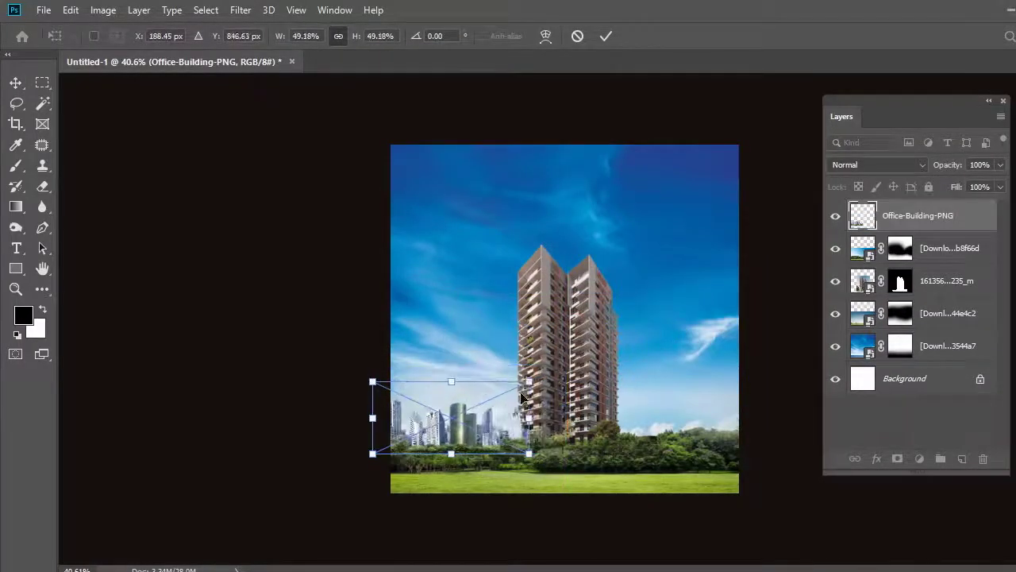
drag(564, 409, 537, 409)
key(Return)
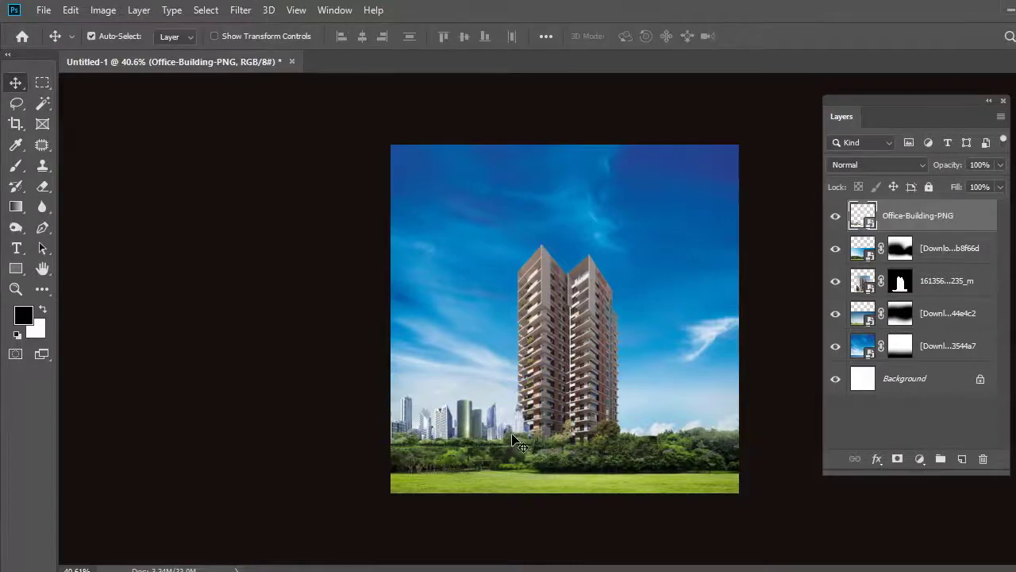
key(ctrl)
scroll(530, 385, up, 5)
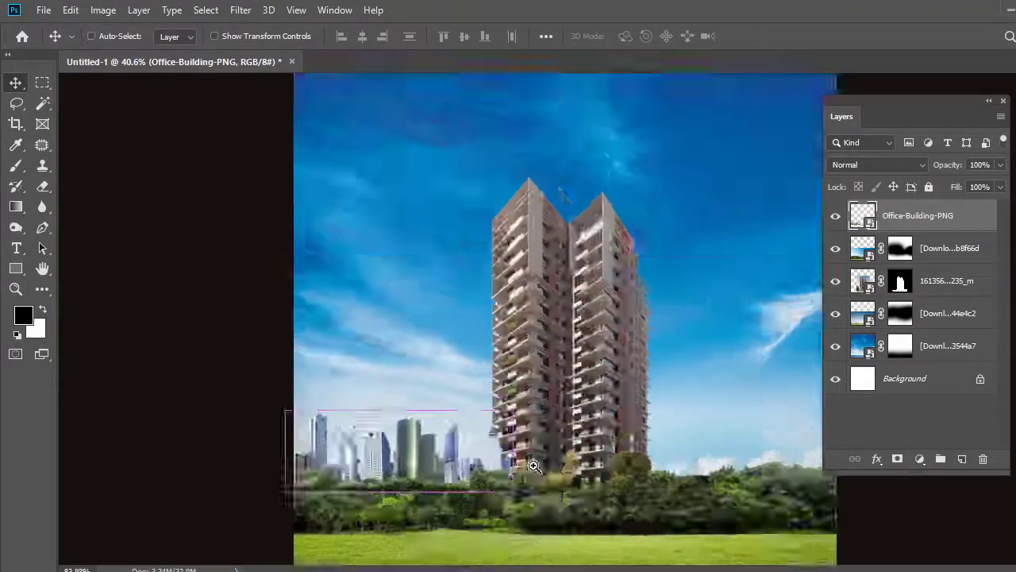
drag(476, 333, 492, 289)
Refit the skyline along the horizon and stack the tower layer above it.
key(ctrl+t)
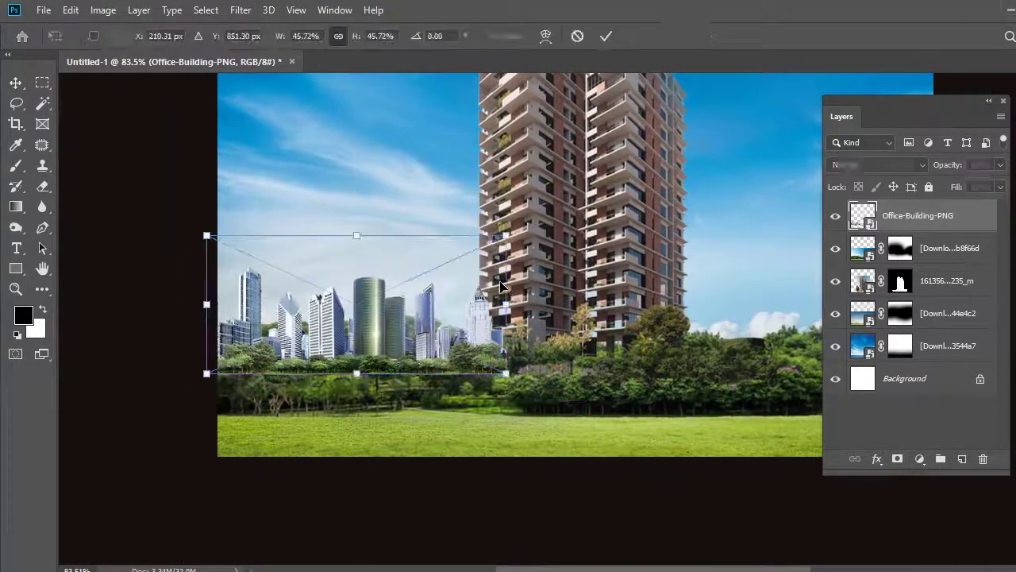
drag(488, 211, 456, 304)
key(Return)
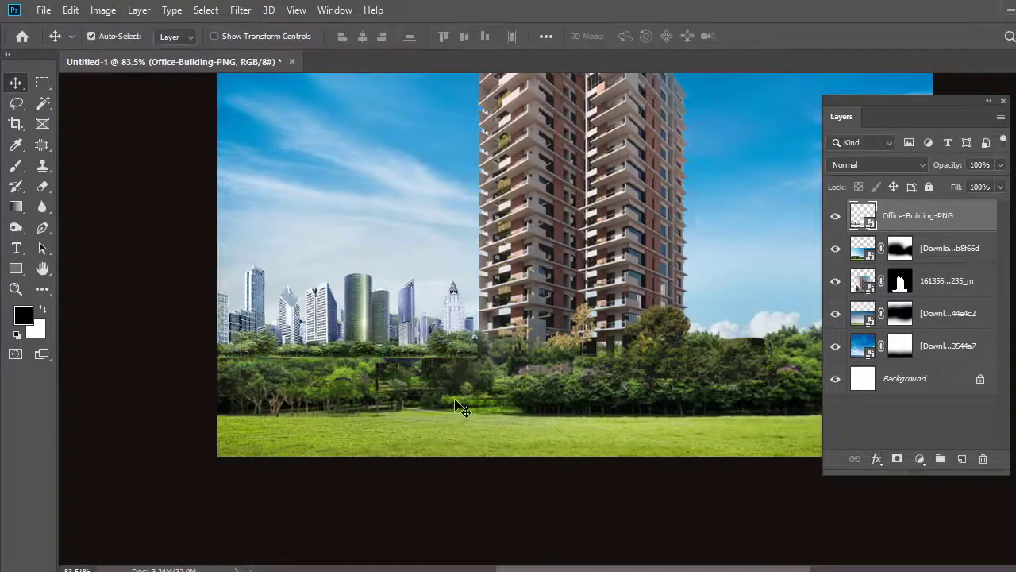
click(948, 247)
click(918, 215)
drag(897, 216, 905, 262)
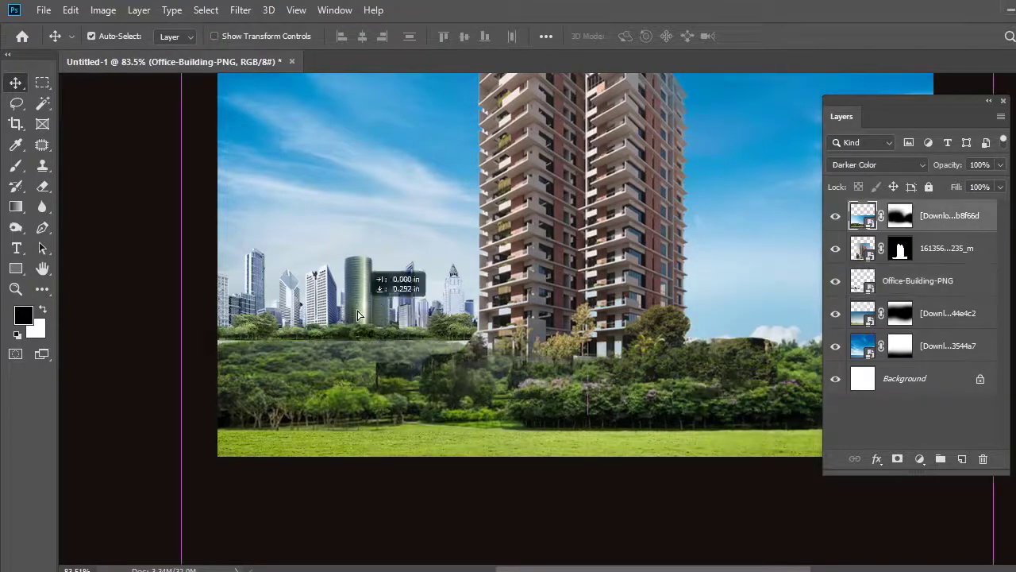
drag(365, 286, 631, 380)
Hide the greenery layer and scale the skyline to 37.55% at the lower left.
click(836, 215)
drag(445, 302, 502, 369)
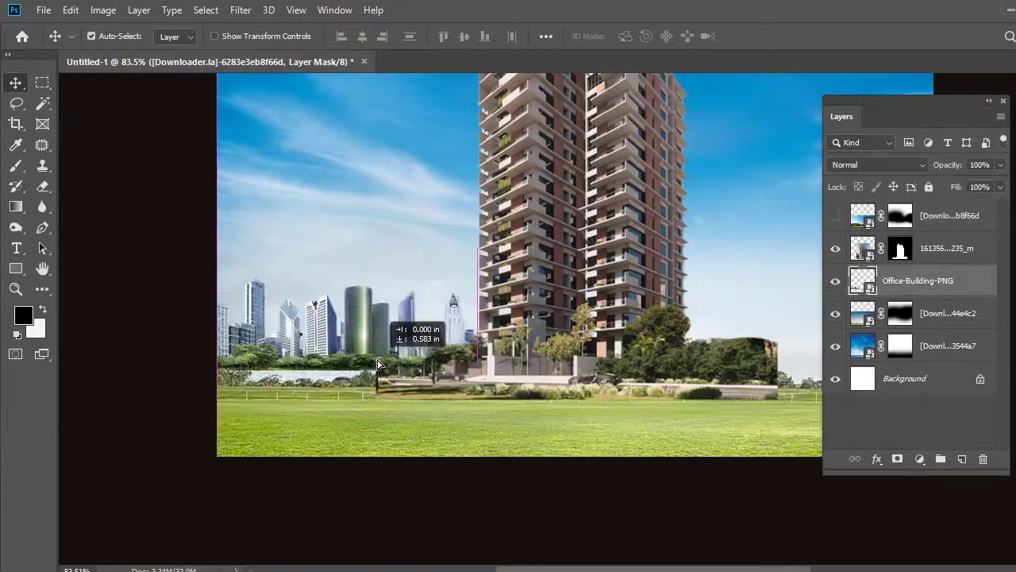
key(ctrl+t)
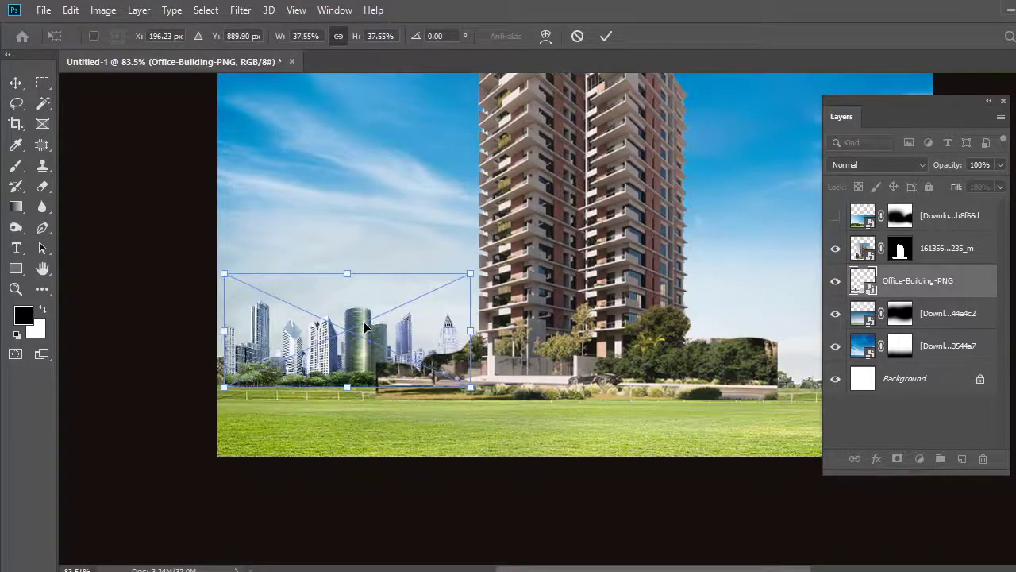
drag(350, 326, 356, 335)
key(Return)
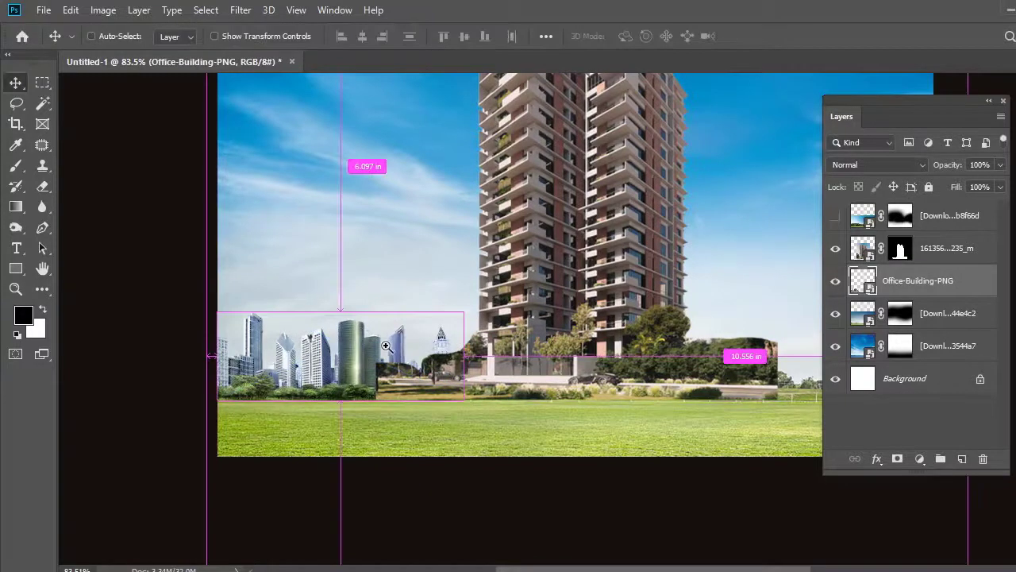
scroll(490, 403, down, 3)
scroll(540, 420, up, 1)
Shift the tower left and move the duplicated skyline to the tower's right.
scroll(540, 420, down, 2)
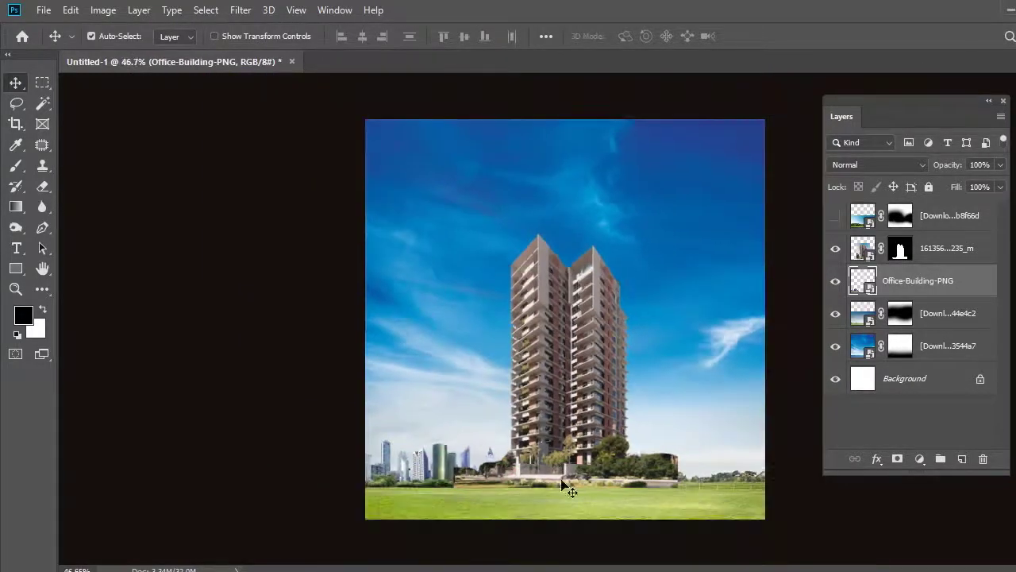
scroll(540, 421, up, 1)
scroll(540, 420, down, 1)
key(ctrl+t)
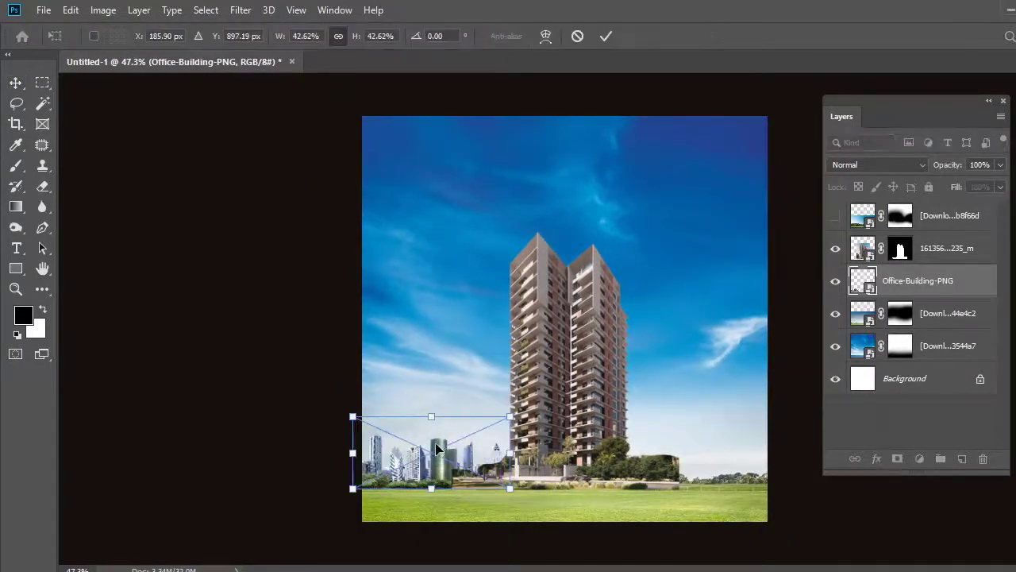
key(Return)
drag(581, 469, 485, 469)
drag(389, 467, 709, 458)
Transform both skylines together, nudge the tower down, and show the Darker Color greenery again.
scroll(714, 453, down, 1)
shift+click(622, 449)
key(ctrl+t)
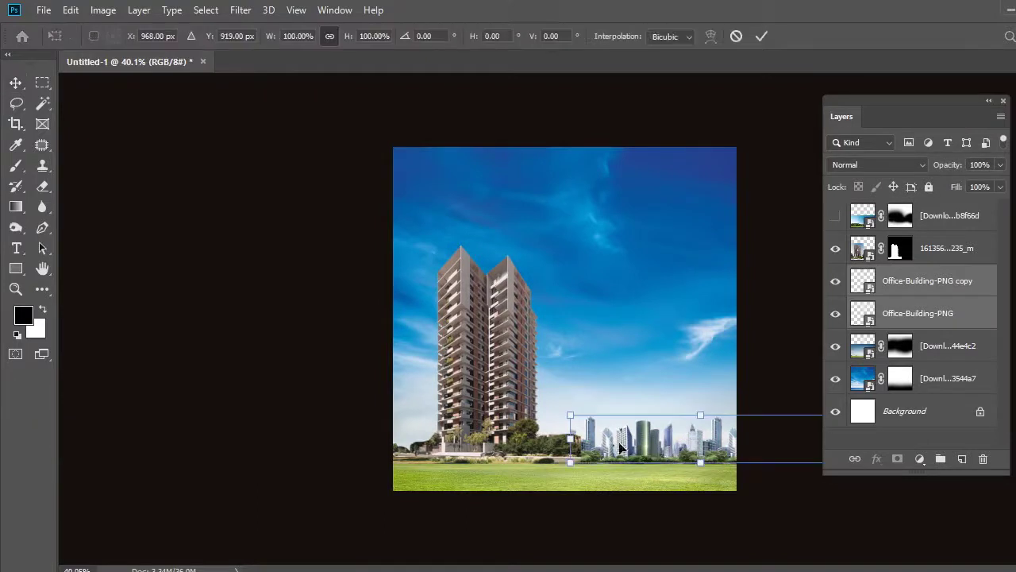
key(Return)
drag(536, 454, 554, 462)
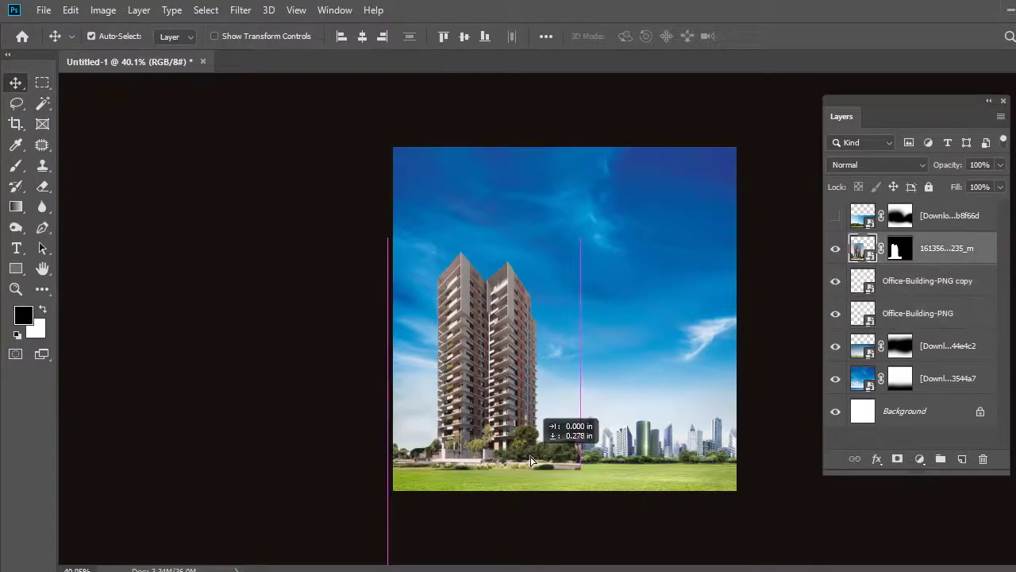
click(835, 215)
drag(640, 475, 601, 479)
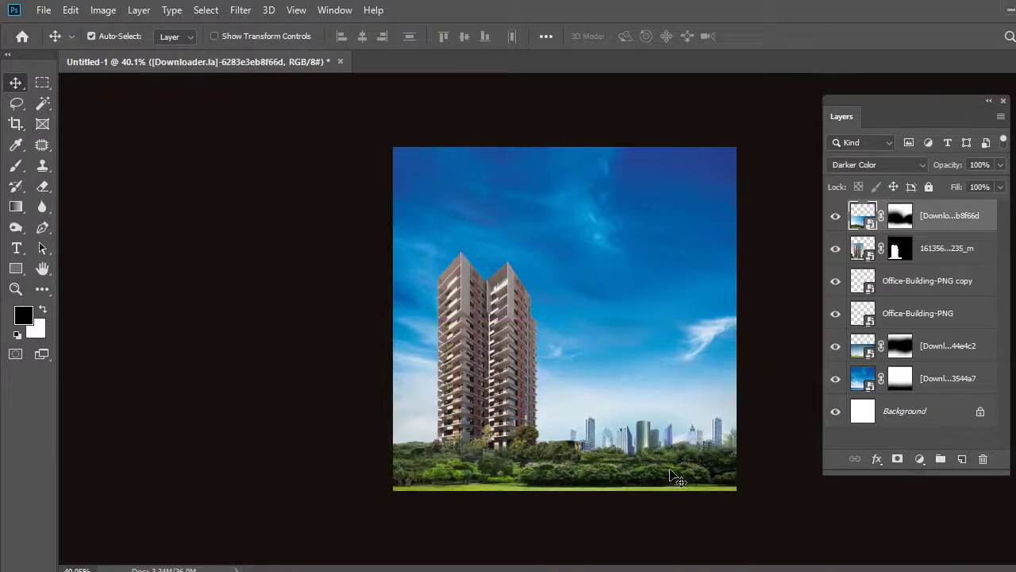
Nudge the blue sky layer slightly and free-transform the greenery layer.
click(16, 166)
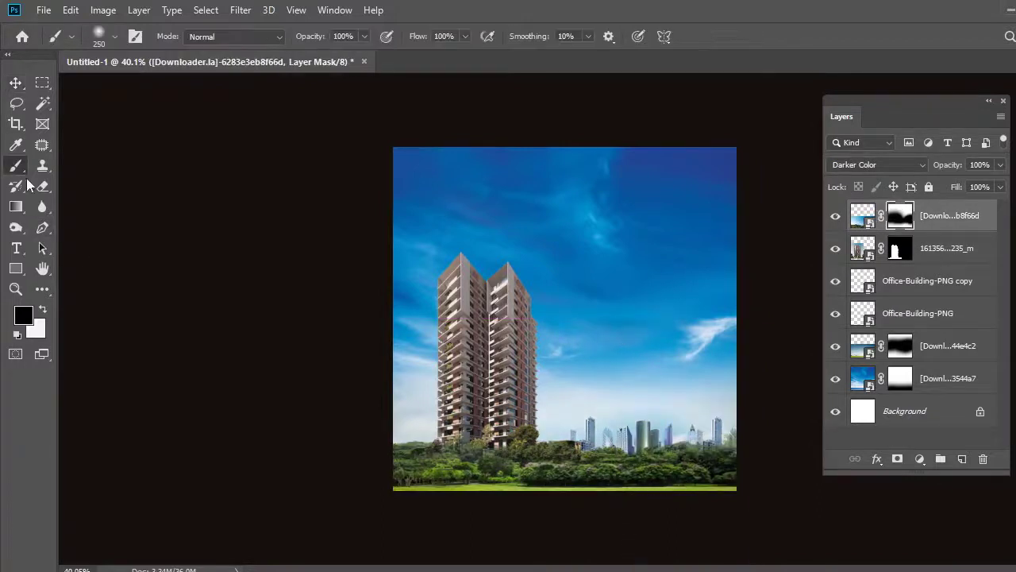
scroll(608, 415, up, 2)
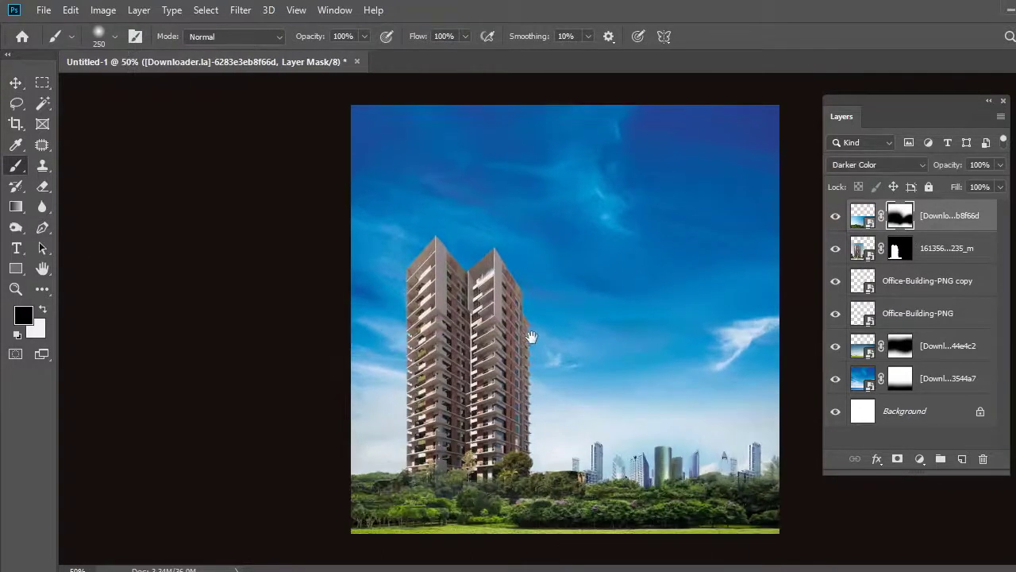
scroll(526, 413, down, 1)
scroll(526, 413, down, 1)
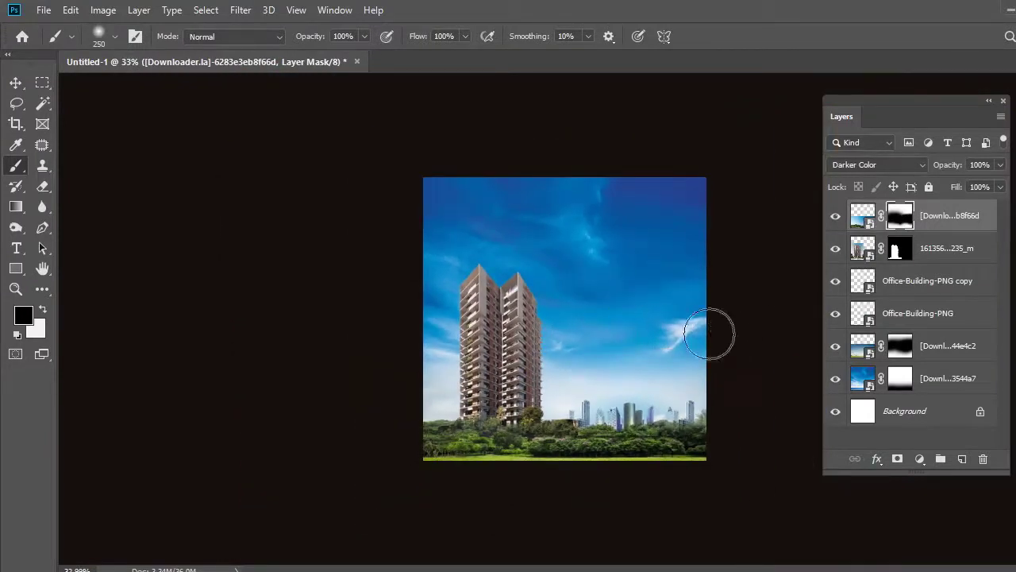
drag(647, 289, 642, 306)
click(15, 82)
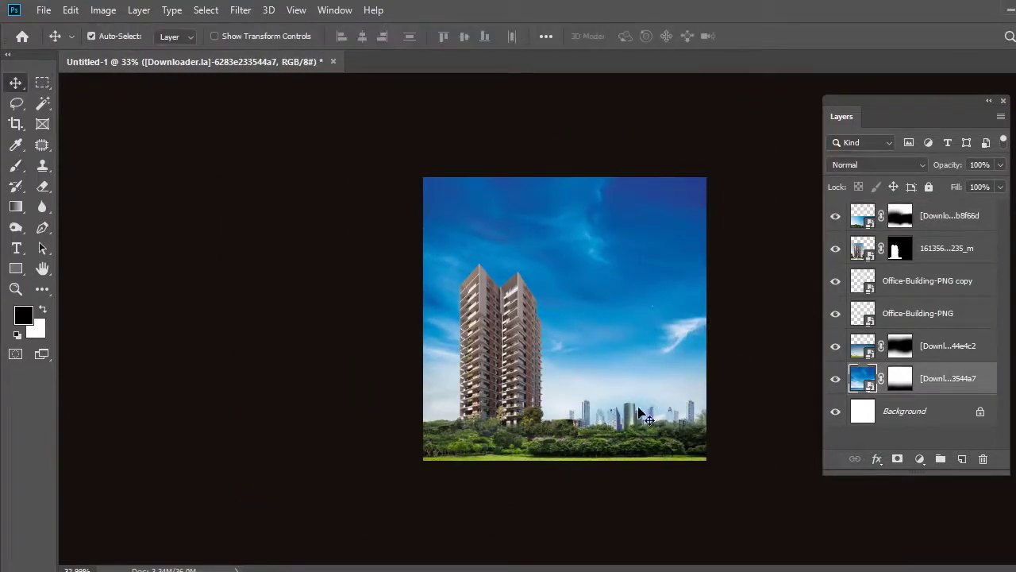
click(945, 215)
key(ctrl+t)
key(Return)
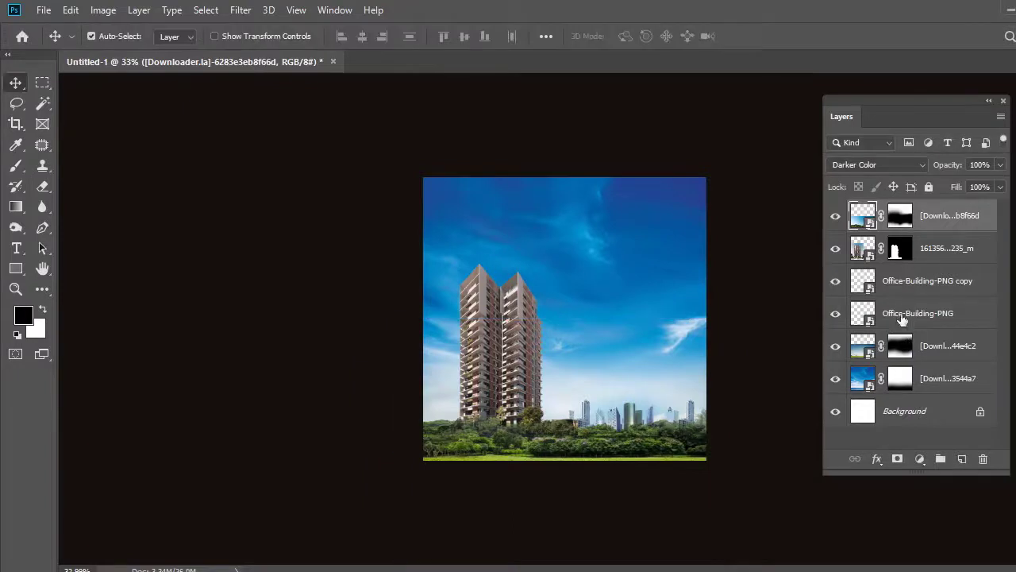
Shorten the original skyline from the top, nudge the greenery, and select the tower layer.
click(881, 313)
click(835, 316)
key(ctrl+t)
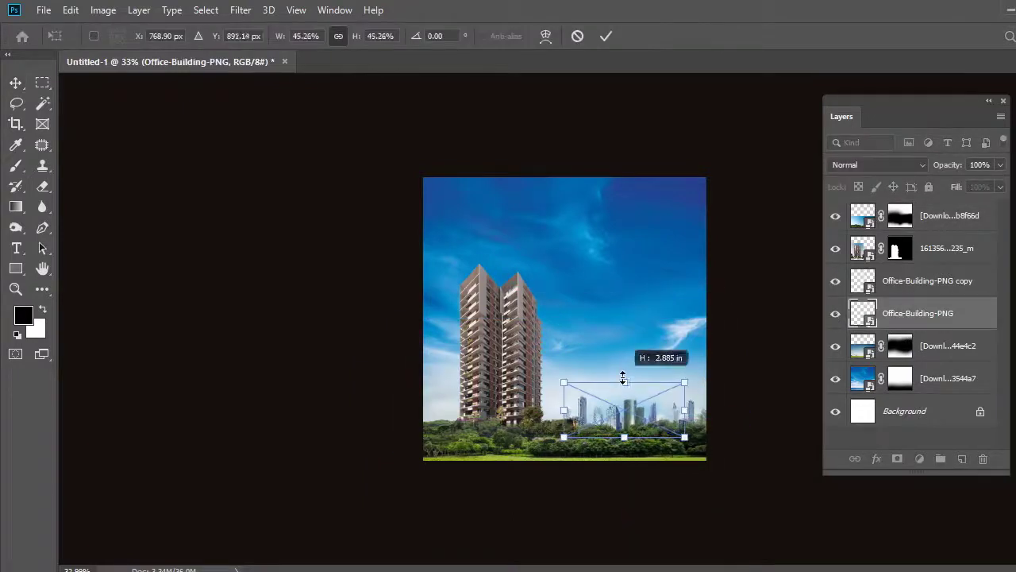
mouse_move(623, 380)
mouse_down()
mouse_move(623, 391)
mouse_move(692, 413)
mouse_move(696, 404)
mouse_move(522, 407)
mouse_up()
key(Return)
scroll(715, 397, down, 1)
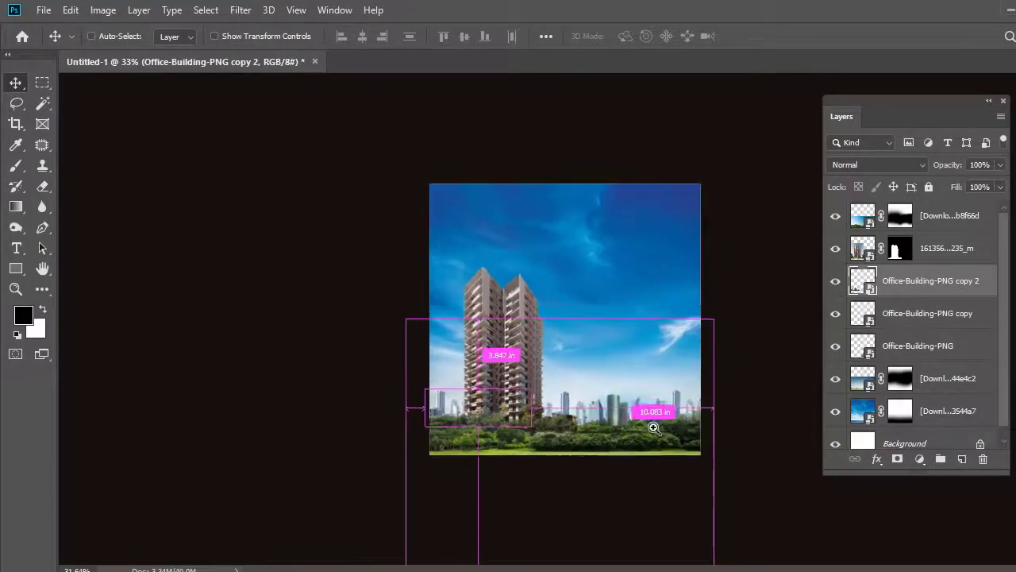
click(610, 447)
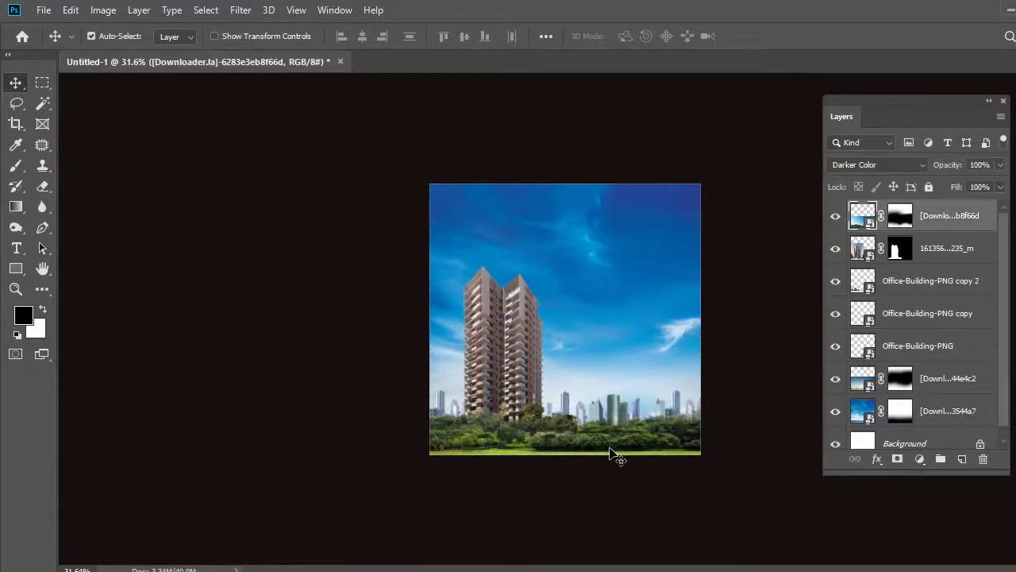
drag(611, 452, 609, 457)
click(742, 353)
click(517, 327)
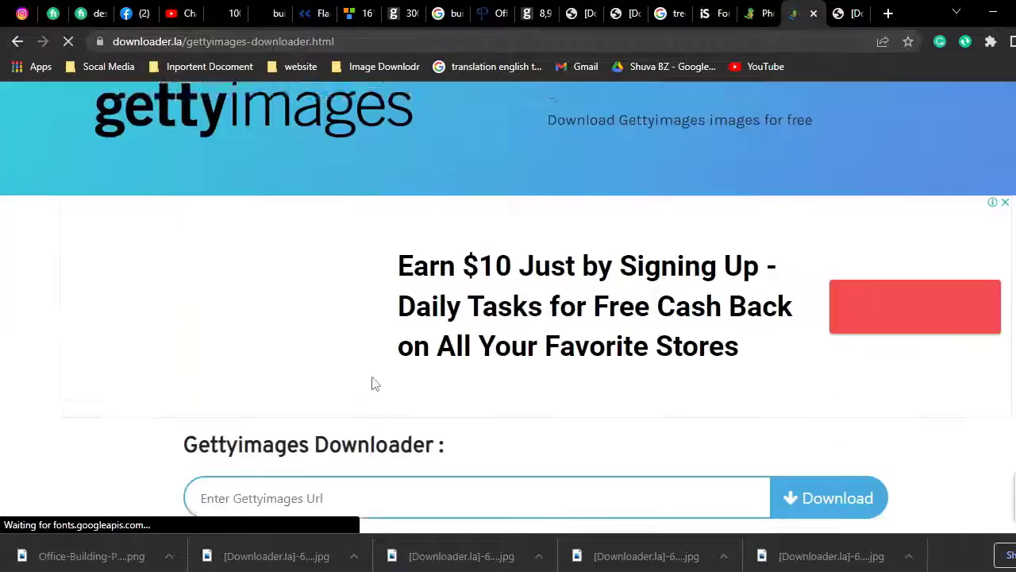
Fetch a sunset photo through the downloader, open it full size, and copy it.
click(357, 476)
key(ctrl+v)
click(774, 480)
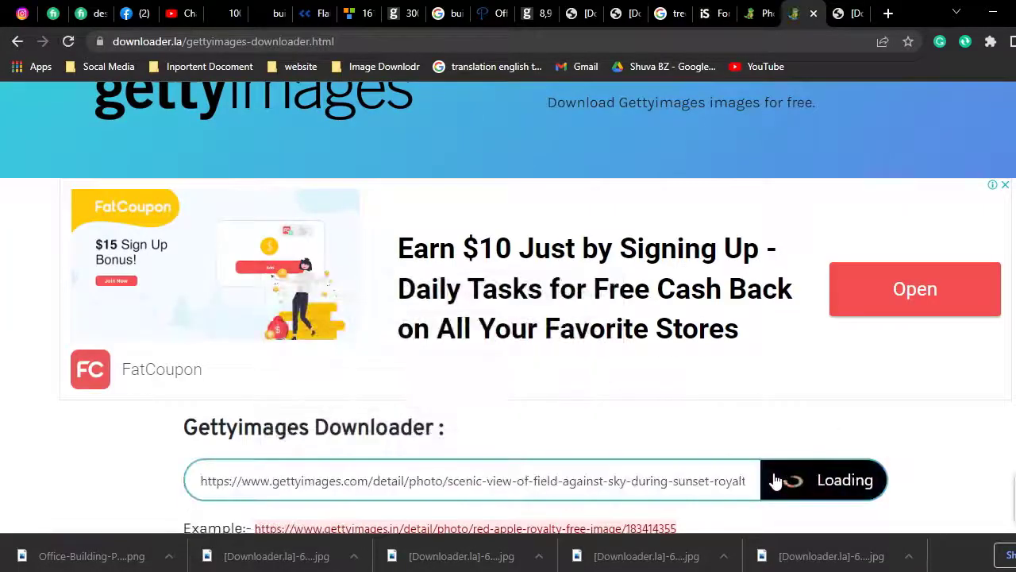
scroll(596, 294, down, 4)
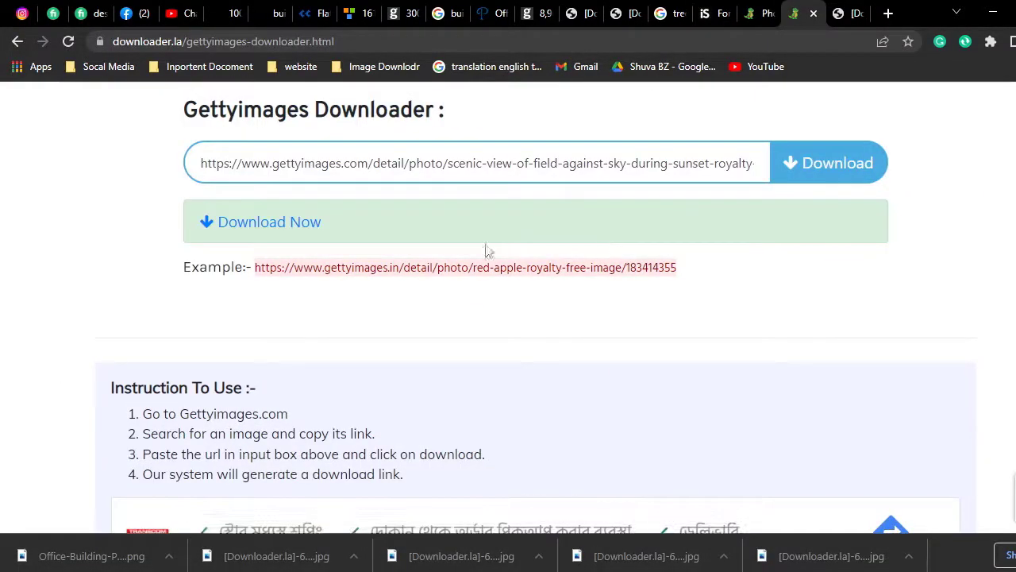
click(267, 225)
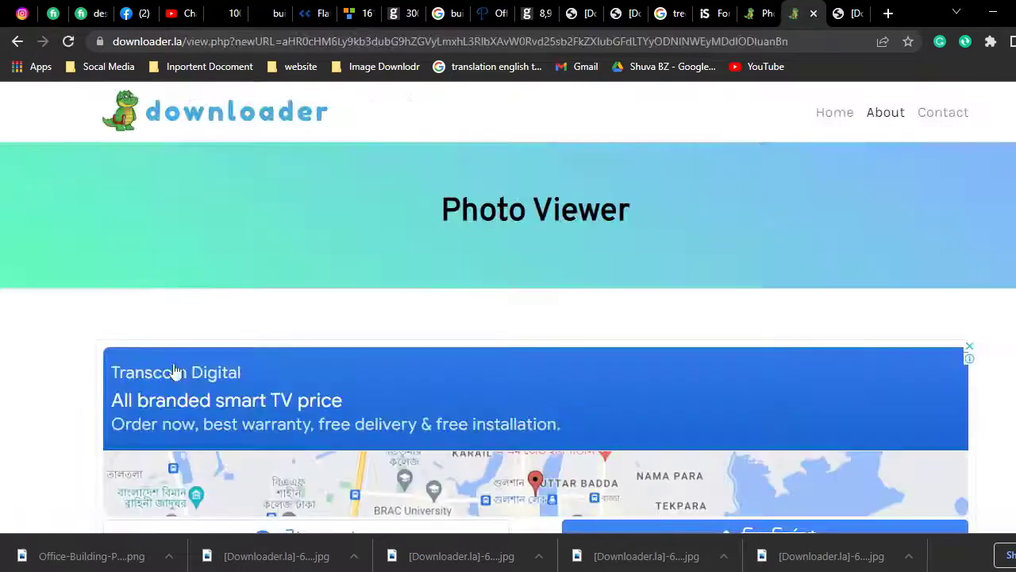
scroll(499, 336, down, 5)
click(500, 336)
right_click(540, 322)
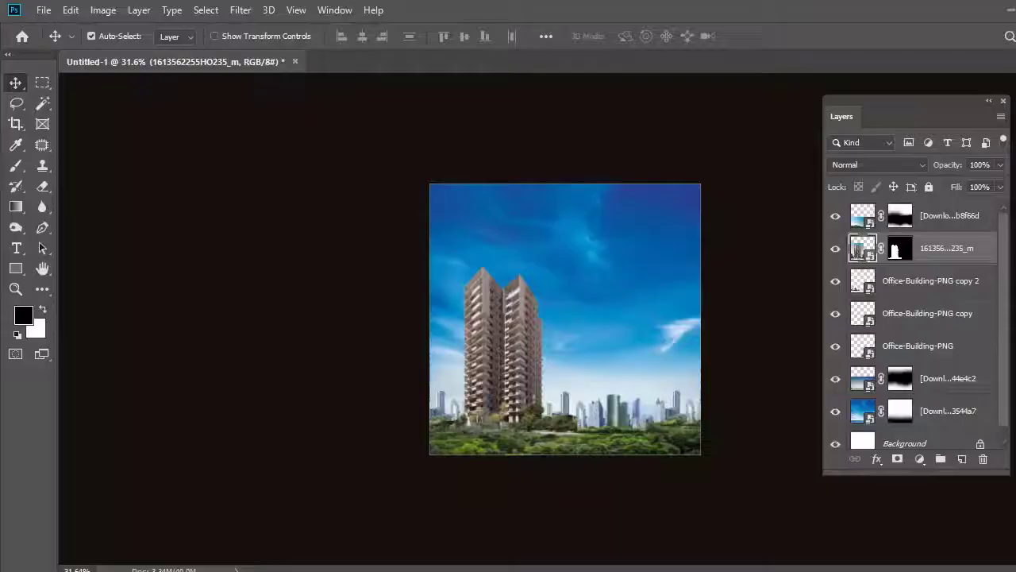
Paste the sunset photo as Layer 1, stretch it over the canvas, and place it beneath the skylines.
key(ctrl+v)
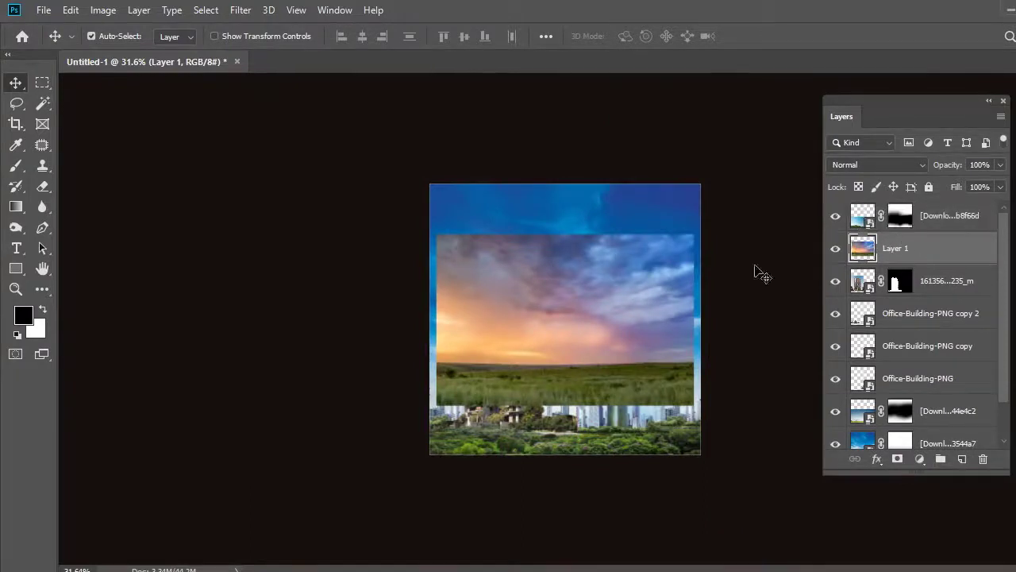
drag(828, 297, 921, 378)
key(ctrl+t)
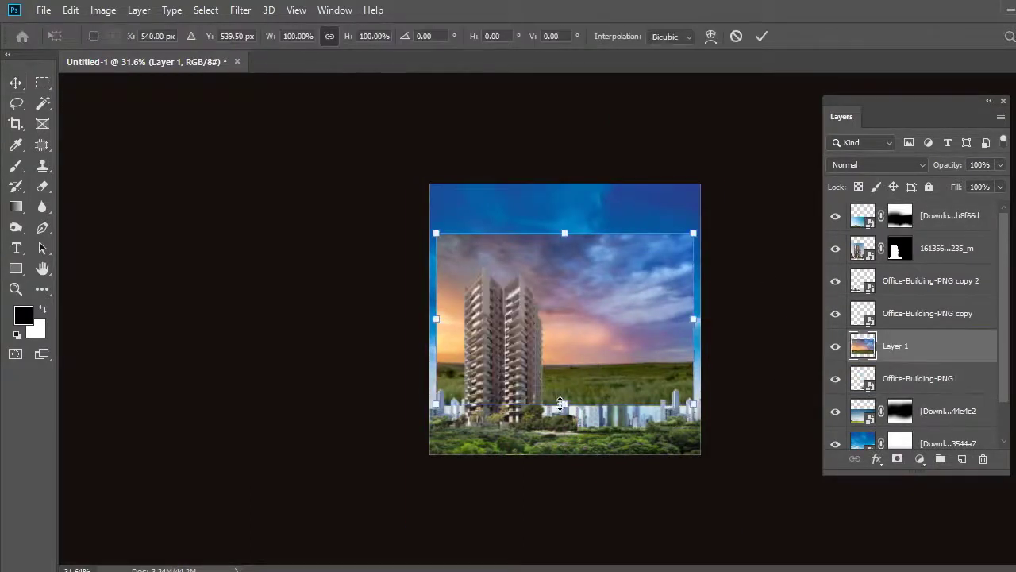
drag(565, 405, 579, 466)
key(Return)
drag(909, 348, 925, 431)
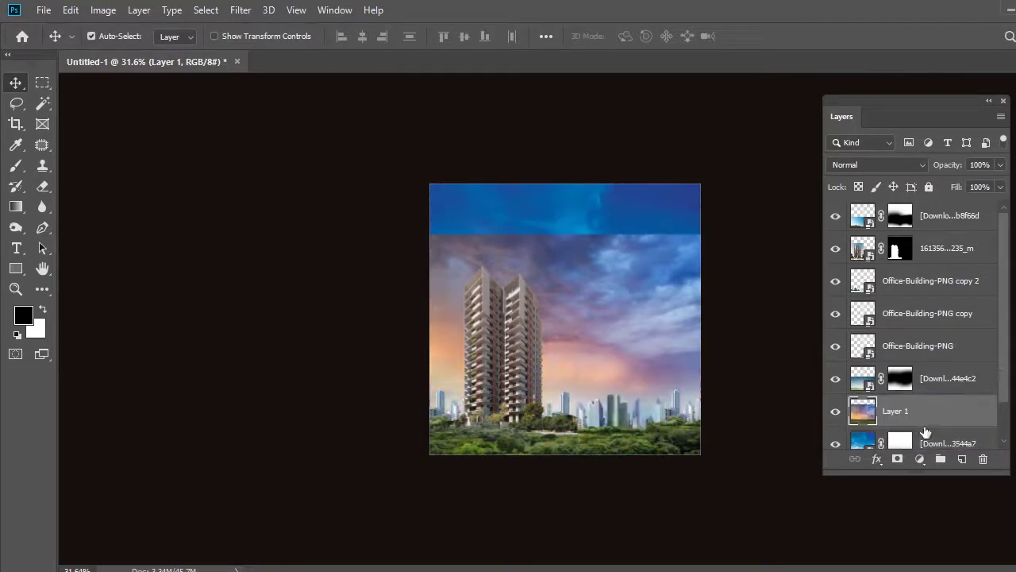
Brush over the sunset layer's mask to reveal the blue sky above the horizon.
scroll(903, 411, down, 1)
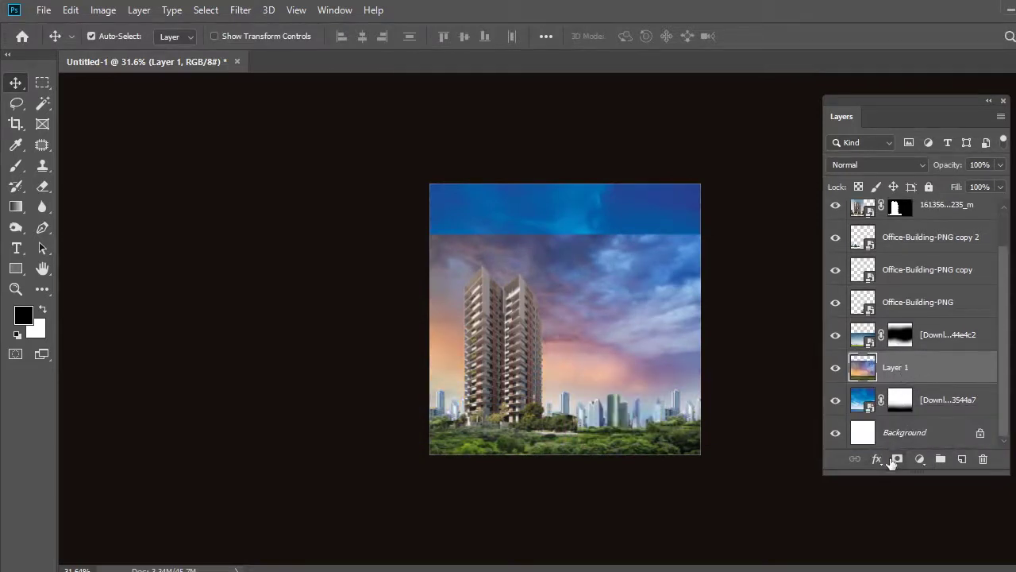
click(16, 165)
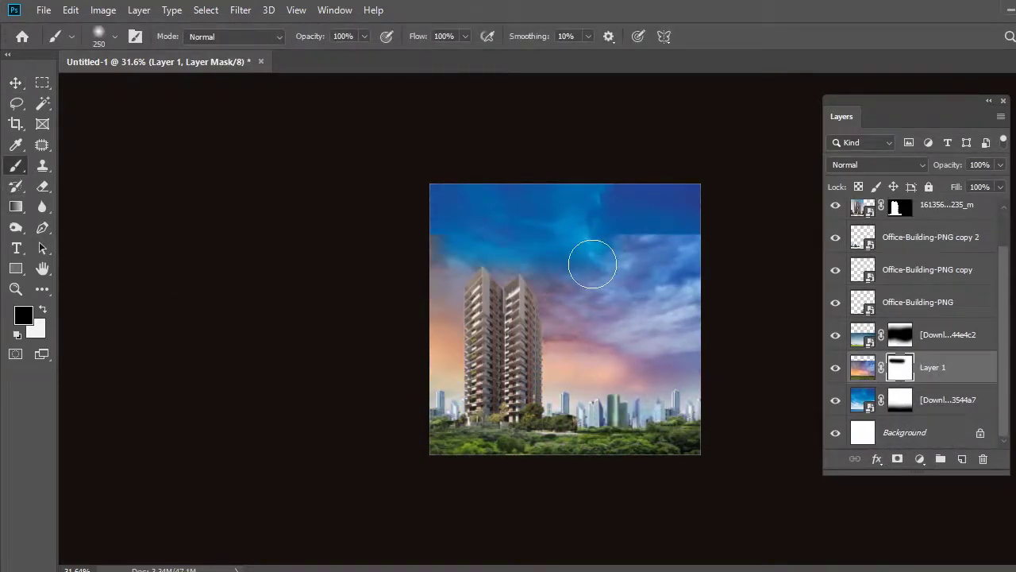
mouse_move(461, 262)
mouse_down()
mouse_move(719, 265)
mouse_move(590, 317)
mouse_move(495, 316)
mouse_up()
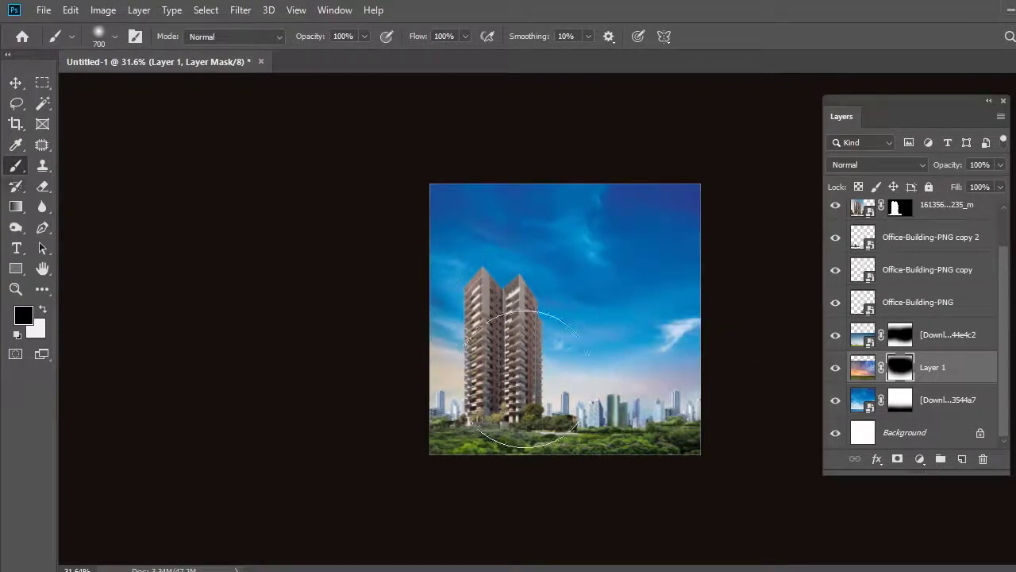
click(16, 103)
On the Getty Images tab, search for 'sun light' png images.
key(alt+Tab)
click(508, 13)
click(267, 41)
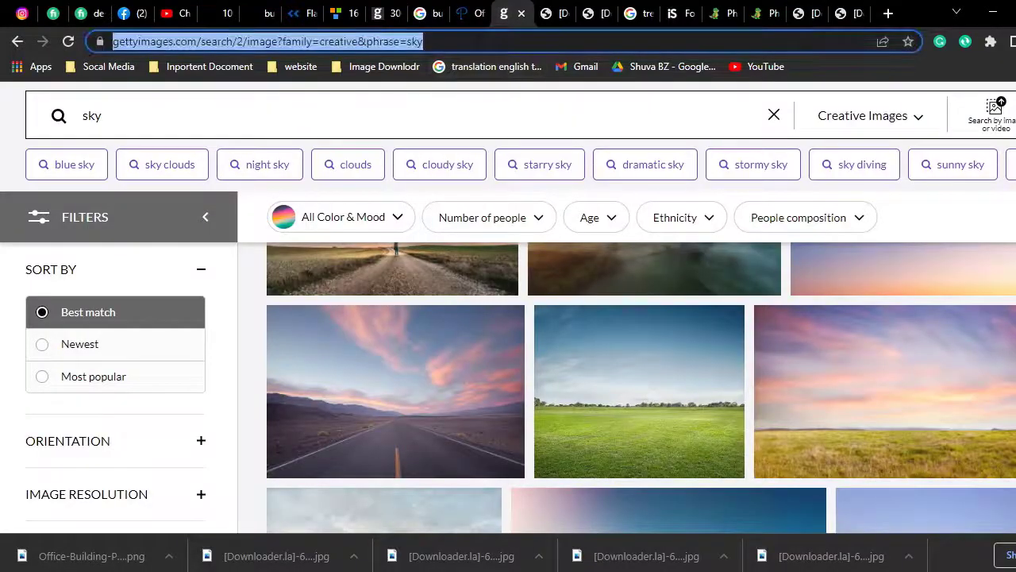
text(l)
key(BackSpace)
text(su)
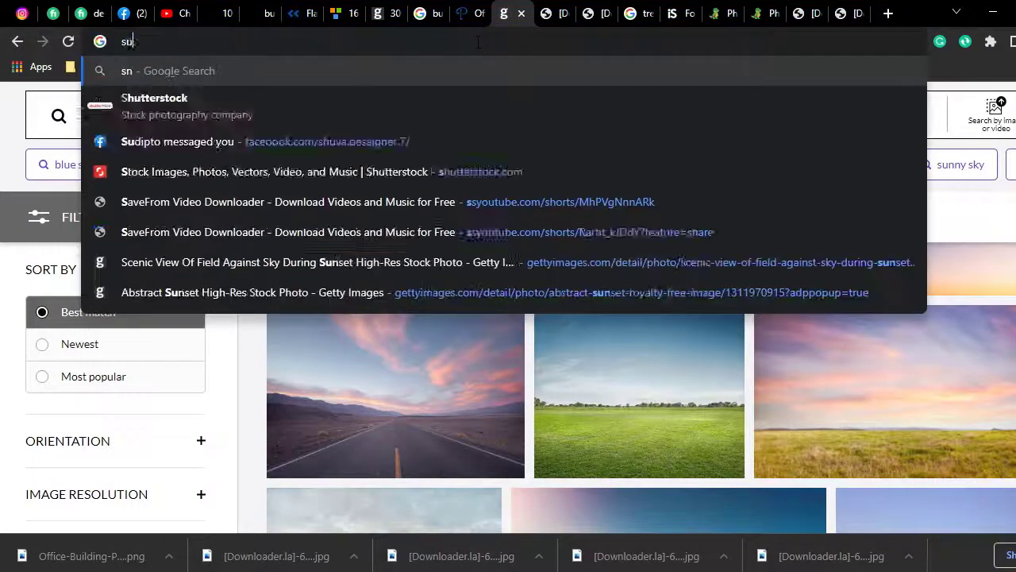
text(n lig)
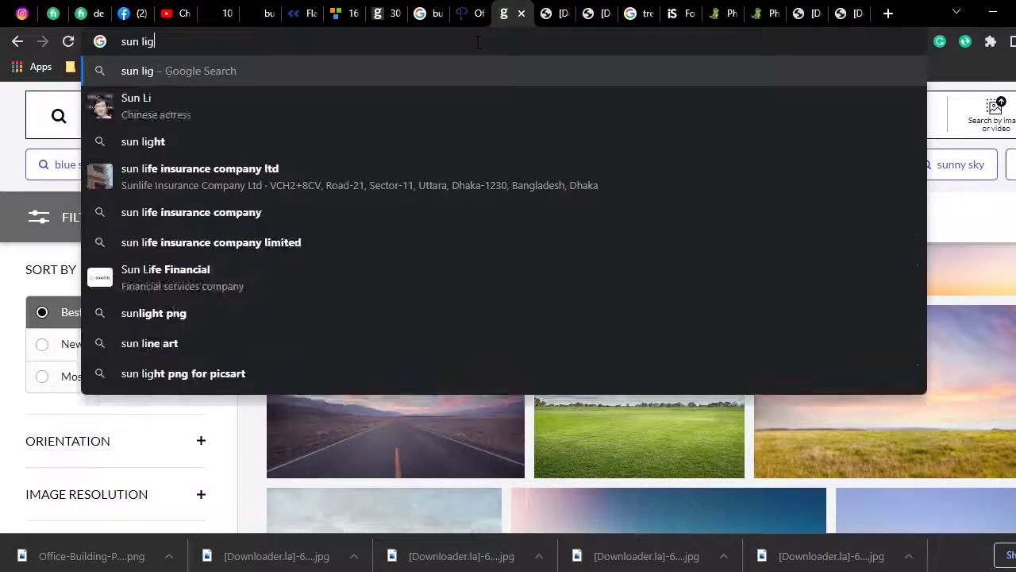
text(ht)
click(154, 101)
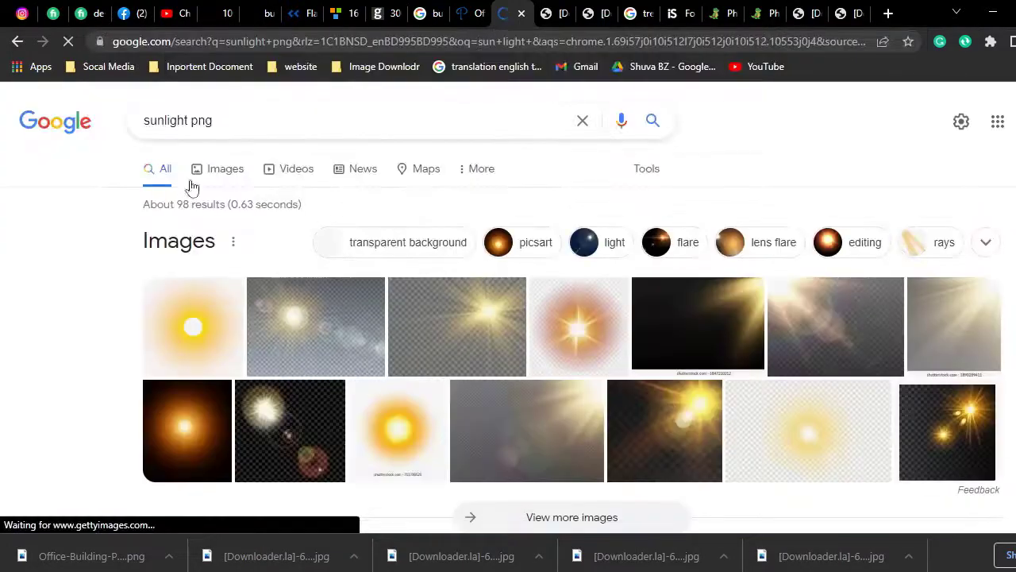
Close the leftover downloader, background image and building search tabs.
click(175, 120)
click(596, 13)
click(603, 13)
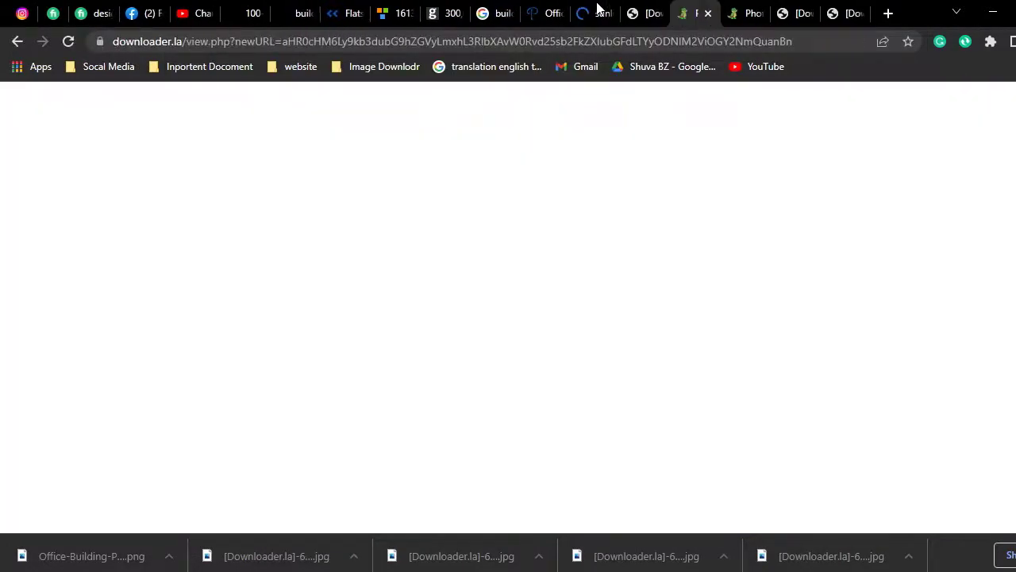
click(628, 11)
click(640, 11)
click(638, 12)
key(ctrl+w)
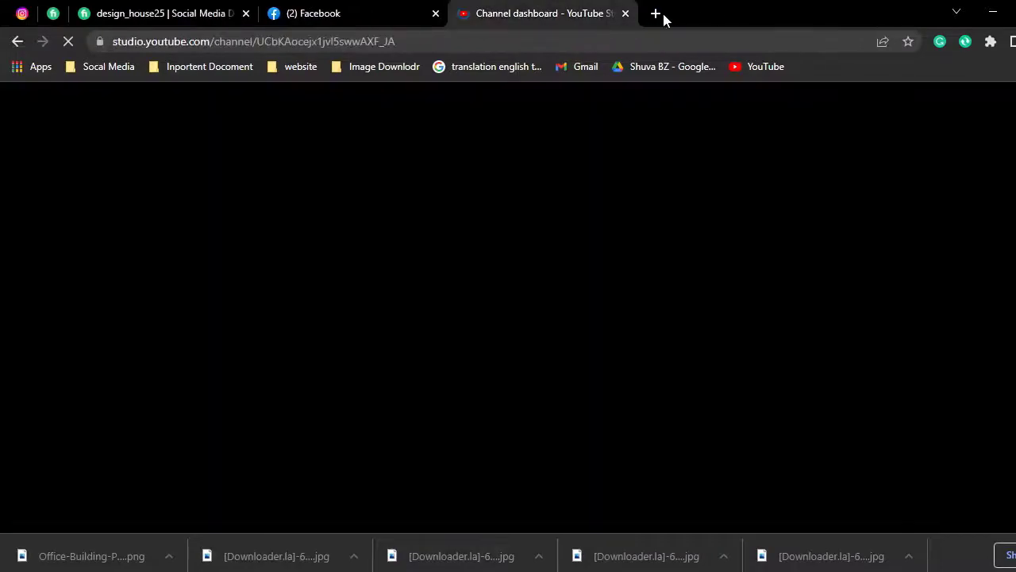
Open a new tab and load freepik.com in it.
click(662, 14)
click(601, 40)
text(f)
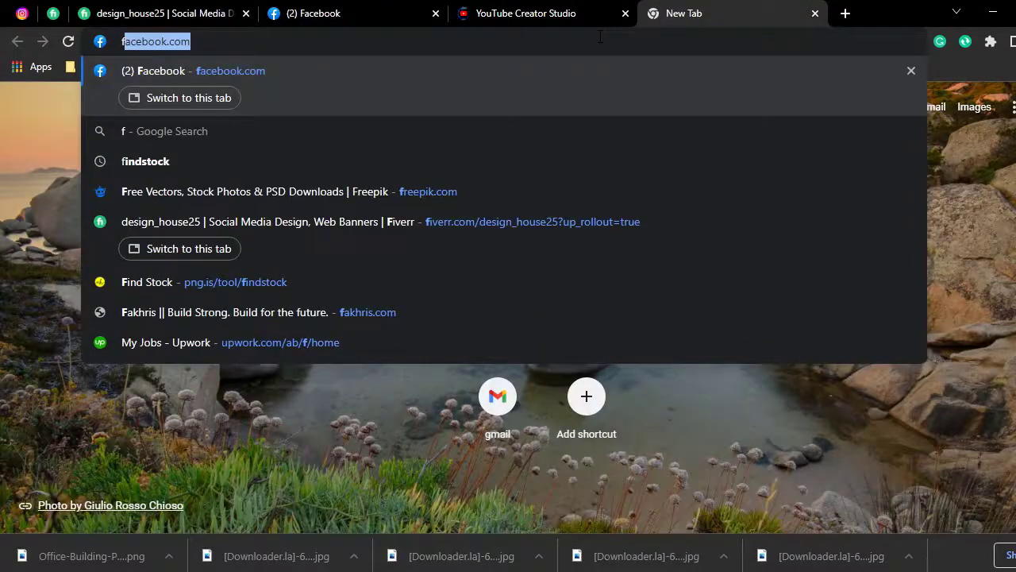
key(Right)
key(ctrl+a)
key(BackSpace)
text(f)
key(BackSpace)
text(r)
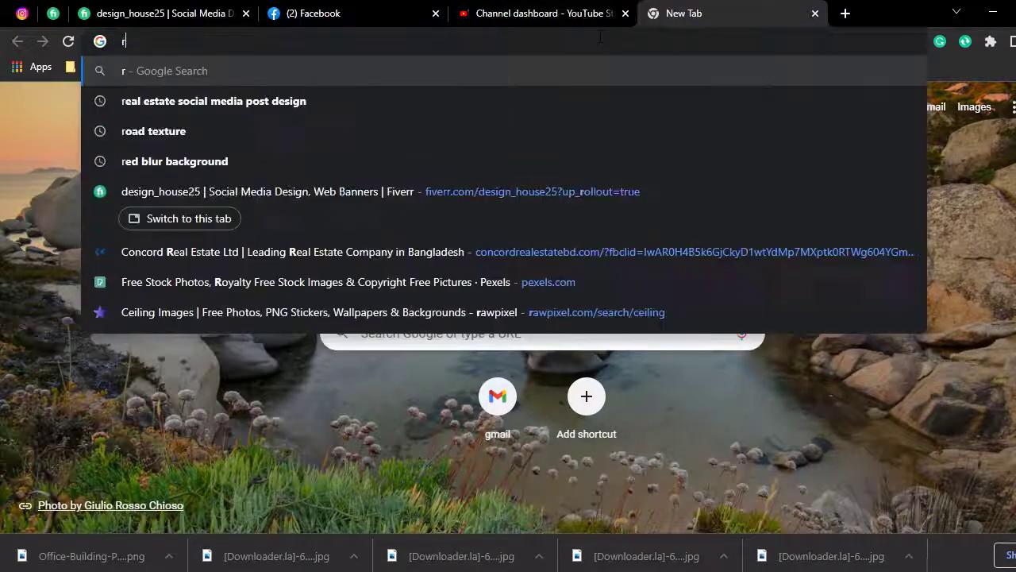
key(BackSpace)
text(fee)
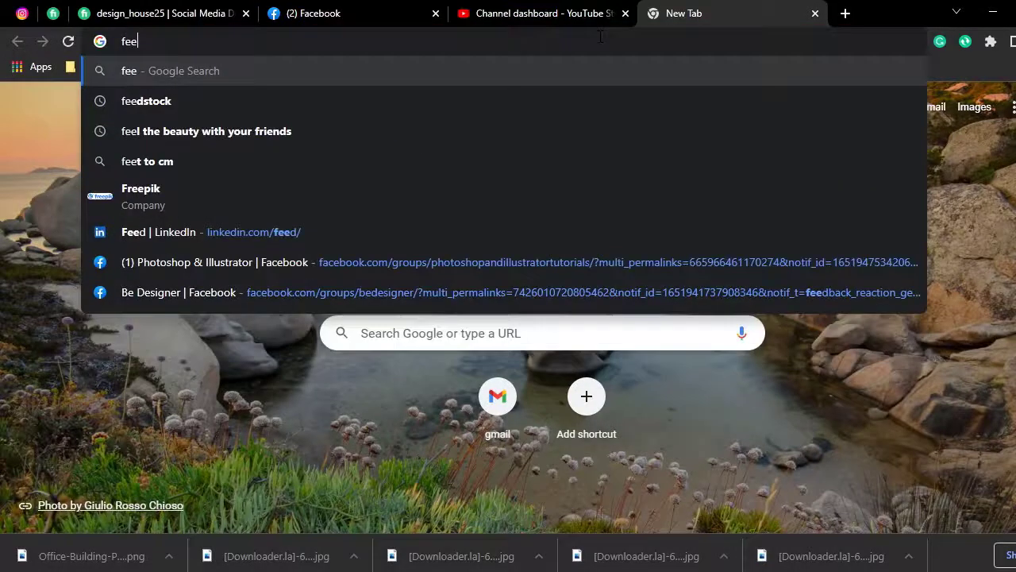
key(Down)
key(Down)
key(Down)
key(ctrl+a)
text(ft)
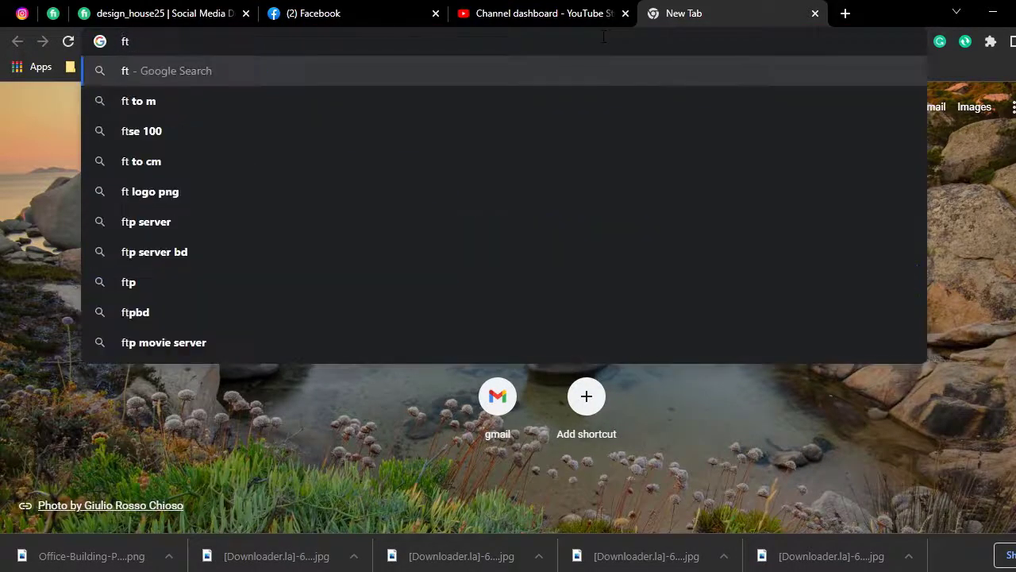
text(free)
key(Return)
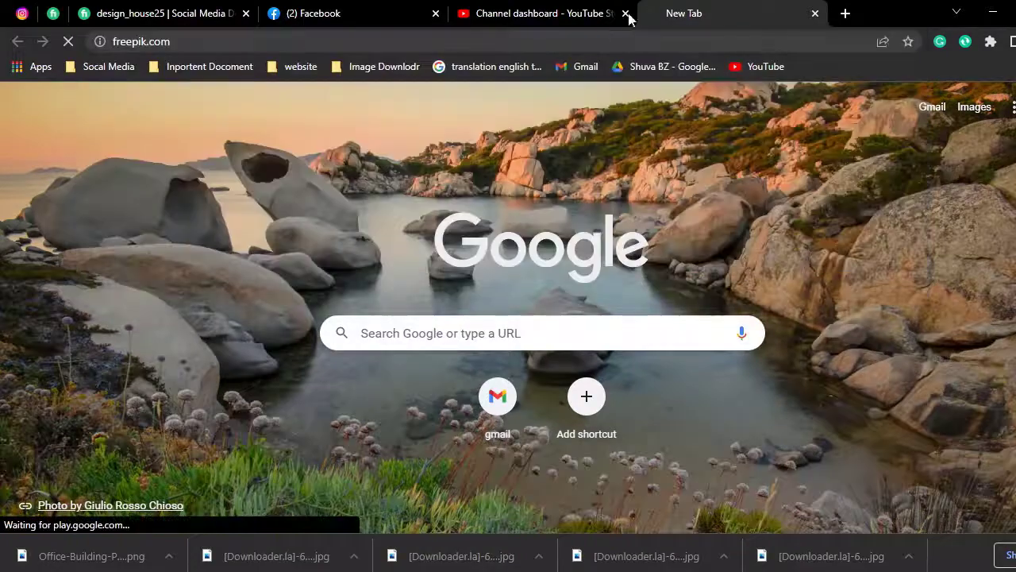
Search Freepik for 'sunlight png' and open the golden sun-glare vector's page.
click(413, 9)
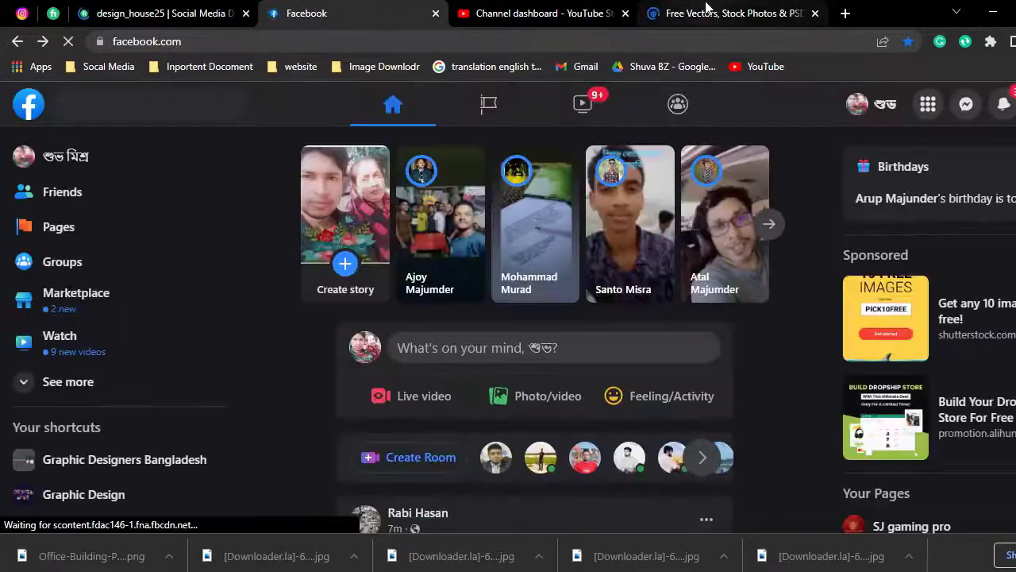
click(707, 11)
right_click(376, 143)
click(419, 267)
key(Return)
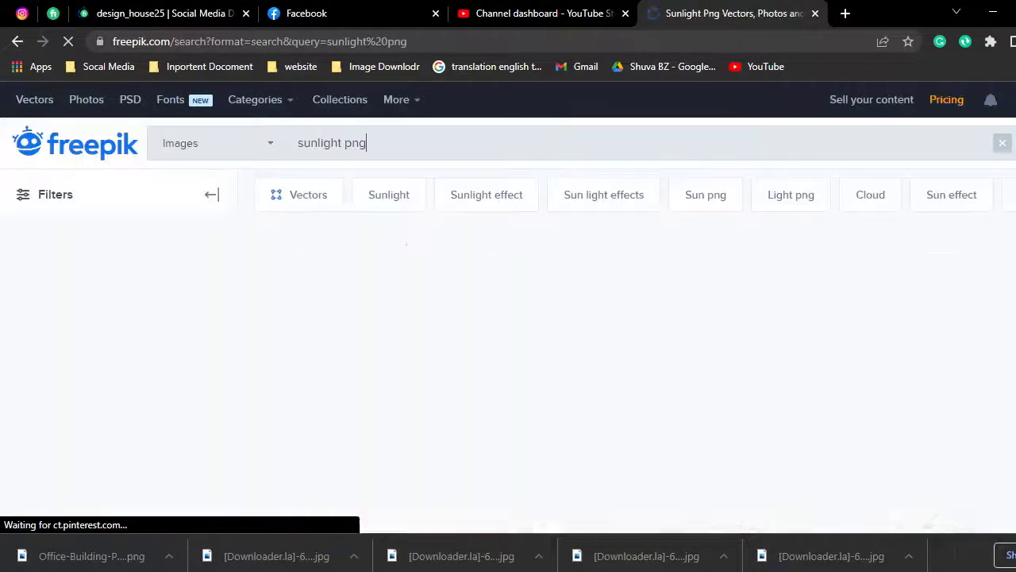
scroll(585, 402, down, 2)
scroll(715, 389, down, 1)
click(897, 371)
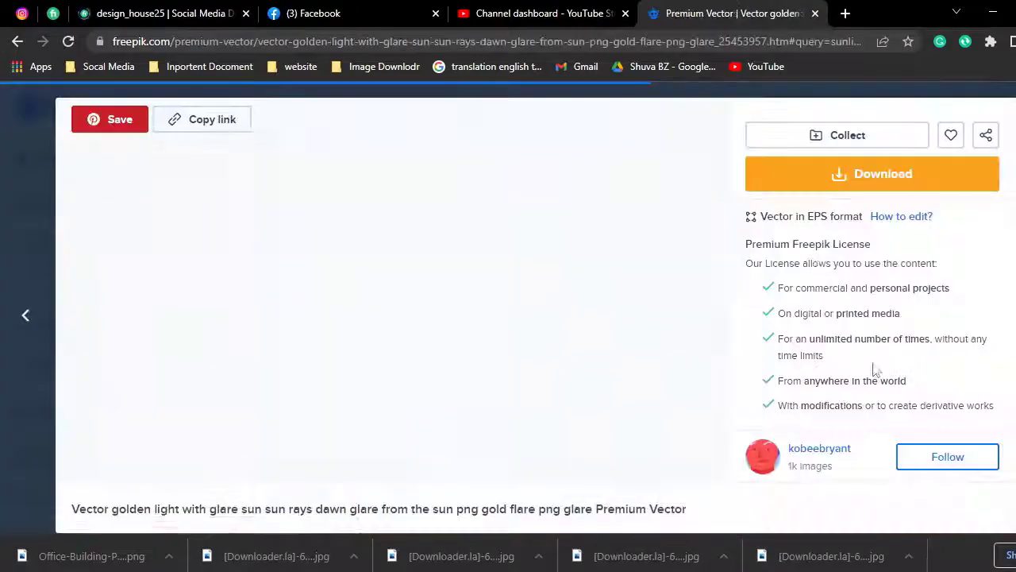
Download the sun-glare zip and show it in its folder.
scroll(640, 365, down, 4)
scroll(640, 365, down, 3)
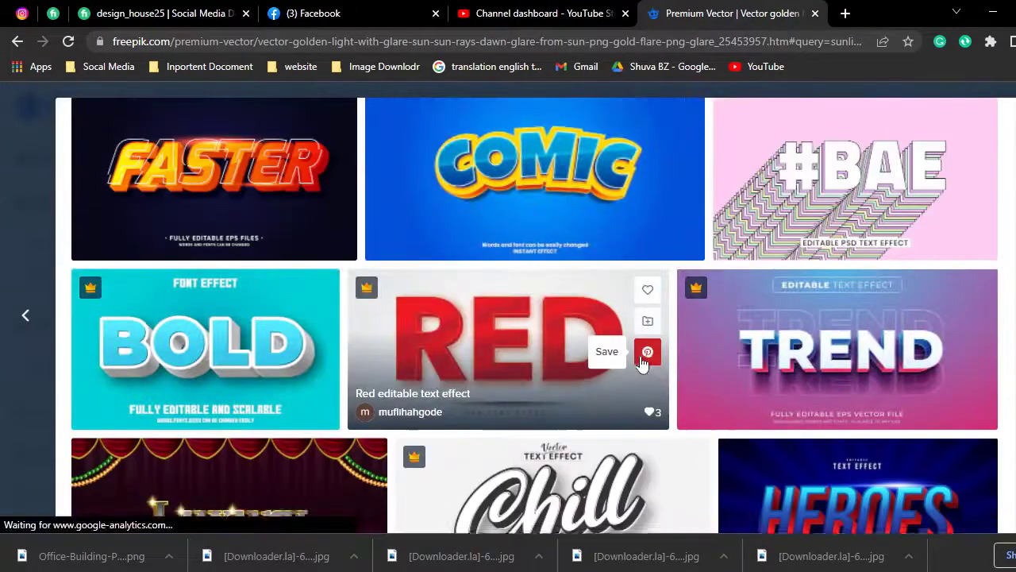
scroll(620, 363, down, 2)
scroll(587, 362, down, 3)
click(555, 355)
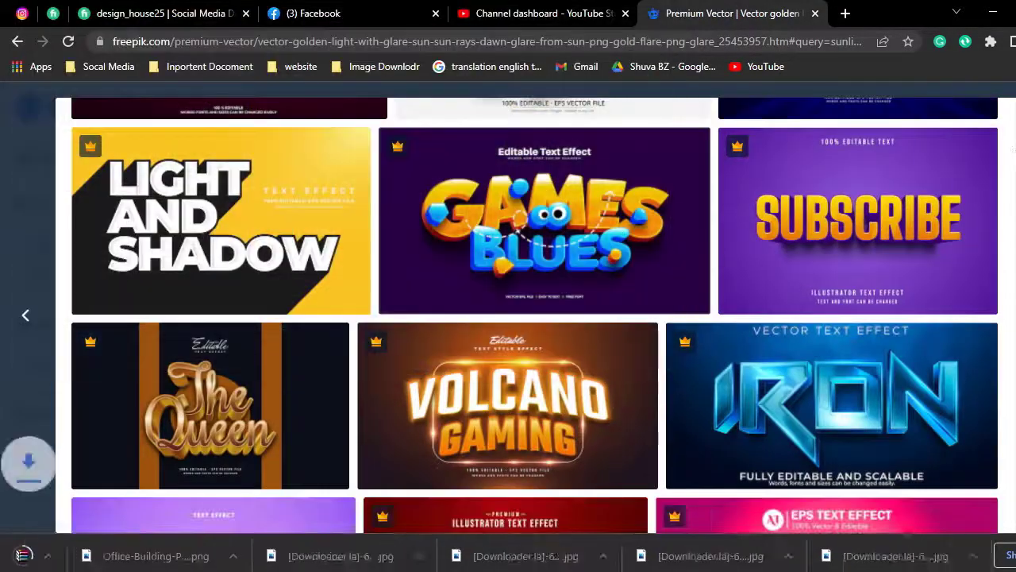
key(alt+Left)
scroll(774, 380, down, 3)
scroll(774, 379, down, 3)
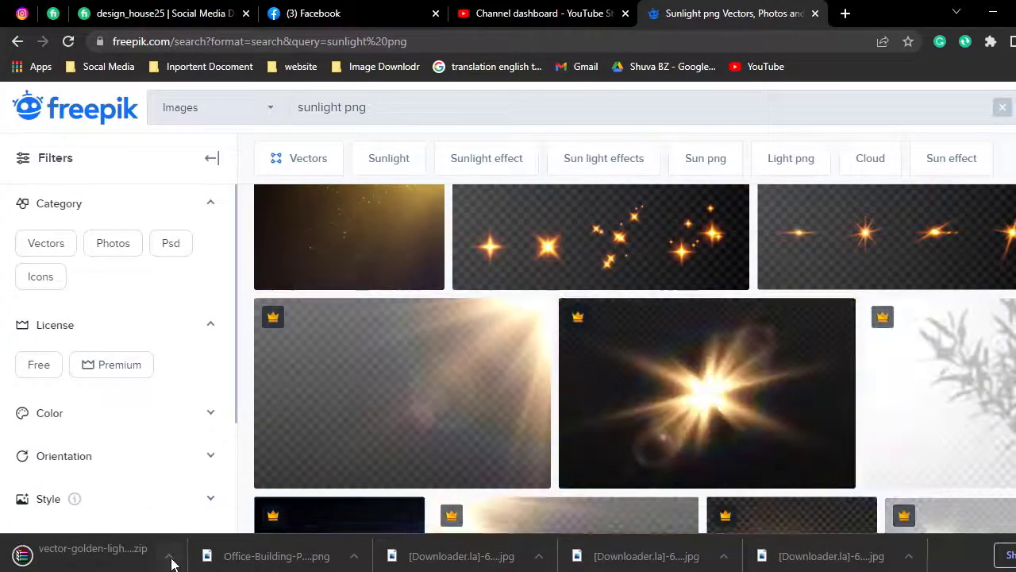
click(168, 555)
click(226, 504)
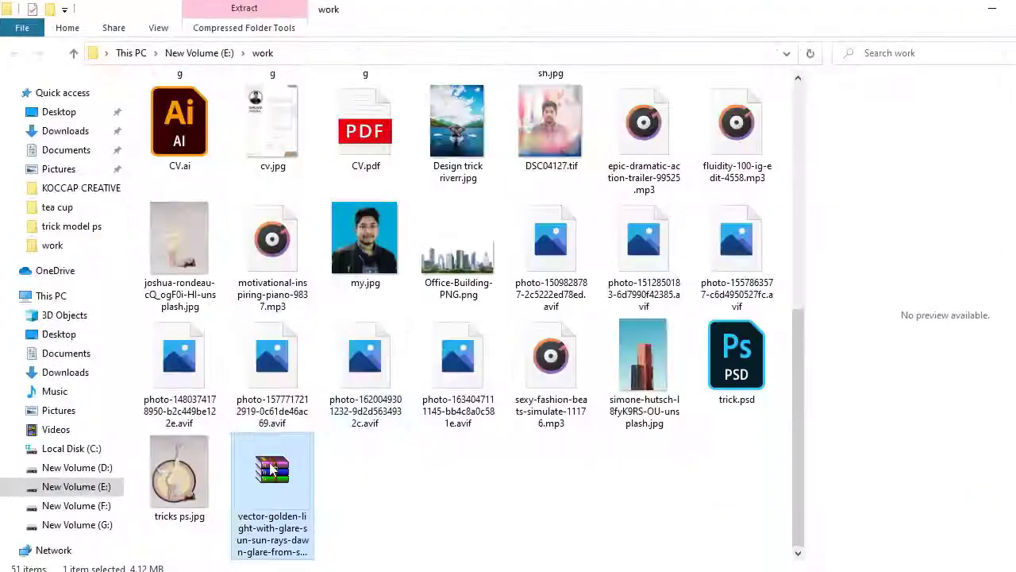
Extract the downloaded zip's files and open the extracted flare file.
right_click(267, 464)
click(341, 161)
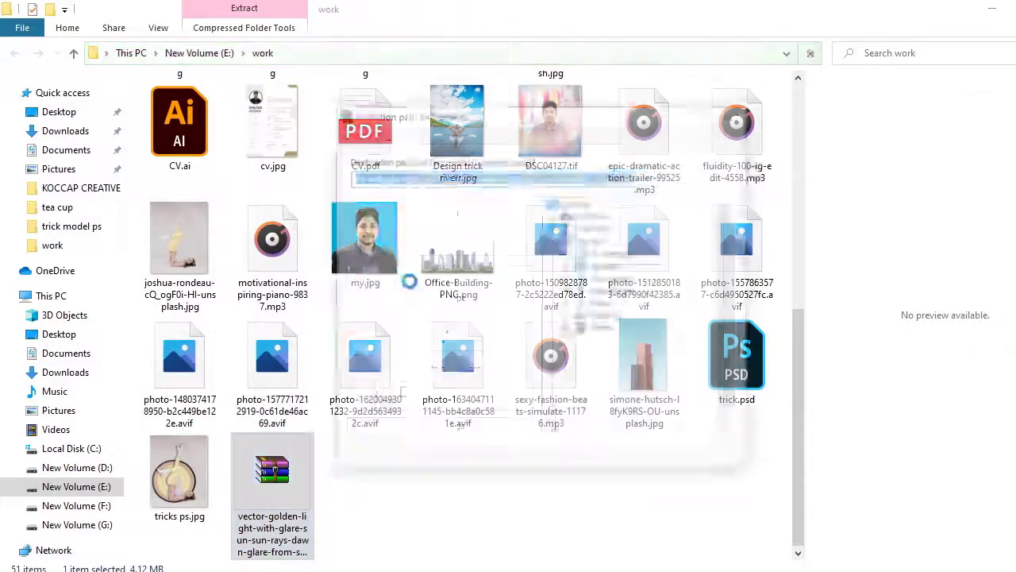
click(584, 460)
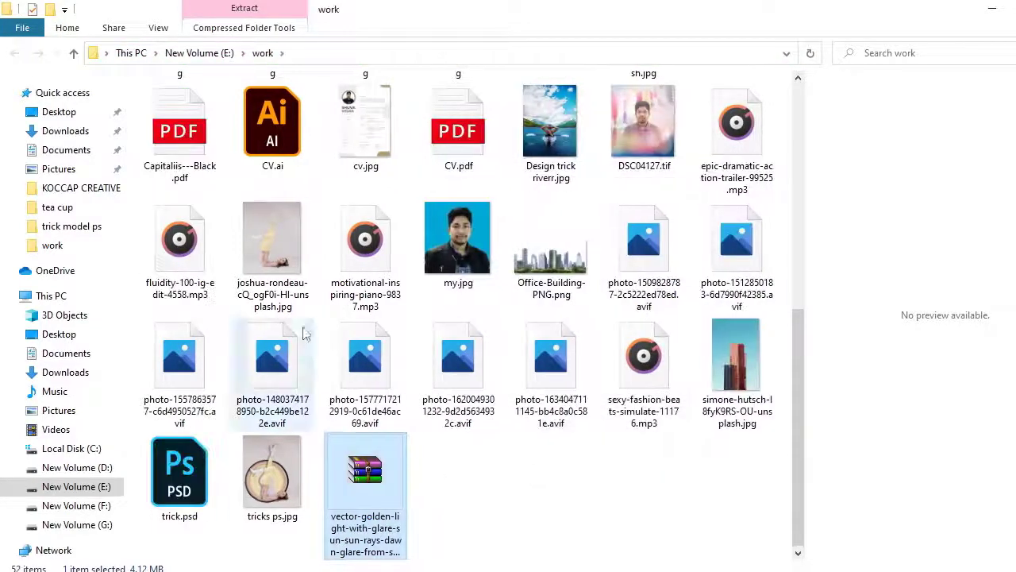
click(482, 373)
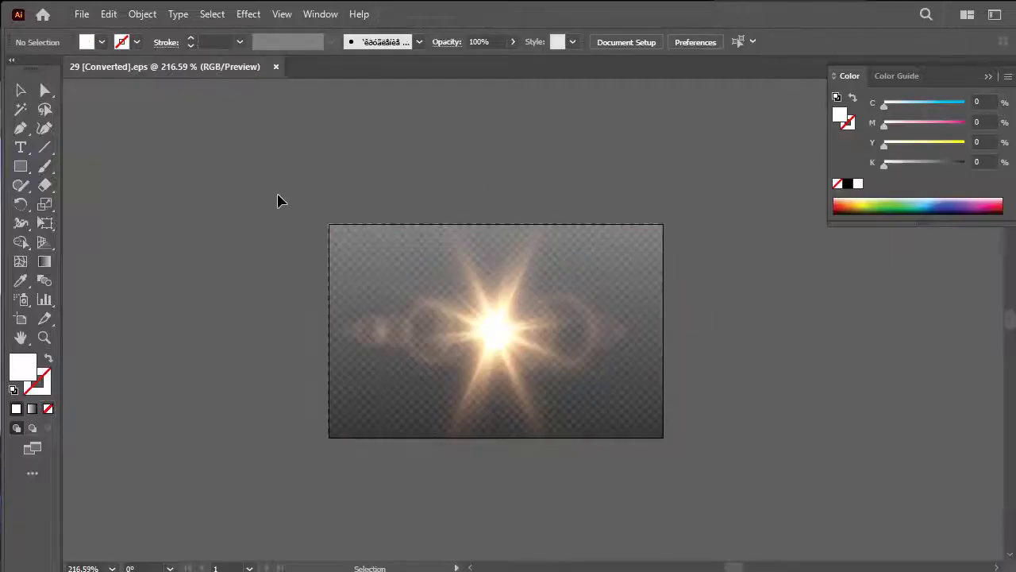
In Illustrator, separate the flare from the gradient backdrop and copy it.
click(607, 390)
drag(367, 363, 262, 367)
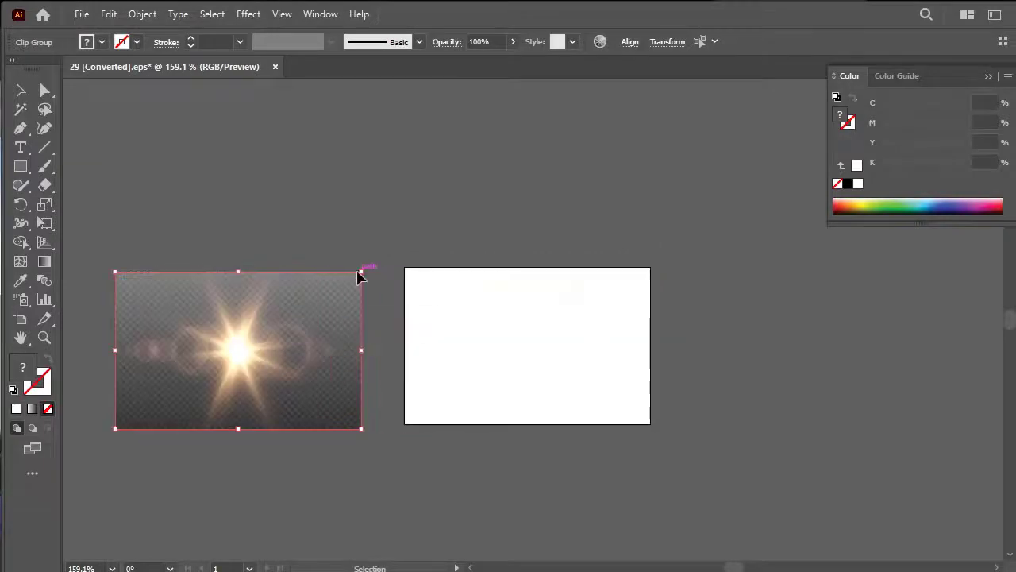
key(ctrl+shift+a)
mouse_move(358, 273)
mouse_down()
mouse_move(569, 183)
mouse_move(728, 162)
mouse_up()
click(349, 397)
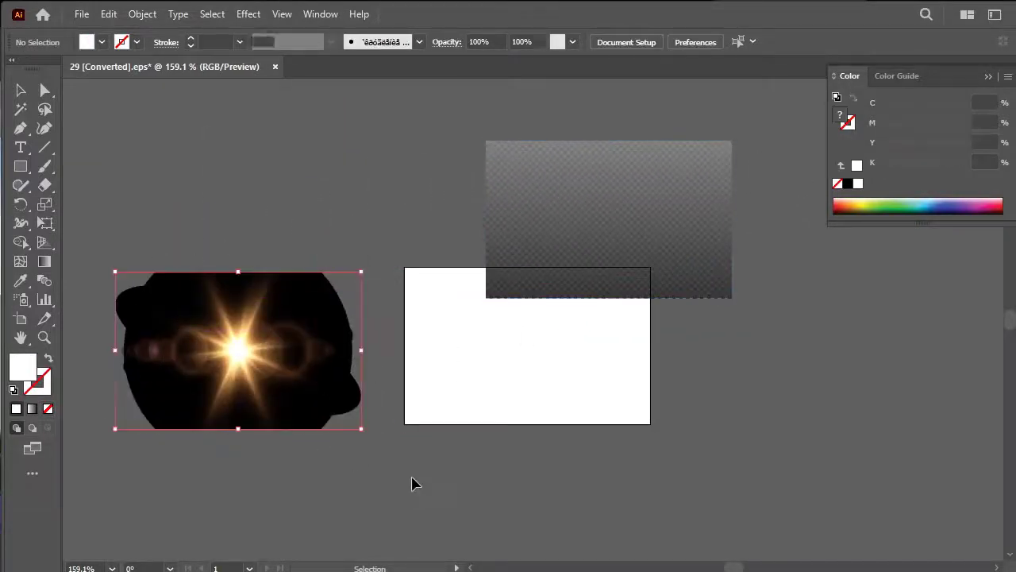
click(109, 14)
click(139, 116)
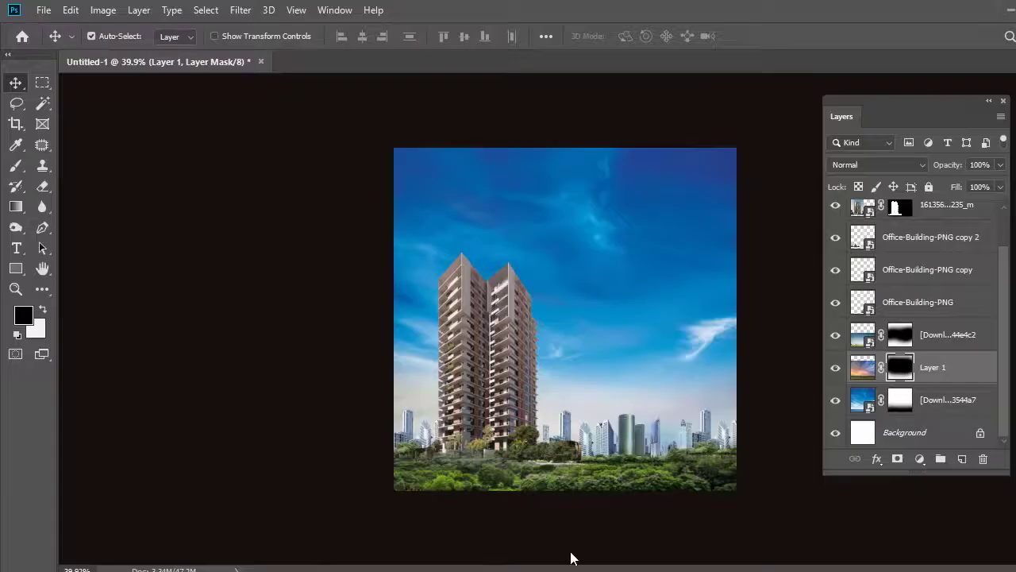
Paste the flare as a smart object, enlarge it and set its blend mode to Screen.
key(ctrl+v)
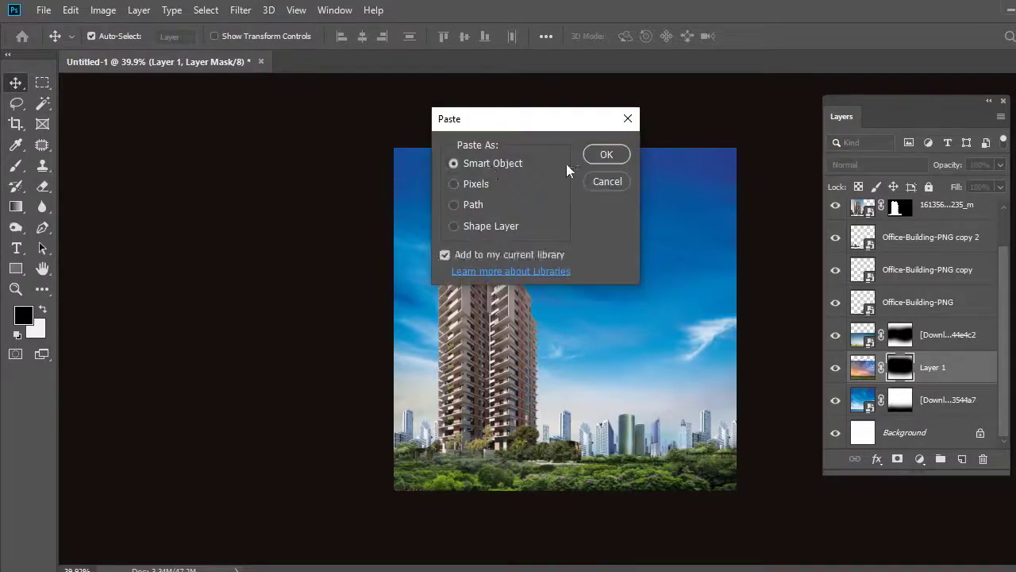
key(Return)
mouse_move(590, 319)
mouse_down()
mouse_move(576, 380)
mouse_move(587, 373)
mouse_up()
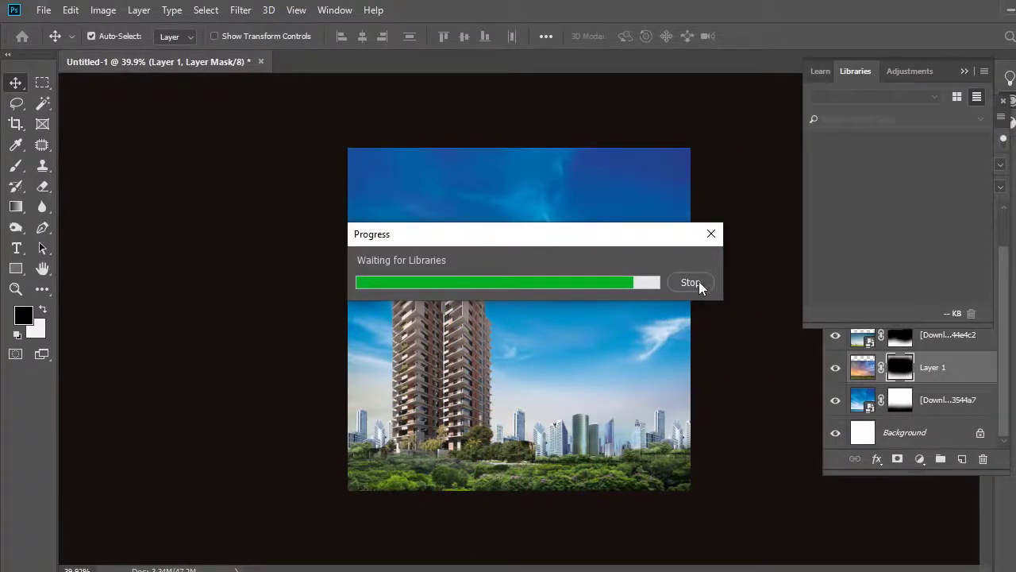
click(692, 283)
click(964, 72)
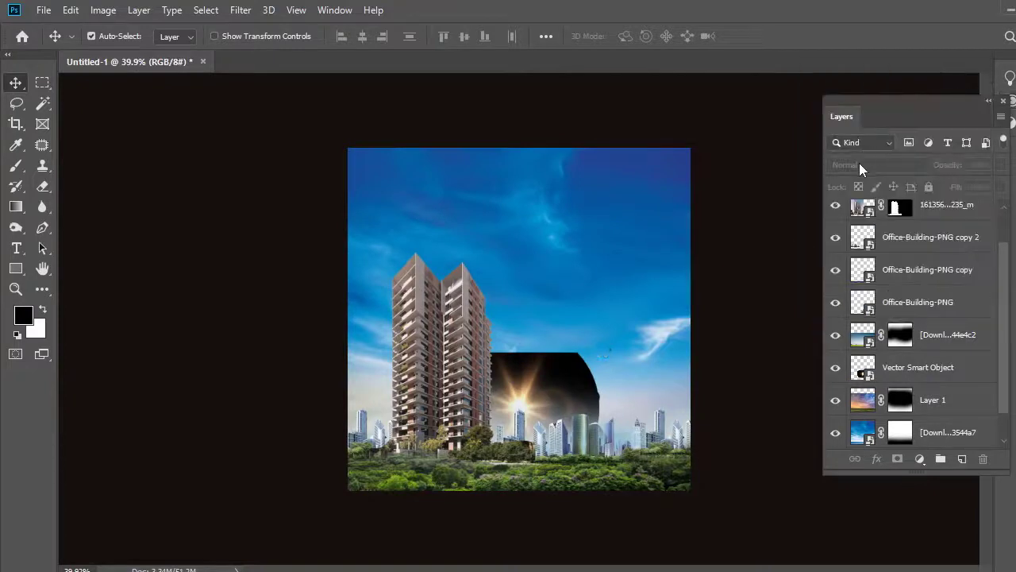
click(541, 390)
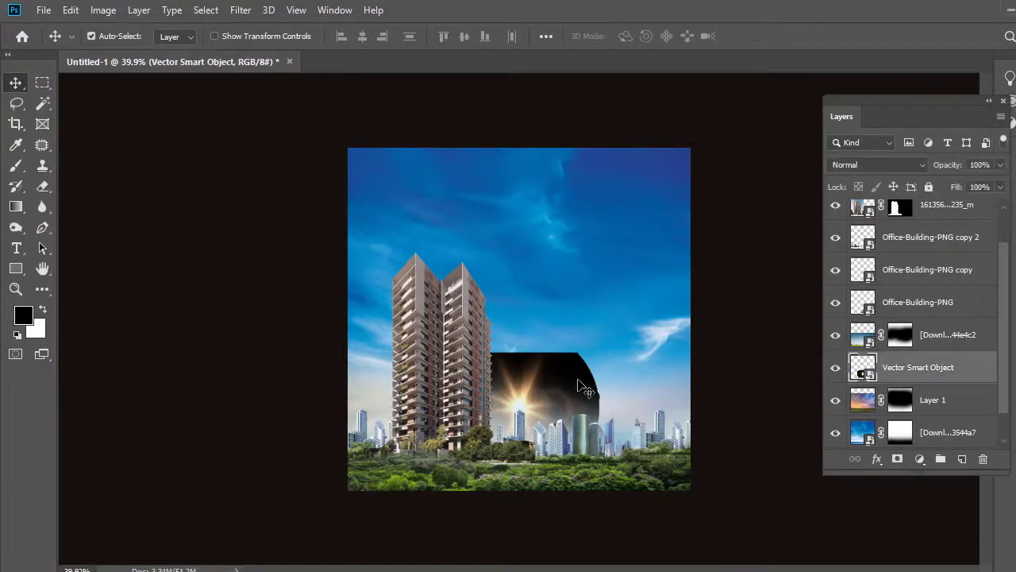
click(897, 167)
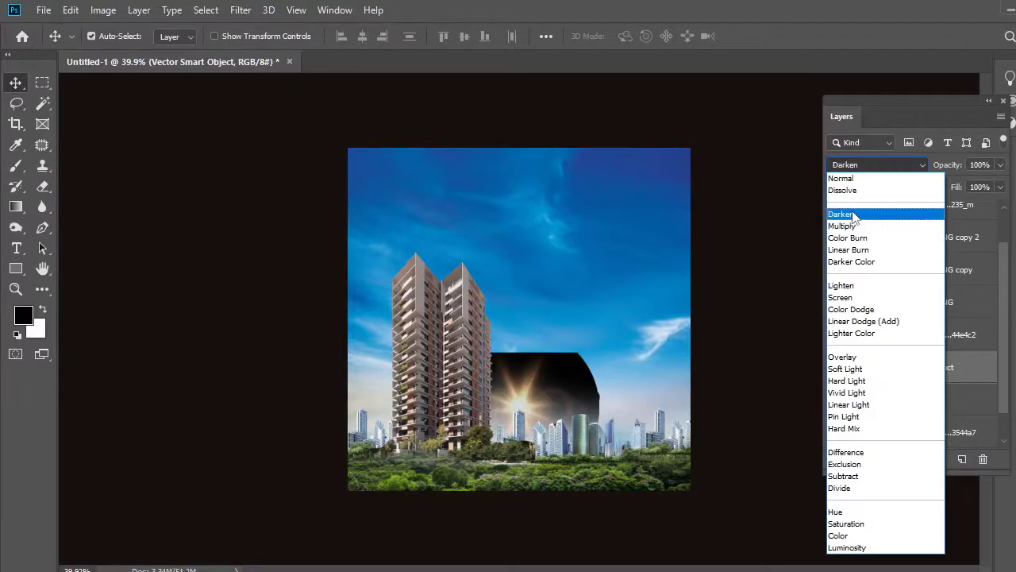
click(850, 299)
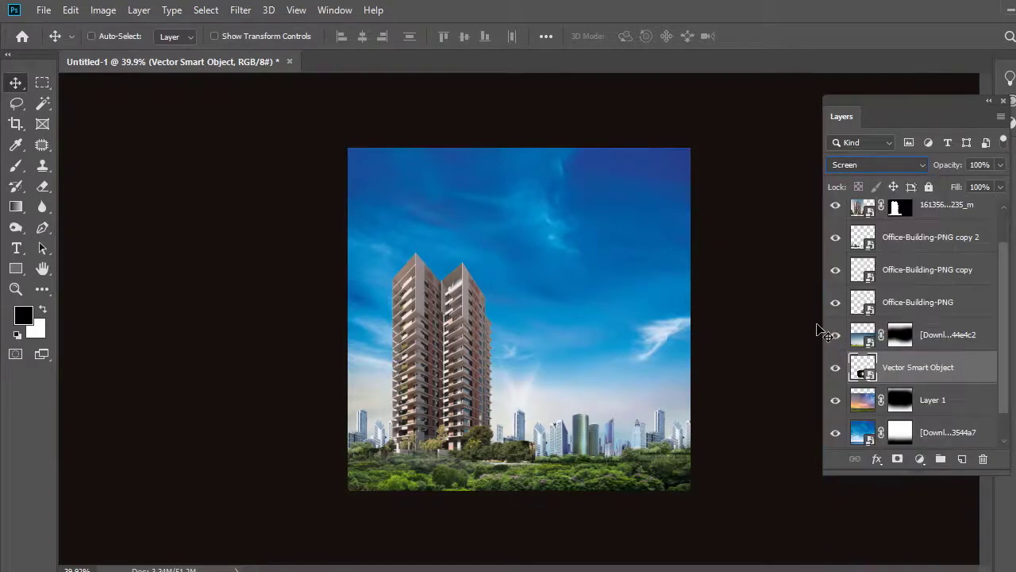
Scale the flare up, raise it above the building layers and stretch it upward.
key(ctrl+t)
drag(612, 418, 651, 390)
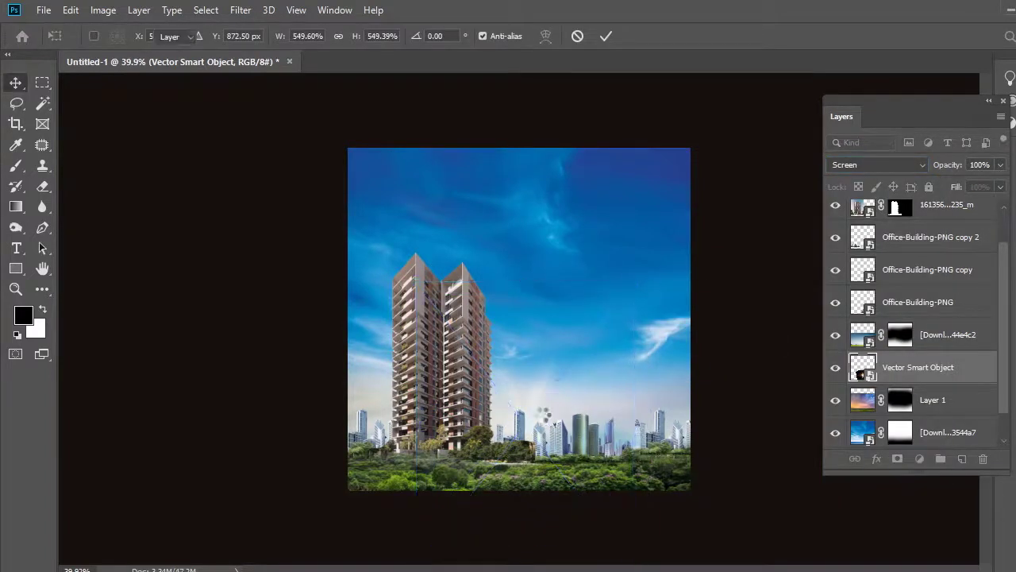
key(ctrl+bracketright)
key(ctrl+bracketright)
key(ctrl+bracketright)
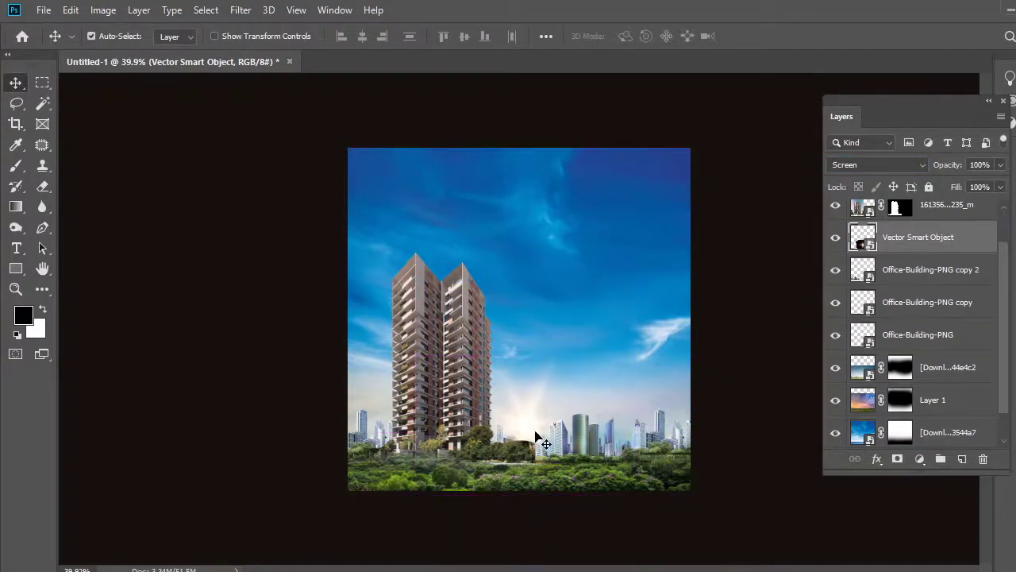
key(ctrl+t)
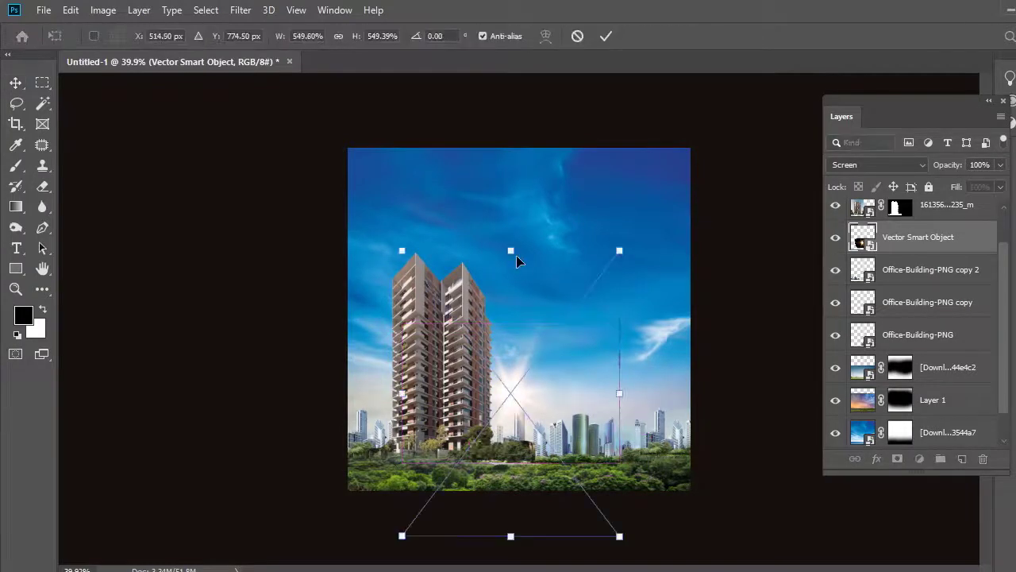
drag(516, 254, 516, 208)
key(Return)
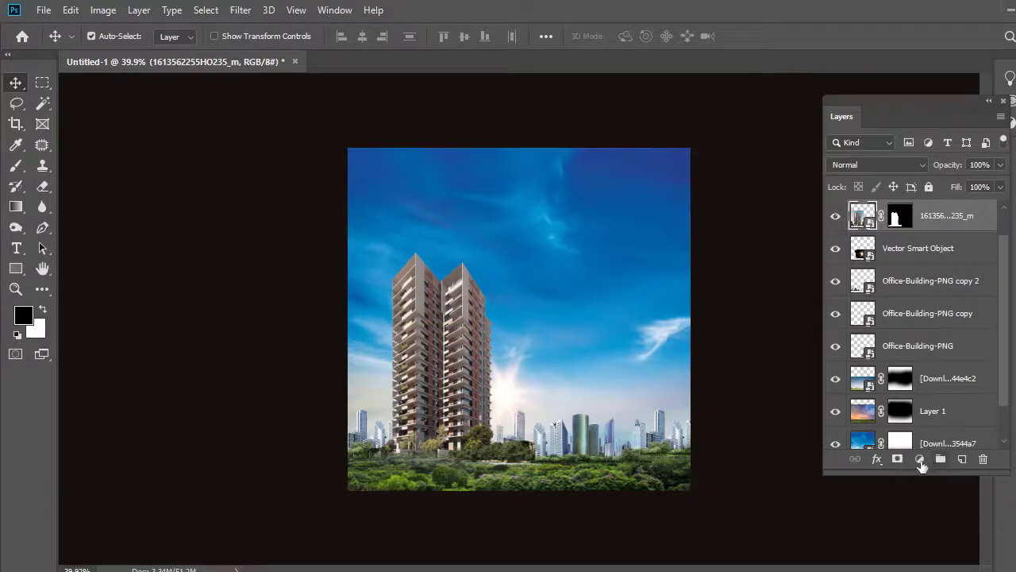
Add a Levels adjustment darkened via the black input, clipped to the layer below.
click(921, 465)
click(874, 245)
drag(768, 238, 830, 242)
click(844, 341)
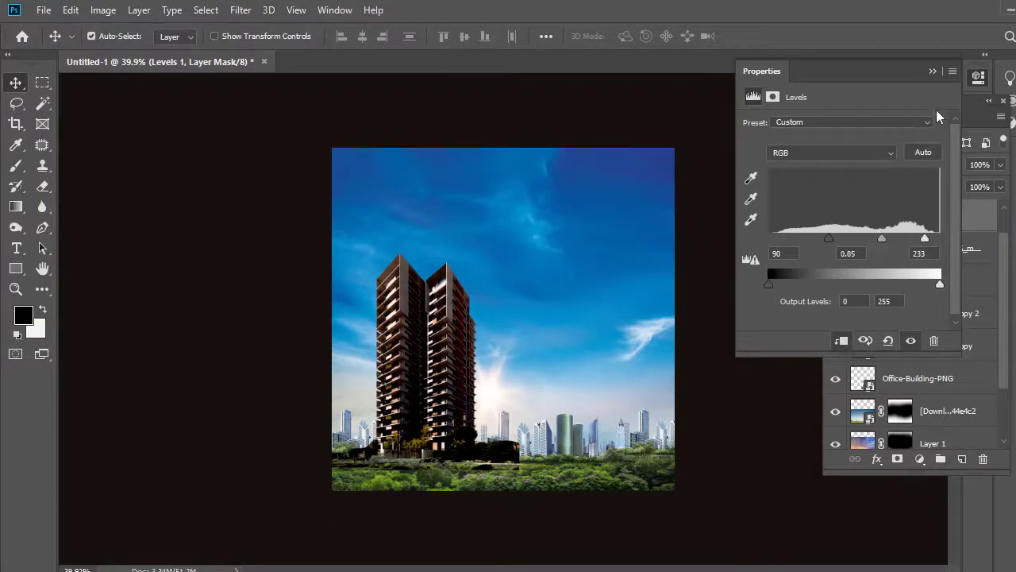
click(909, 231)
Mask the Levels effect around the sun and right tower top, then lower opacity to 73%.
click(17, 165)
drag(465, 362, 504, 386)
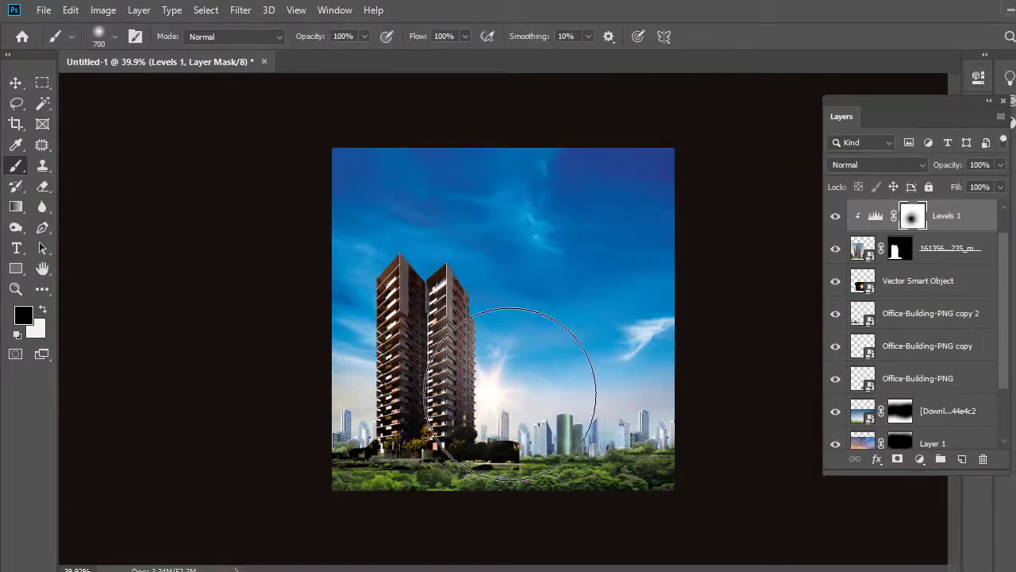
key(bracketleft)
key(bracketleft)
key(bracketleft)
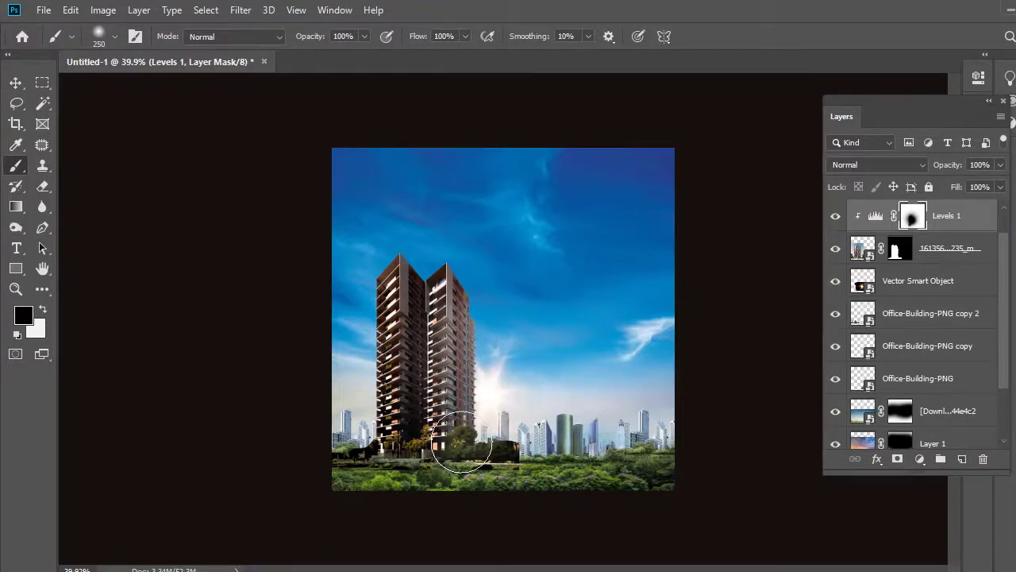
drag(477, 390, 440, 296)
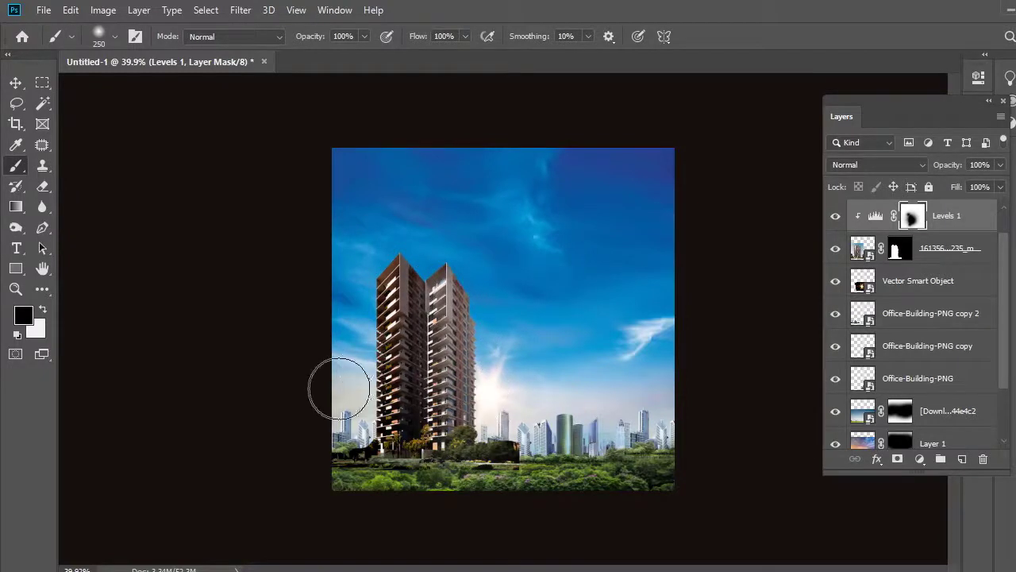
drag(985, 186, 983, 186)
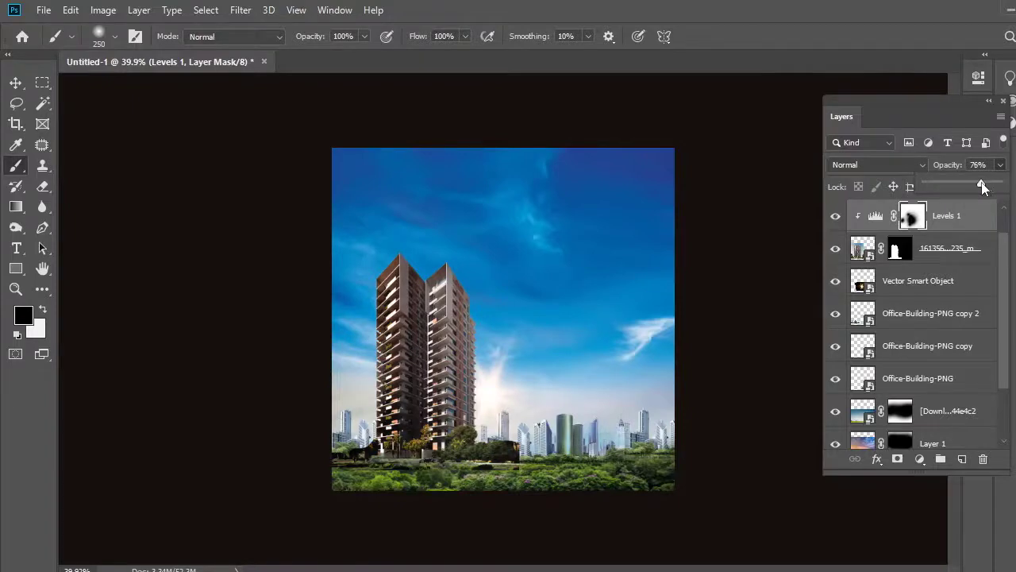
click(16, 103)
scroll(556, 468, up, 4)
Paint out the light seam along the lower greenery on the tower layer's mask with a size-90 brush.
key(v)
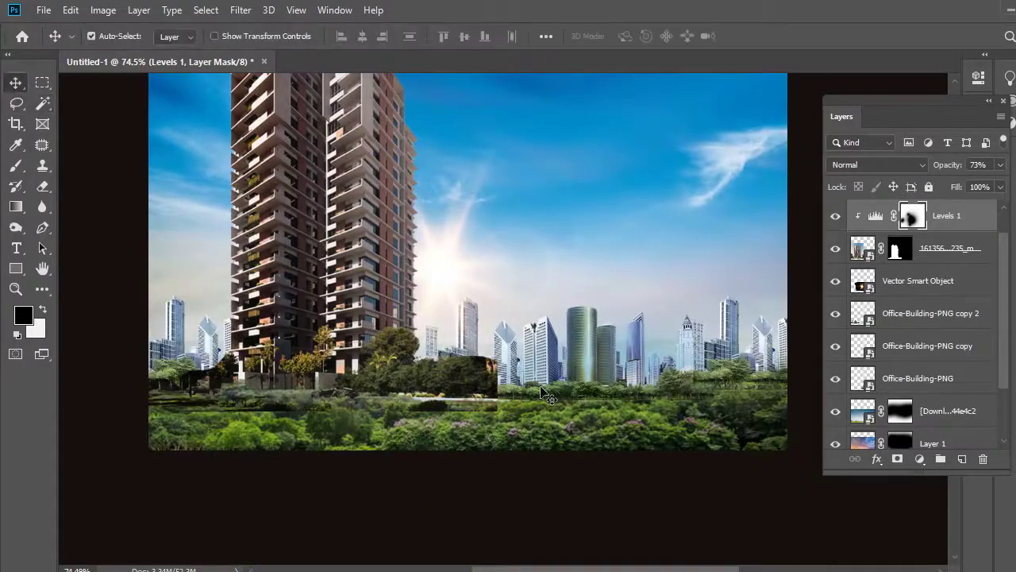
drag(548, 397, 548, 405)
drag(381, 238, 388, 288)
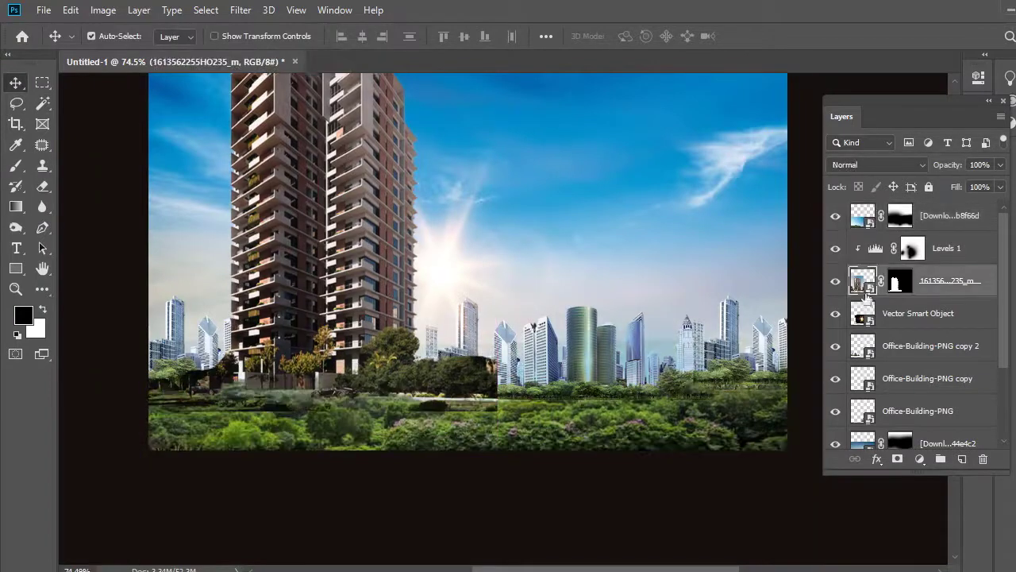
click(900, 281)
key(b)
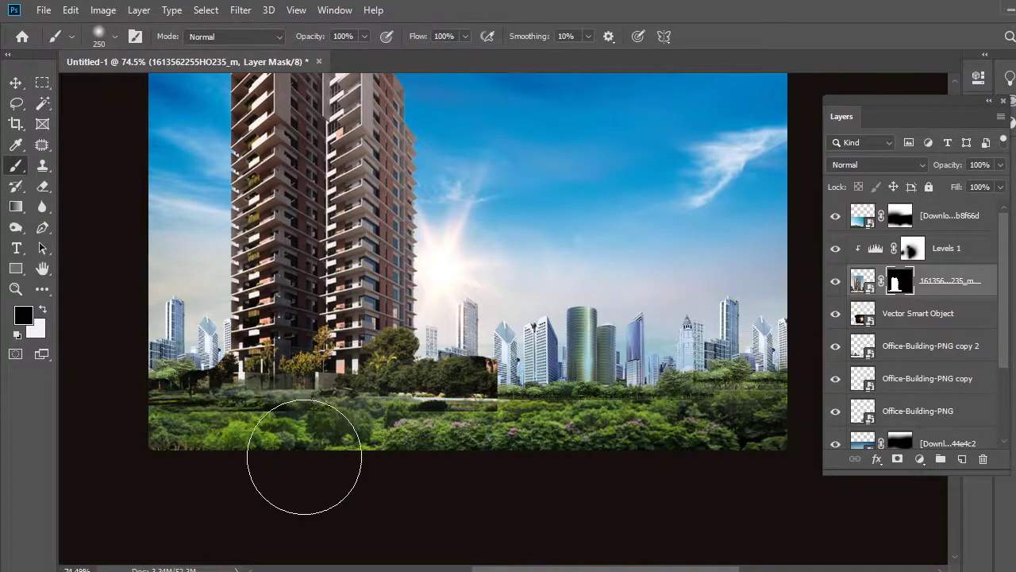
key(bracketleft)
key(bracketleft)
key(bracketleft)
mouse_move(182, 393)
mouse_down()
mouse_move(294, 397)
mouse_move(497, 373)
mouse_up()
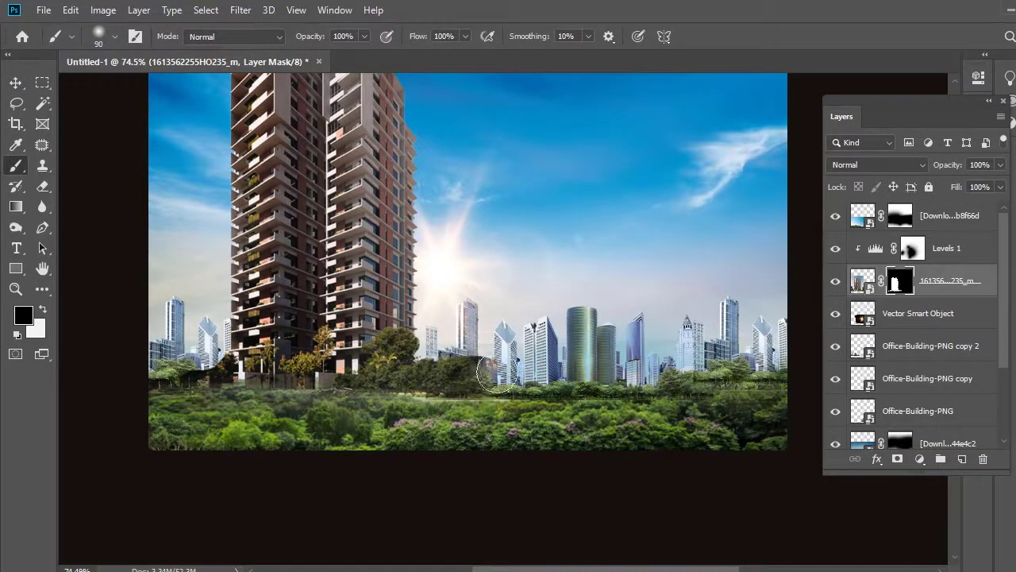
Set the top greenery layer's blend mode to Normal, without rasterizing the smart object.
ctrl+click(580, 413)
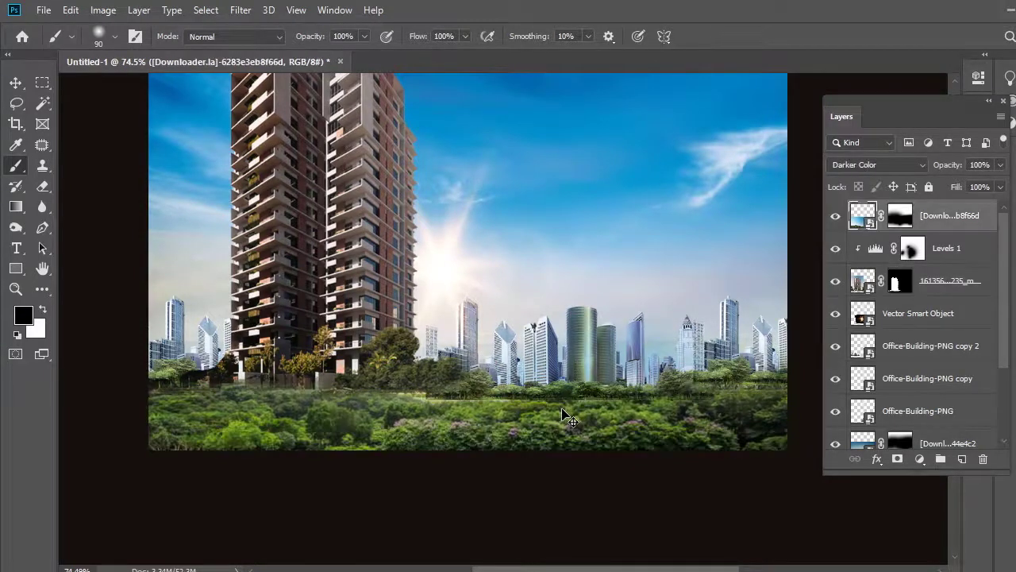
click(484, 434)
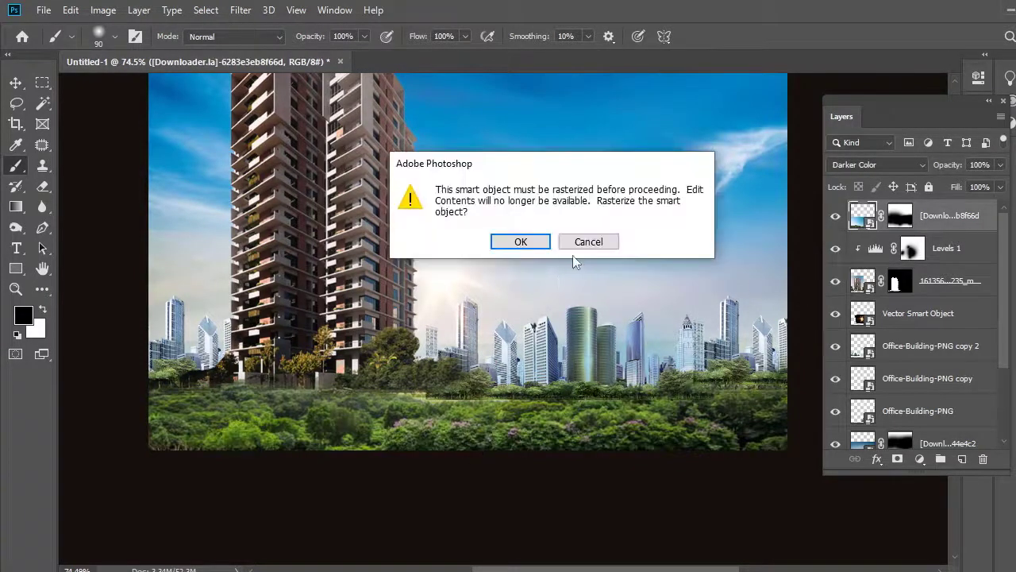
click(585, 239)
key(v)
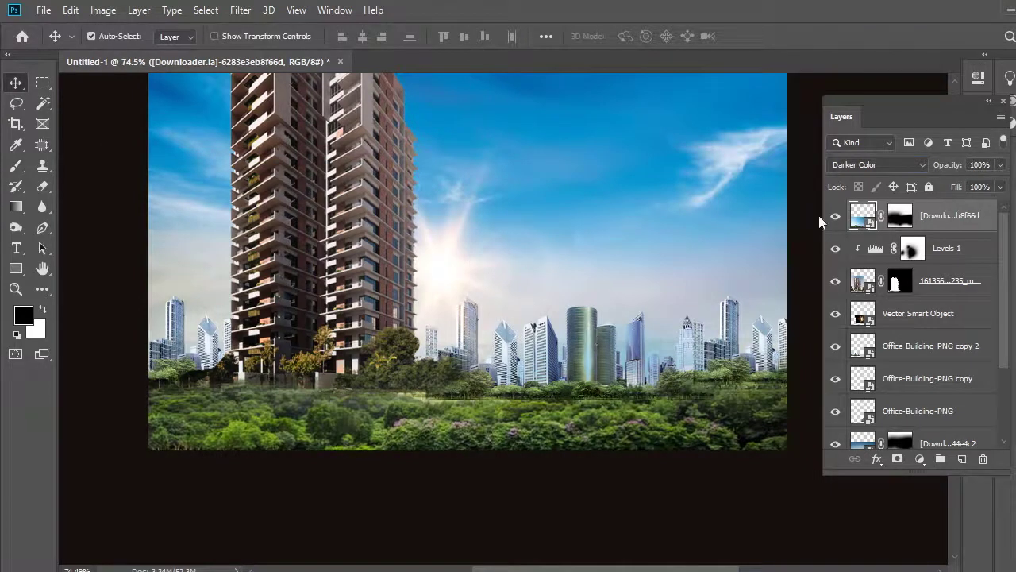
click(858, 164)
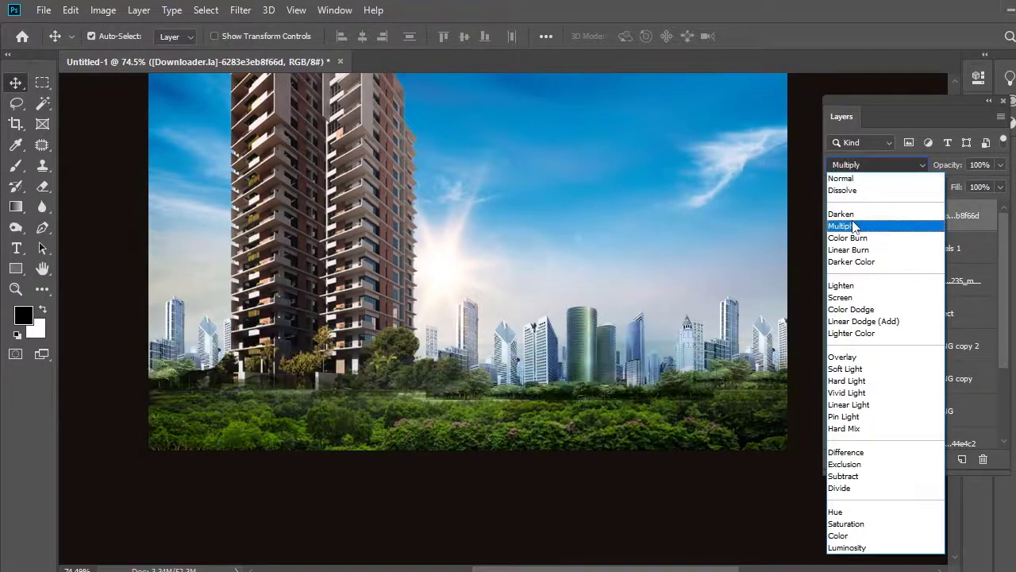
click(843, 178)
Paint the greenery mask to reveal the tower base and clear haze along the skyline.
click(901, 222)
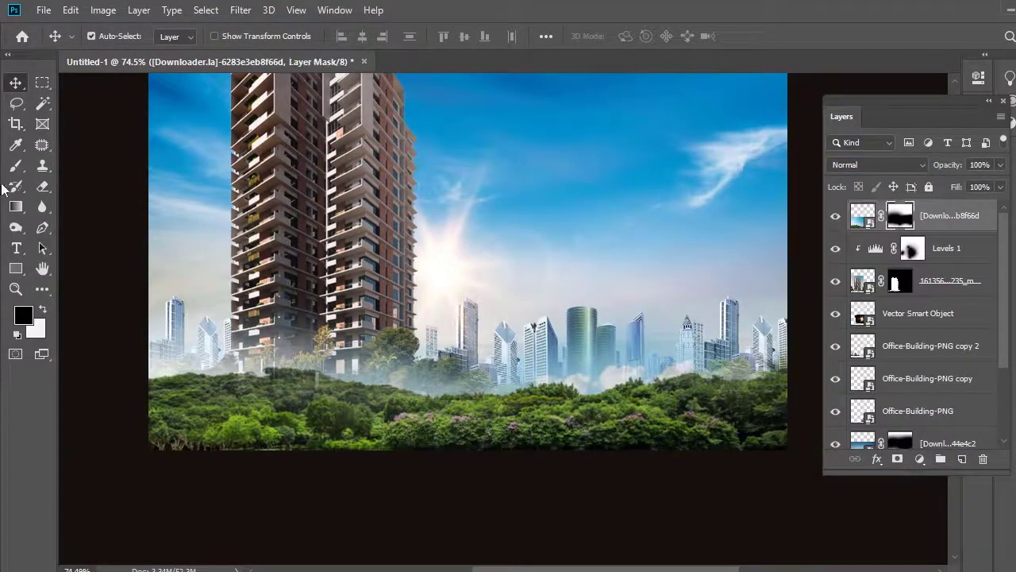
key(b)
mouse_move(193, 336)
mouse_down()
mouse_move(232, 358)
mouse_move(408, 366)
mouse_up()
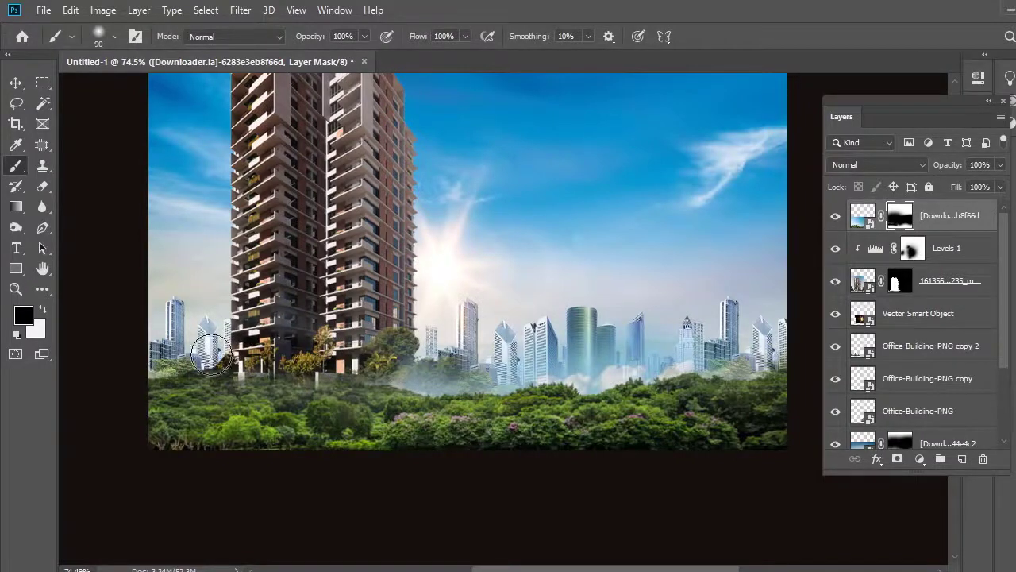
drag(346, 371, 490, 371)
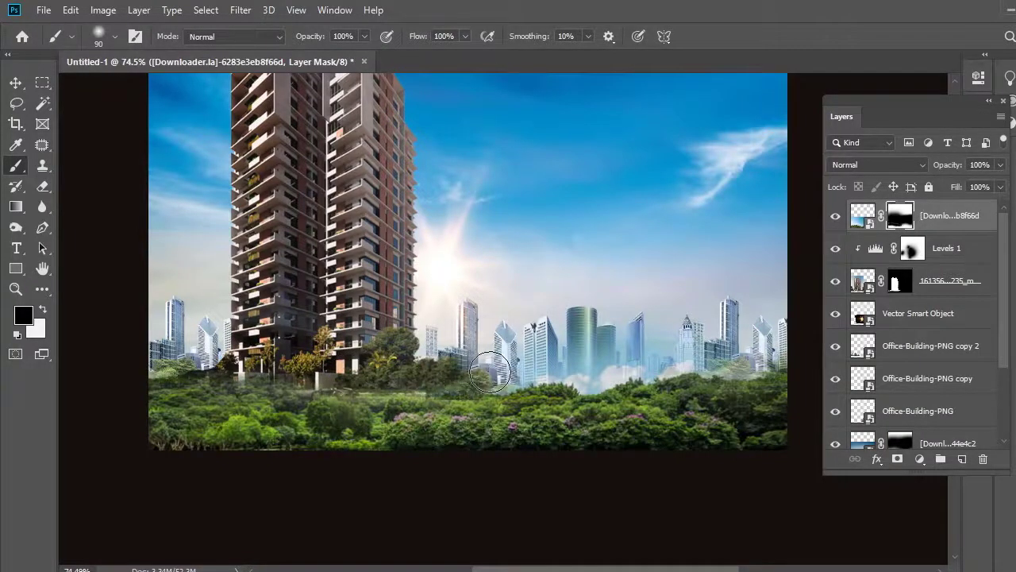
mouse_move(413, 373)
mouse_down()
mouse_move(640, 367)
mouse_move(770, 341)
mouse_up()
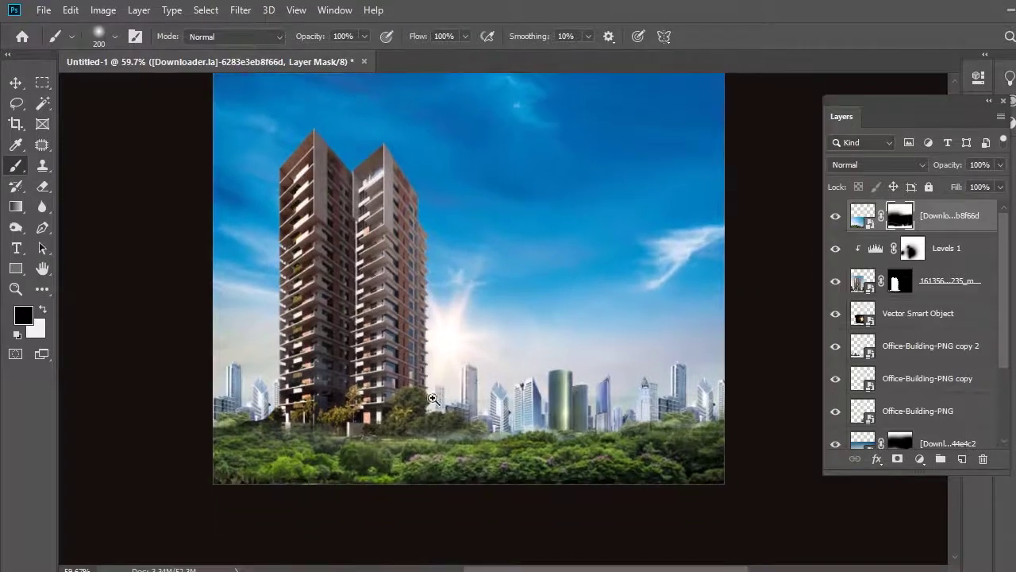
Raise the greenery's top edge slightly and move the tower building a little lower.
key(ctrl+plus)
key(v)
key(ctrl+t)
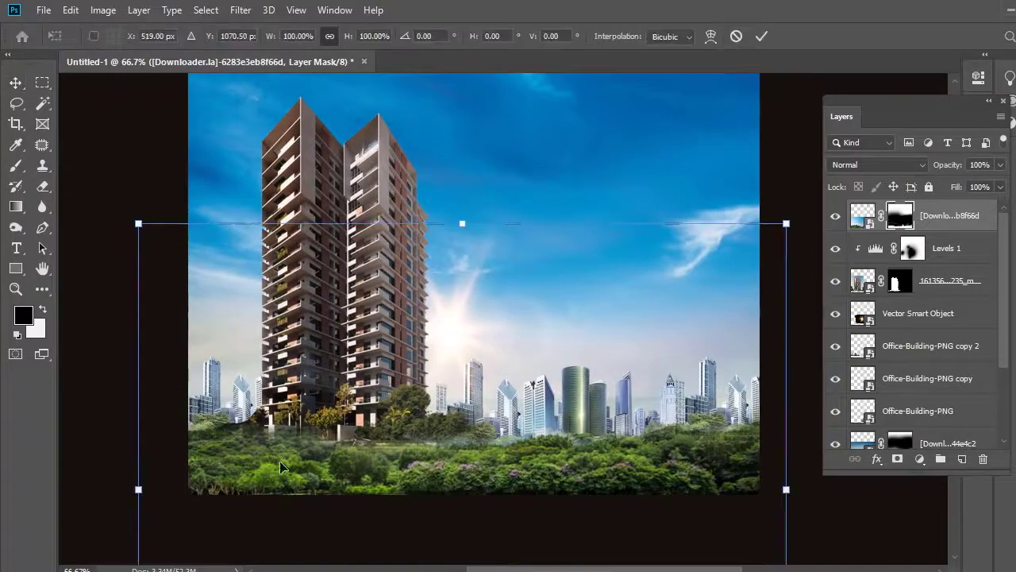
drag(462, 216, 462, 206)
key(Return)
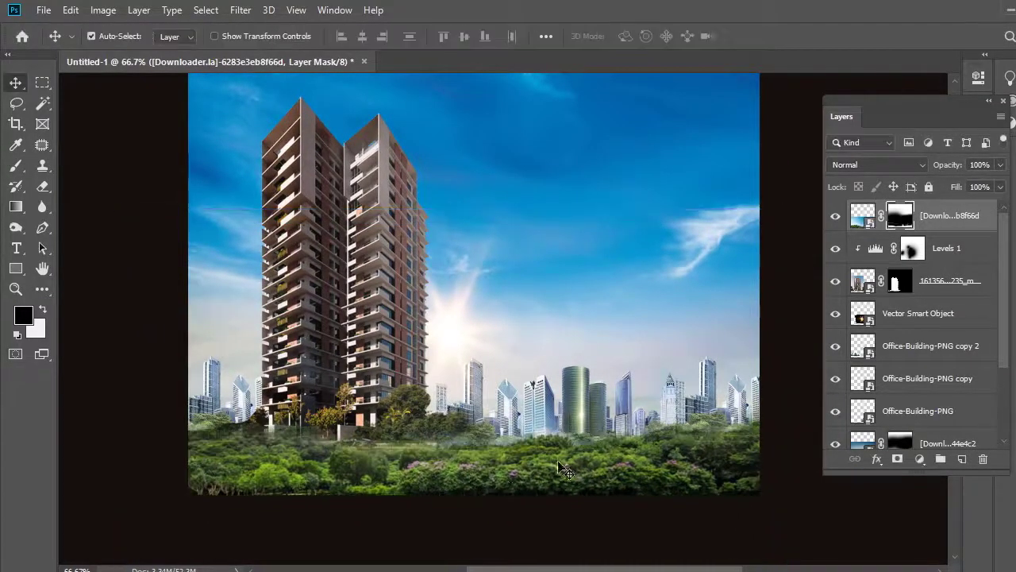
drag(401, 285, 401, 298)
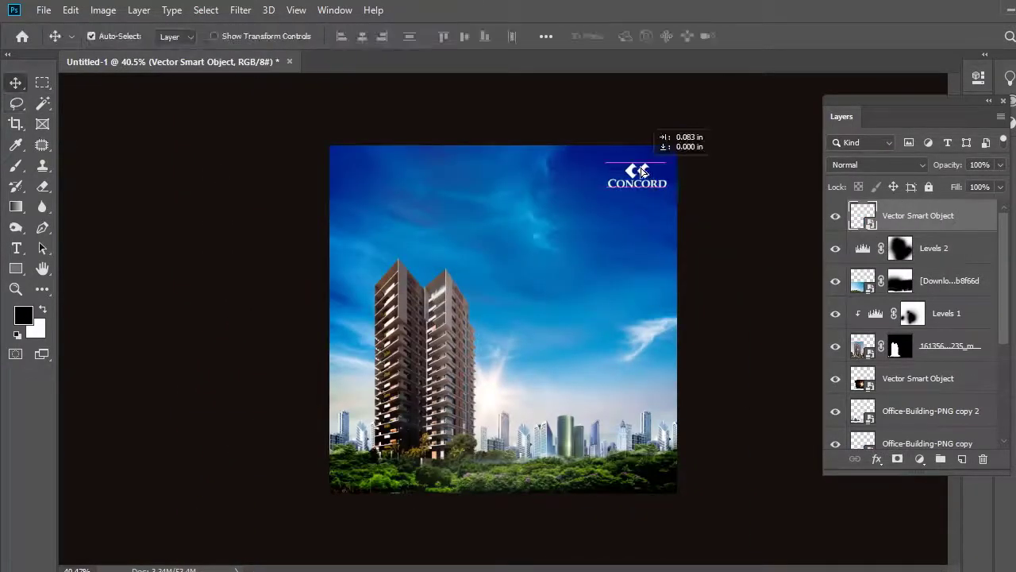
Deselect all layers with the Concord logo placed in the top-right corner.
click(672, 152)
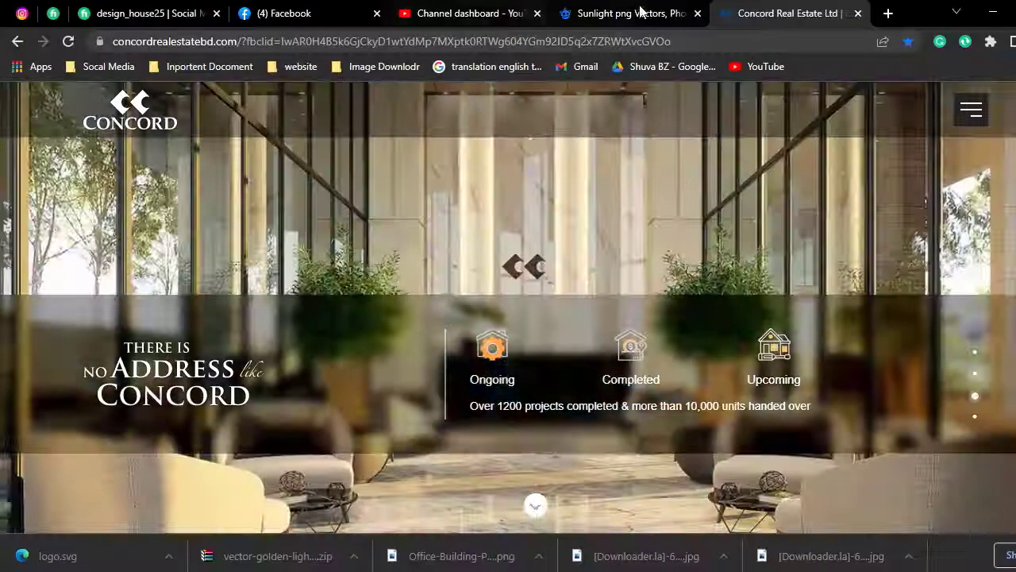
In a new tab, go to Getty Images and search for 'parashoot'.
key(ctrl+t)
text(g)
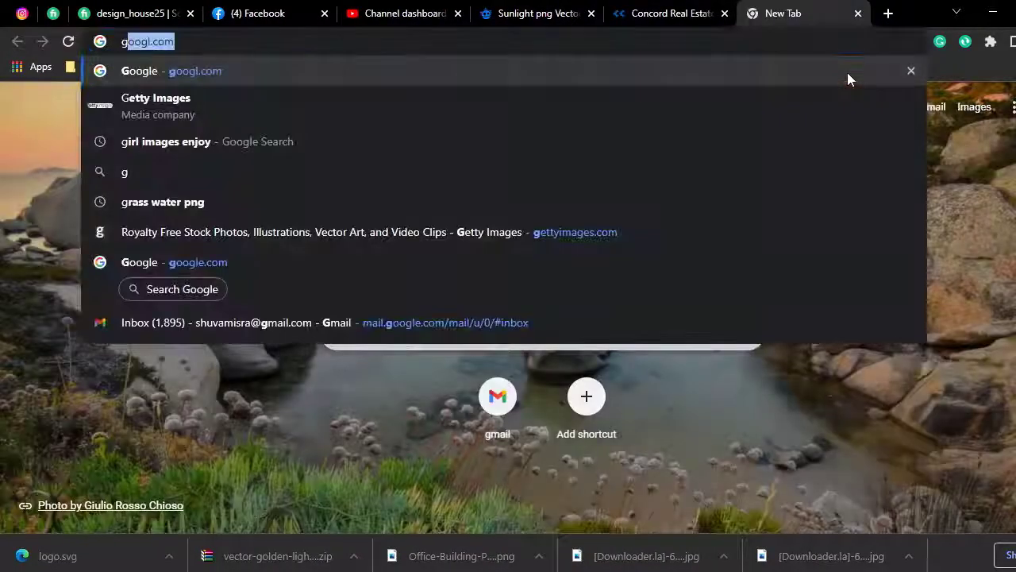
text(et)
key(Return)
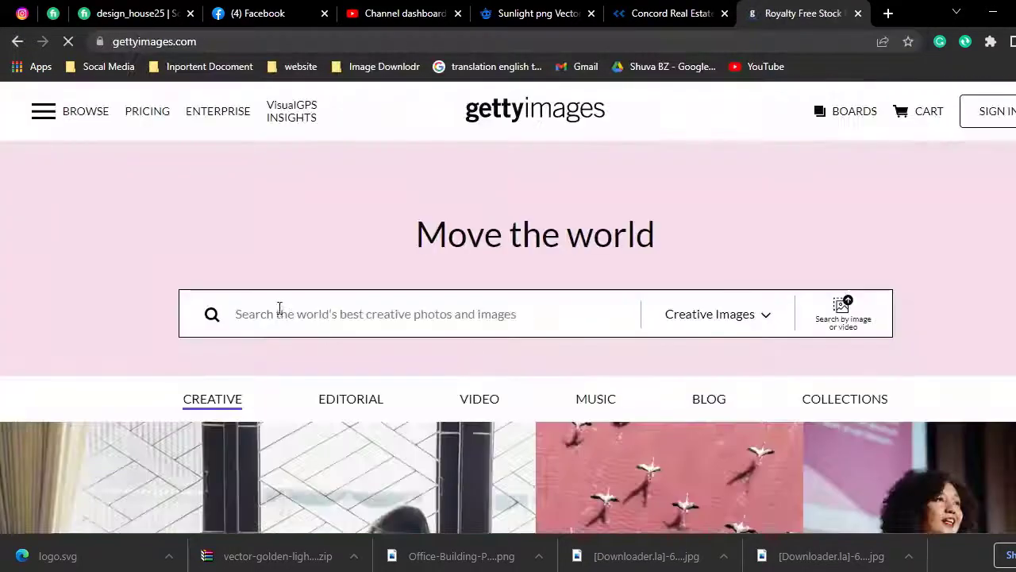
click(279, 311)
text(paras)
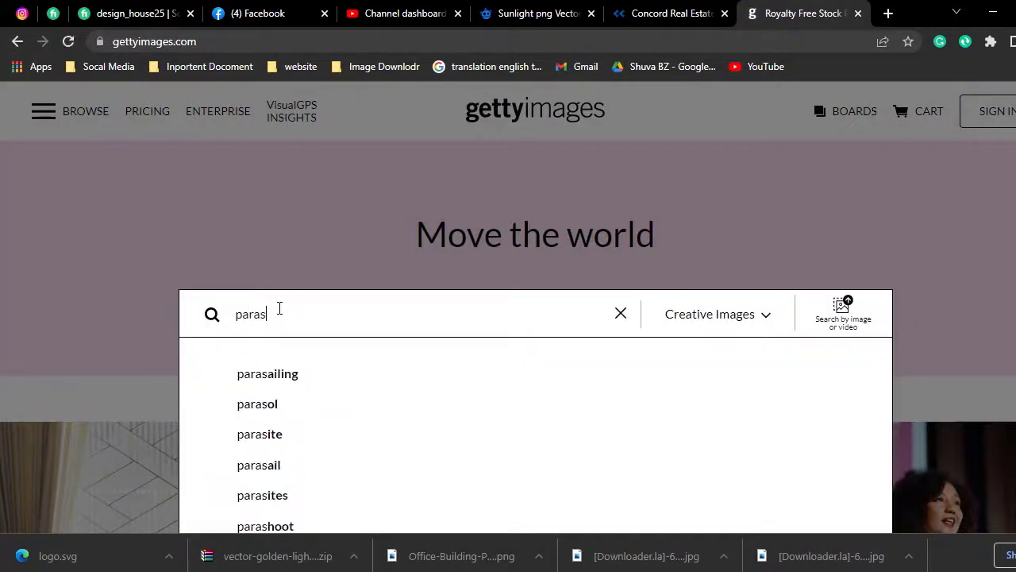
text(hoot)
key(Return)
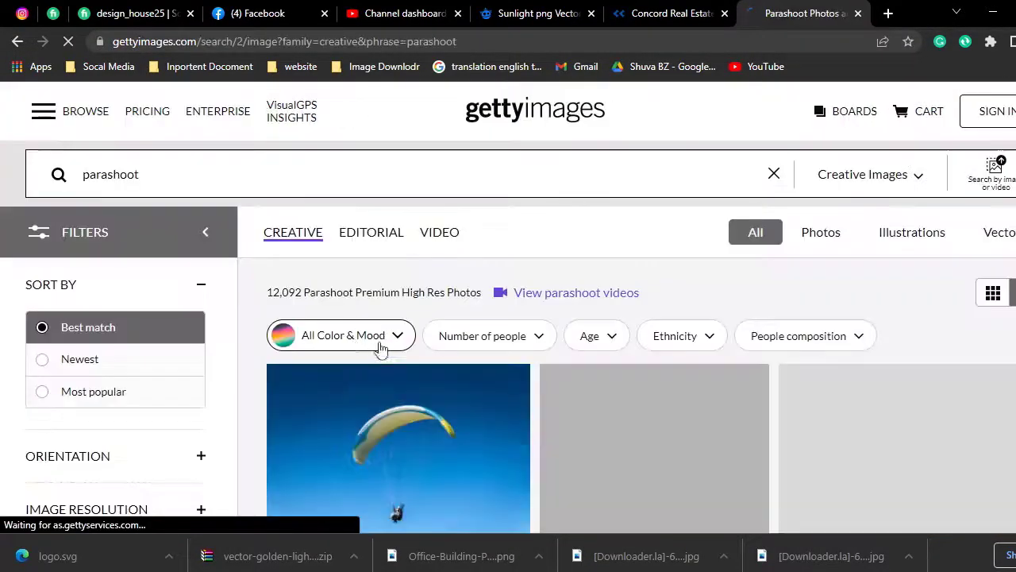
Scroll through the parashoot results, then select the search term for copying.
scroll(560, 339, down, 2)
scroll(651, 384, down, 3)
scroll(648, 385, down, 3)
scroll(648, 382, down, 3)
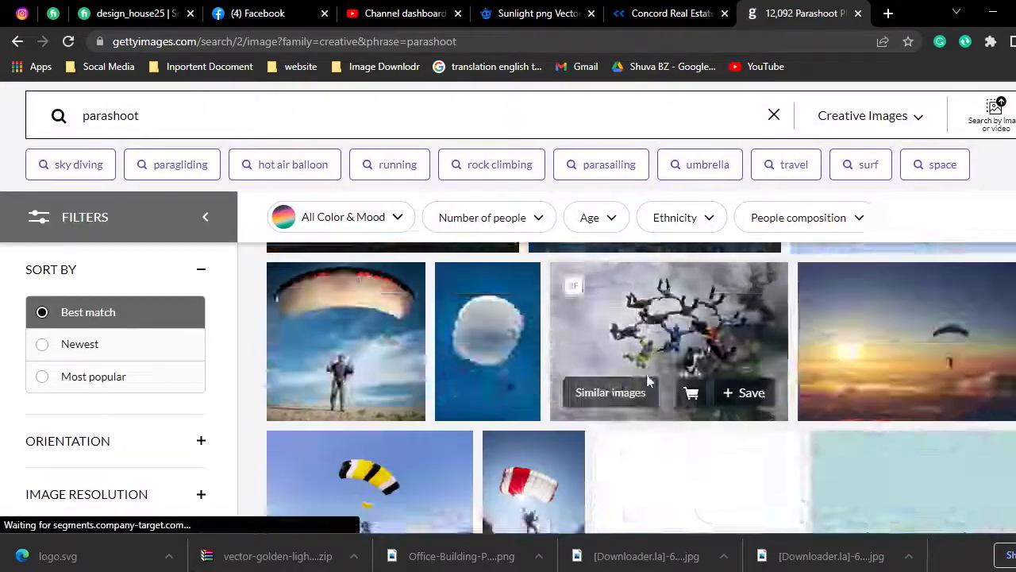
scroll(647, 382, down, 3)
scroll(648, 383, down, 3)
scroll(648, 383, down, 3)
scroll(648, 382, down, 3)
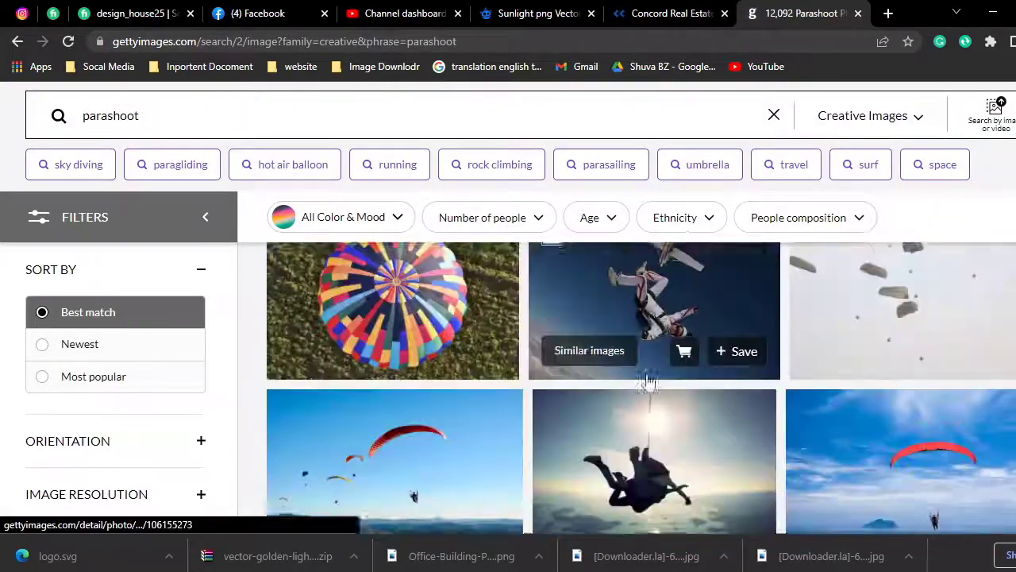
scroll(648, 382, down, 3)
scroll(648, 383, down, 10)
double_click(123, 125)
key(ctrl+c)
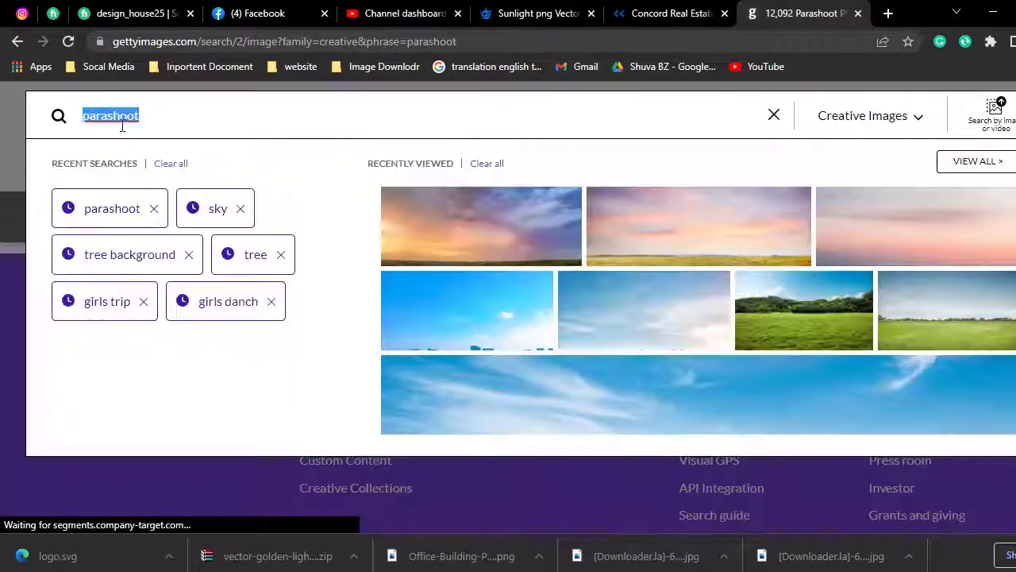
right_click(122, 125)
Search Google Images for 'parashoot' in a new tab and scroll through the results.
click(159, 241)
click(888, 14)
key(ctrl+v)
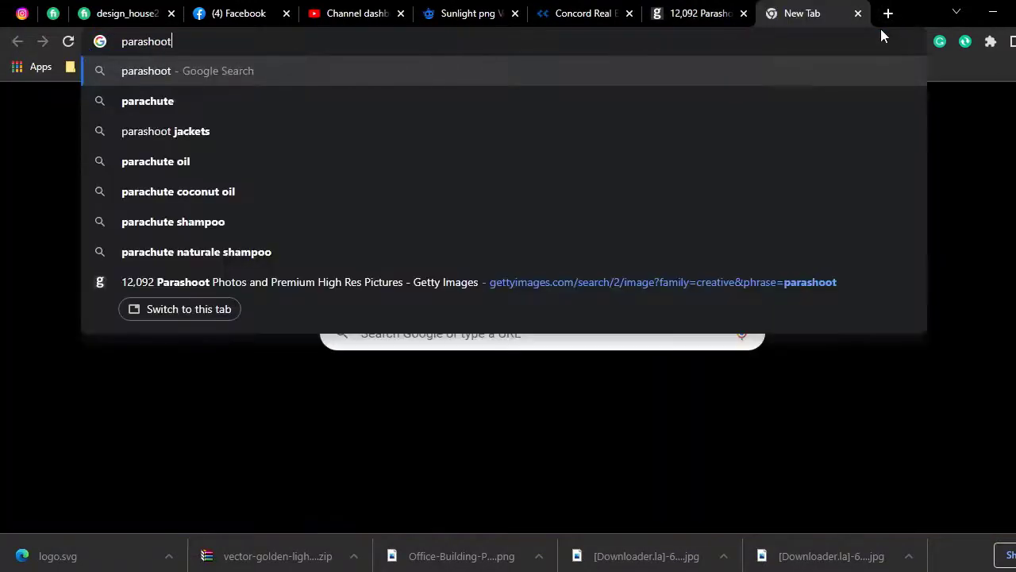
key(Return)
click(228, 169)
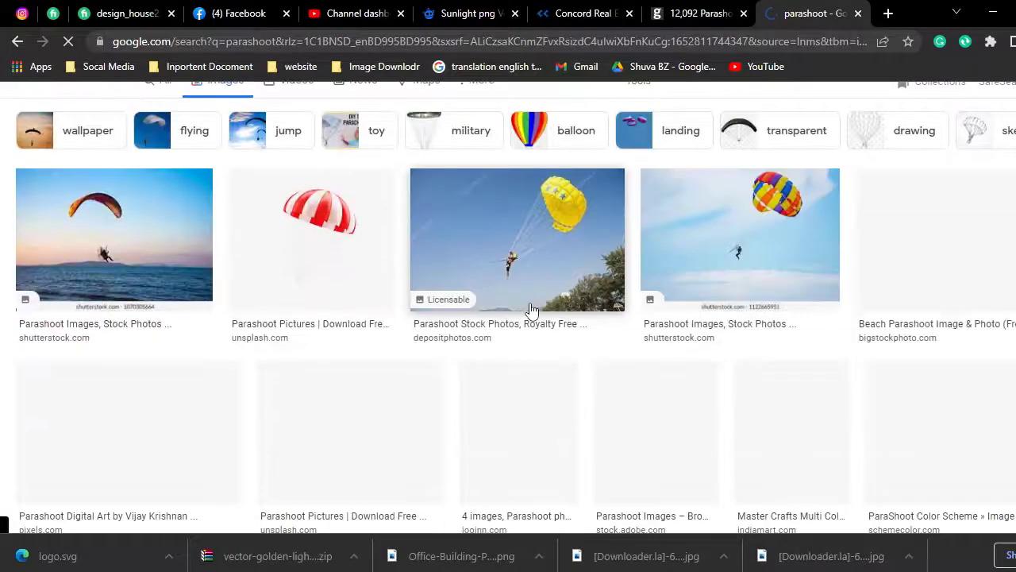
scroll(608, 313, down, 2)
scroll(209, 220, down, 1)
scroll(513, 358, down, 2)
scroll(519, 362, down, 4)
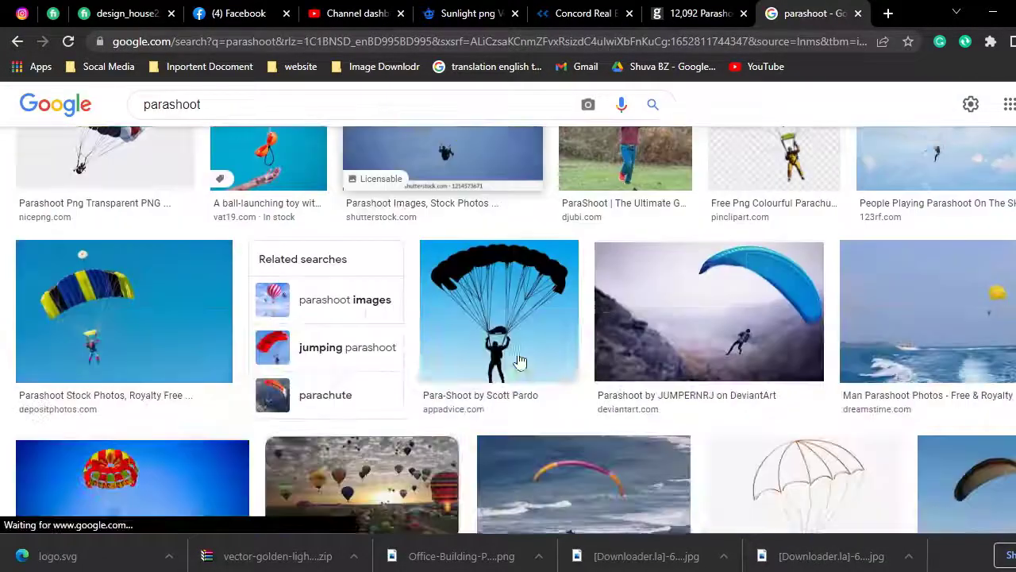
scroll(519, 362, down, 4)
scroll(520, 361, down, 5)
scroll(519, 361, down, 2)
scroll(520, 362, down, 3)
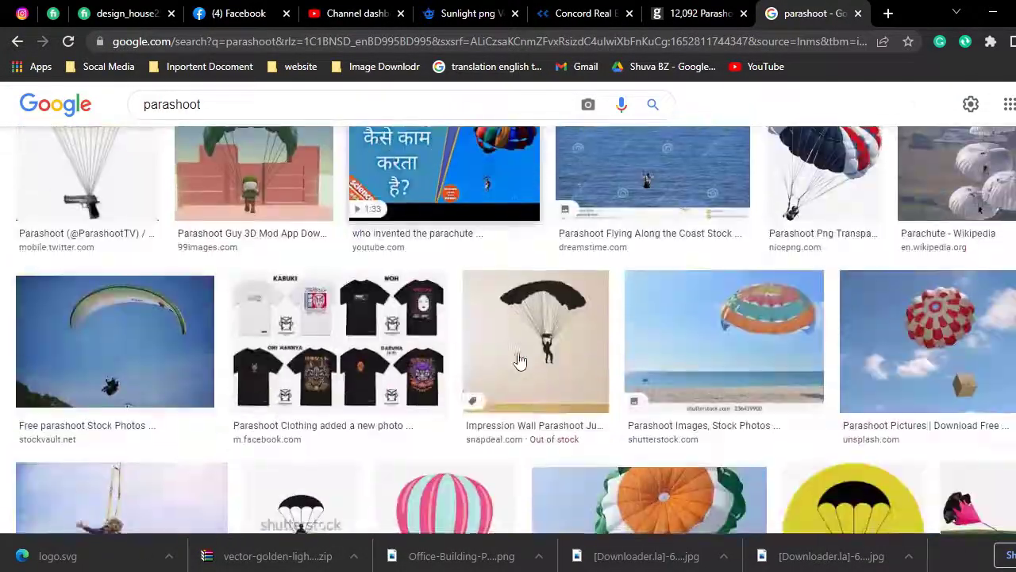
scroll(520, 360, down, 4)
scroll(520, 360, down, 1)
Preview hot-air balloon results and check their source pages.
click(651, 361)
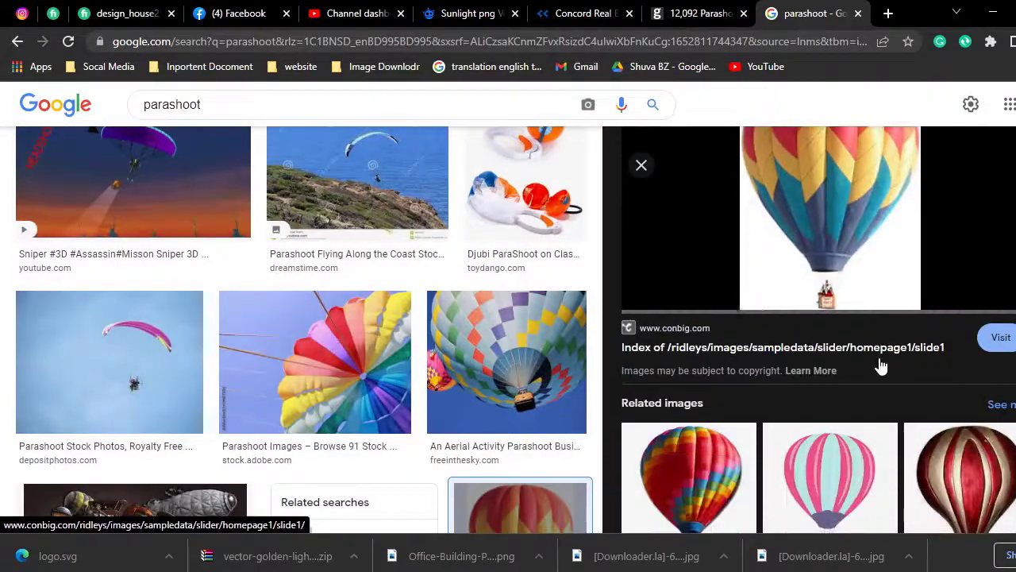
click(1002, 342)
click(714, 13)
scroll(769, 341, down, 4)
scroll(770, 341, down, 2)
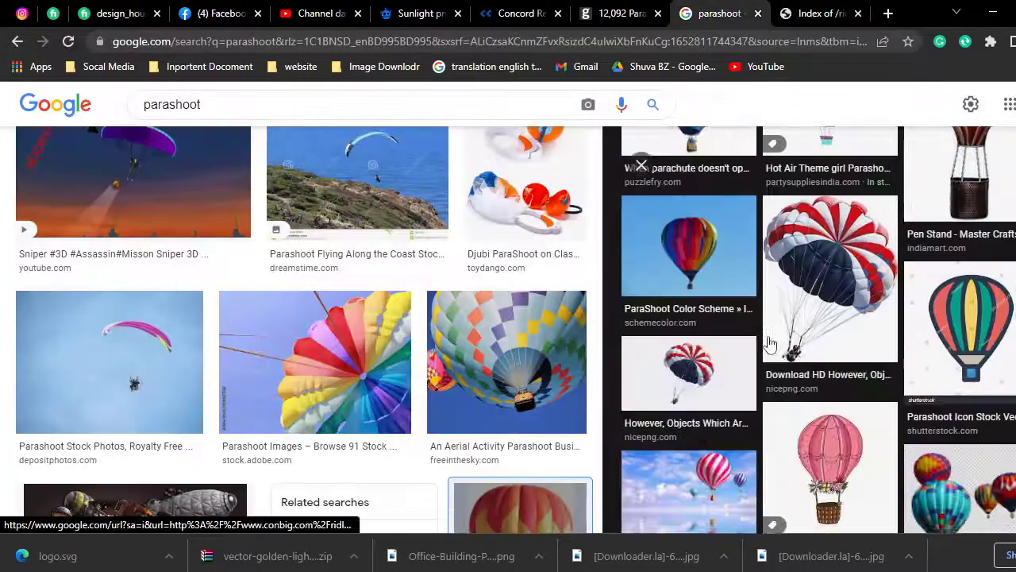
scroll(769, 341, down, 2)
click(820, 10)
click(718, 13)
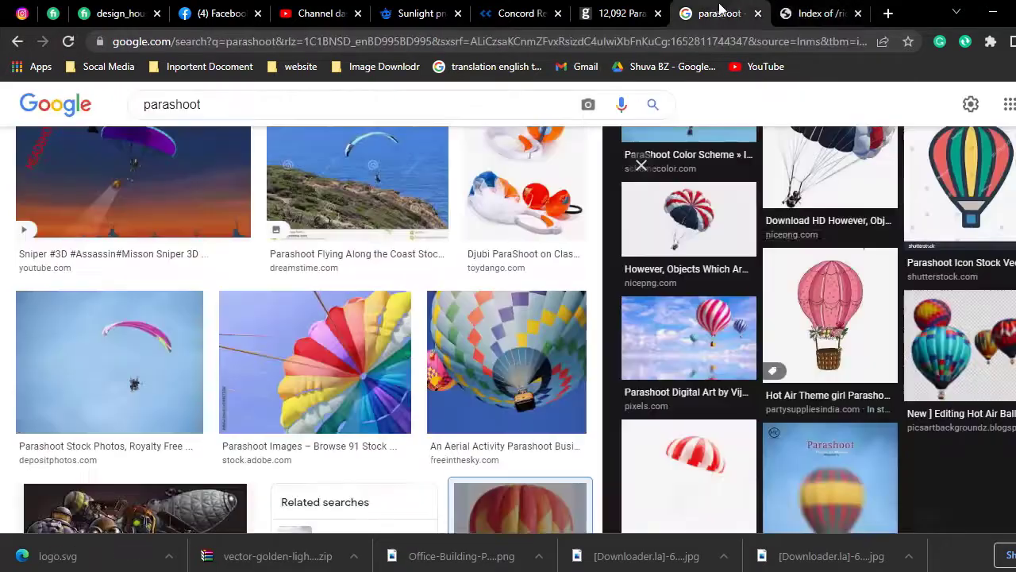
scroll(829, 374, up, 2)
click(828, 374)
click(805, 136)
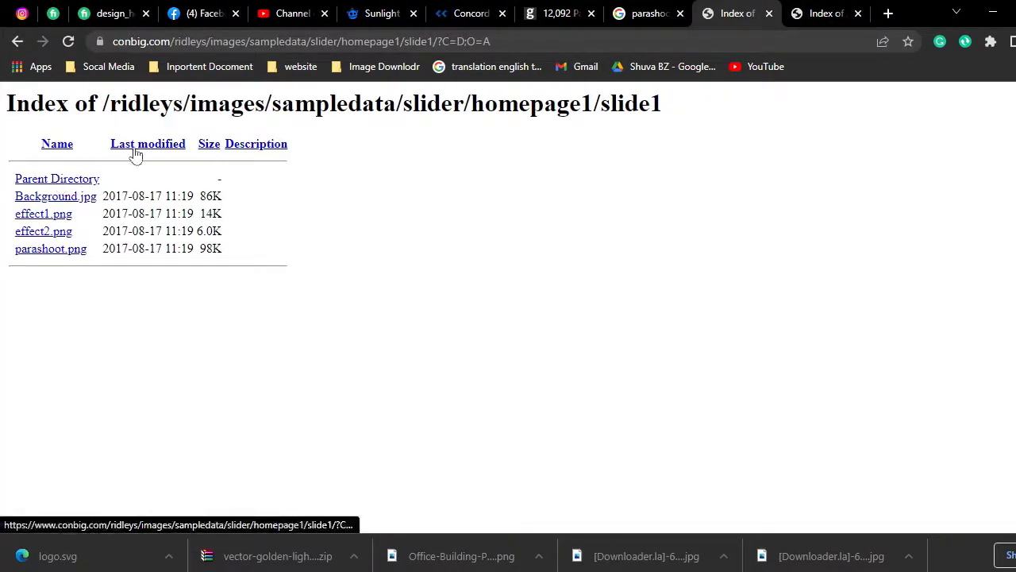
click(656, 13)
Save the first balloon preview as parashoot.png.
right_click(814, 157)
click(810, 336)
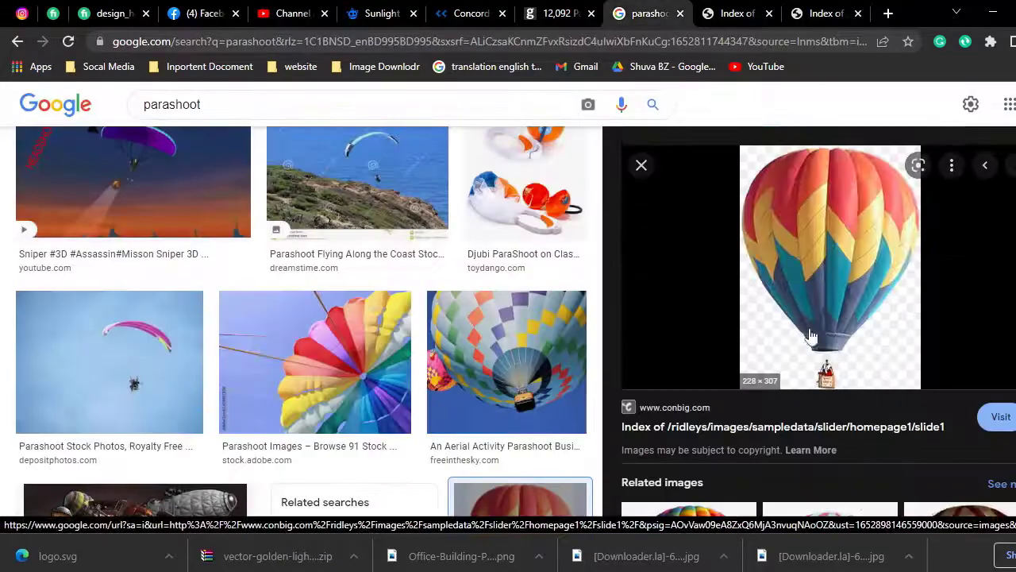
right_click(811, 337)
click(880, 422)
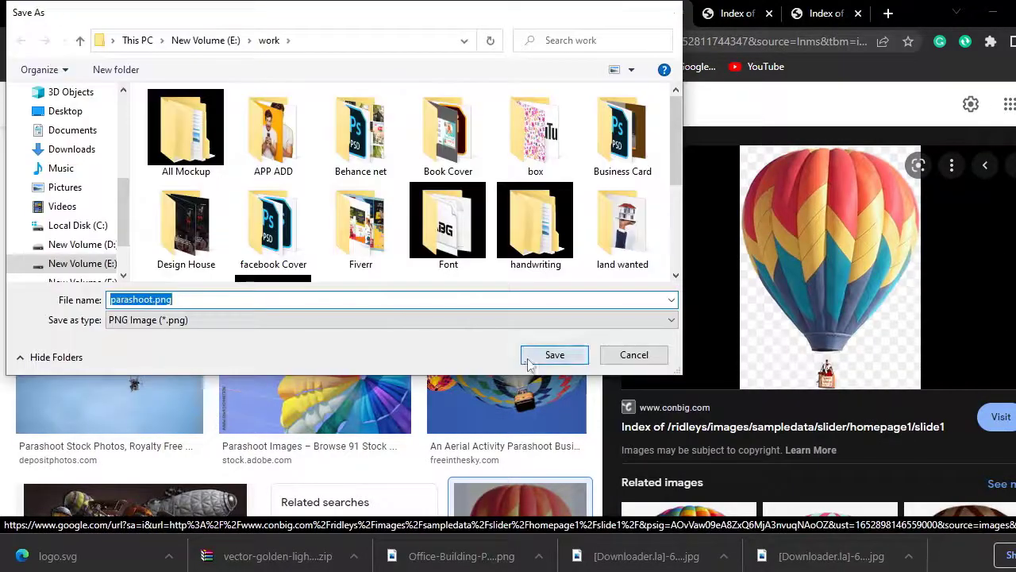
click(529, 358)
Preview more balloon images, including the 100 Word Challenge and Hot Air Balloon PNG results.
click(689, 517)
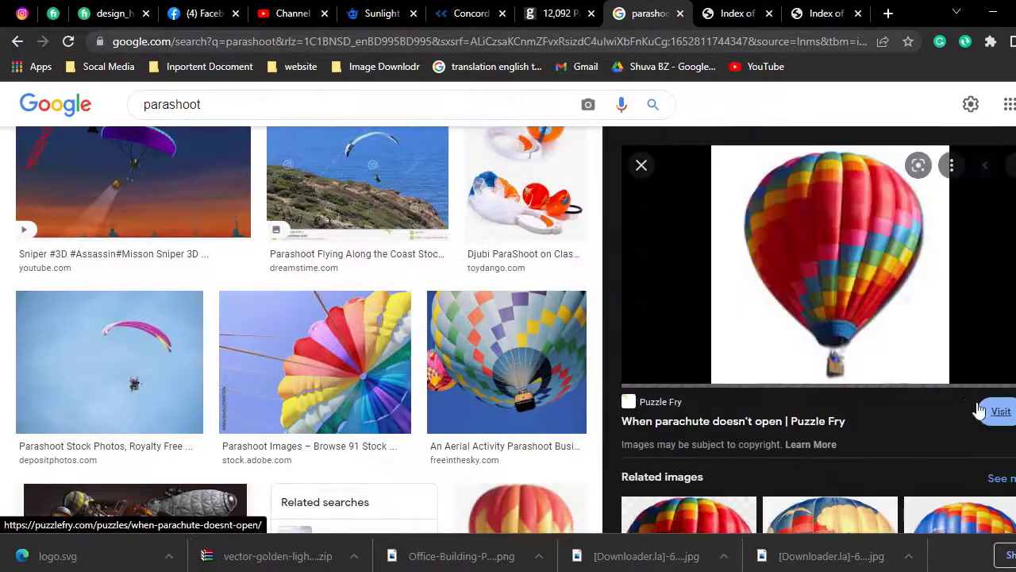
click(980, 409)
click(591, 14)
scroll(834, 254, down, 4)
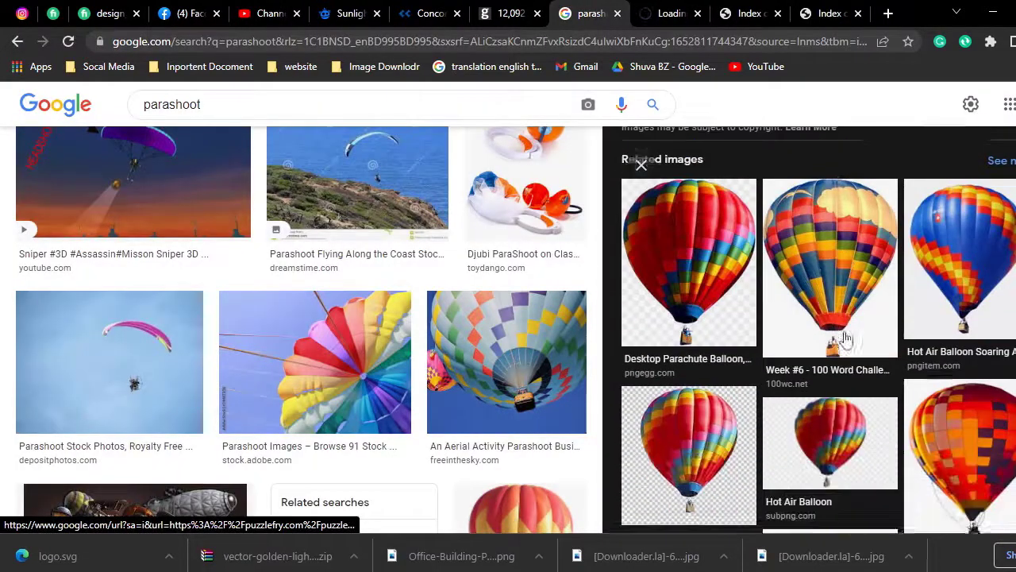
click(846, 337)
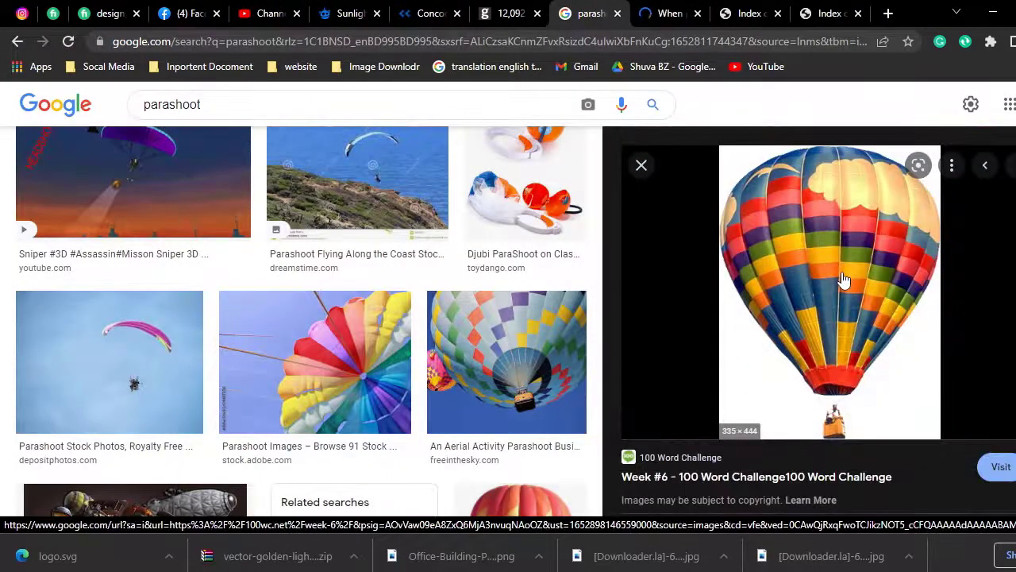
scroll(843, 280, down, 3)
scroll(849, 302, down, 2)
scroll(858, 317, down, 2)
click(866, 334)
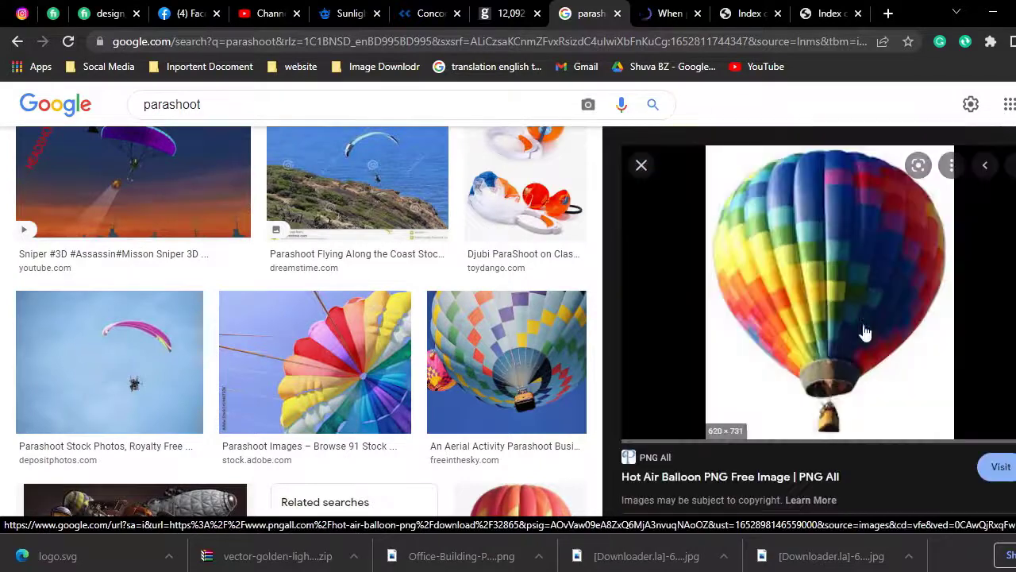
Save the puzzlefry hot-air balloon PNG into E:\work and show it in its folder.
key(ctrl+Tab)
scroll(478, 246, down, 2)
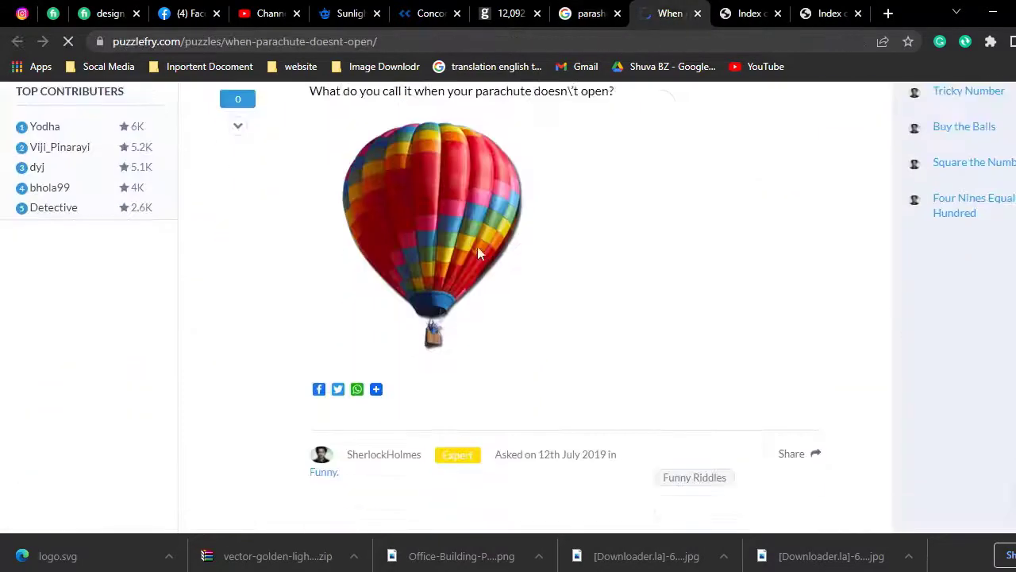
right_click(490, 254)
click(532, 282)
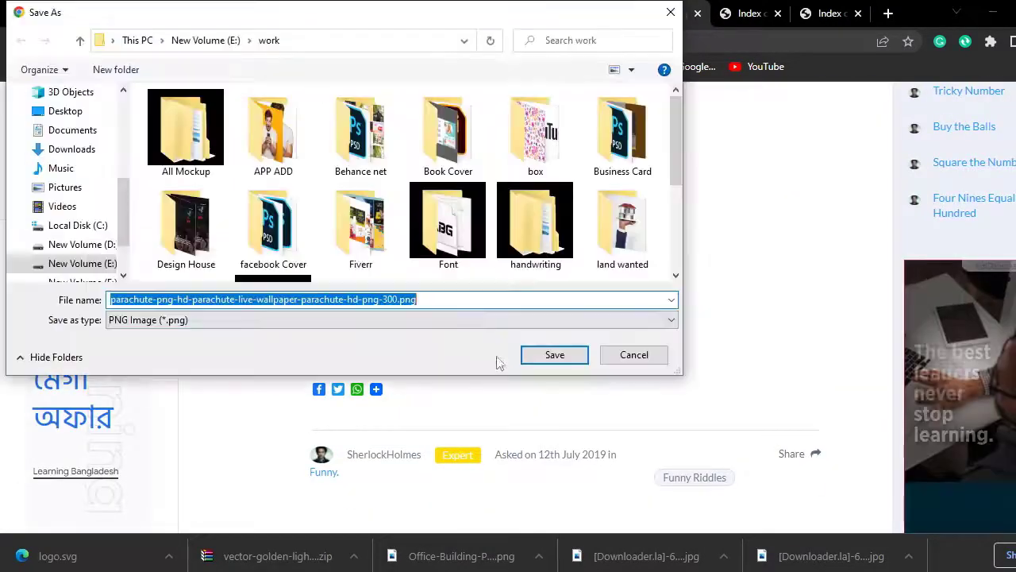
click(553, 354)
click(169, 555)
click(215, 501)
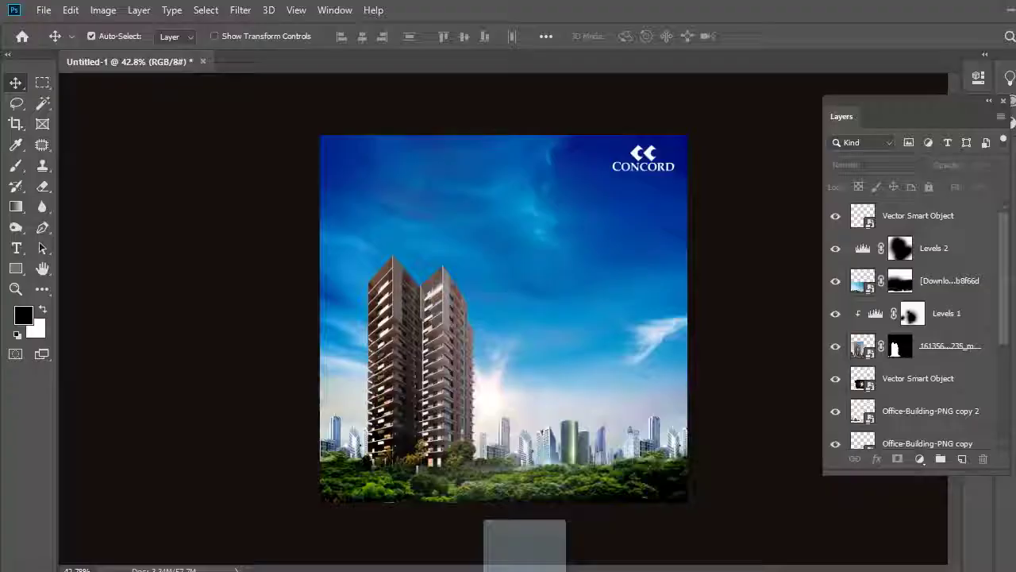
Drag the balloon PNG into the poster and scale it to about 33% near the sun.
drag(681, 432, 614, 303)
mouse_move(545, 265)
mouse_down()
mouse_move(535, 317)
mouse_move(540, 248)
mouse_move(517, 226)
mouse_move(537, 290)
mouse_move(526, 347)
mouse_up()
key(Return)
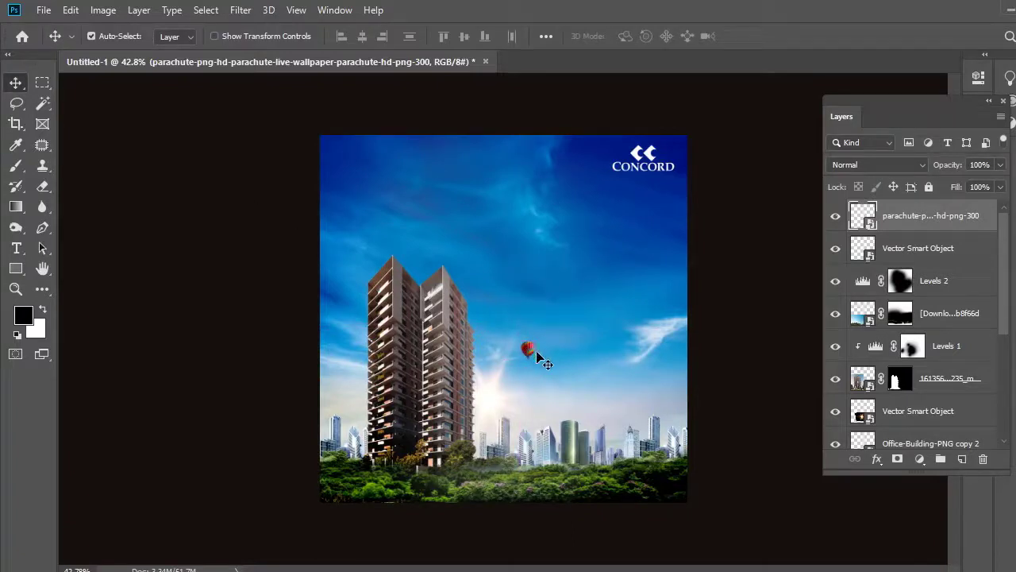
Alt-drag a larger copy of the balloon further right, then reselect the small balloon.
drag(591, 389, 621, 365)
key(ctrl+t)
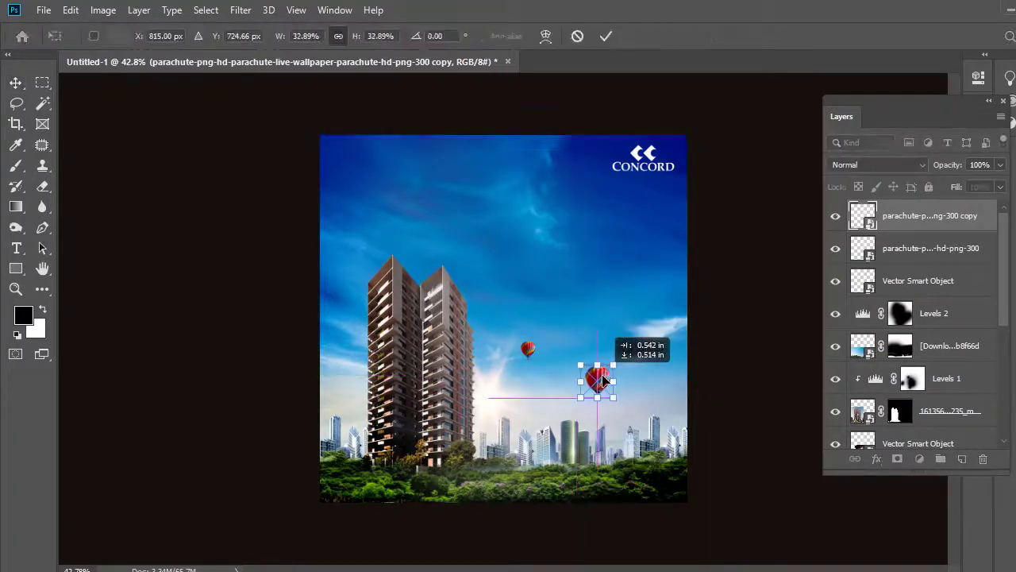
key(Return)
click(530, 350)
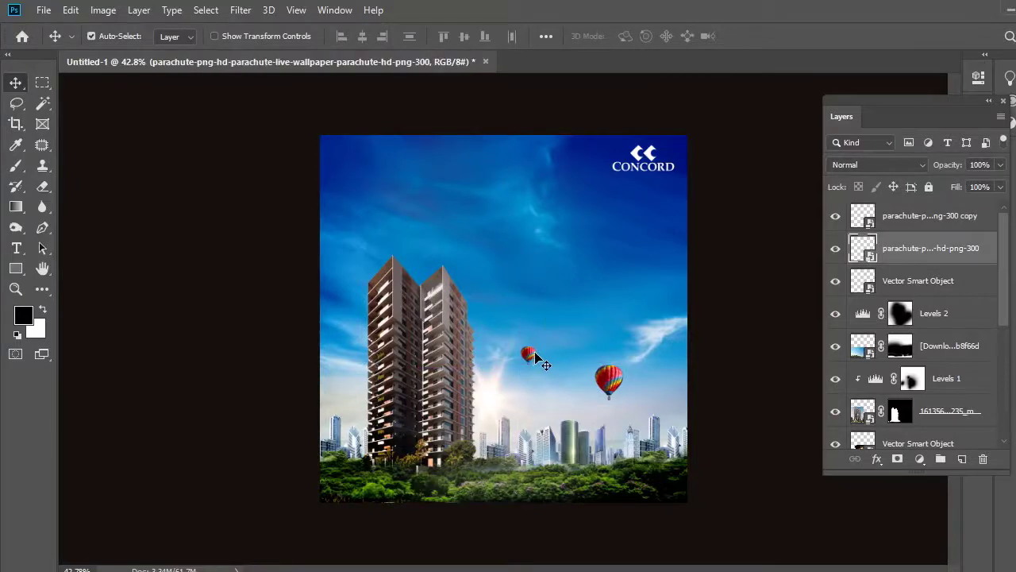
mouse_move(535, 357)
mouse_down()
mouse_move(573, 389)
mouse_move(624, 357)
mouse_up()
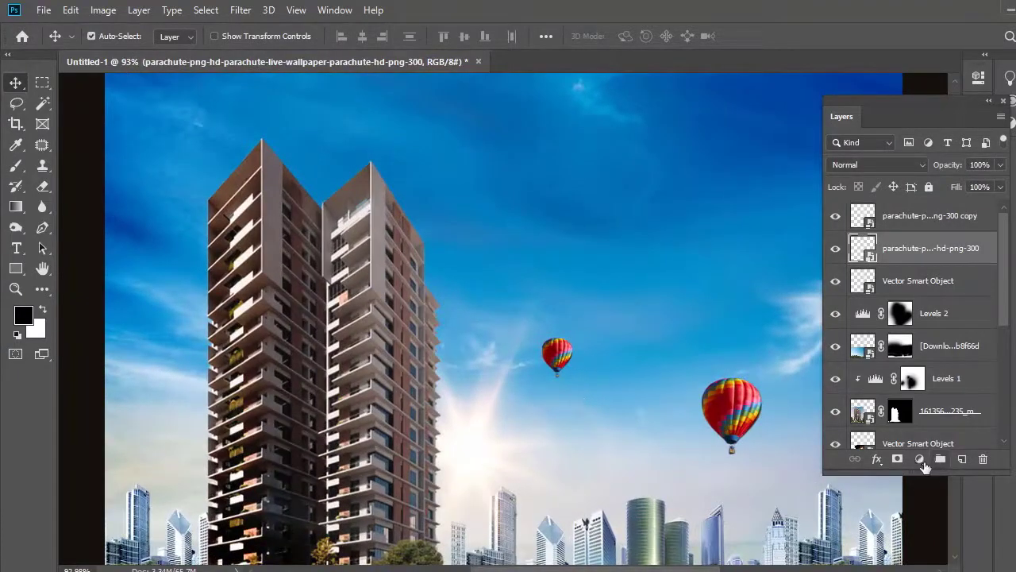
click(921, 460)
Clip a Levels adjustment to the small balloon, raise its black input, and paint its mask.
click(929, 183)
drag(768, 238, 810, 238)
click(917, 253)
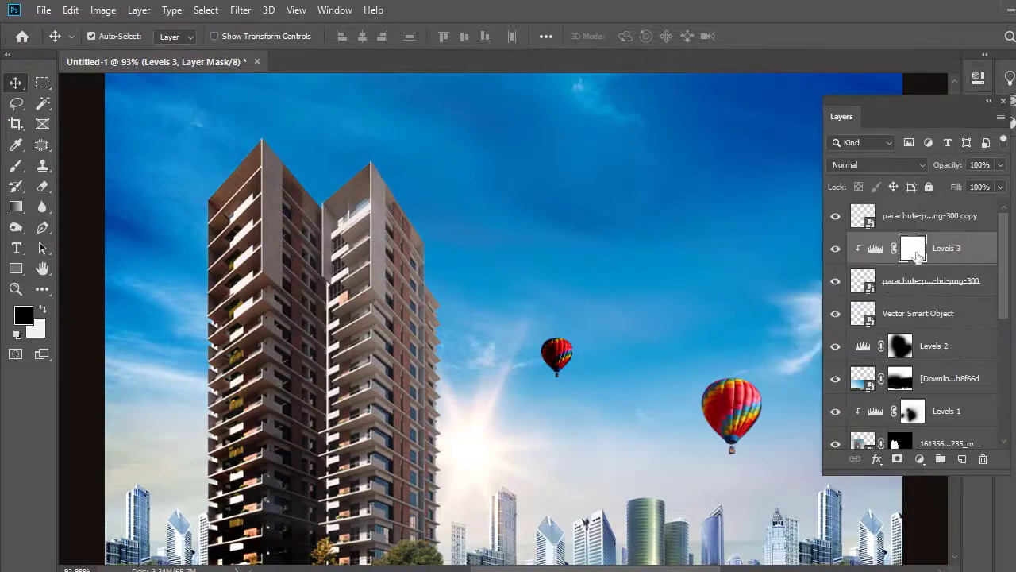
click(16, 166)
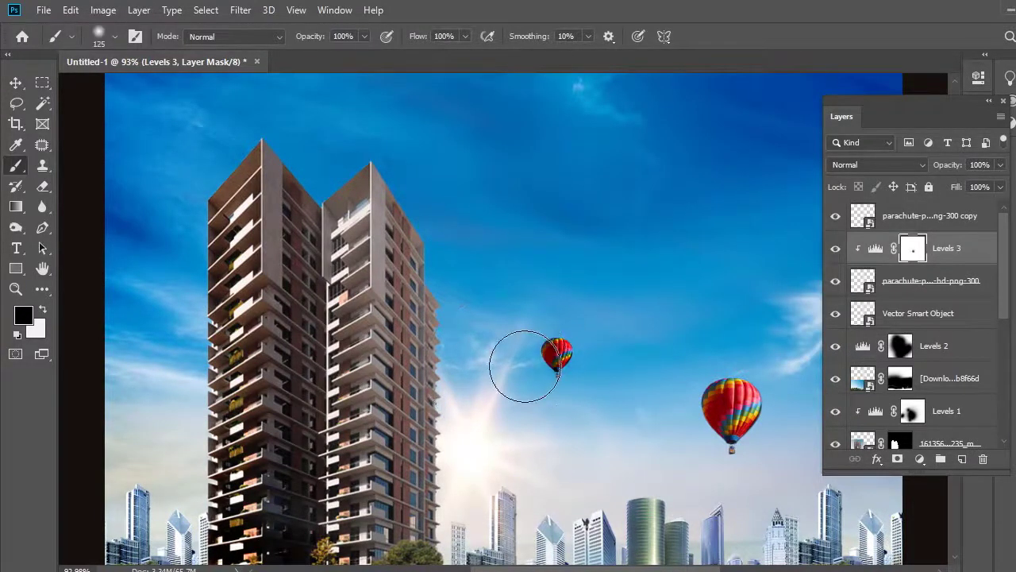
double_click(873, 252)
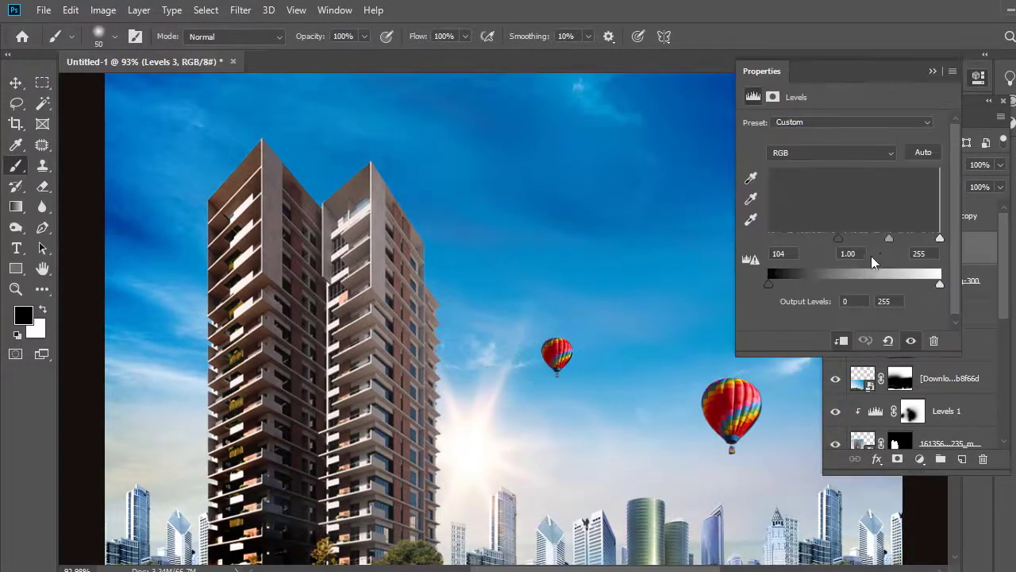
click(674, 366)
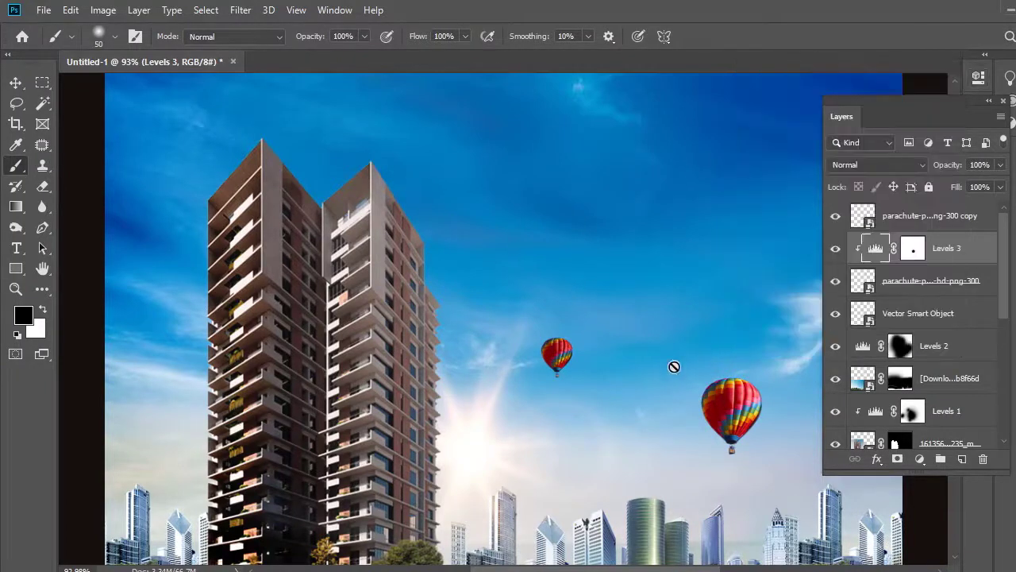
drag(561, 346, 591, 373)
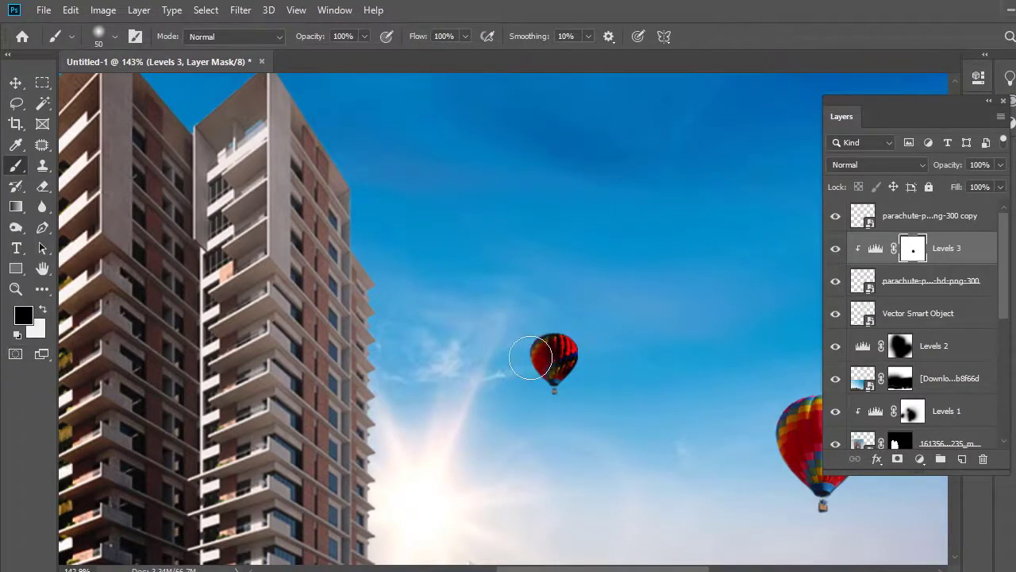
drag(523, 348, 544, 361)
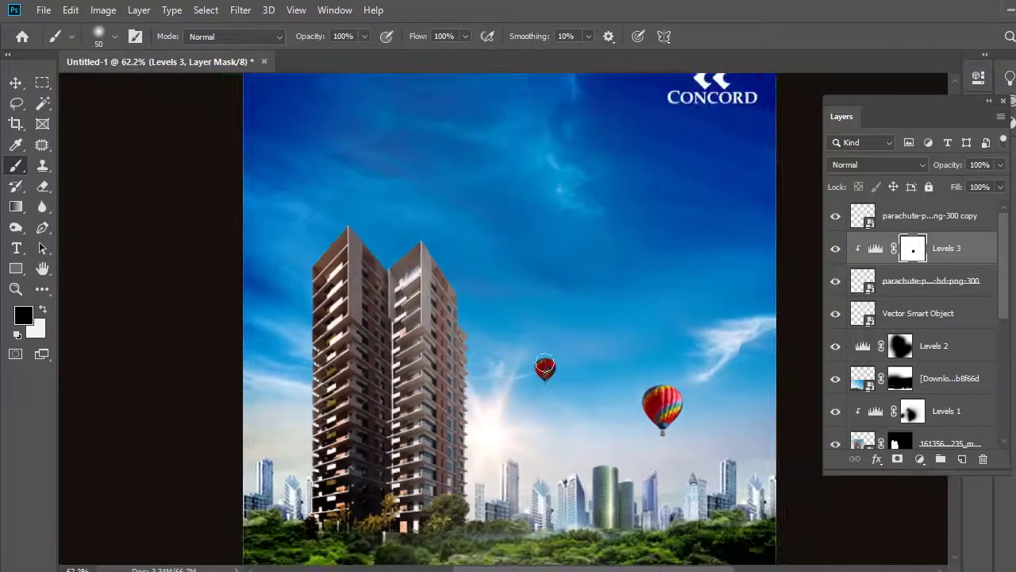
Alt-drag a Levels 3 copy onto the larger balloon, clipped at 65% opacity.
ctrl+click(681, 407)
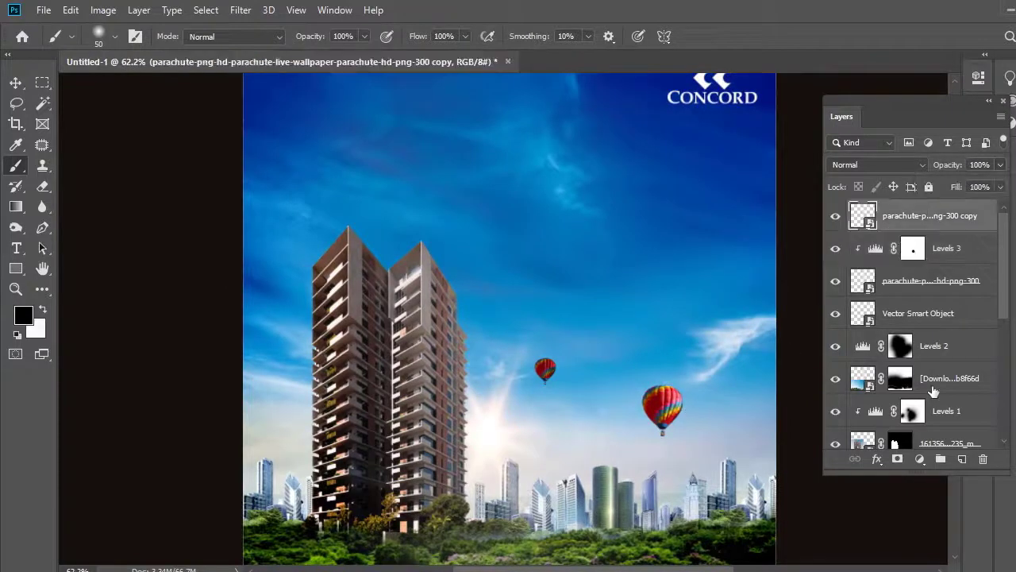
drag(956, 262, 913, 216)
alt+click(867, 232)
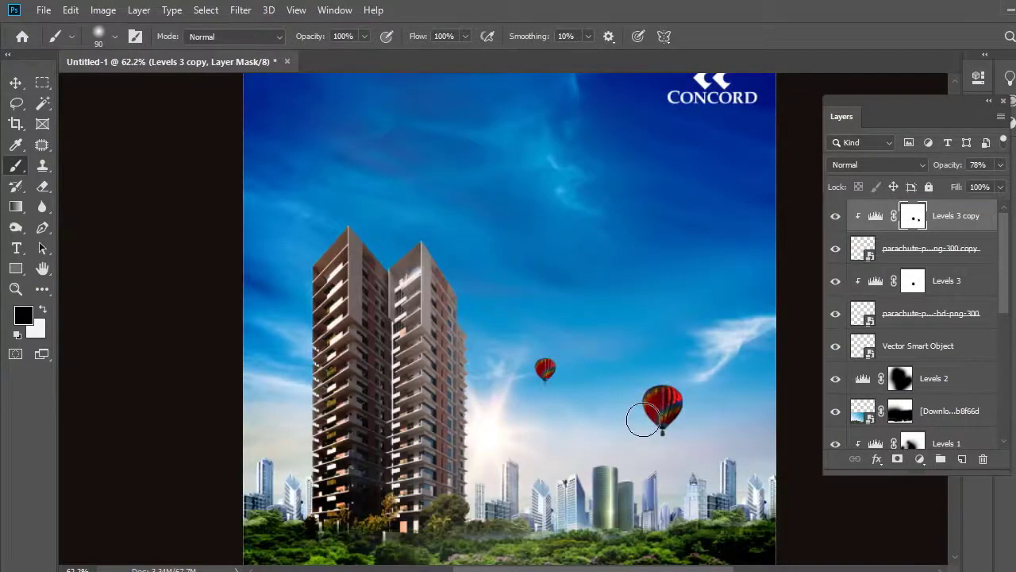
click(16, 103)
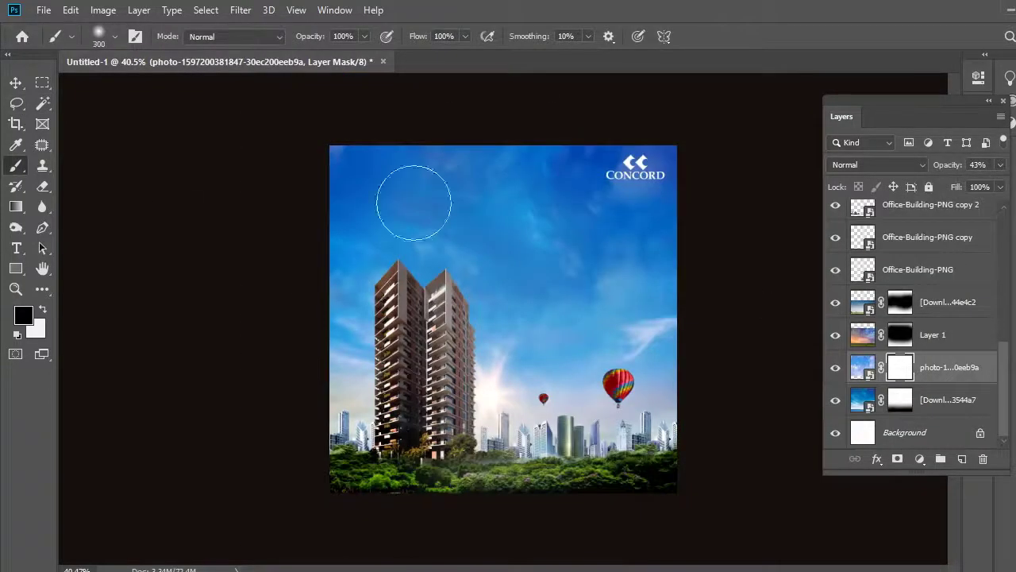
Paint black on the sky photo's mask with a 600px brush to darken sky patches.
key(bracketright)
key(bracketright)
key(bracketright)
drag(354, 193, 665, 261)
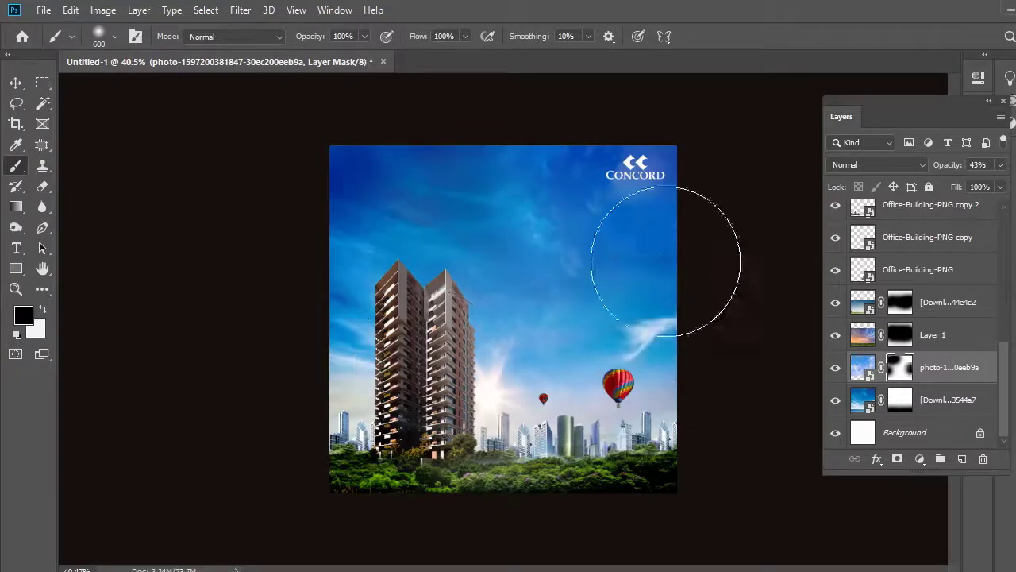
click(485, 293)
Scale the CONCORD logo up to about 197% in the top-right corner.
click(11, 89)
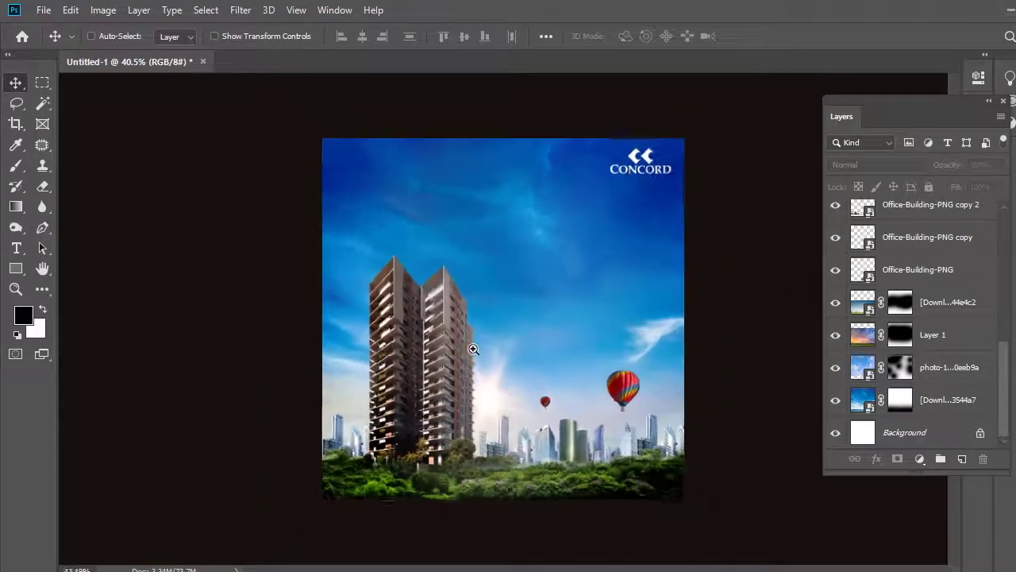
drag(459, 340, 472, 353)
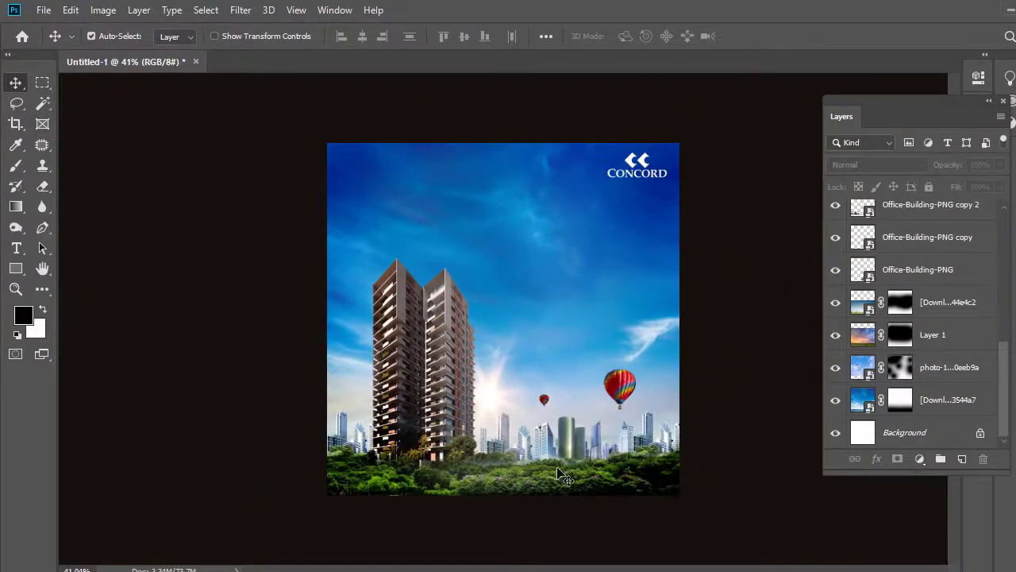
click(639, 168)
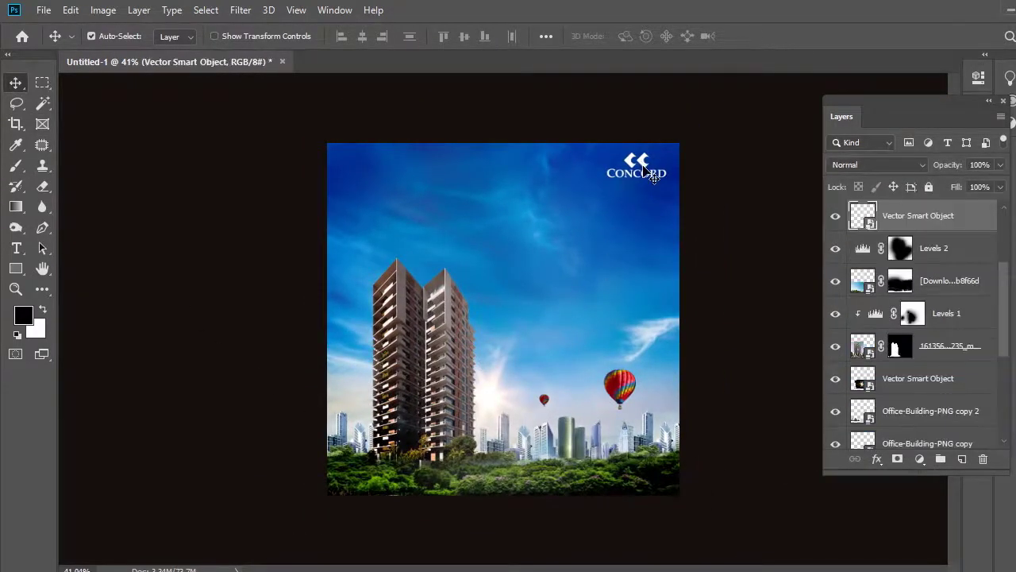
key(ctrl+t)
mouse_move(680, 125)
mouse_down()
mouse_move(629, 248)
mouse_move(643, 239)
mouse_move(545, 176)
mouse_move(646, 227)
mouse_up()
key(Return)
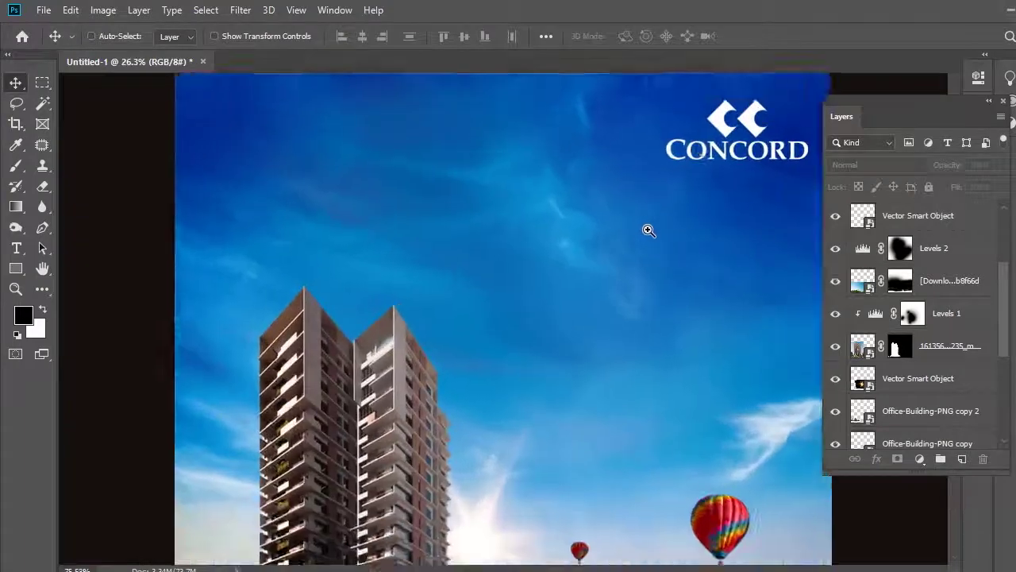
click(611, 183)
key(ctrl+t)
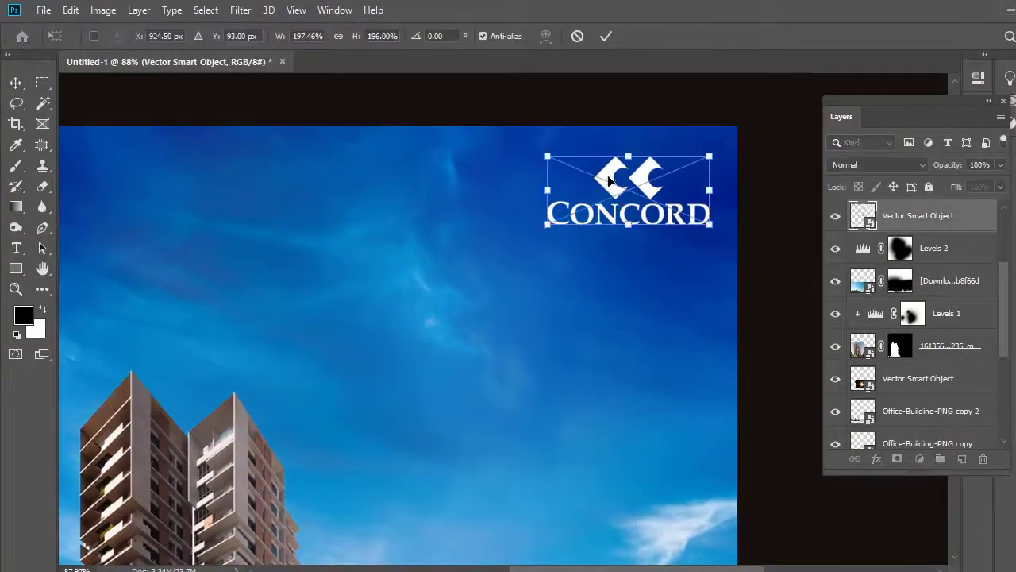
drag(548, 227, 564, 223)
key(Return)
scroll(603, 197, down, 2)
scroll(604, 197, down, 2)
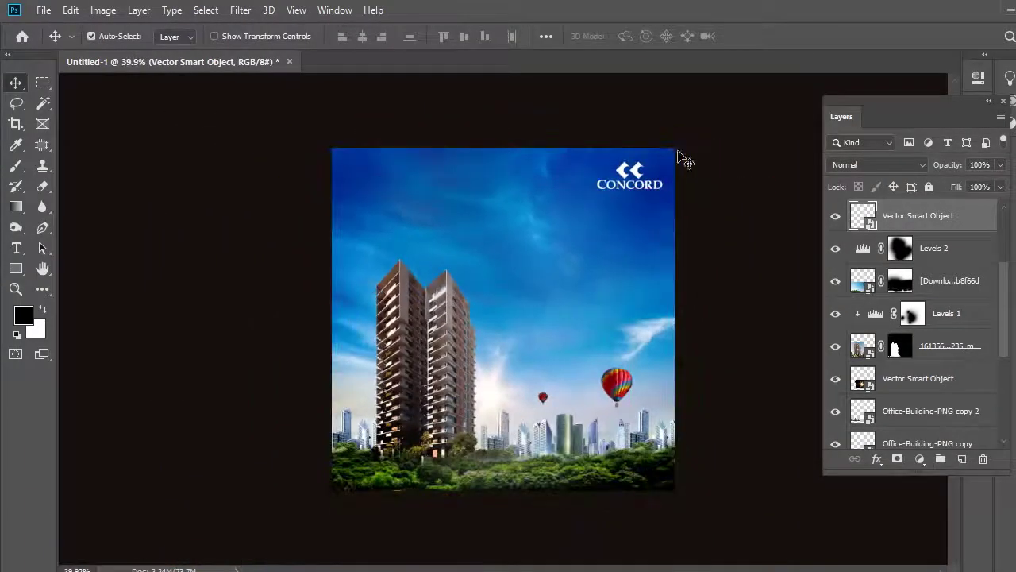
ctrl+click(706, 143)
drag(500, 397, 499, 397)
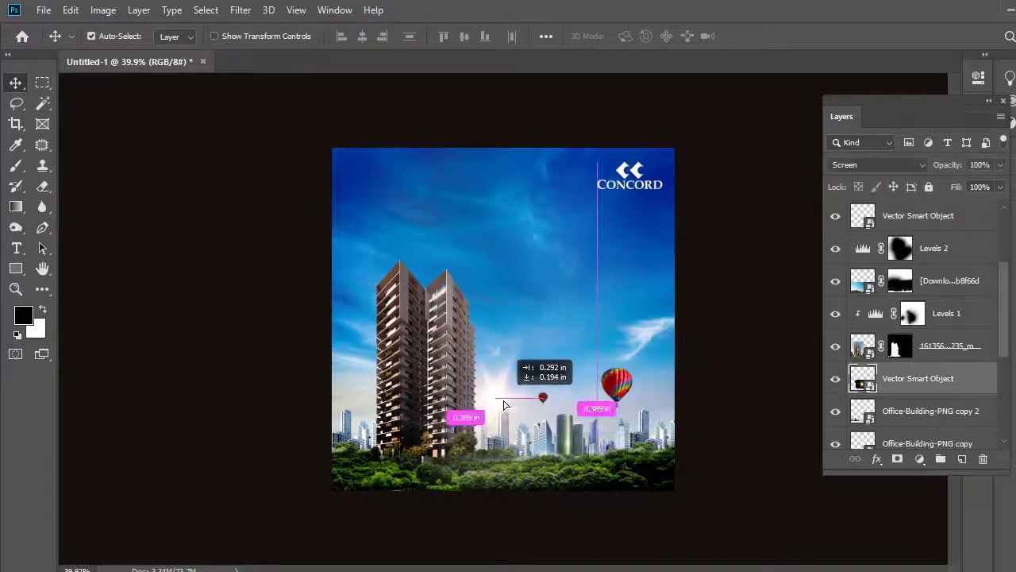
click(463, 399)
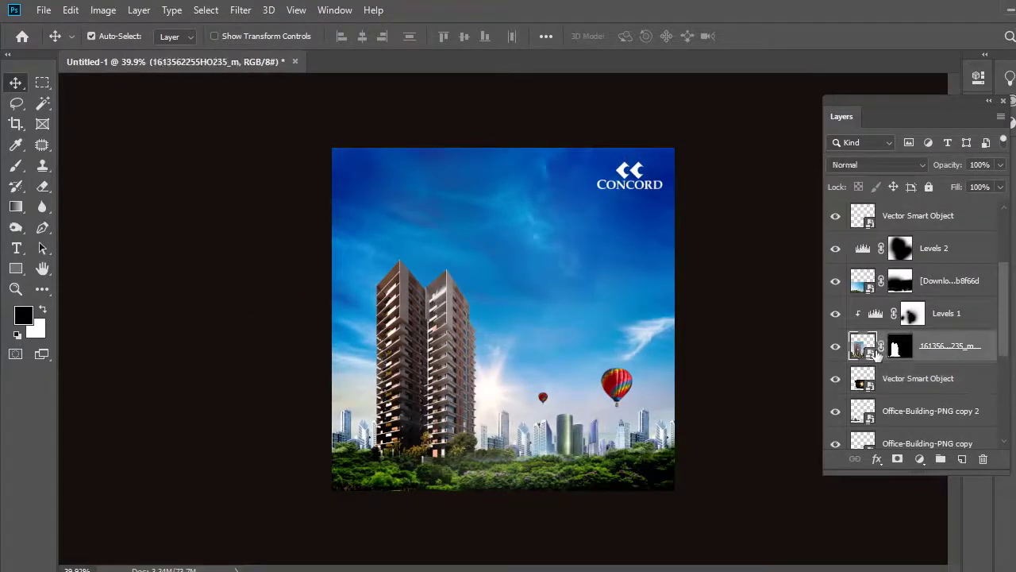
click(835, 347)
click(835, 346)
drag(404, 393, 408, 393)
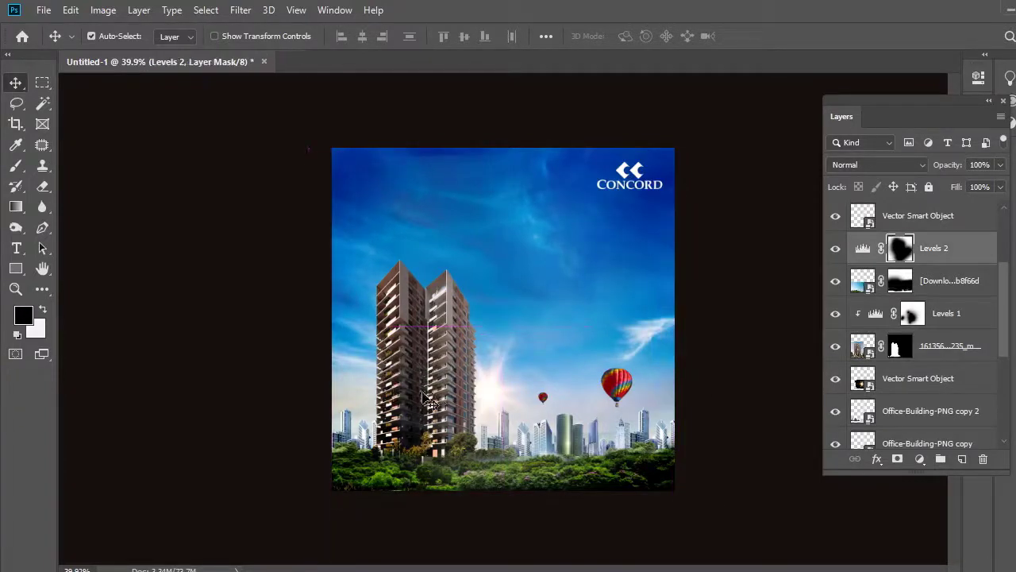
mouse_move(389, 337)
mouse_down()
mouse_move(391, 356)
mouse_move(477, 322)
mouse_up()
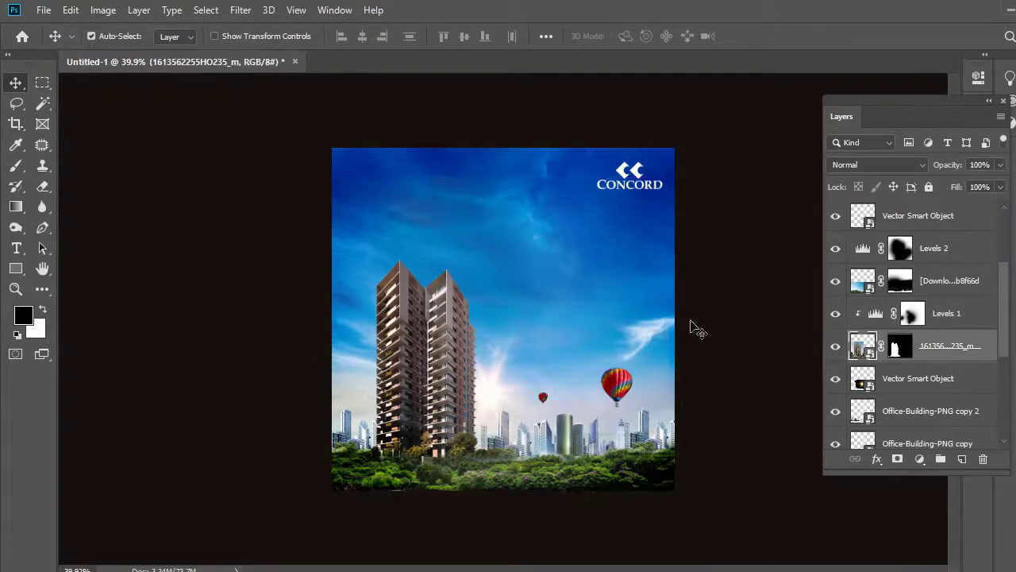
Try transforming the Levels 1 mask, then cancel the change.
click(942, 320)
key(ctrl+t)
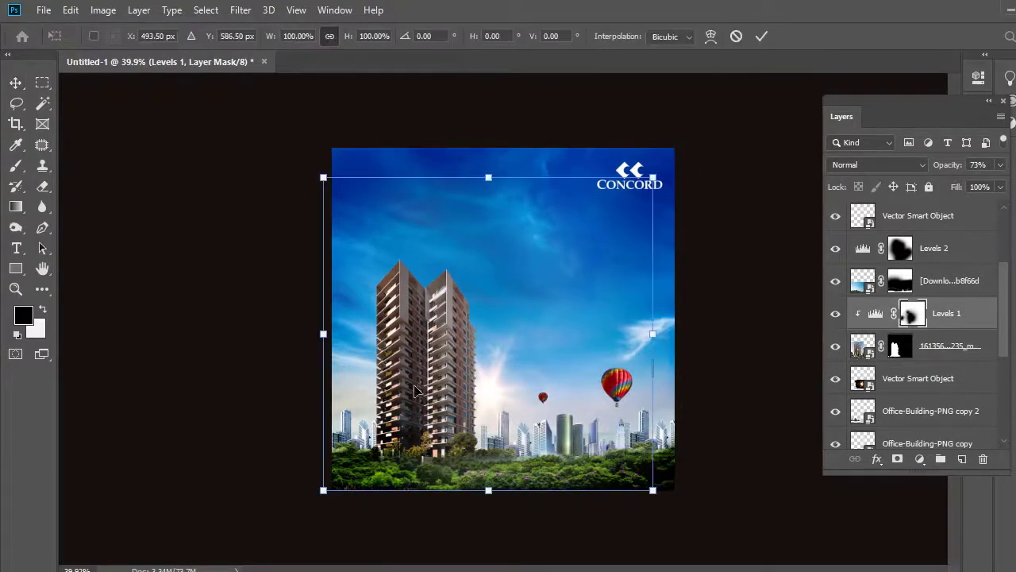
drag(425, 341, 420, 338)
mouse_move(497, 159)
mouse_down()
mouse_move(522, 172)
mouse_move(482, 230)
mouse_up()
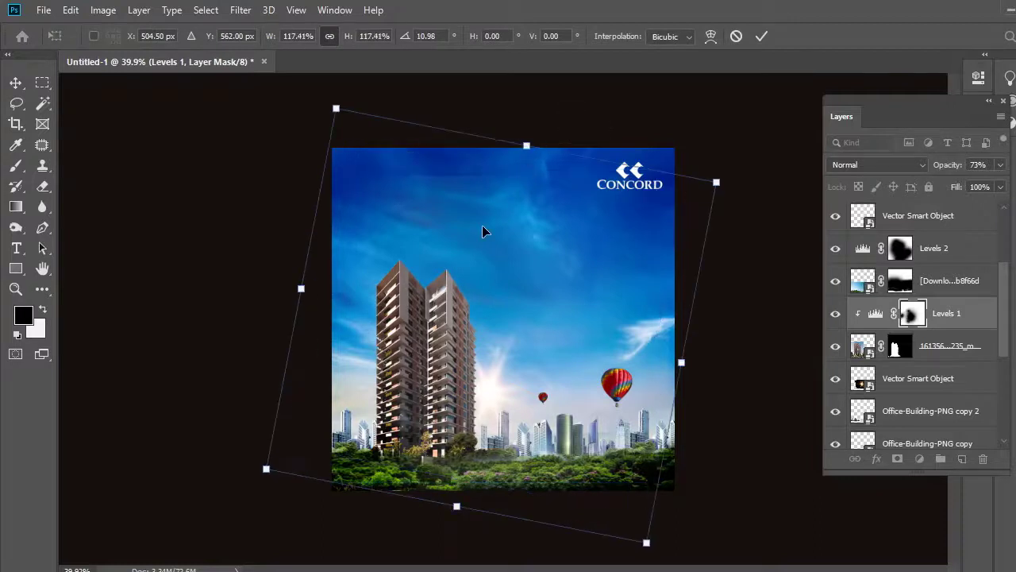
key(Escape)
Paint black on the Levels 2 mask with a large brush to darken the upper-left sky.
click(463, 197)
key(b)
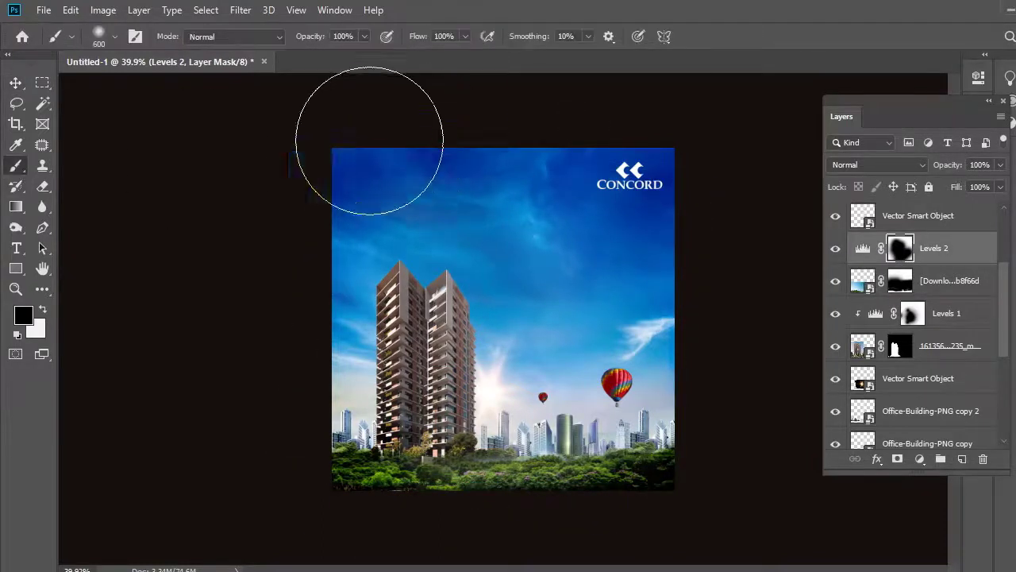
mouse_move(363, 125)
mouse_down()
mouse_move(617, 163)
mouse_move(495, 179)
mouse_up()
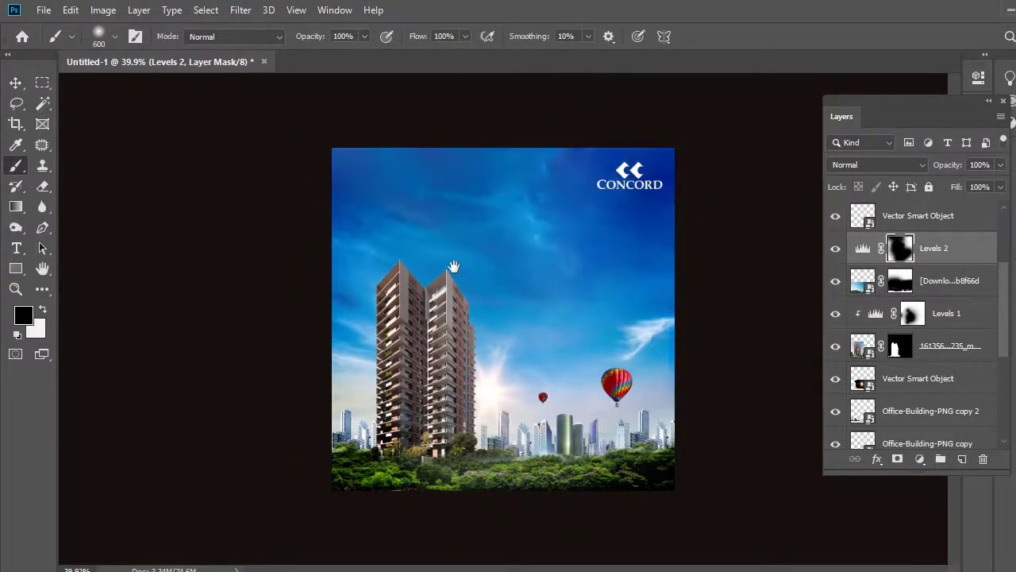
key(i)
key(l)
scroll(477, 421, up, 1)
scroll(450, 411, down, 2)
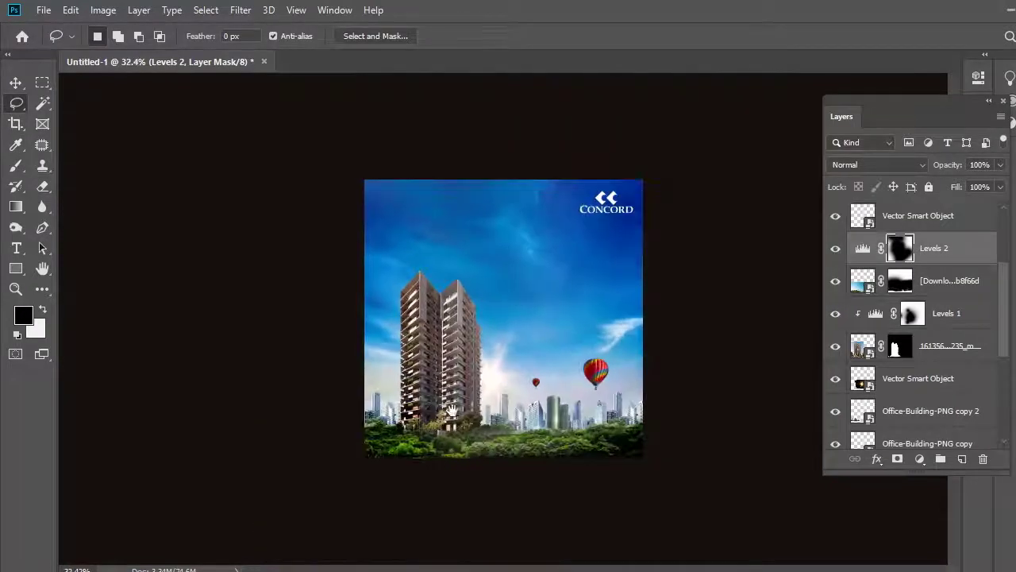
scroll(477, 409, up, 1)
Move the glowing Screen smart object down slightly, then return to Google Images in Chrome.
key(v)
click(133, 176)
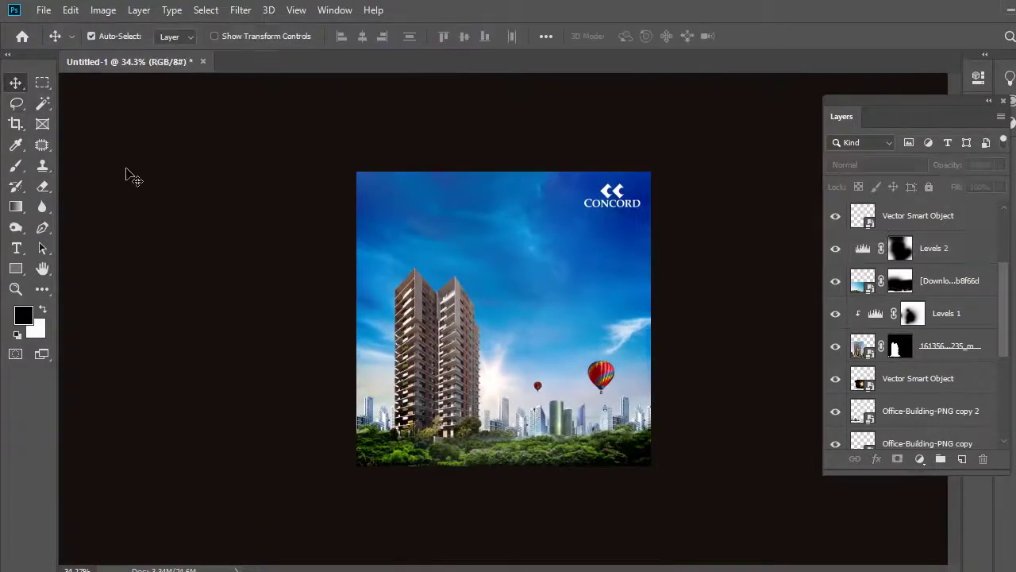
scroll(533, 341, up, 5)
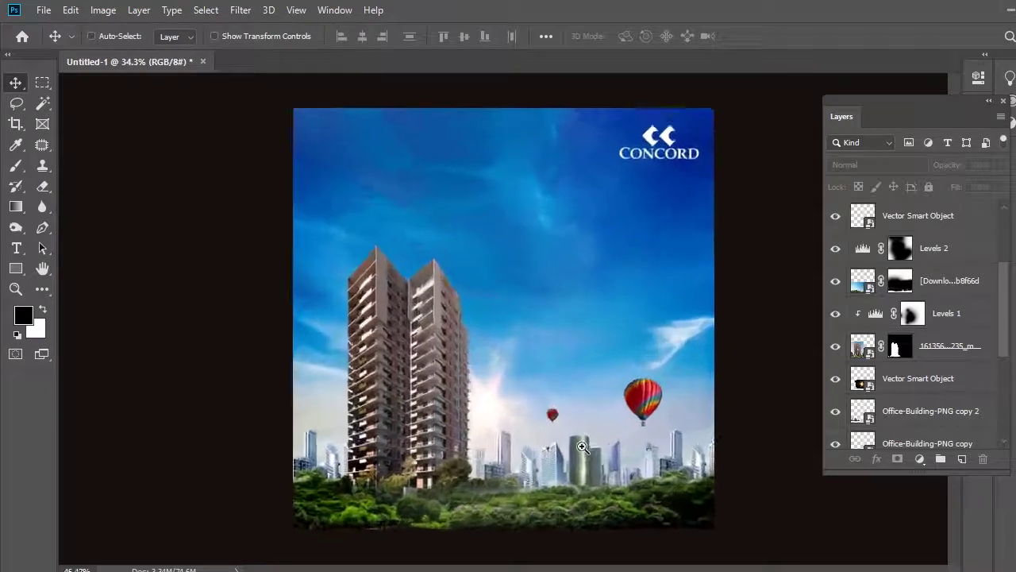
drag(436, 296, 436, 323)
scroll(476, 341, down, 4)
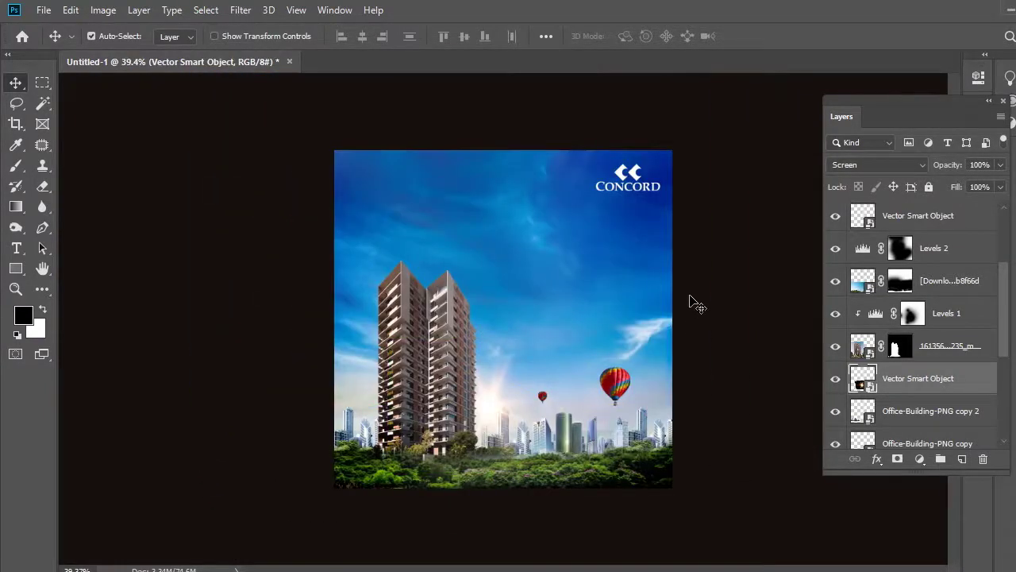
key(alt+Tab)
key(ctrl+Tab)
Search Google Images for 'sky png' and scroll through the results.
double_click(286, 111)
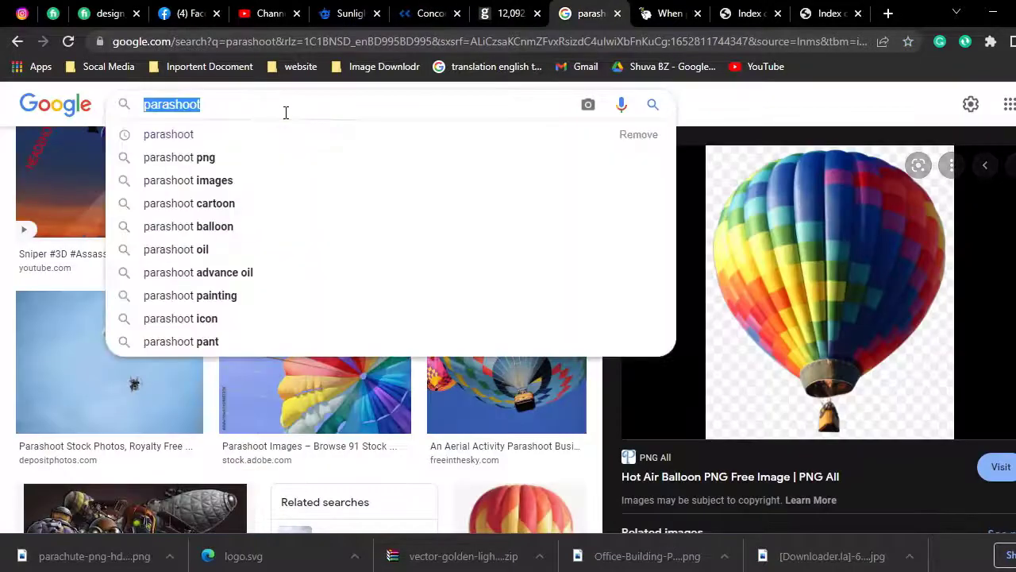
text(sky png)
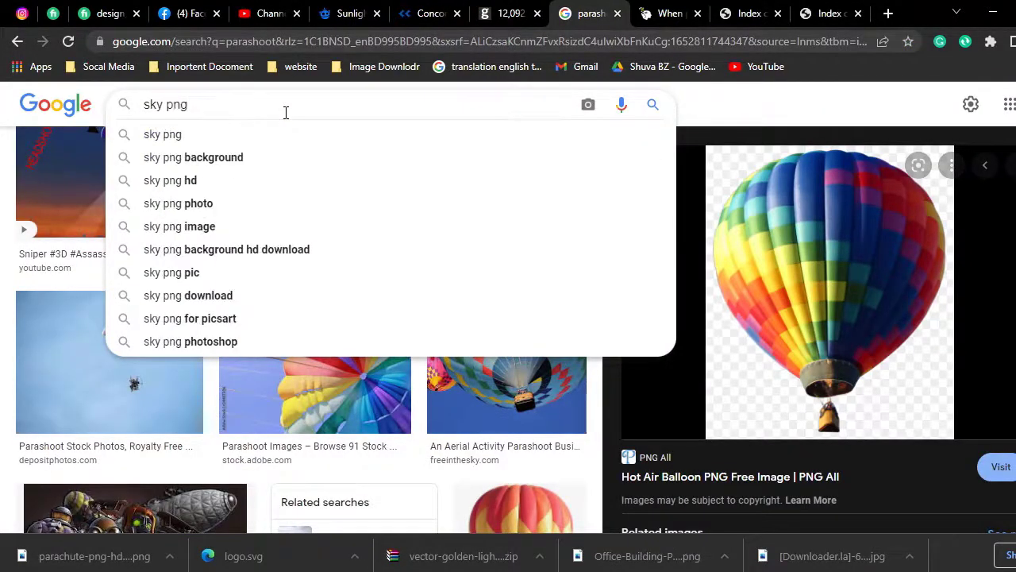
key(Return)
scroll(551, 341, down, 5)
scroll(551, 341, down, 4)
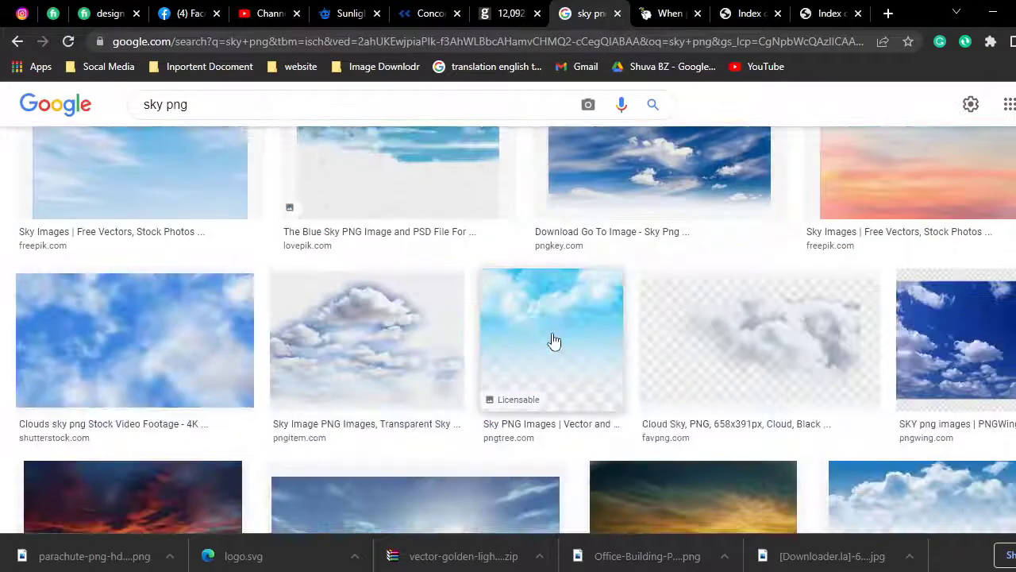
scroll(567, 343, down, 2)
scroll(575, 349, down, 4)
scroll(580, 352, down, 3)
scroll(582, 353, down, 5)
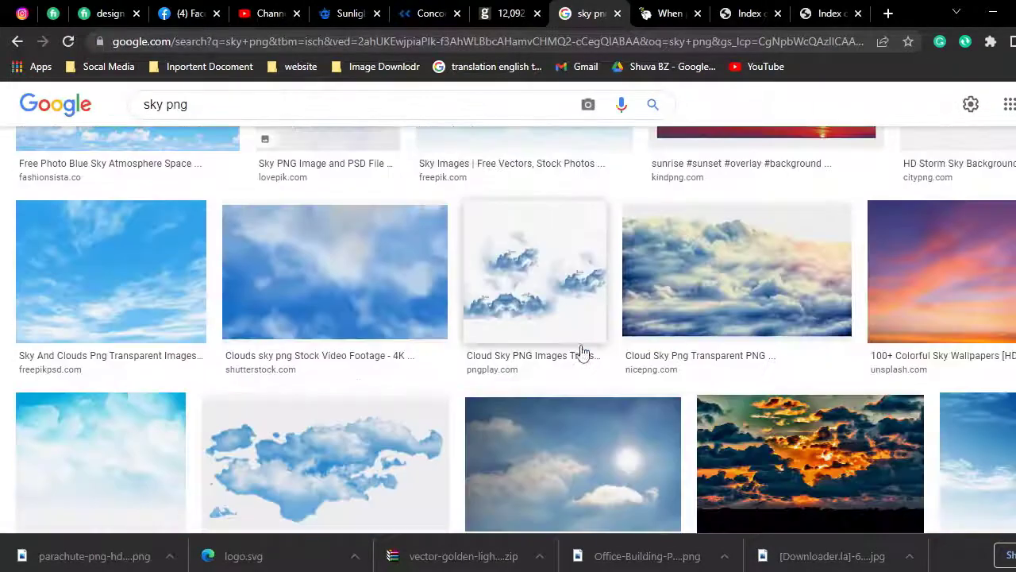
scroll(503, 415, down, 3)
scroll(461, 442, down, 3)
scroll(367, 236, down, 3)
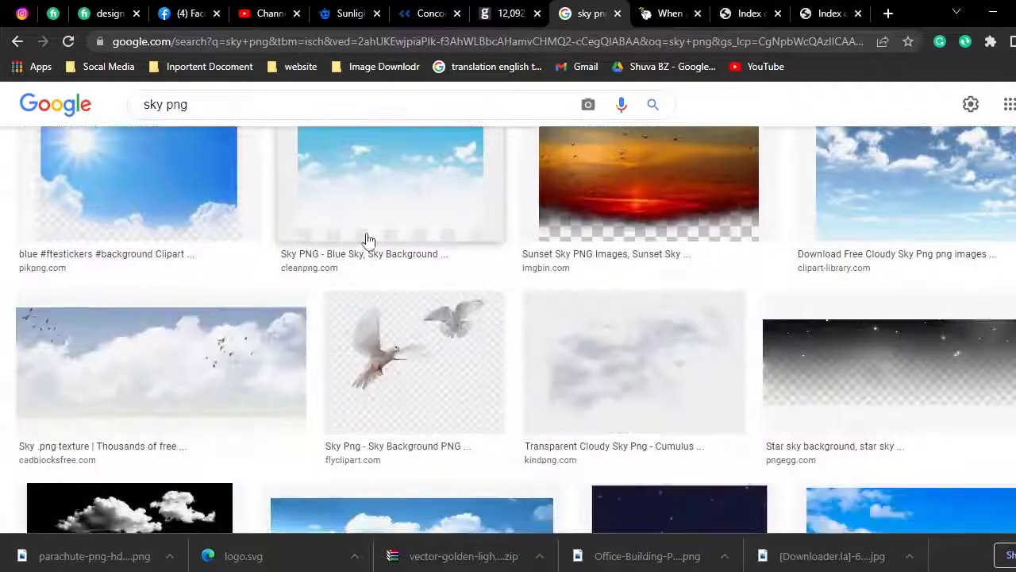
Search for 'cloude png' instead and scroll the cloud results.
double_click(153, 104)
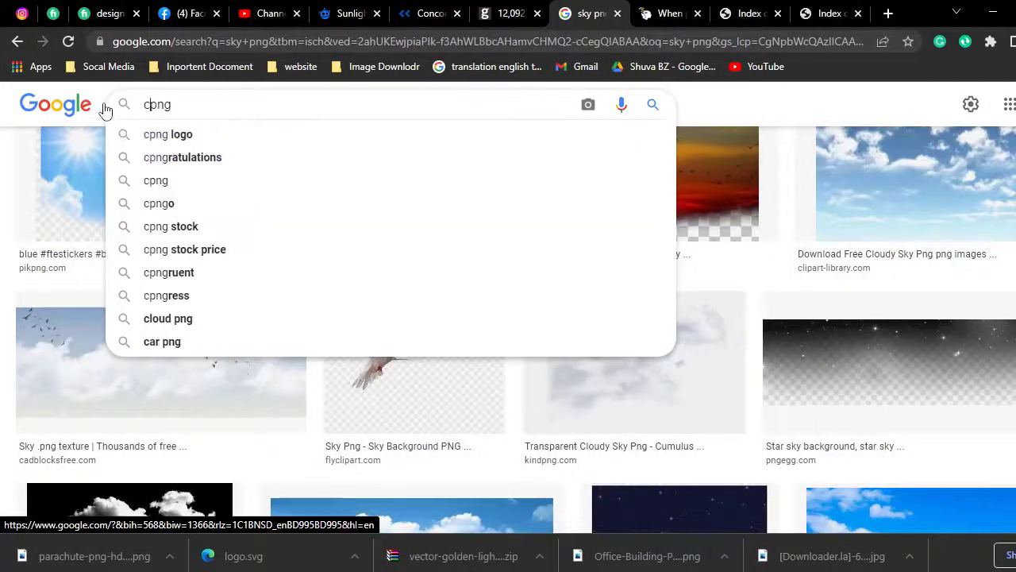
text(loude)
key(Return)
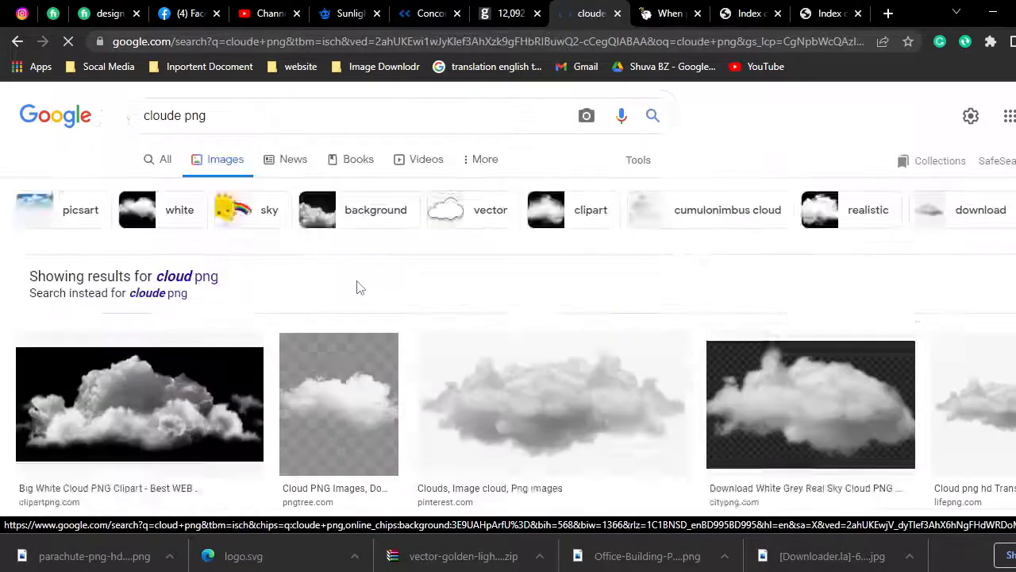
scroll(357, 285, down, 2)
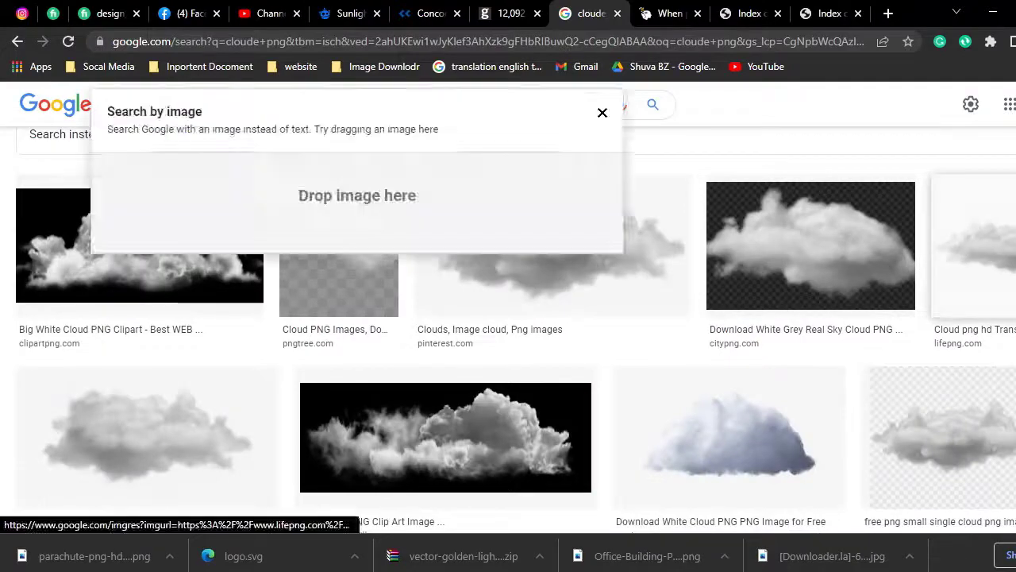
scroll(508, 318, down, 5)
scroll(681, 301, down, 3)
Open the SeekPNG white cloud page in a new tab and preview a CityPNG white cloud.
click(680, 301)
click(960, 382)
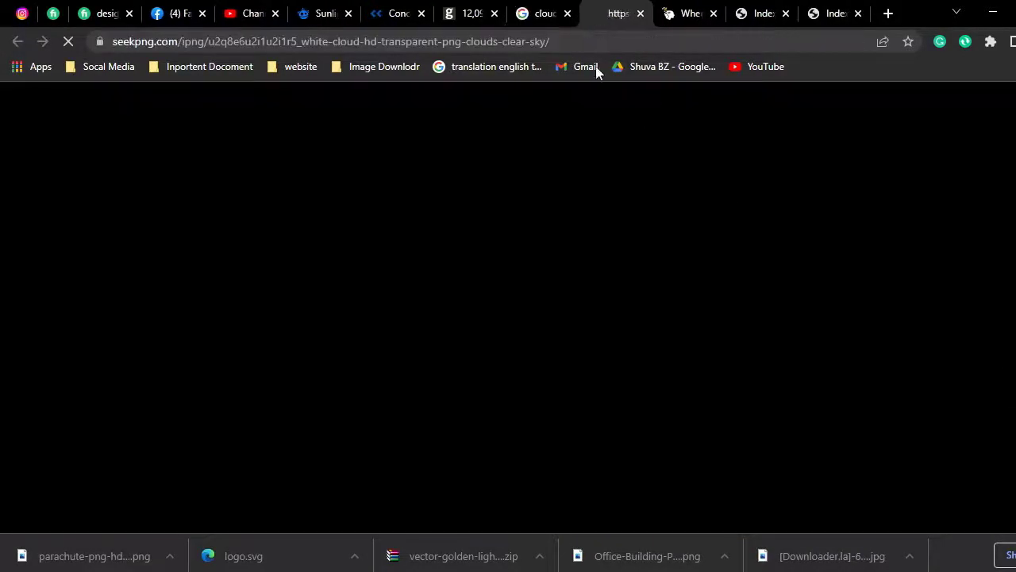
click(548, 14)
scroll(585, 420, down, 3)
scroll(367, 402, down, 3)
scroll(367, 403, down, 3)
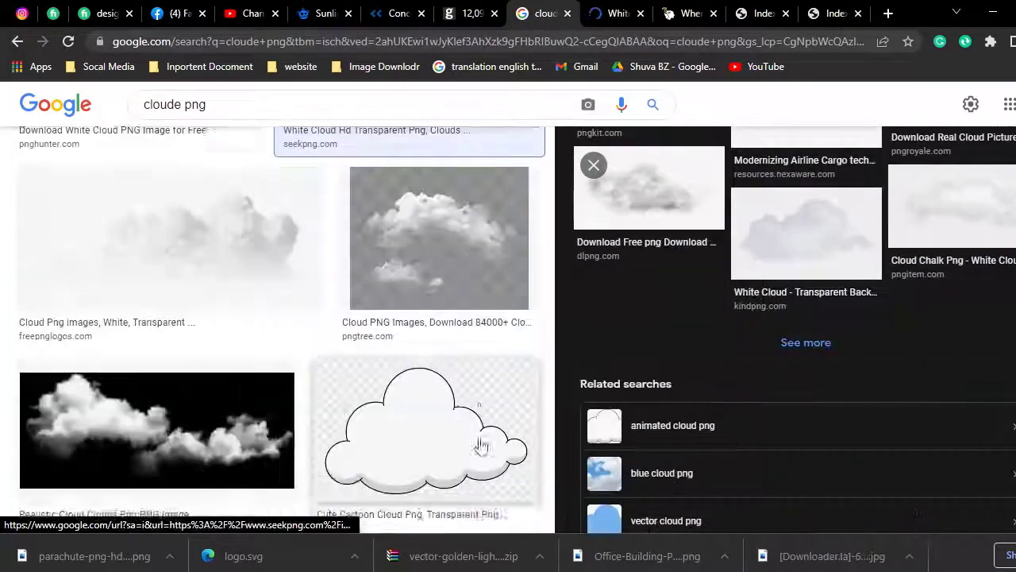
scroll(481, 447, up, 1)
scroll(588, 318, down, 5)
click(593, 166)
scroll(477, 405, down, 5)
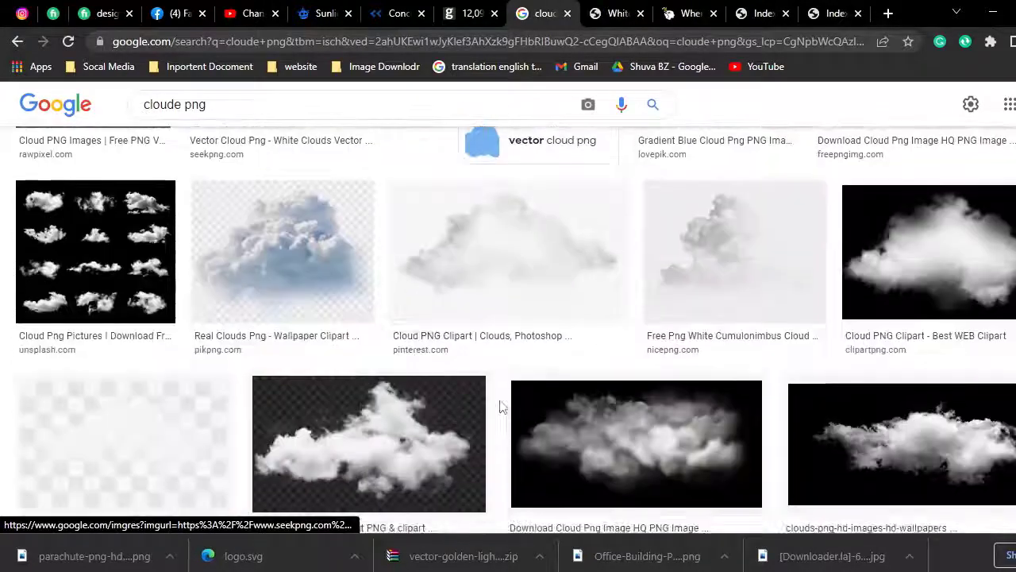
scroll(465, 381, down, 2)
click(465, 374)
Open the SeekPNG and CityPNG white cloud pages and request SeekPNG's free download.
click(828, 334)
click(643, 15)
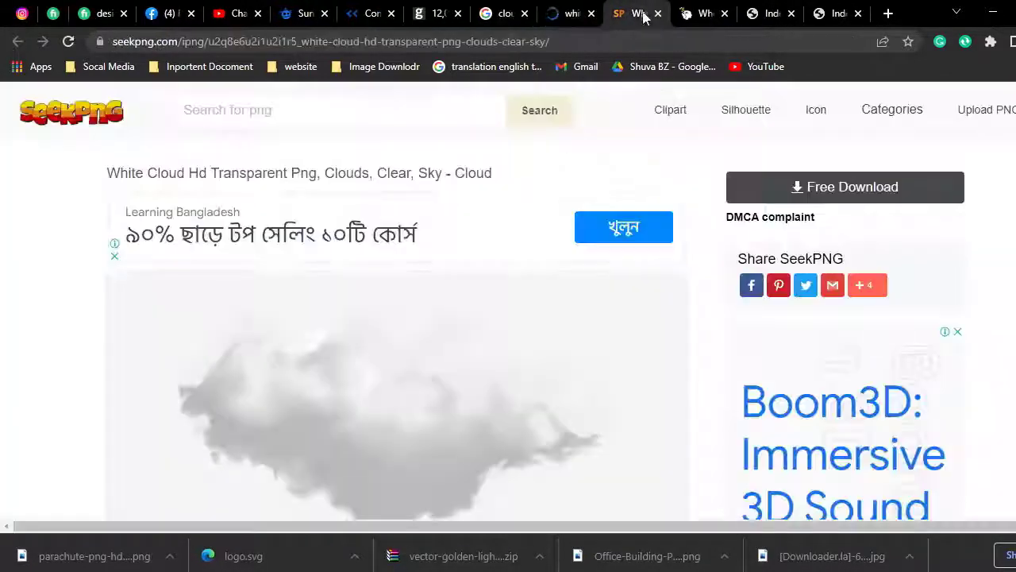
click(789, 196)
click(504, 14)
click(572, 14)
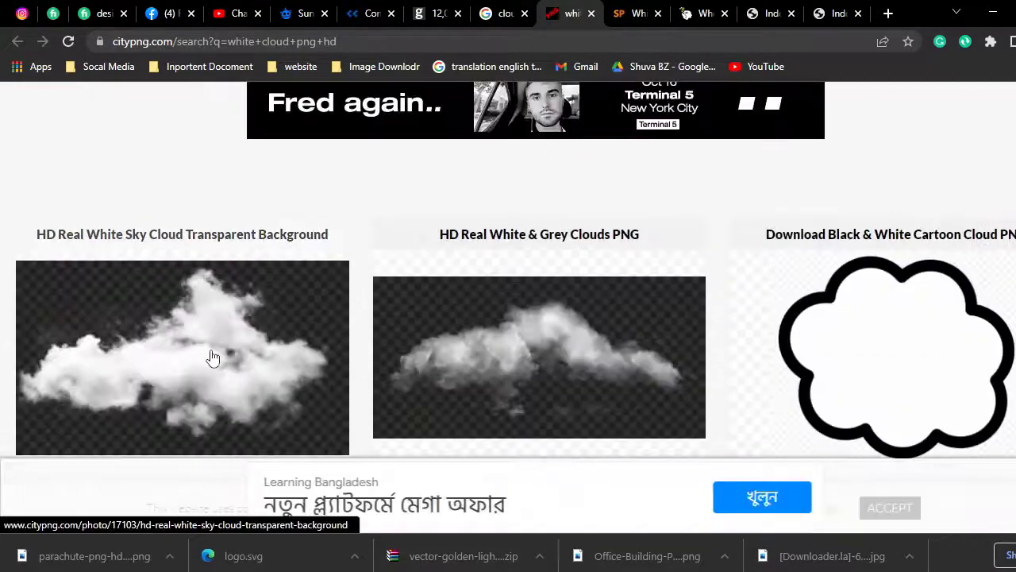
Download CityPNG's HD Real White Sky Cloud image, dismissing the pop-up ad.
scroll(386, 357, down, 1)
click(386, 357)
scroll(608, 334, down, 3)
scroll(579, 408, down, 5)
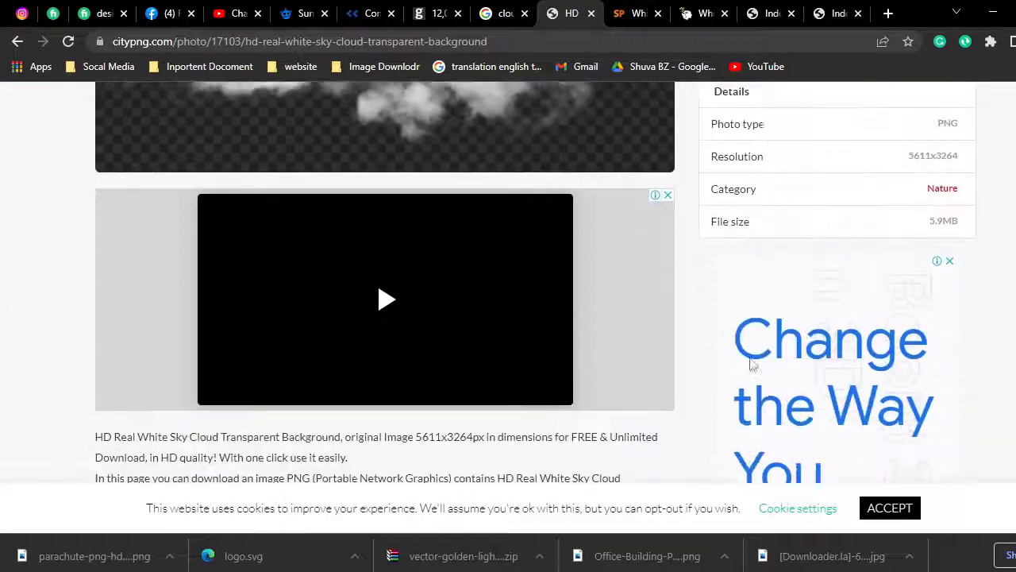
scroll(548, 363, down, 2)
scroll(574, 336, down, 5)
scroll(510, 357, down, 2)
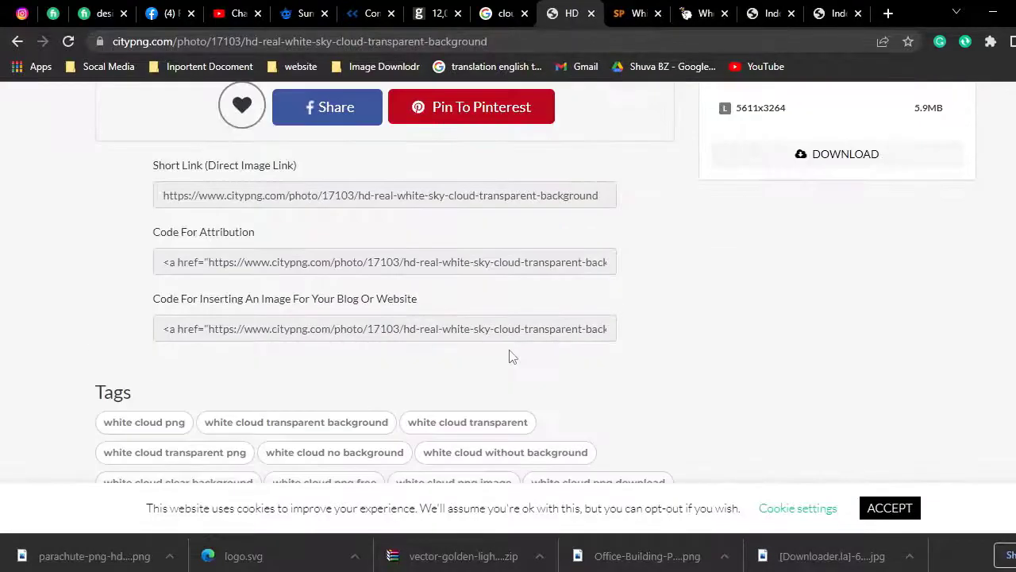
scroll(509, 357, down, 4)
scroll(510, 356, up, 5)
click(744, 371)
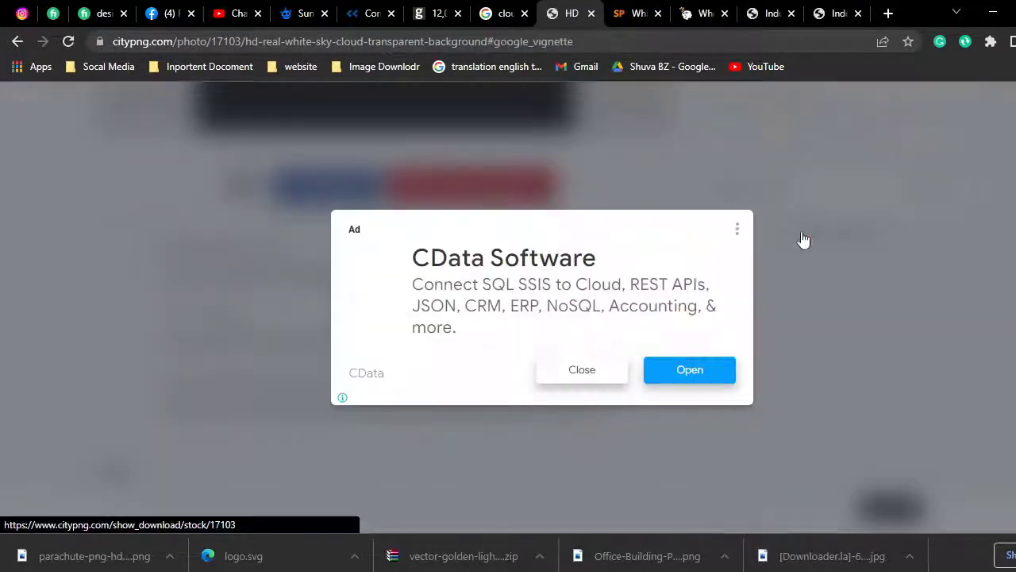
click(613, 361)
Save SeekPNG's white cloud as a PNG file, cancelling the duplicate save.
key(ctrl+Tab)
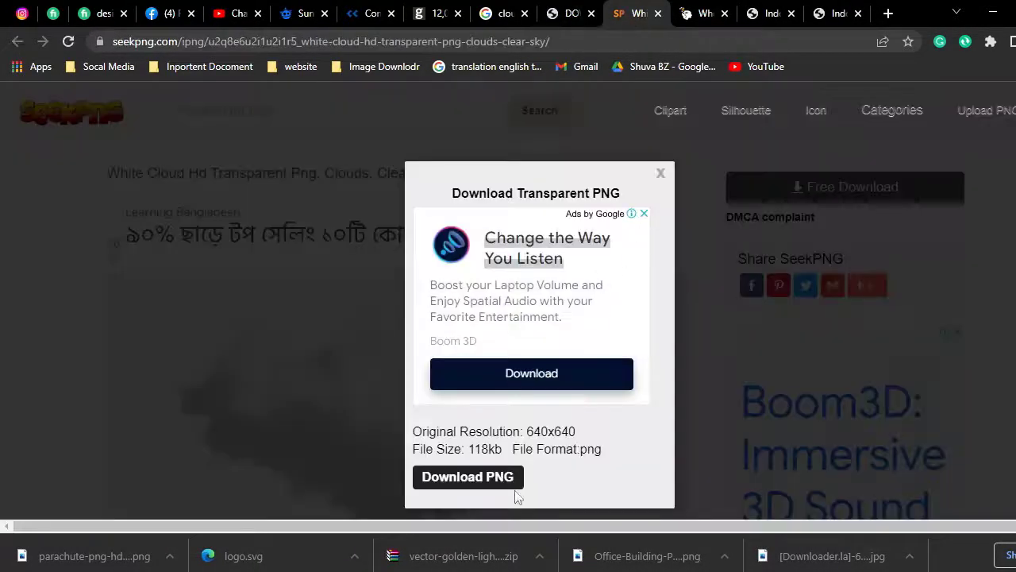
click(512, 481)
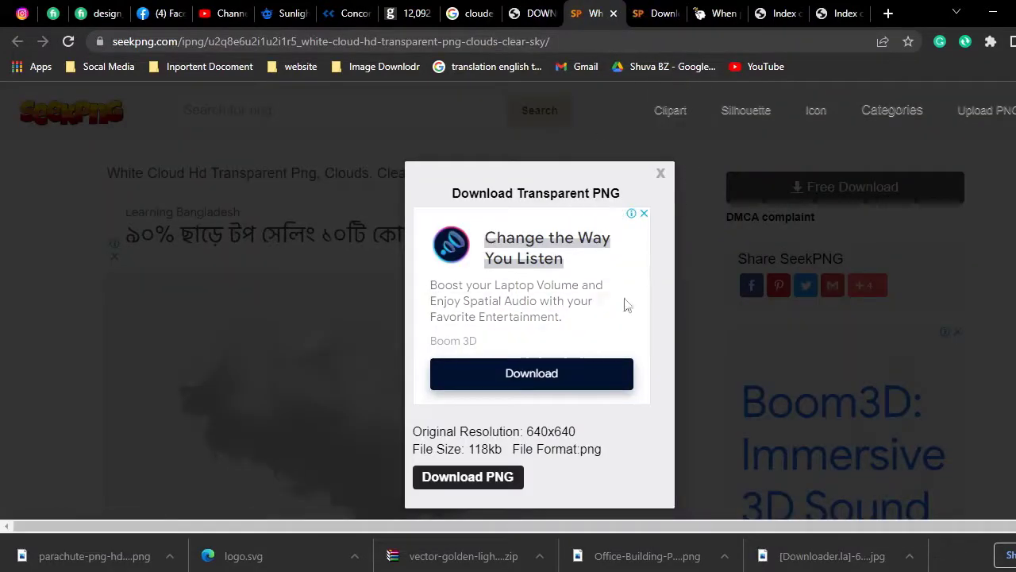
click(491, 480)
key(Return)
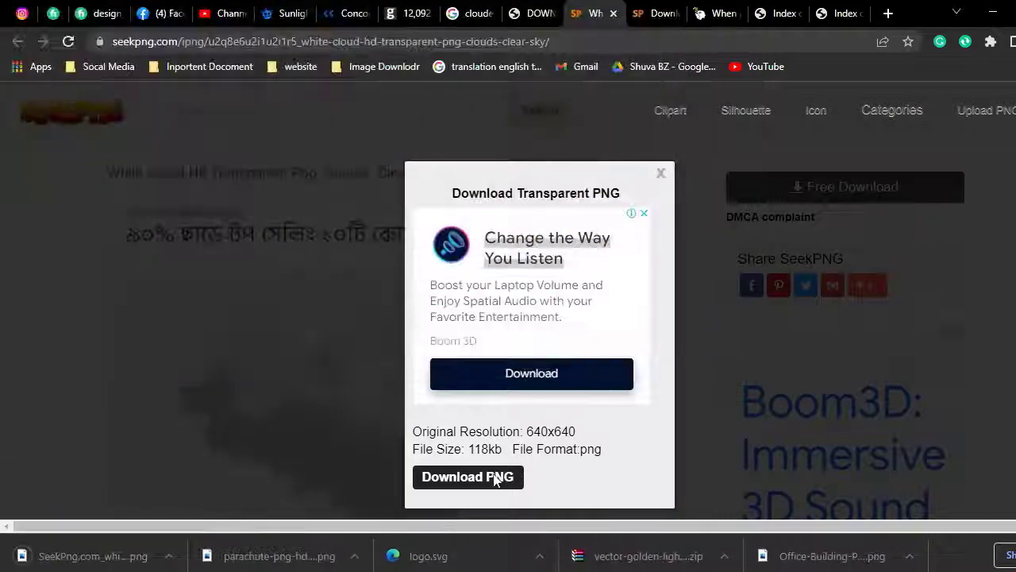
click(494, 480)
key(Return)
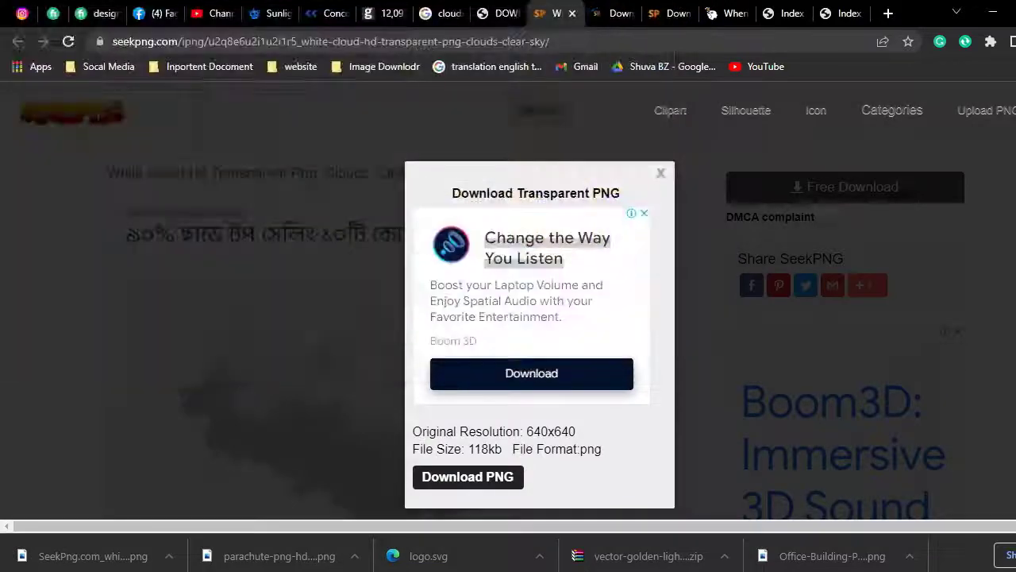
click(635, 354)
Show the downloaded cloud file in its folder and select it.
click(168, 556)
click(225, 496)
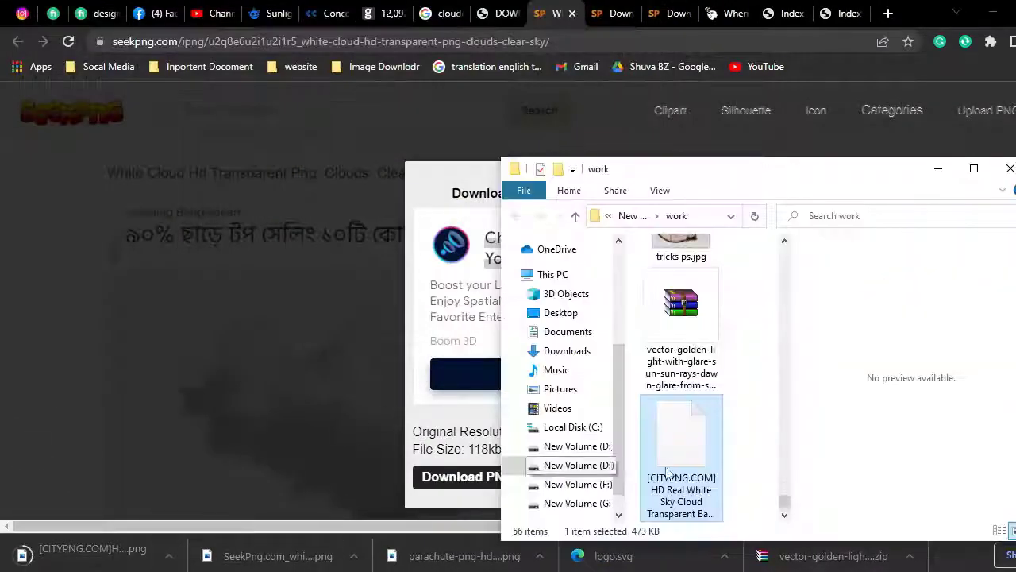
click(353, 556)
click(381, 498)
Place the SeekPNG cloud beside the tower, nearly level and slightly smaller.
mouse_move(680, 273)
mouse_down()
mouse_move(544, 365)
mouse_move(498, 324)
mouse_up()
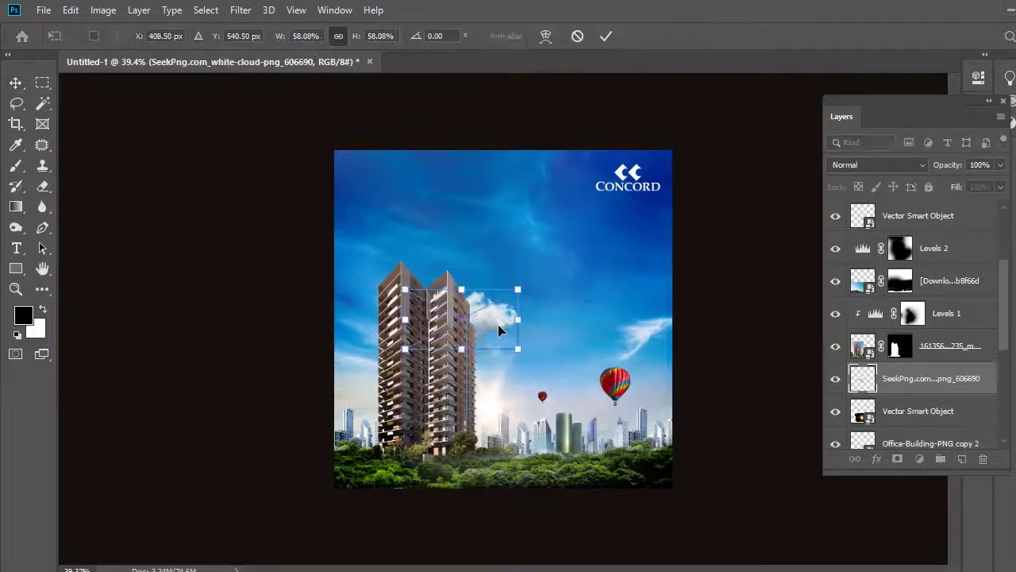
drag(553, 286, 476, 360)
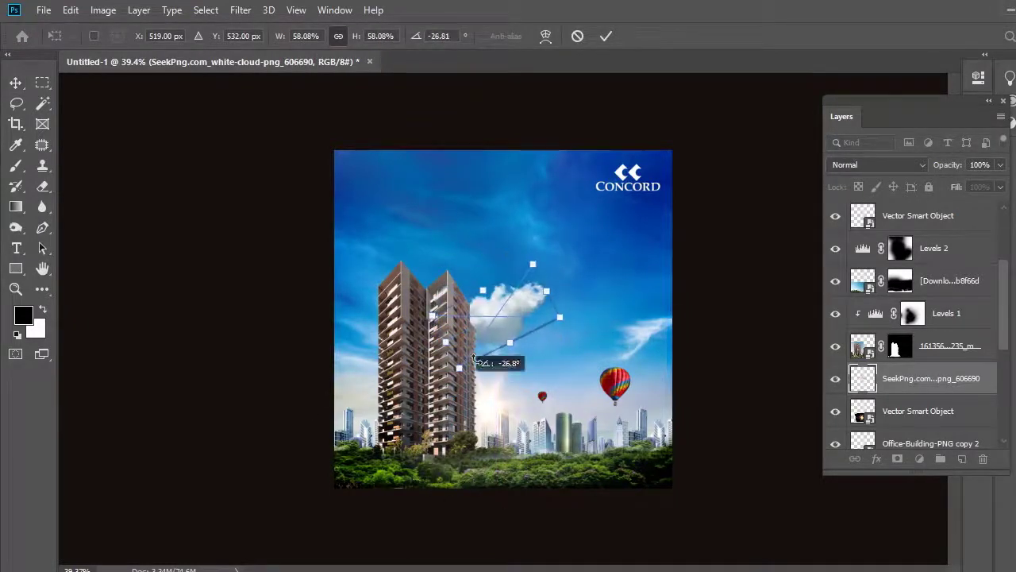
drag(553, 272, 551, 283)
key(Return)
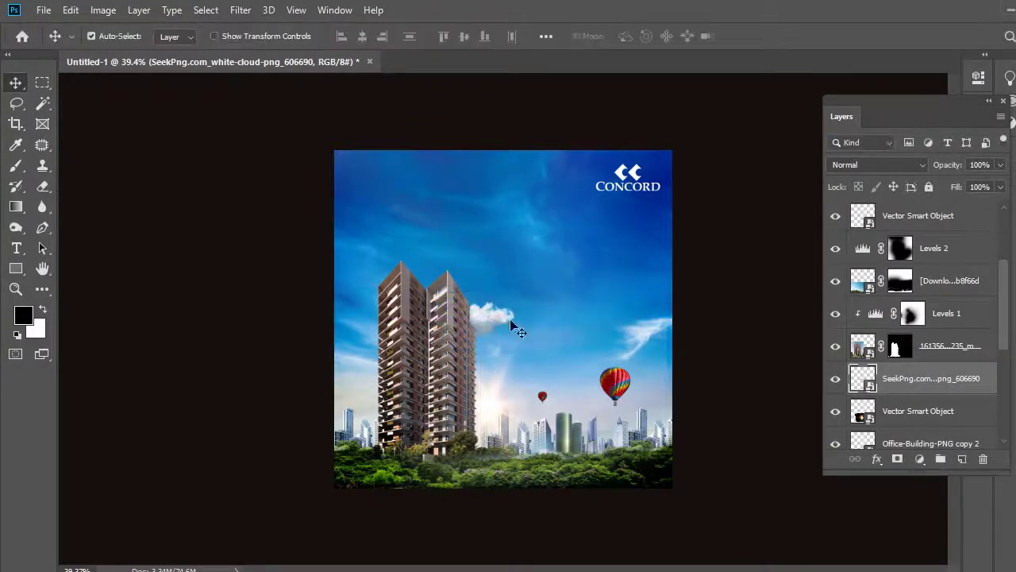
Bring in the CityPNG cloud, shrink it, and move it to the tower's left side.
key(alt+Tab)
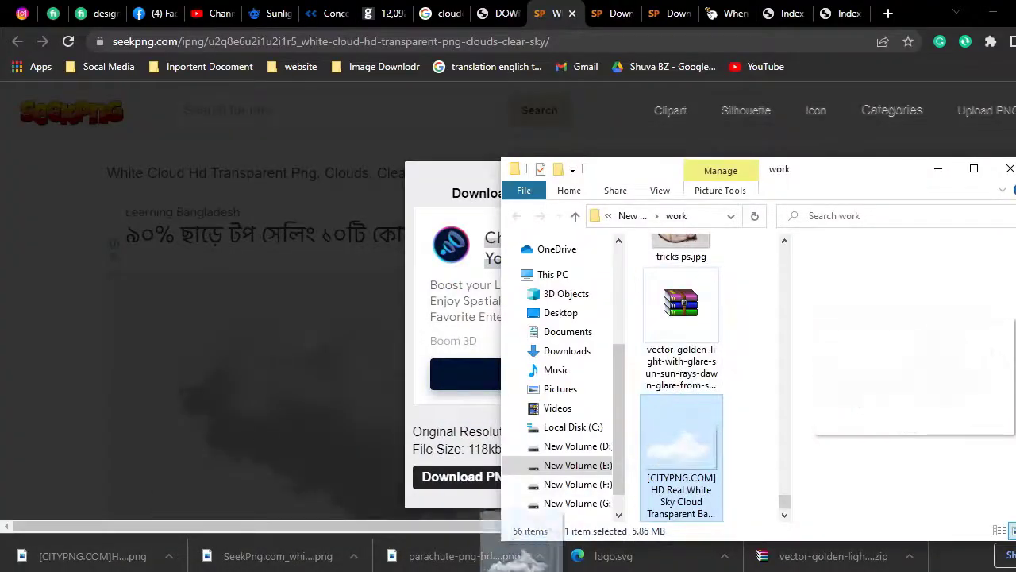
key(alt+Tab)
mouse_move(520, 349)
mouse_down()
mouse_move(671, 417)
mouse_move(528, 340)
mouse_up()
drag(430, 260, 418, 302)
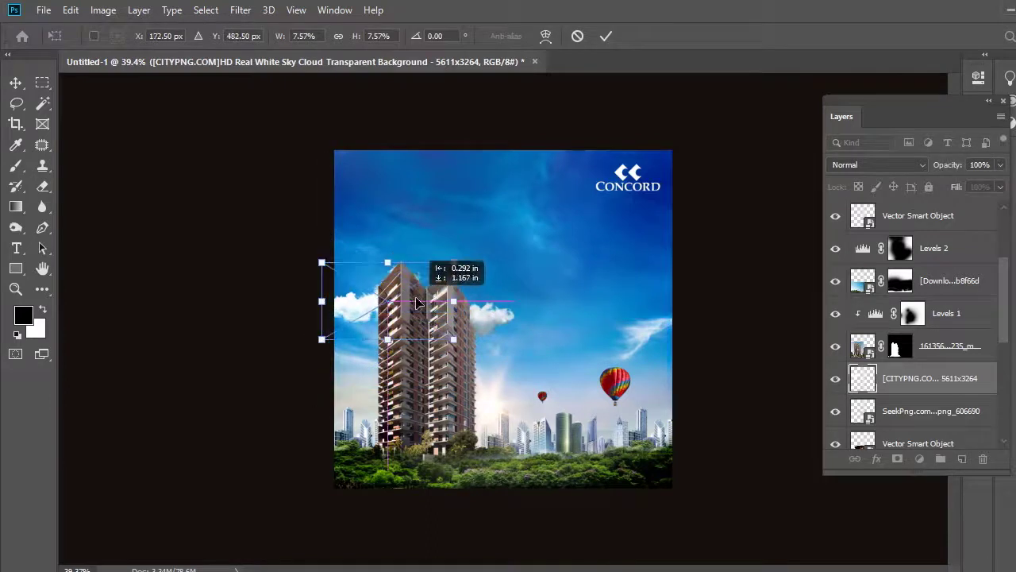
drag(331, 306, 334, 306)
drag(359, 307, 487, 335)
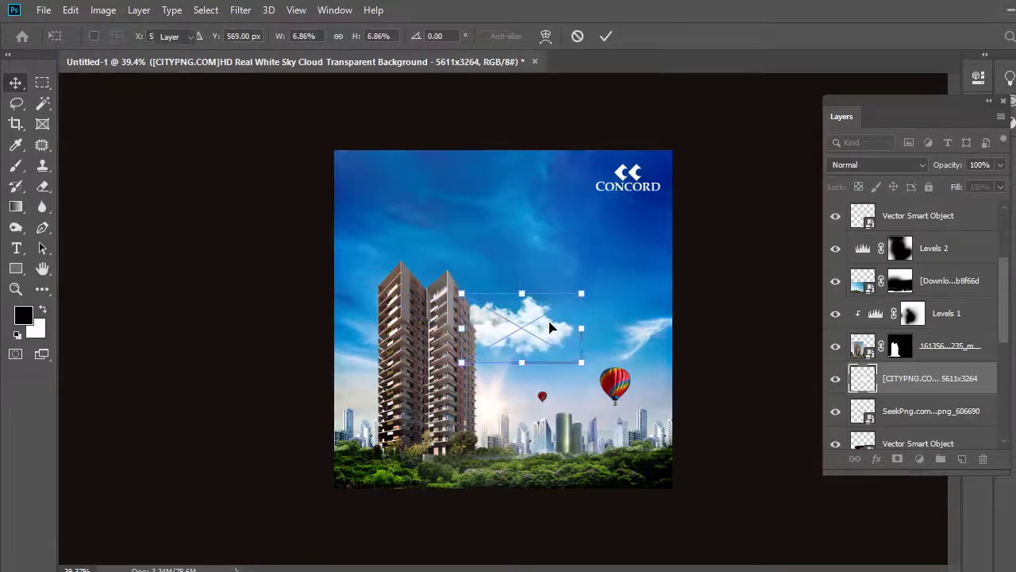
key(Return)
mouse_move(551, 328)
mouse_down()
mouse_move(493, 330)
mouse_move(568, 278)
mouse_up()
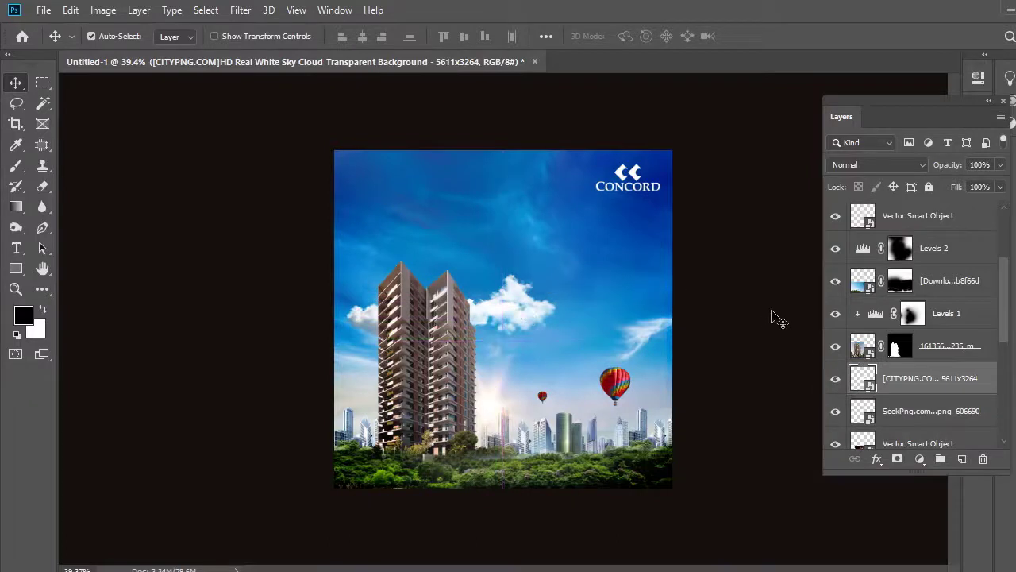
Nudge the left cloud slightly lower with Free Transform.
key(ctrl+t)
mouse_move(517, 306)
mouse_down()
mouse_move(516, 323)
mouse_move(502, 319)
mouse_up()
click(367, 325)
click(512, 328)
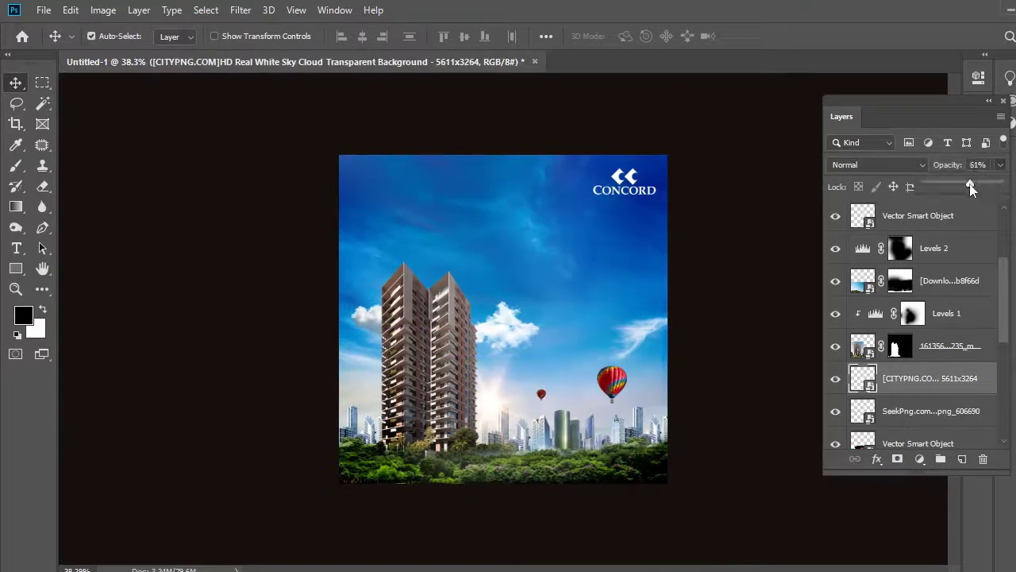
click(392, 320)
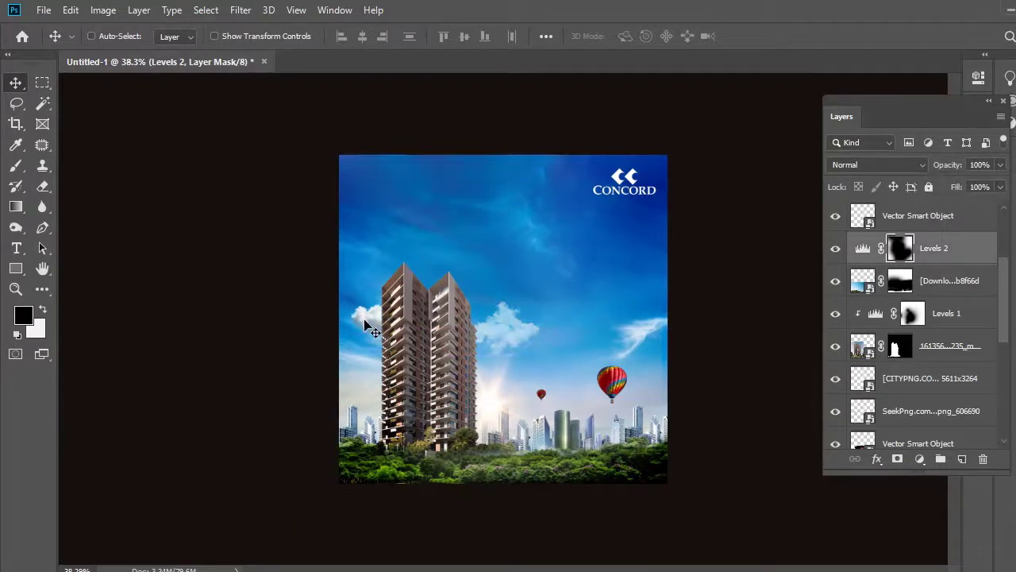
Fade the SeekPNG cloud to about 78% opacity, raise it slightly, and lower the left cloud's opacity.
right_click(368, 326)
click(378, 339)
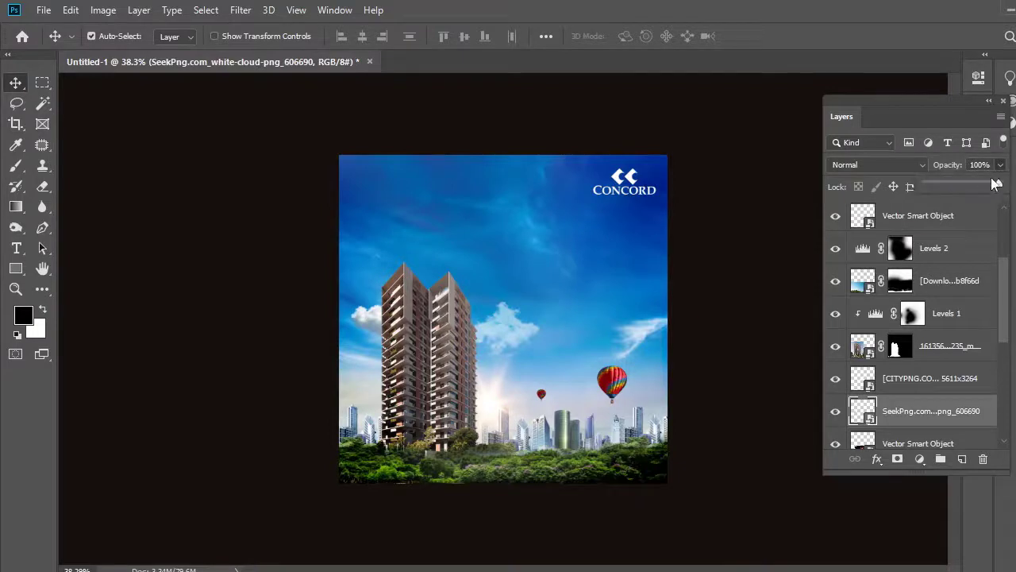
drag(436, 350, 387, 341)
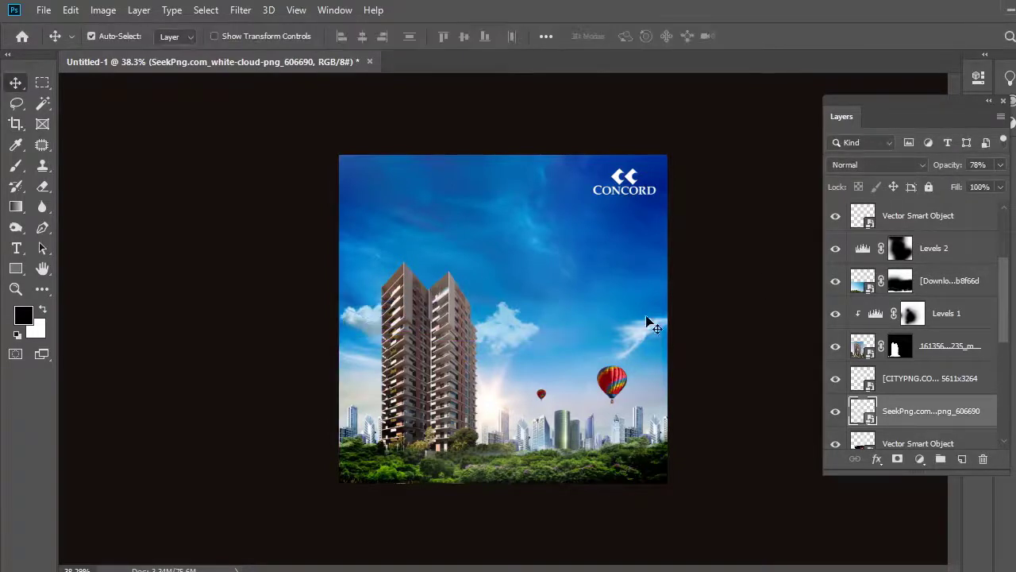
drag(520, 334, 512, 320)
click(701, 317)
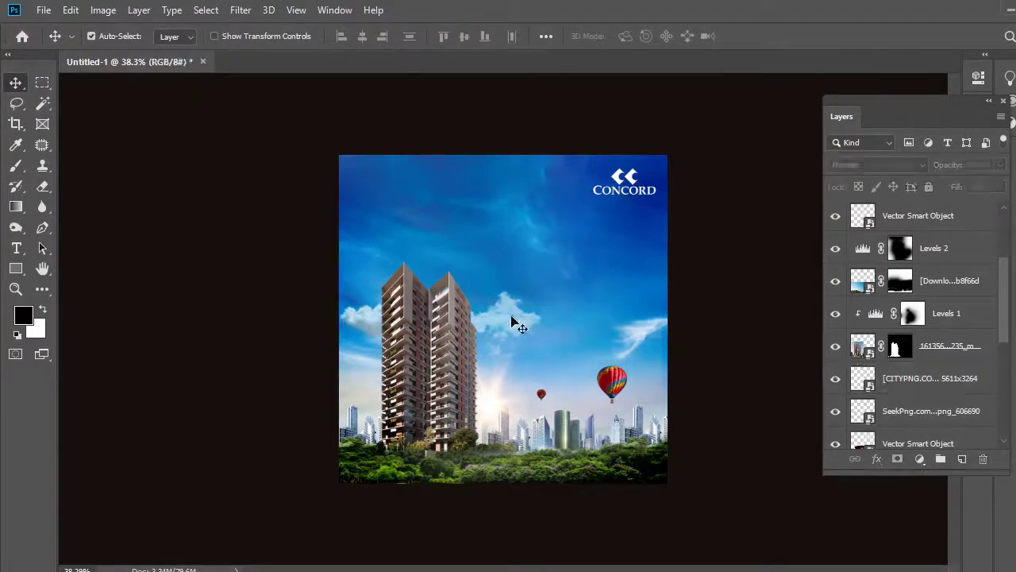
key(ctrl+z)
click(1001, 164)
click(681, 319)
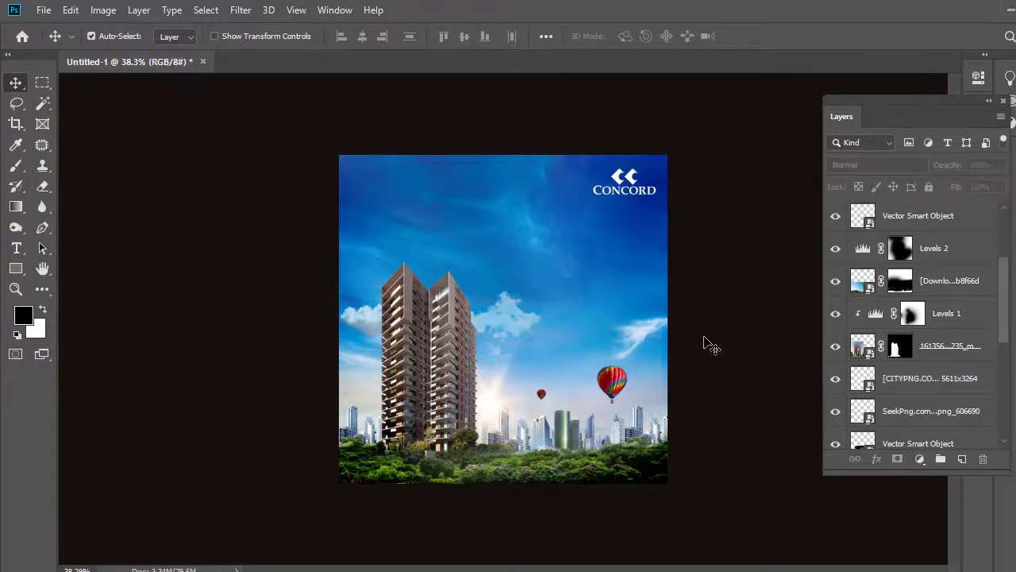
Search Google Images for 'bard png', correcting the mistyped 'blood' query.
key(alt+Tab)
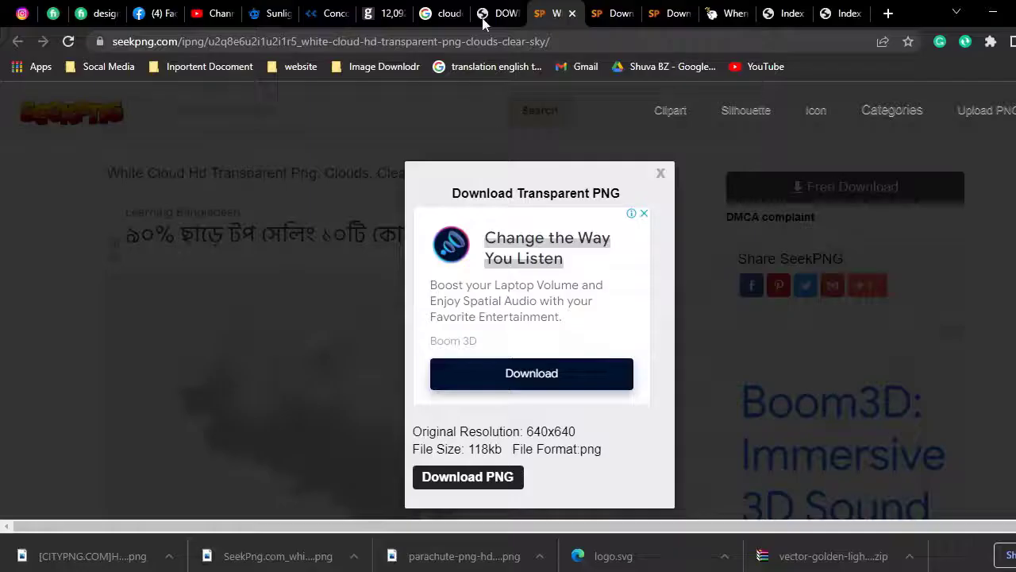
click(440, 14)
click(184, 104)
text(bl)
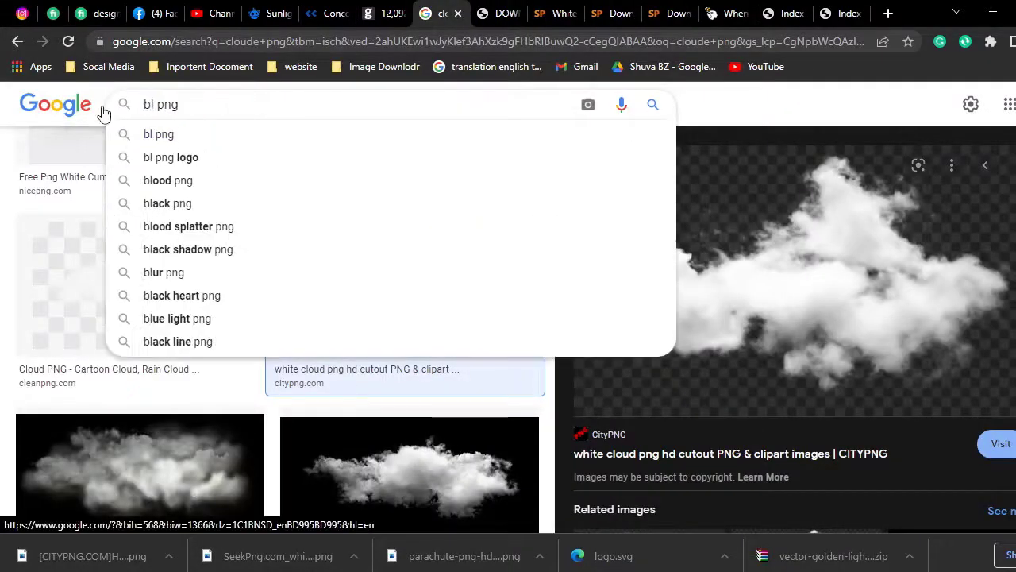
text(ood)
key(Return)
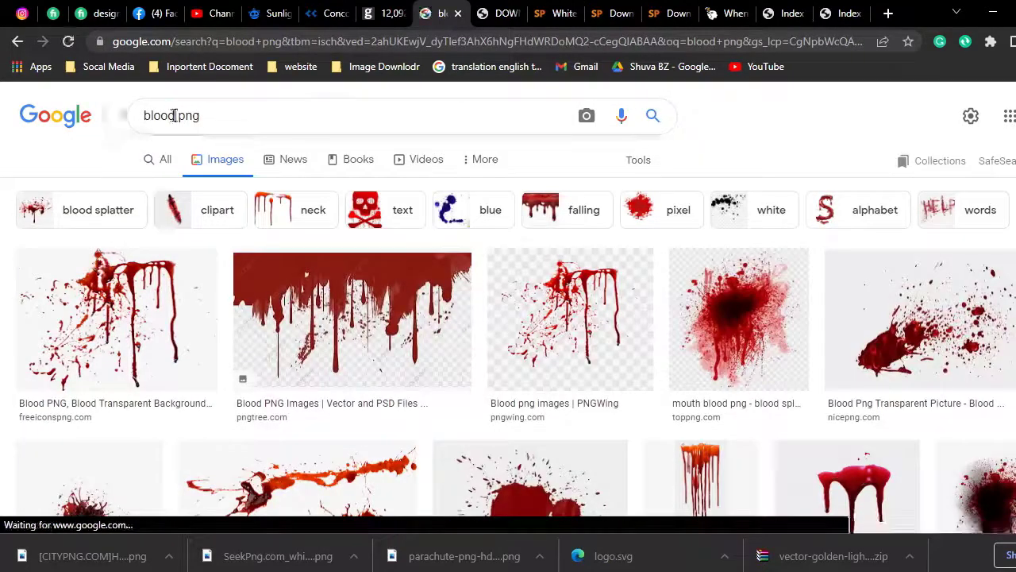
double_click(171, 115)
text(bard)
key(Return)
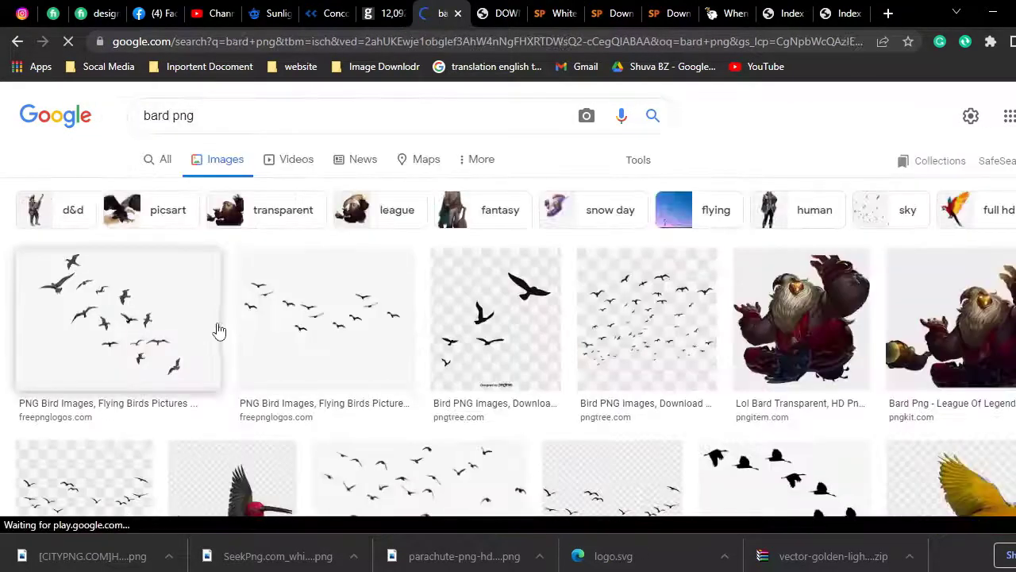
Open the flying-birds image from the results and save it to disk.
scroll(272, 334, down, 1)
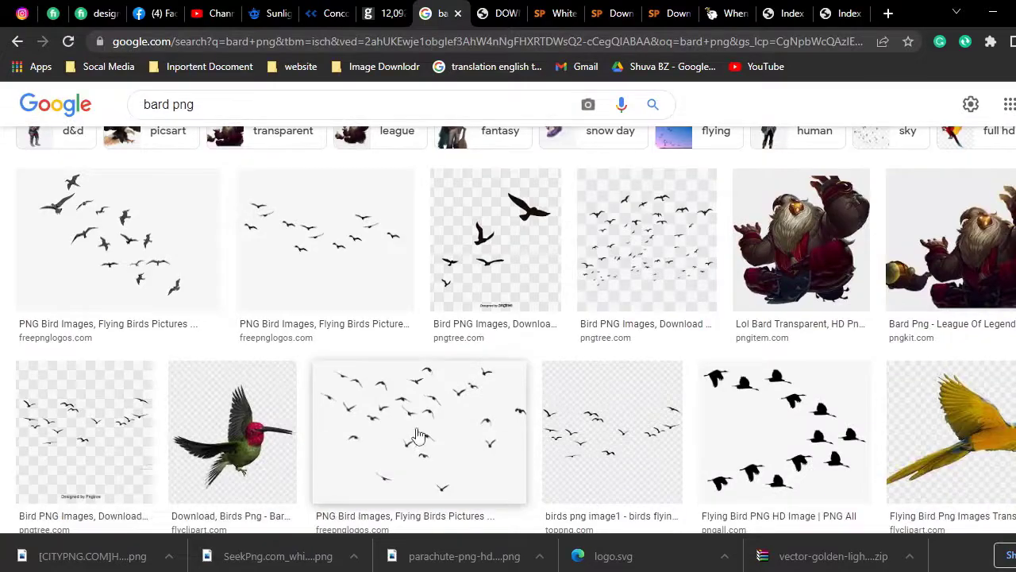
scroll(494, 436, down, 4)
scroll(660, 353, down, 1)
scroll(660, 353, down, 2)
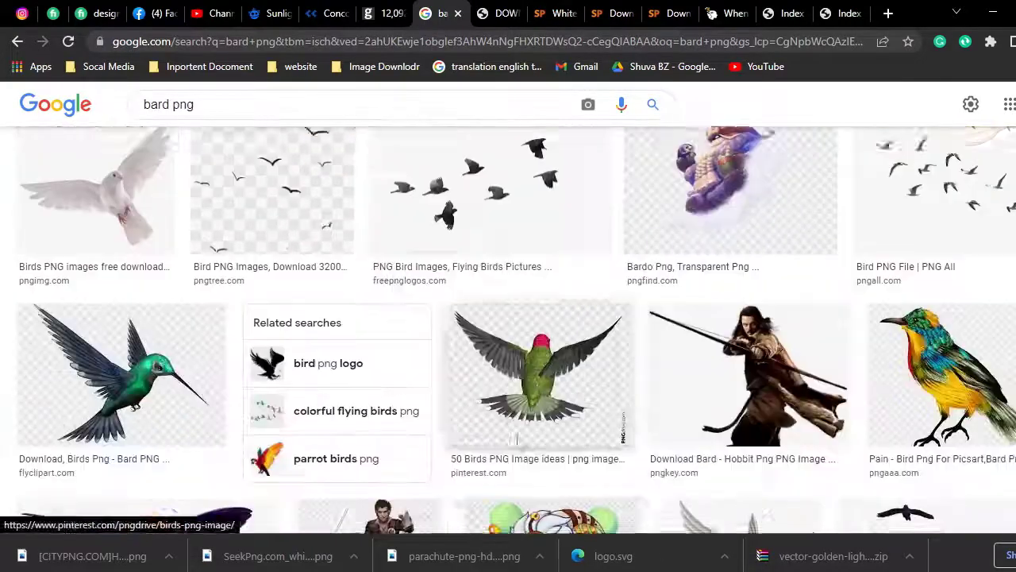
scroll(476, 349, up, 1)
scroll(389, 349, up, 3)
scroll(389, 343, up, 2)
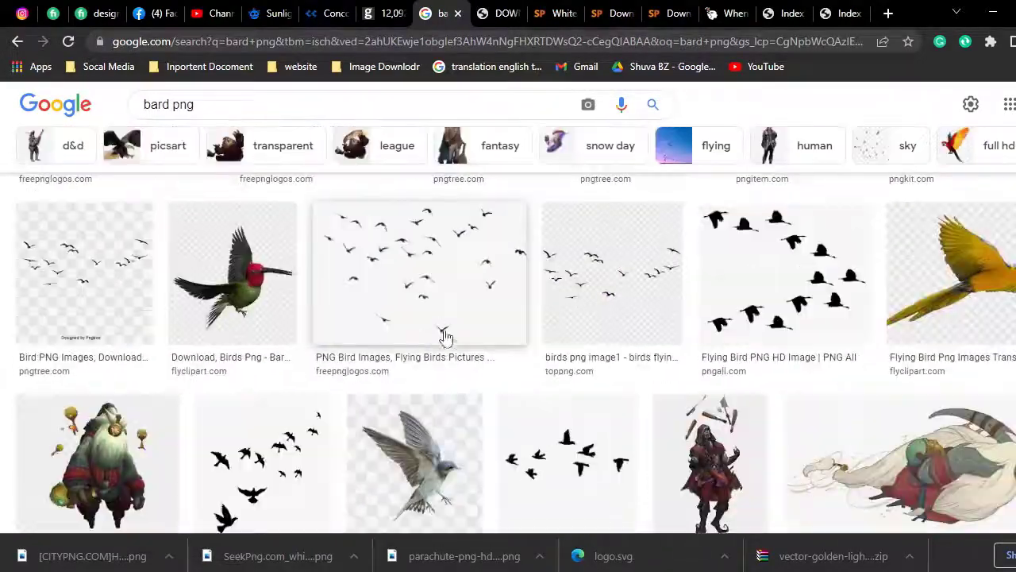
click(445, 331)
right_click(823, 297)
click(881, 462)
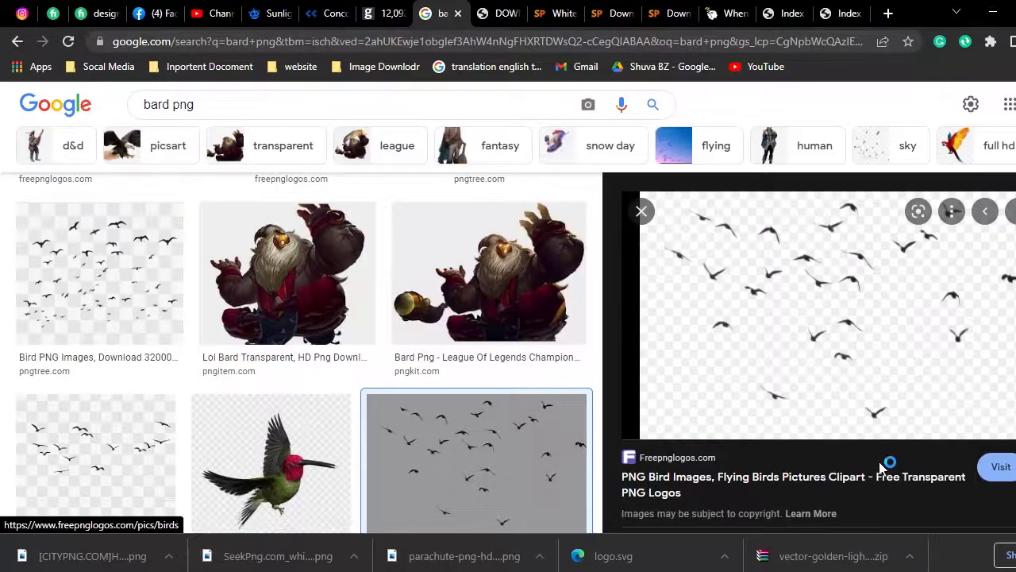
key(Return)
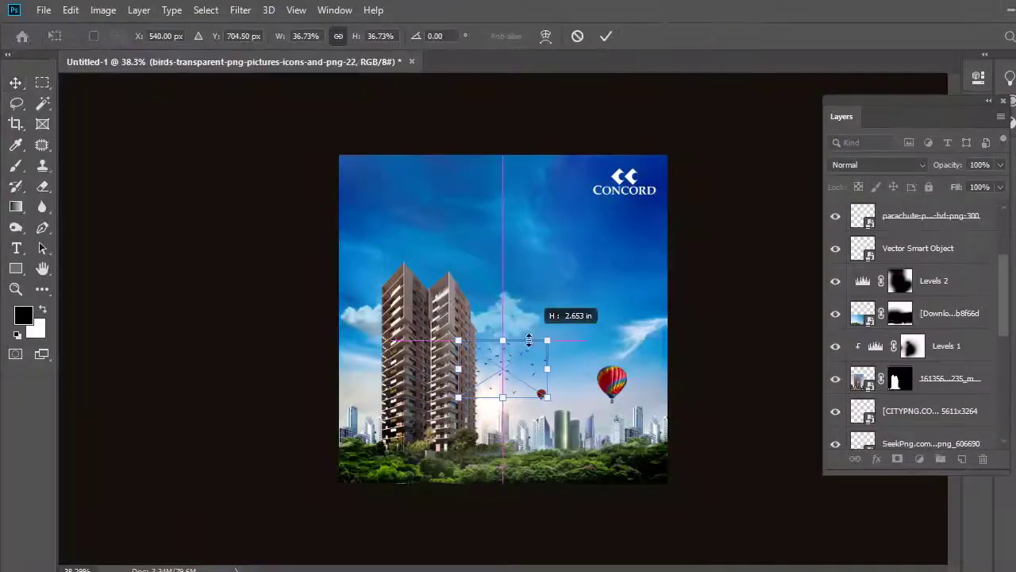
Commit the scaled-down birds PNG and move the small flock to the left edge below the cloud.
key(Return)
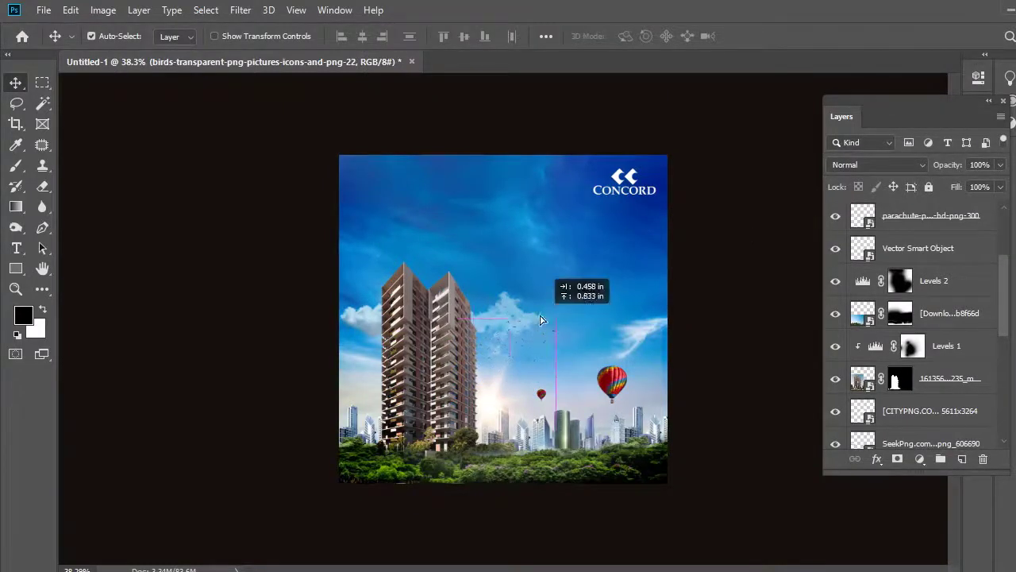
drag(528, 338, 529, 340)
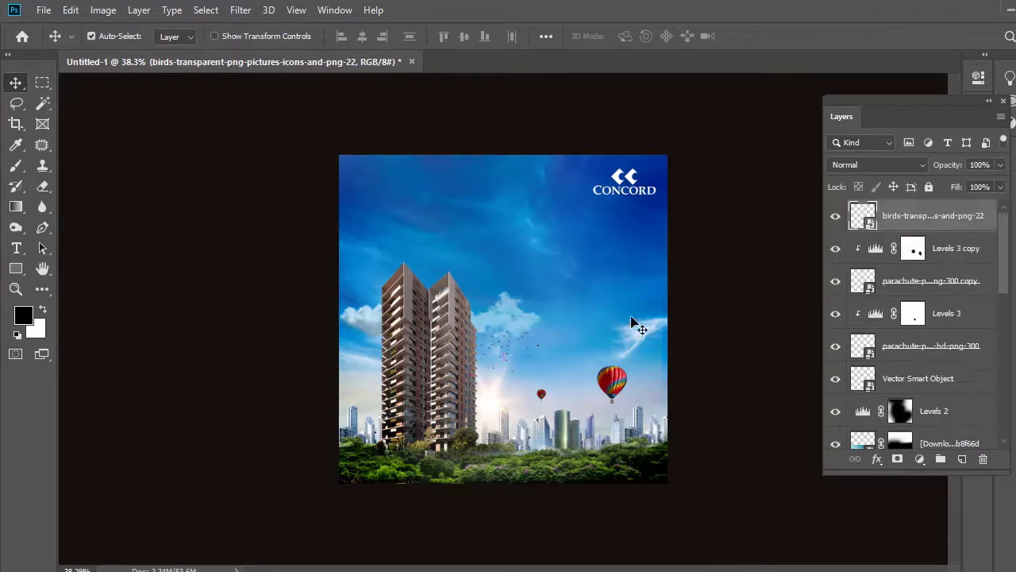
mouse_move(475, 370)
mouse_down()
mouse_move(566, 315)
mouse_move(553, 349)
mouse_up()
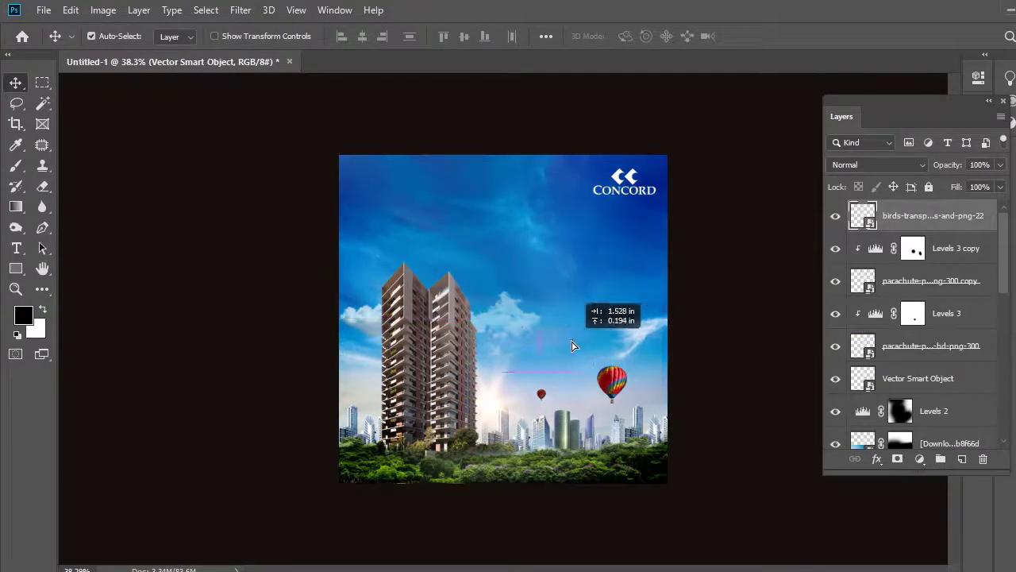
click(754, 353)
key(ctrl+plus)
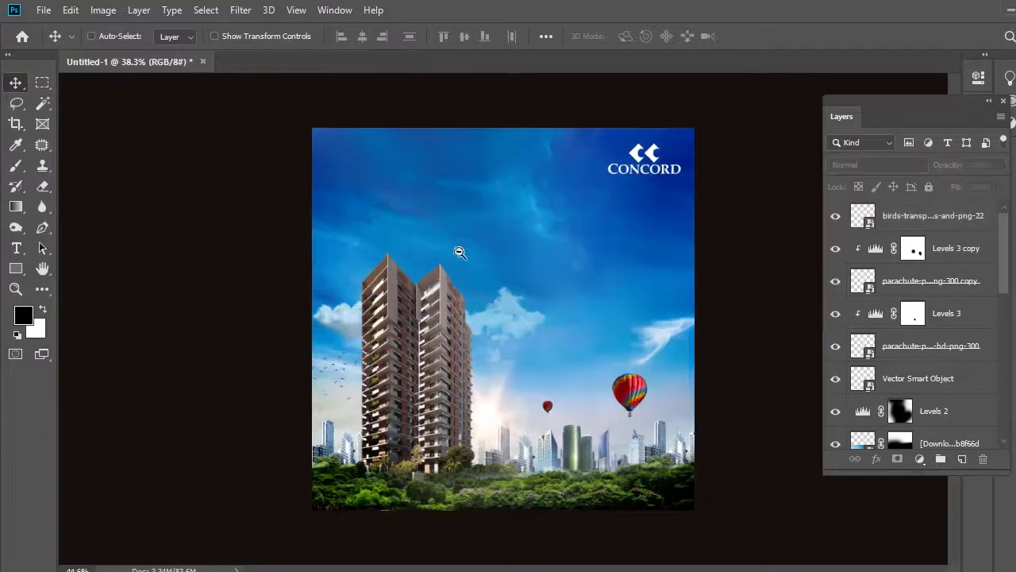
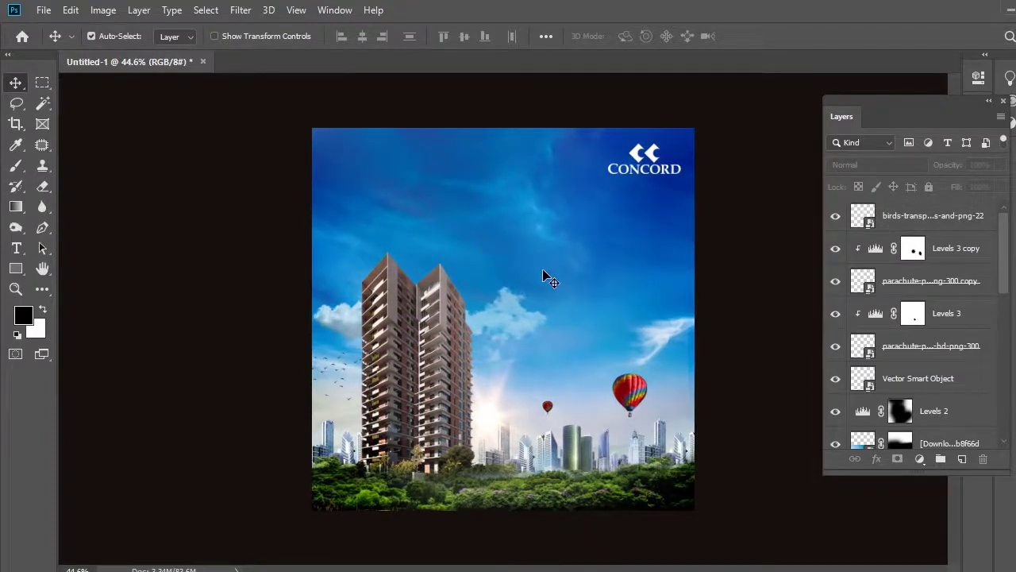
Minimise the Concord poster window in Photoshop to bring Chrome forward.
click(567, 562)
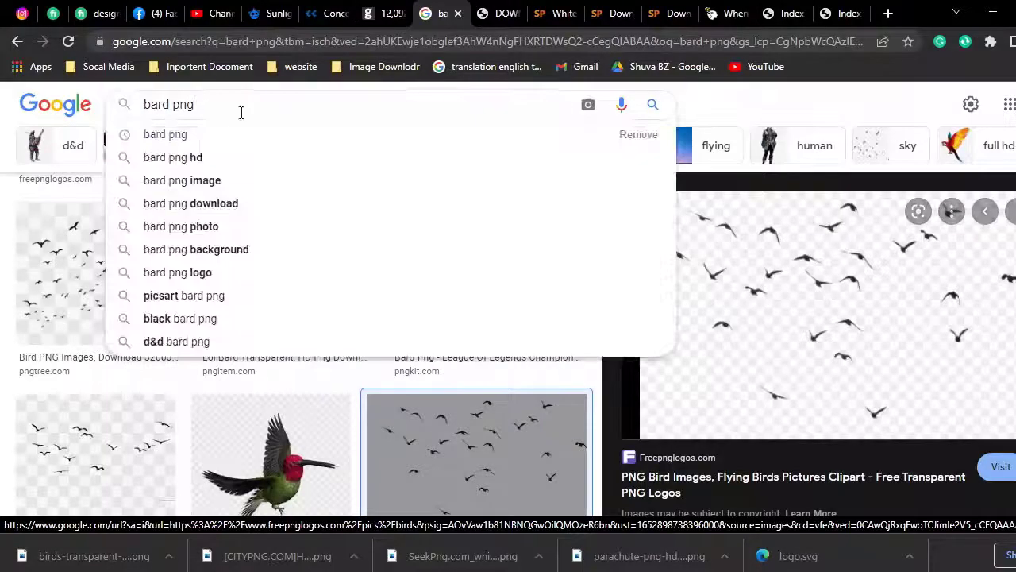
Search Google Images for 'tree png' and preview a KindPNG tree result.
double_click(156, 104)
text(treepng)
key(Return)
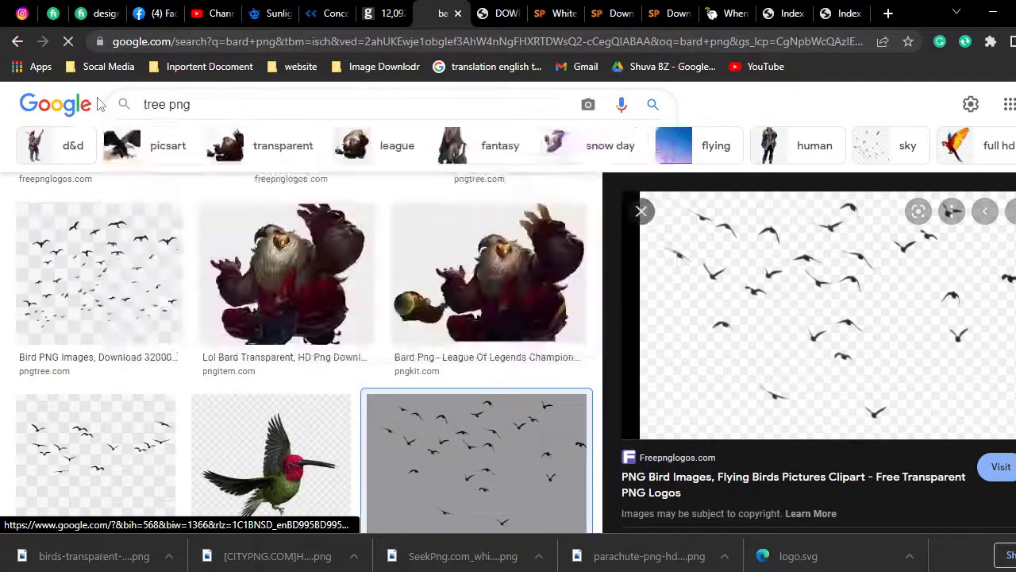
click(370, 318)
scroll(841, 407, down, 3)
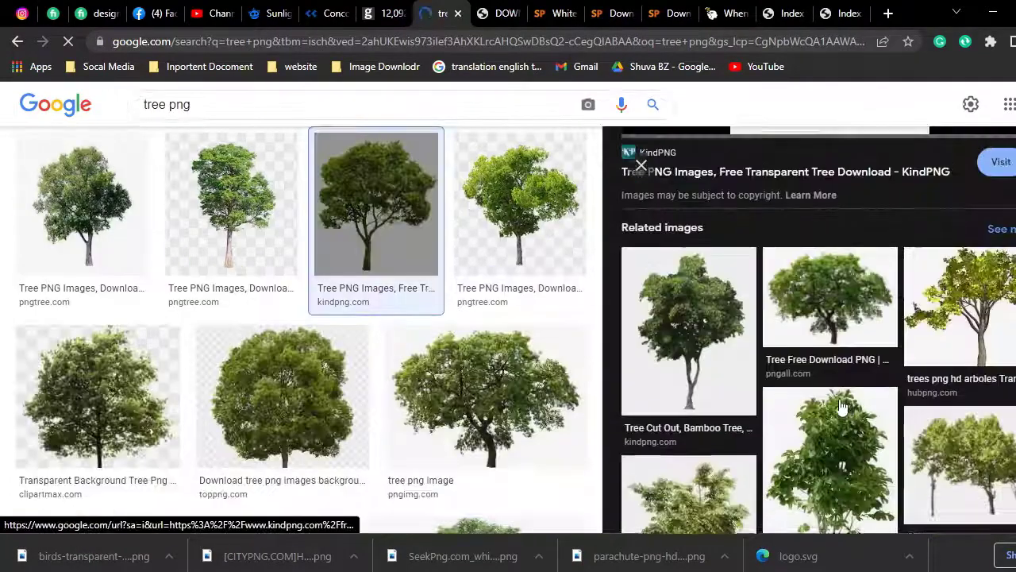
scroll(844, 298, up, 3)
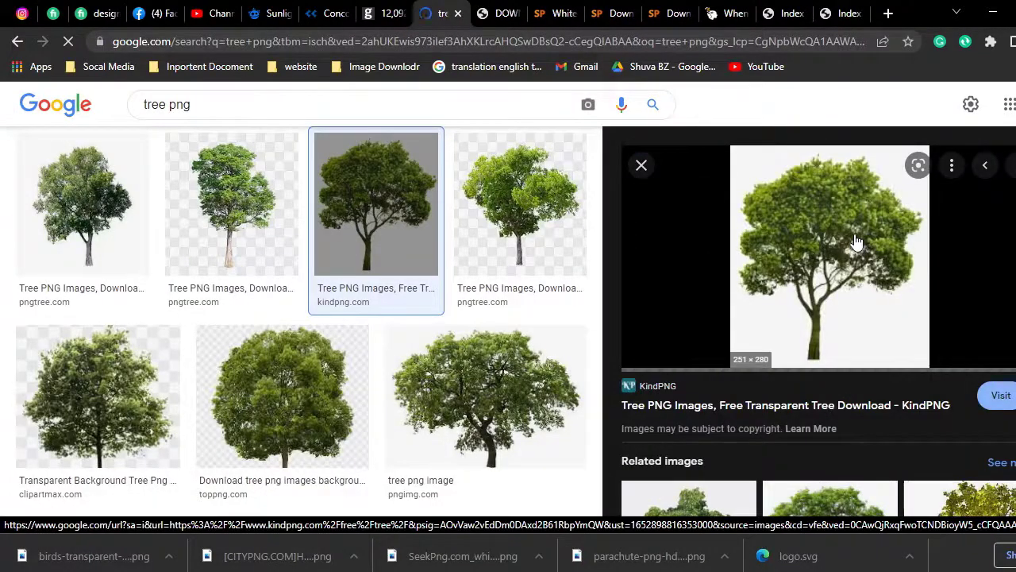
scroll(857, 262, down, 3)
scroll(857, 288, up, 3)
scroll(447, 304, down, 2)
scroll(447, 310, down, 2)
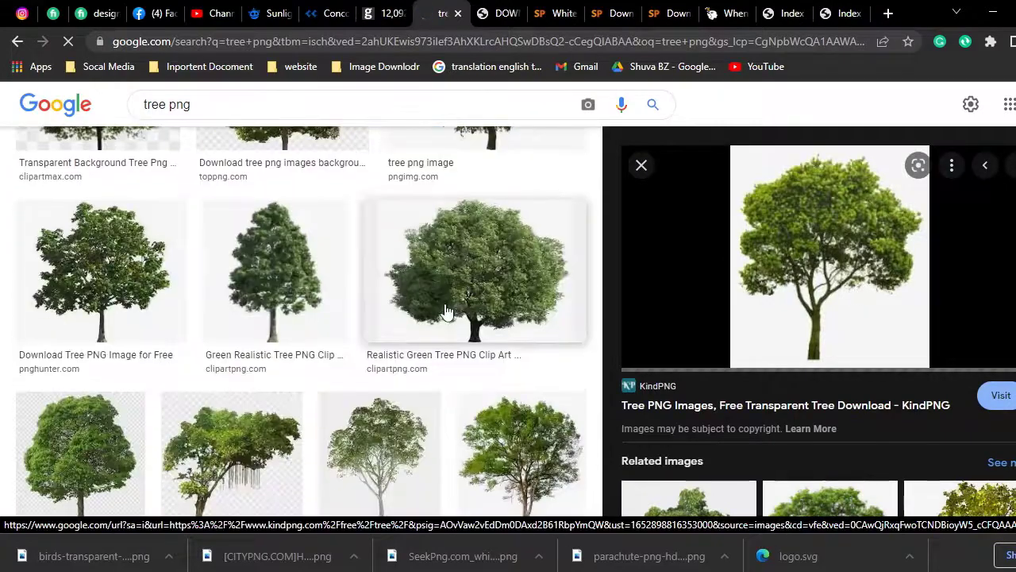
scroll(832, 252, down, 3)
scroll(832, 253, down, 2)
scroll(831, 252, up, 2)
scroll(831, 252, up, 3)
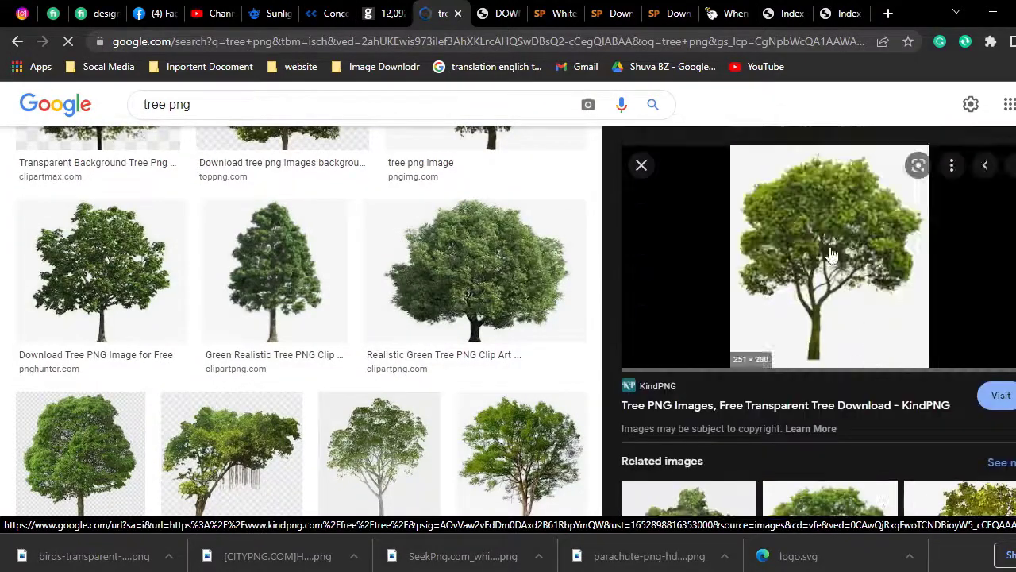
Open the tree's source page, then save the tree image into the work folder.
click(831, 252)
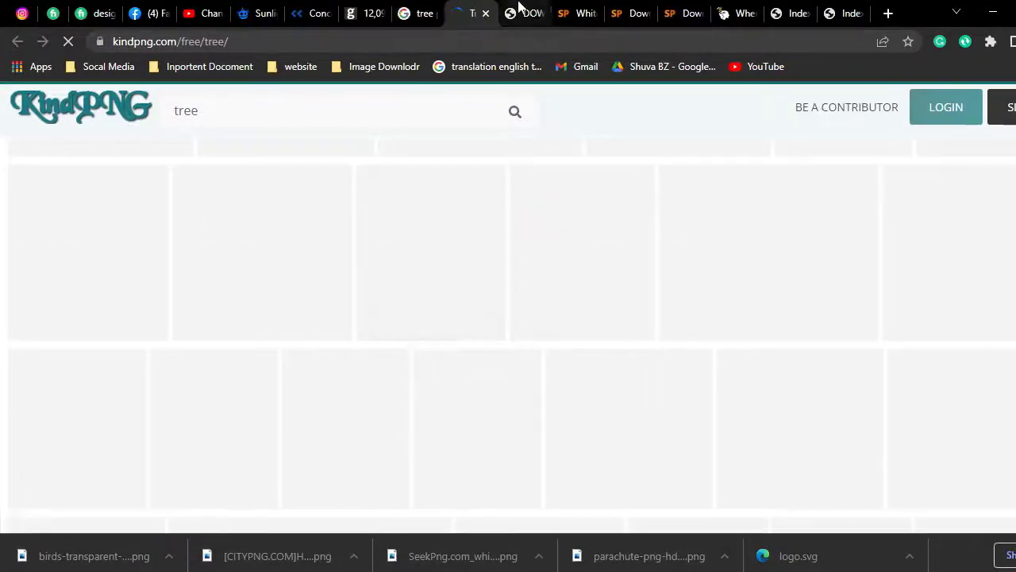
click(419, 12)
right_click(815, 236)
click(869, 405)
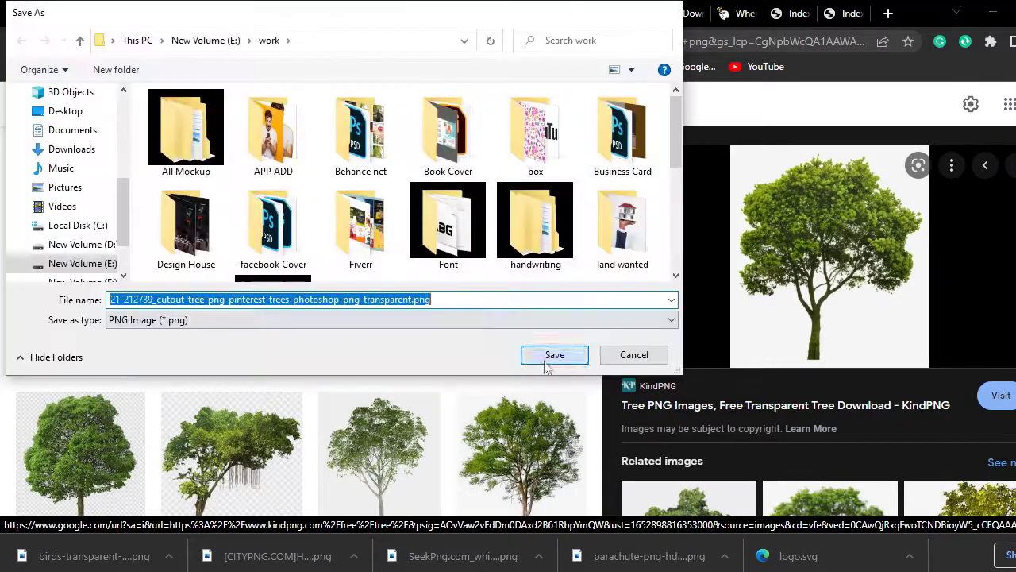
click(551, 442)
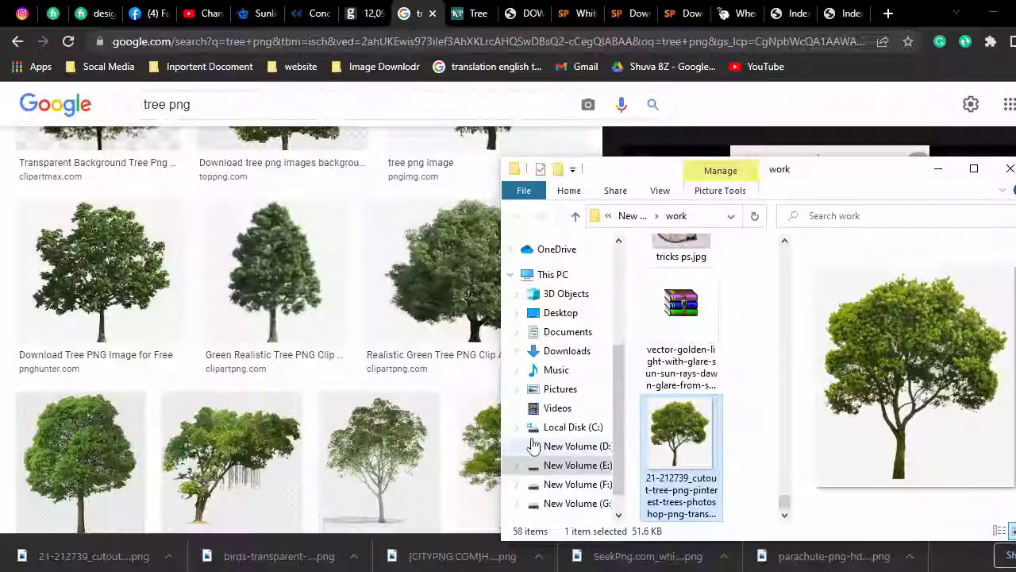
Close the folder window and Getty Images tab, and view KindPNG's tree results.
click(1010, 169)
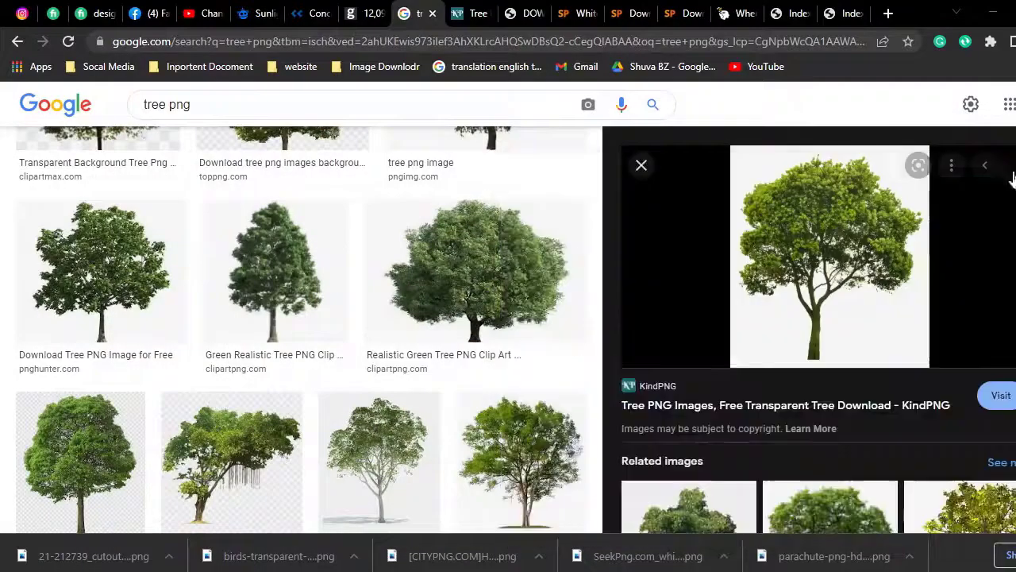
click(359, 11)
click(386, 13)
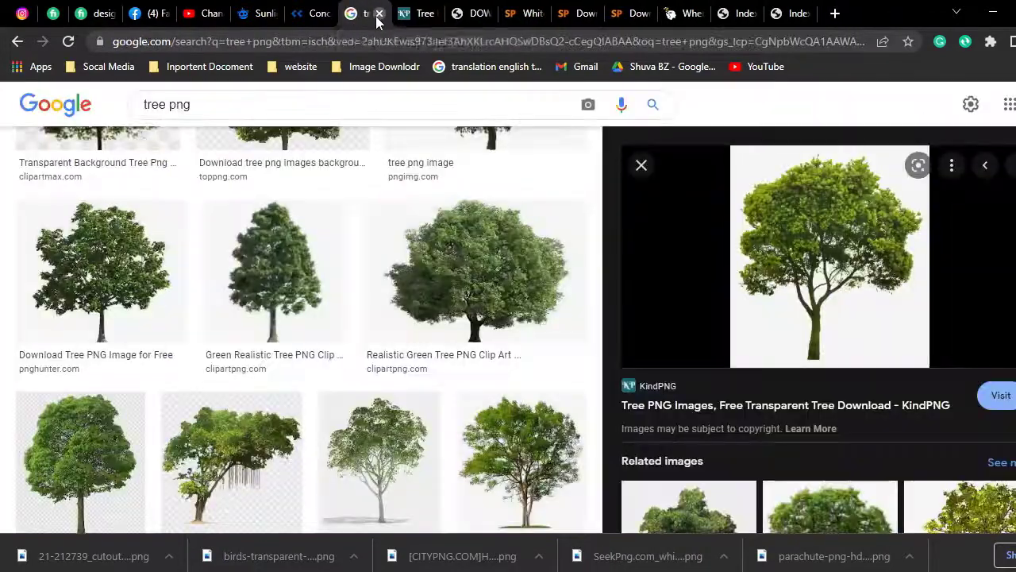
click(404, 14)
scroll(675, 333, up, 4)
scroll(655, 384, down, 5)
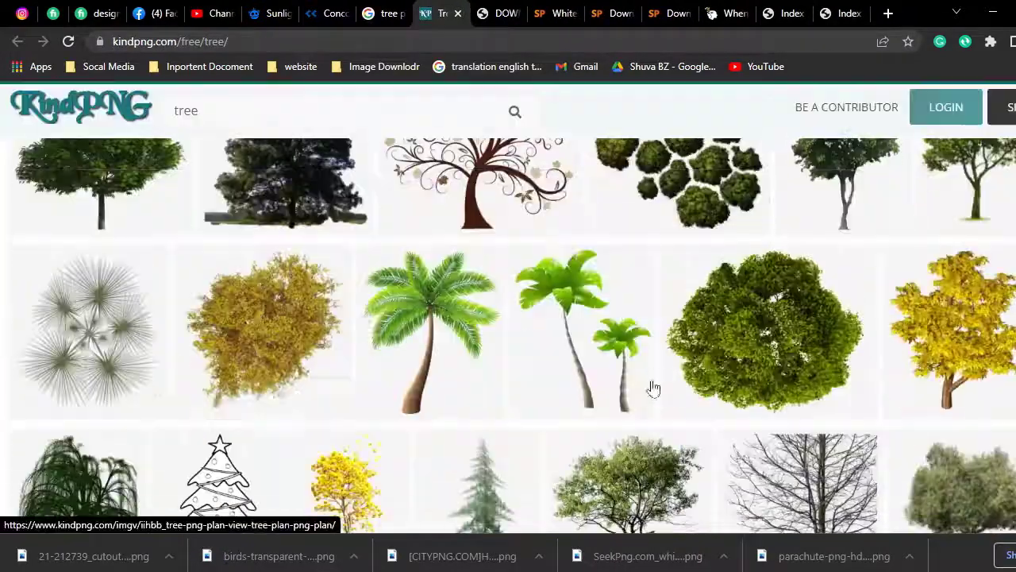
scroll(826, 349, up, 2)
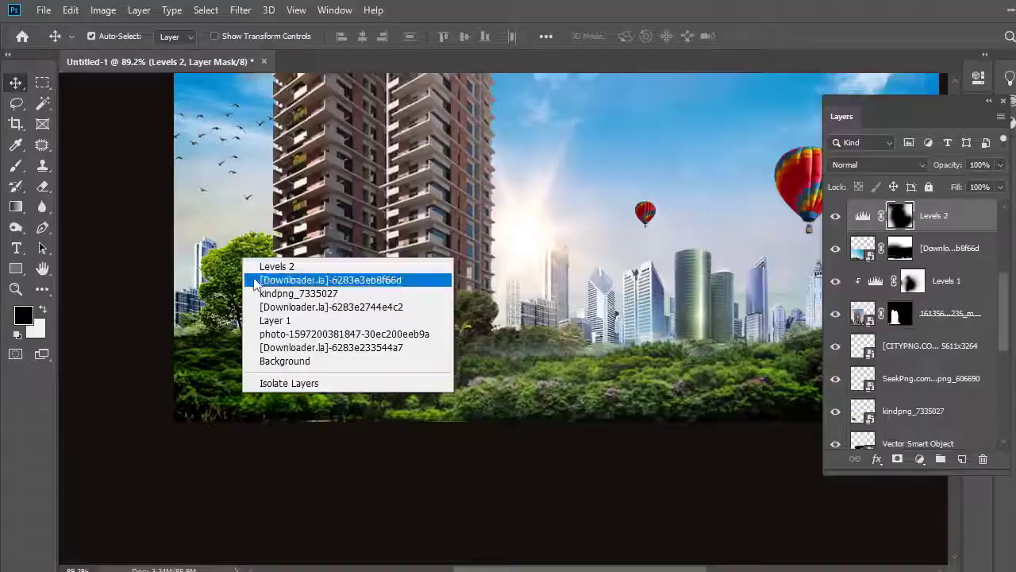
Enlarge the placed tree and move it beside the left tower.
click(262, 287)
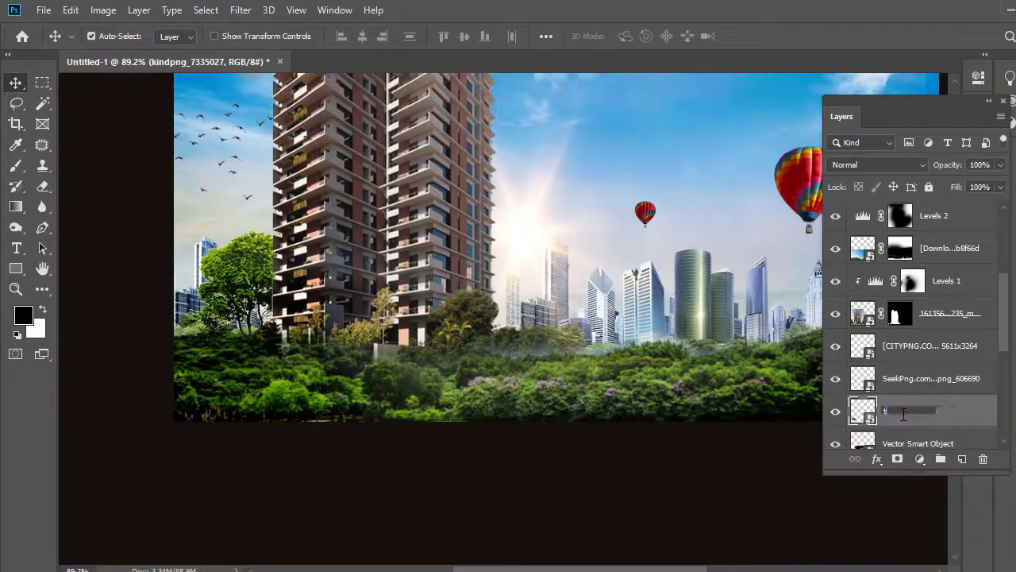
key(ctrl+t)
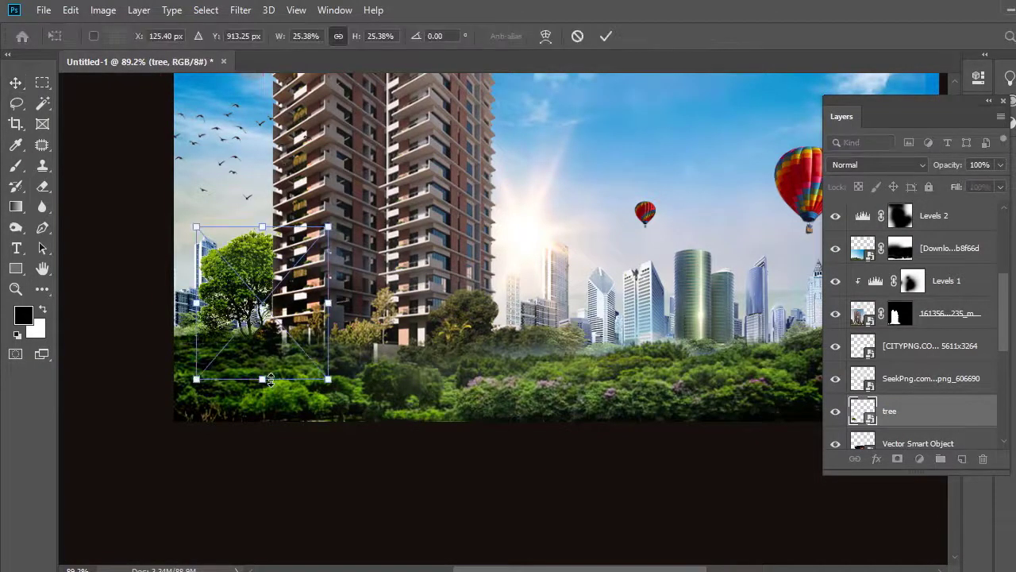
drag(262, 372, 340, 227)
mouse_move(226, 287)
mouse_down()
mouse_move(262, 273)
mouse_move(246, 254)
mouse_up()
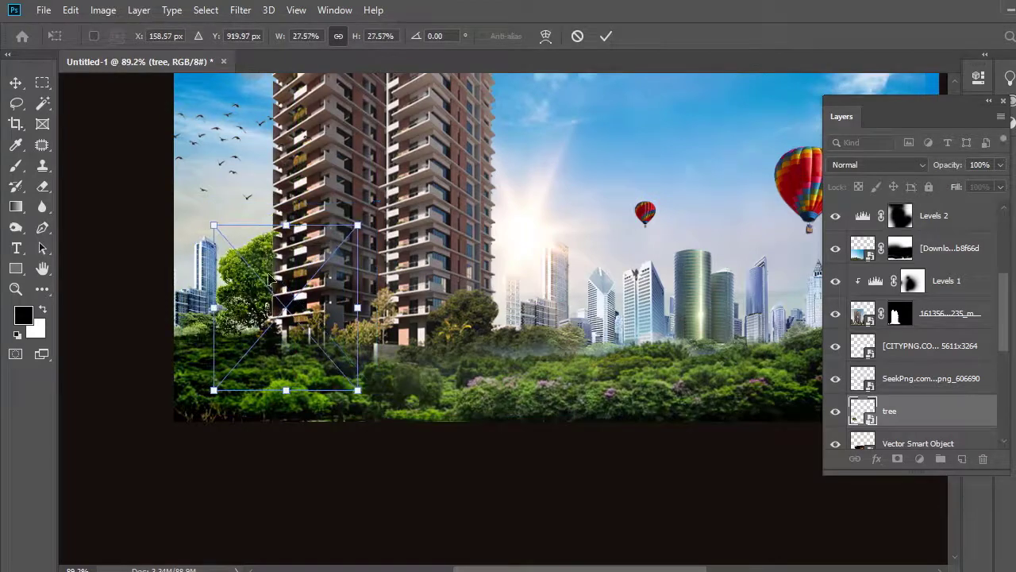
key(Return)
key(ctrl+0)
scroll(348, 474, up, 2)
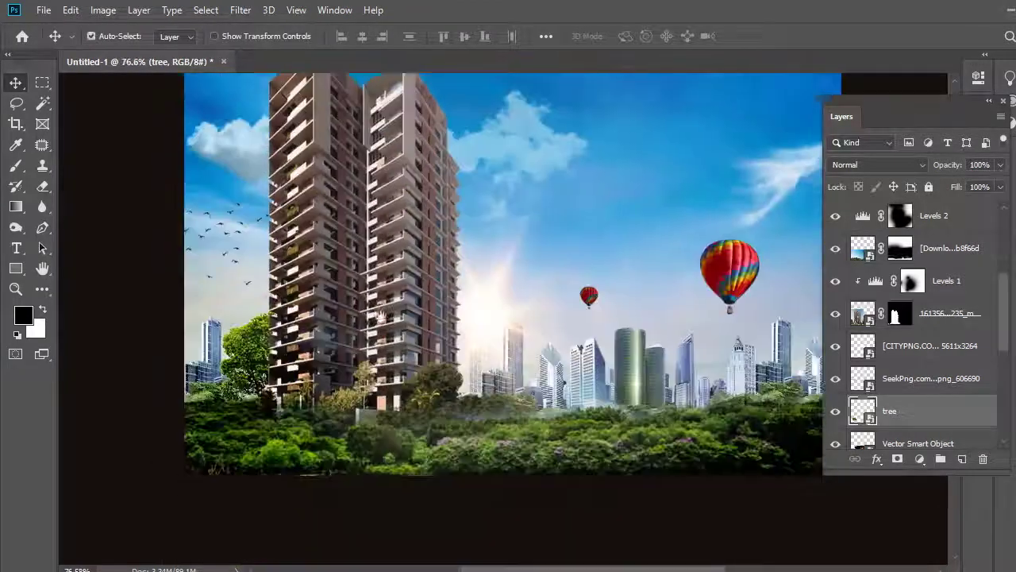
drag(230, 338, 242, 338)
Reposition the tree at the left tower's base and shrink it slightly.
click(897, 410)
key(ctrl+t)
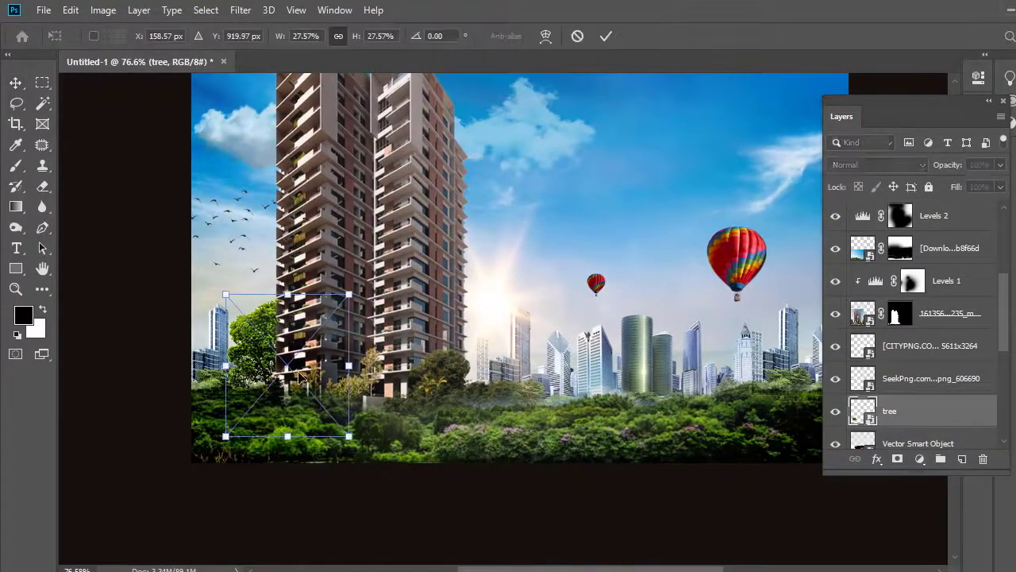
drag(282, 389, 270, 388)
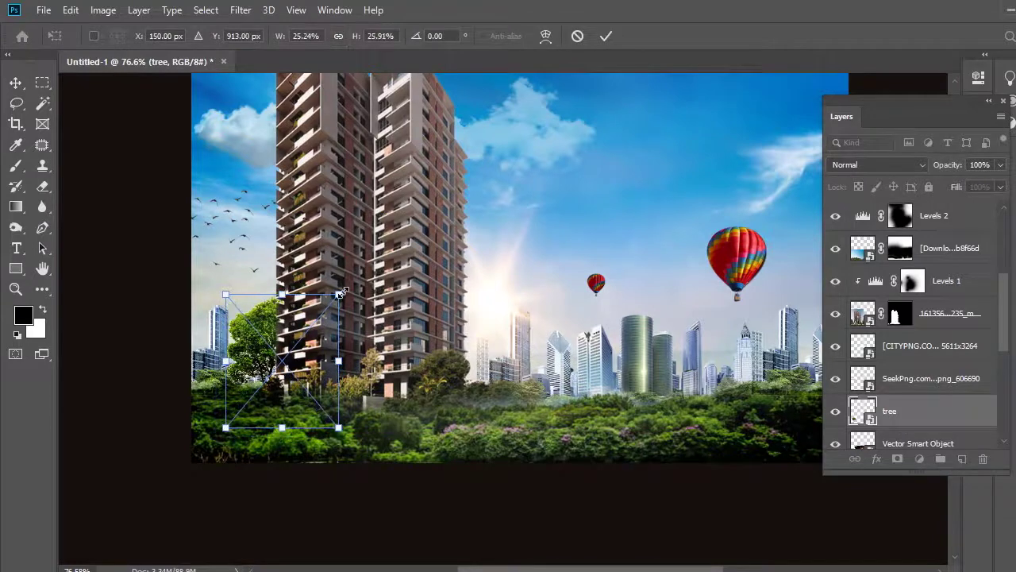
drag(342, 294, 314, 317)
key(Return)
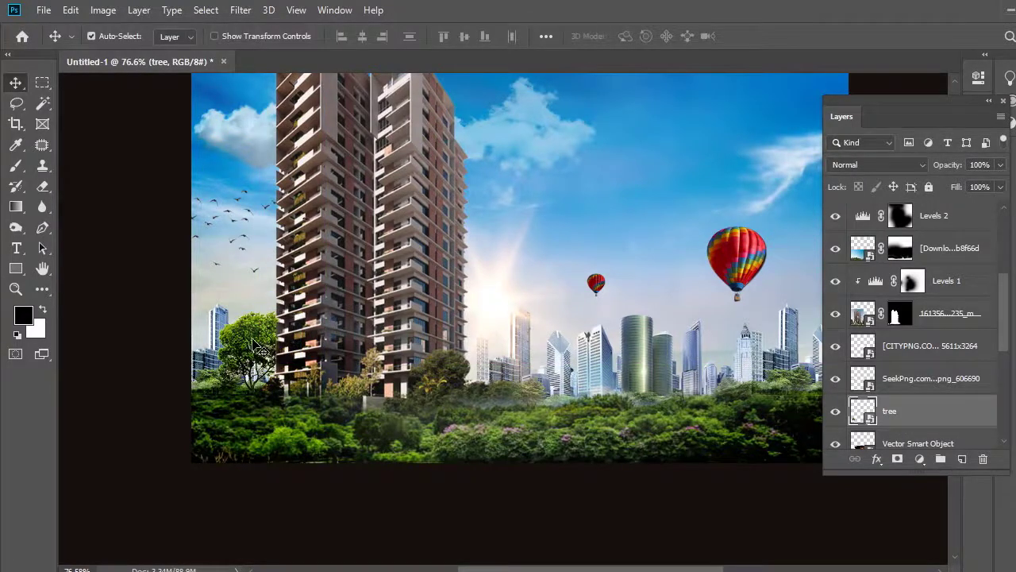
key(ctrl+t)
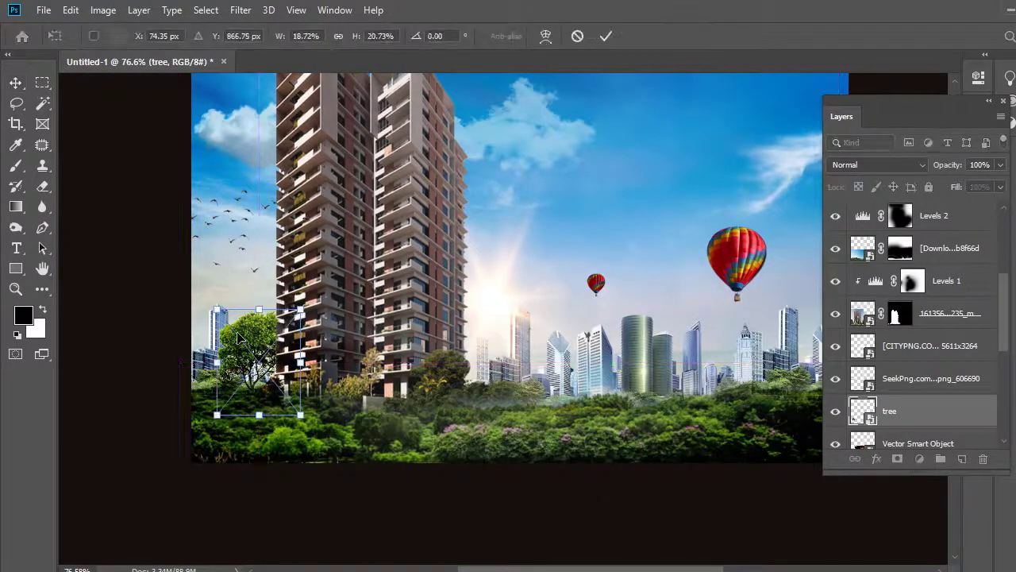
key(Return)
alt+scroll(440, 389, up, 2)
Duplicate the tree, place the copy beside the tower, and move it below Levels 1.
key(ctrl+j)
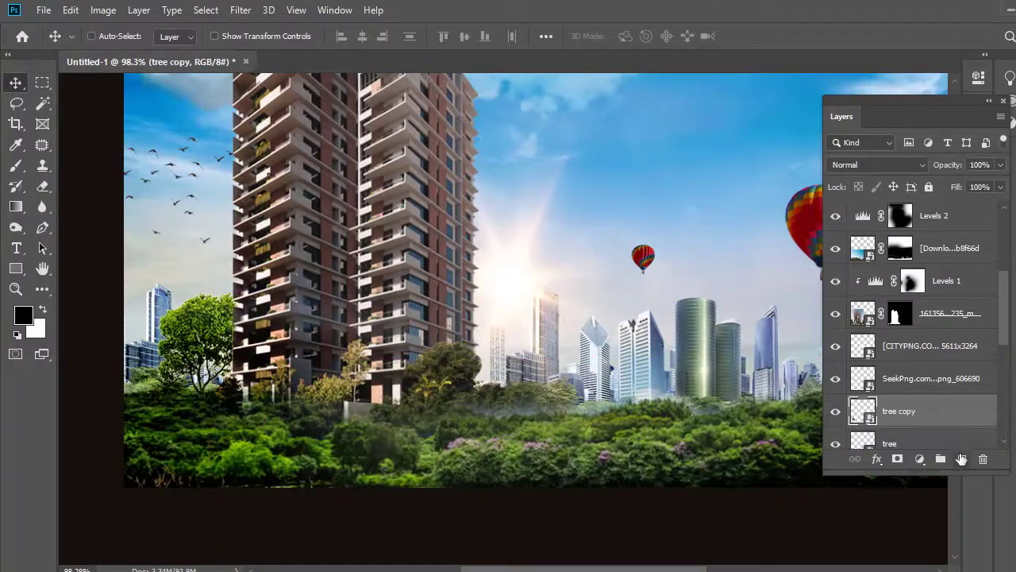
key(ctrl+t)
drag(226, 317, 532, 357)
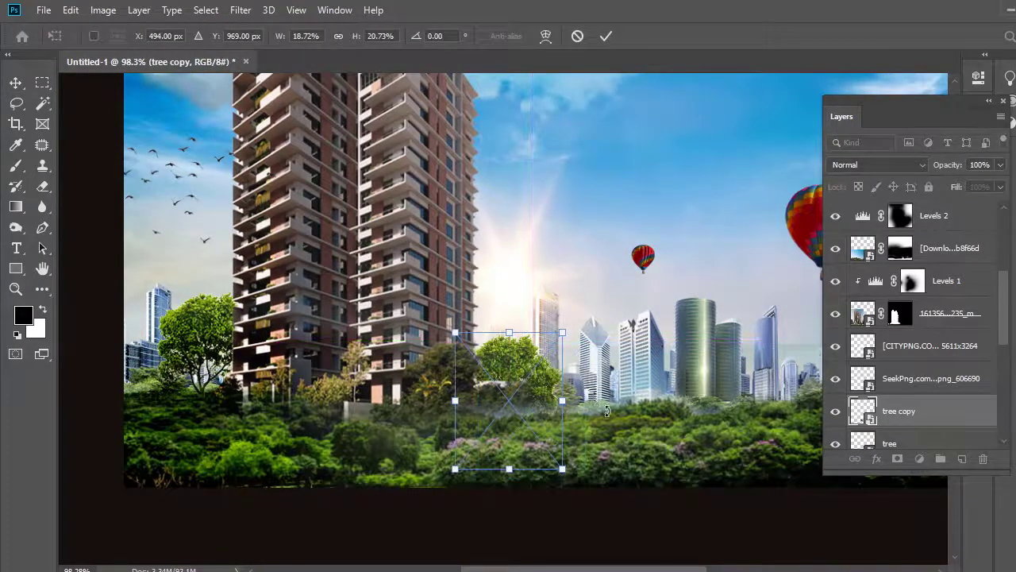
key(Return)
key(ctrl+bracketright)
key(ctrl+bracketright)
key(ctrl+bracketright)
key(ctrl+bracketright)
key(ctrl+bracketright)
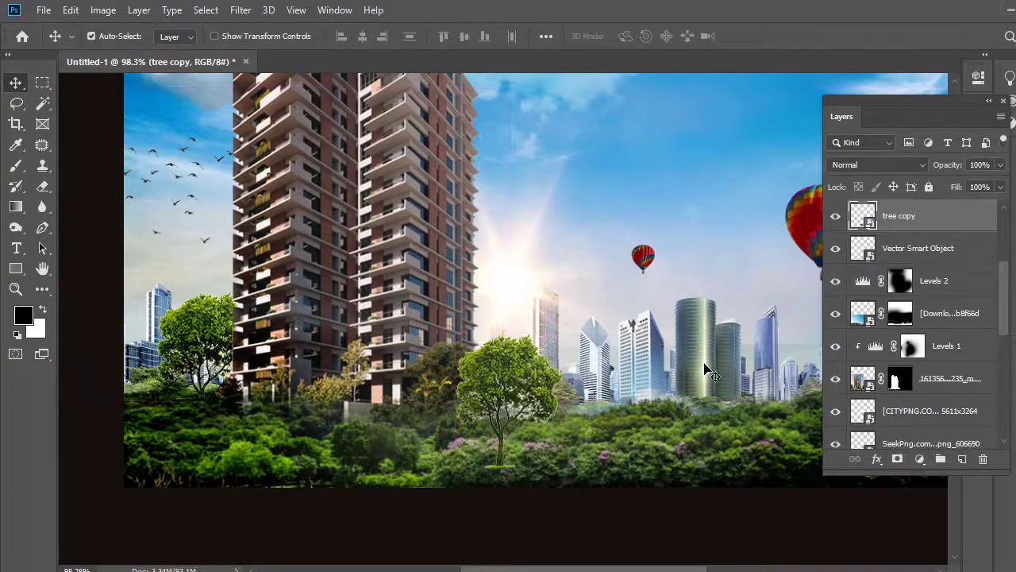
key(ctrl+t)
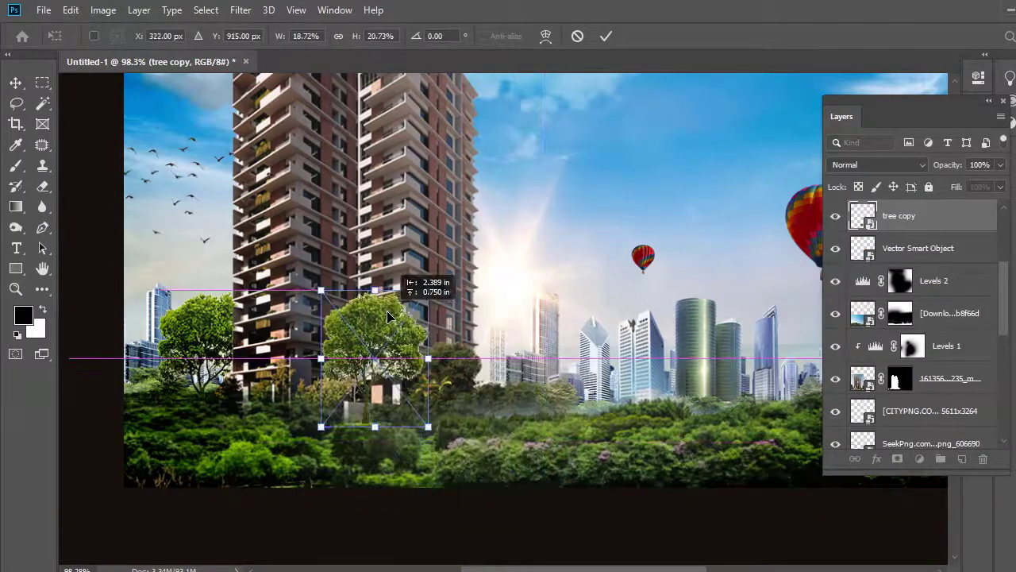
drag(498, 413, 355, 362)
key(Return)
drag(897, 215, 906, 349)
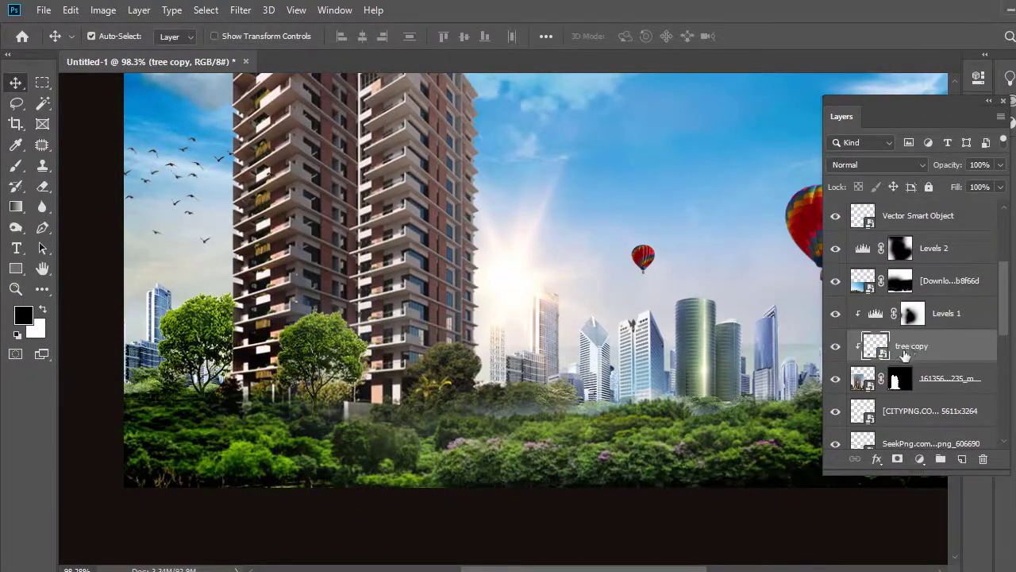
Resize the tree copy and lower it in front of the tower.
key(ctrl+t)
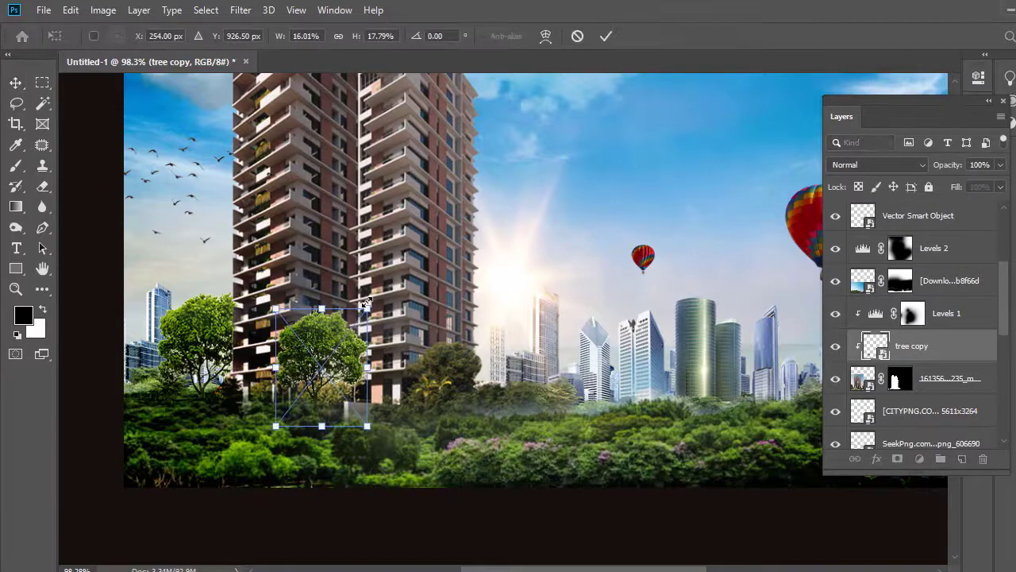
drag(371, 311, 332, 356)
key(Return)
drag(354, 394, 349, 401)
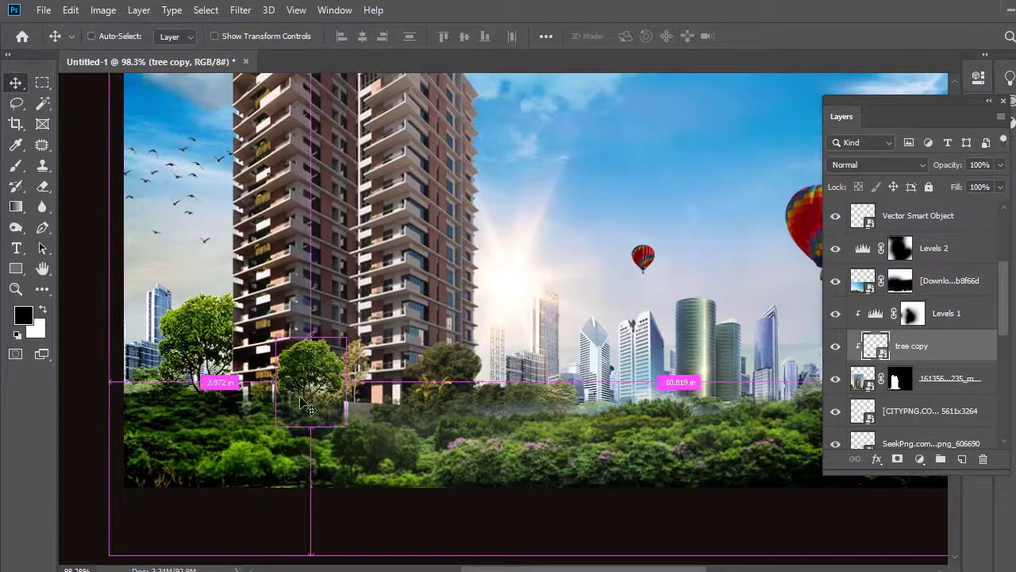
key(ctrl+t)
drag(362, 344, 367, 352)
key(Return)
Settle the tree copy into the bushes at a smaller size, then fit the poster in view.
drag(331, 398, 334, 405)
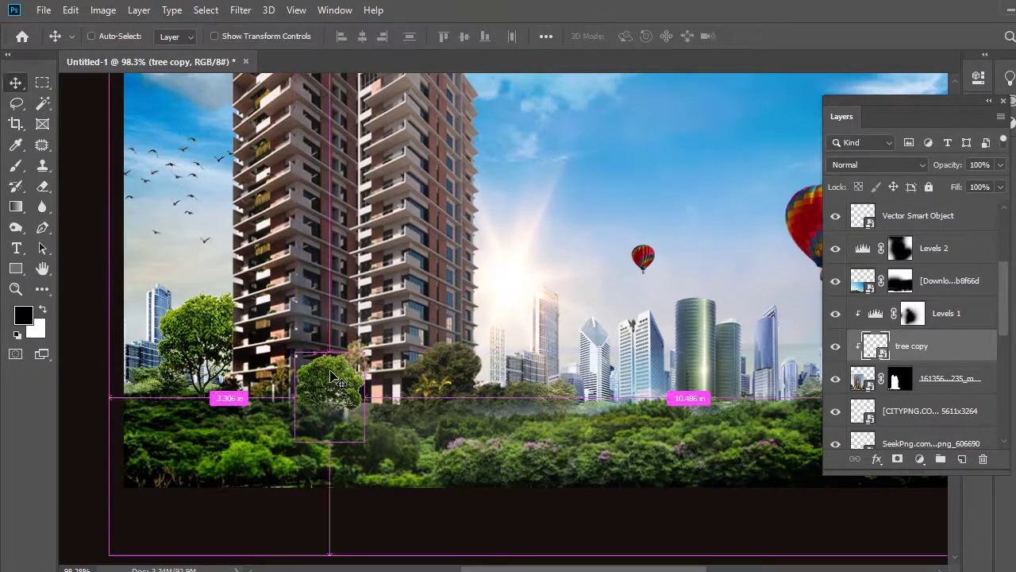
key(ctrl+t)
drag(329, 359, 332, 374)
key(Return)
key(ctrl+0)
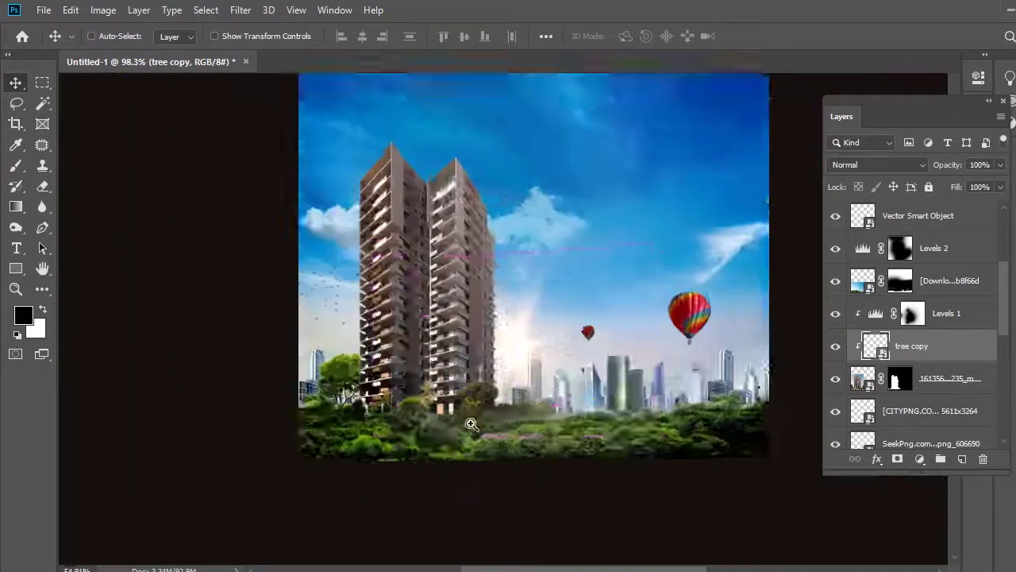
drag(588, 434, 644, 445)
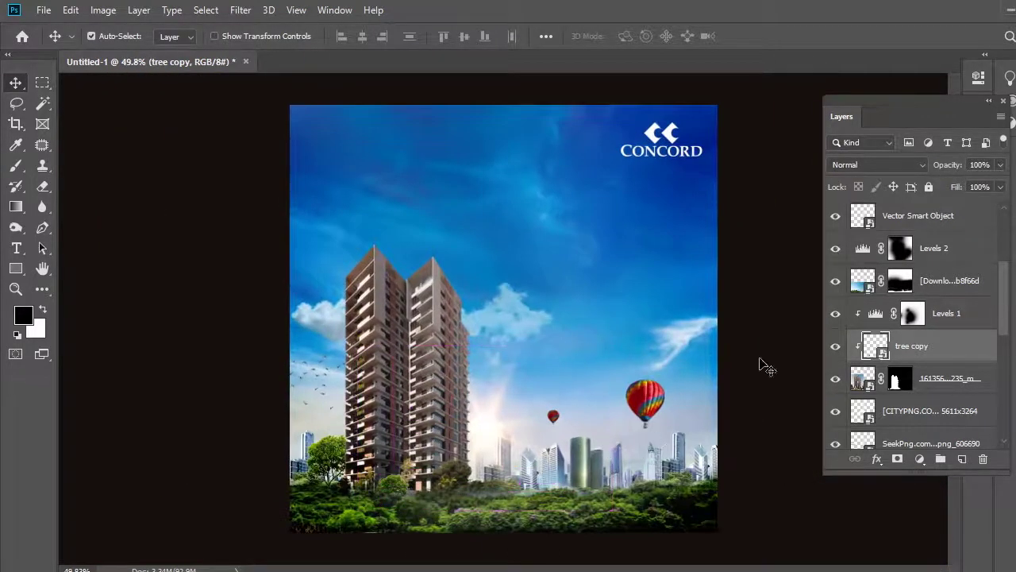
scroll(863, 341, up, 2)
scroll(863, 332, up, 3)
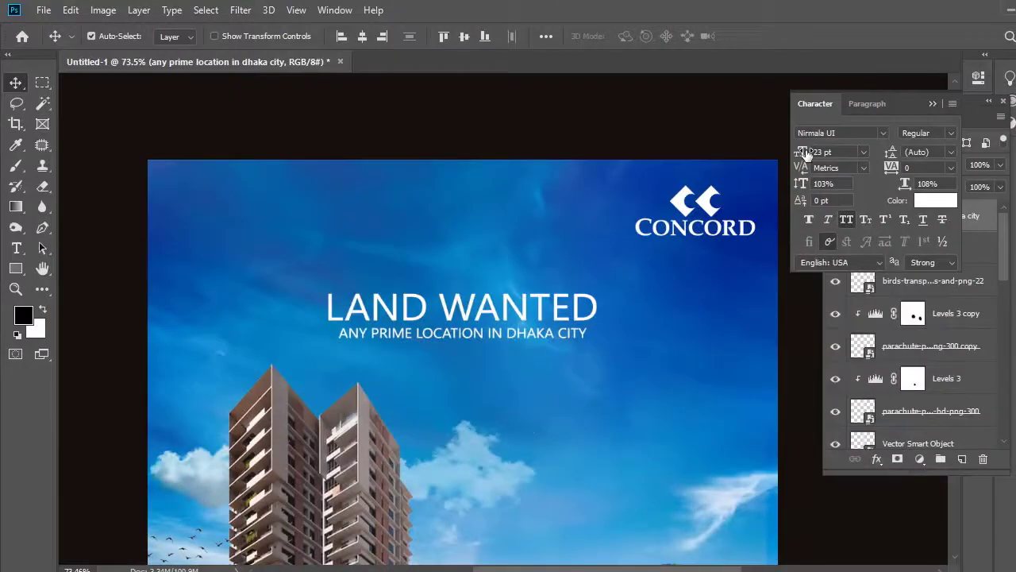
Enlarge the subtitle to 27 pt and nudge it into position under the heading.
drag(806, 153, 512, 310)
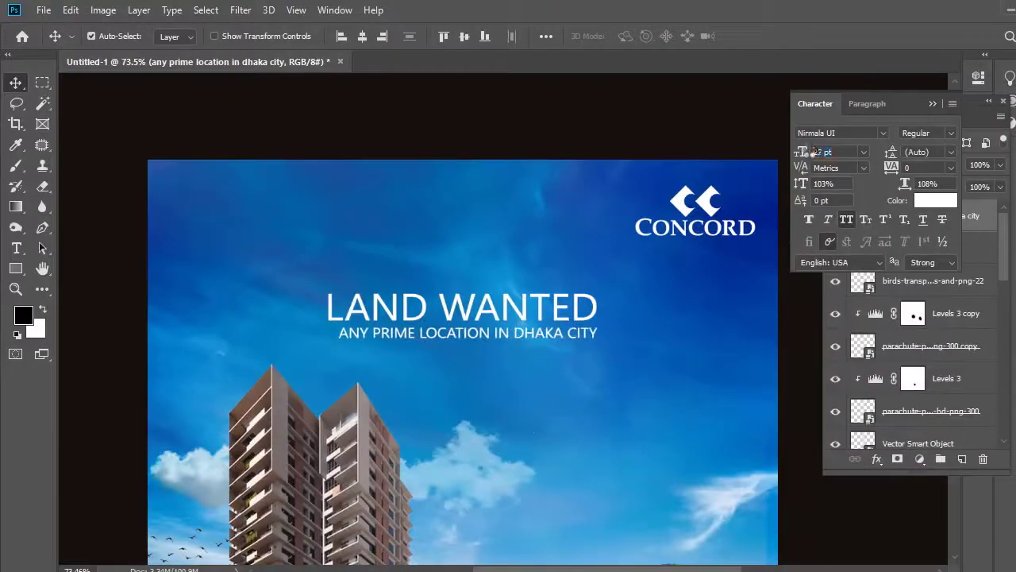
click(508, 303)
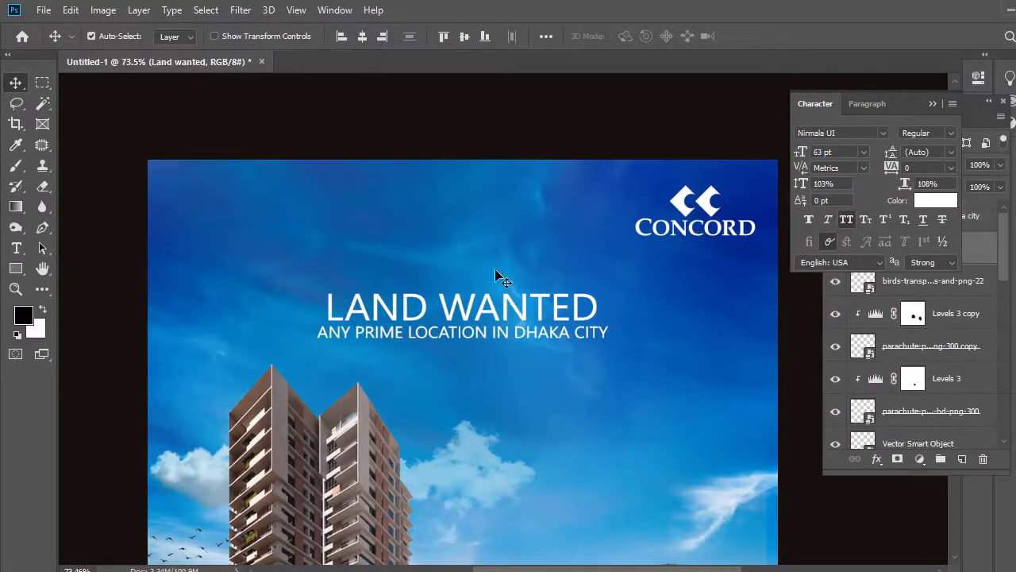
drag(489, 332, 483, 337)
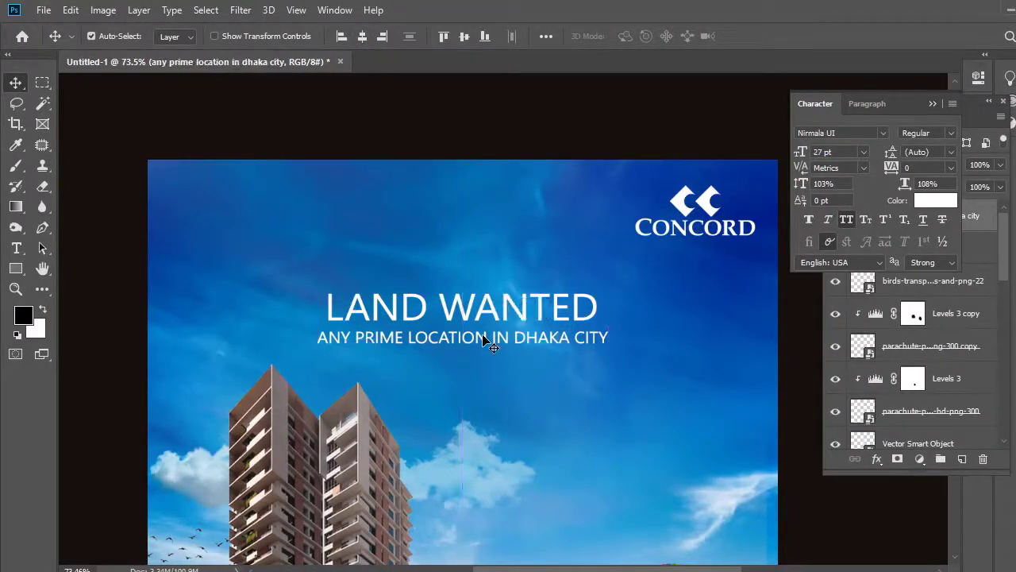
key(Up)
key(Up)
key(Up)
key(Down)
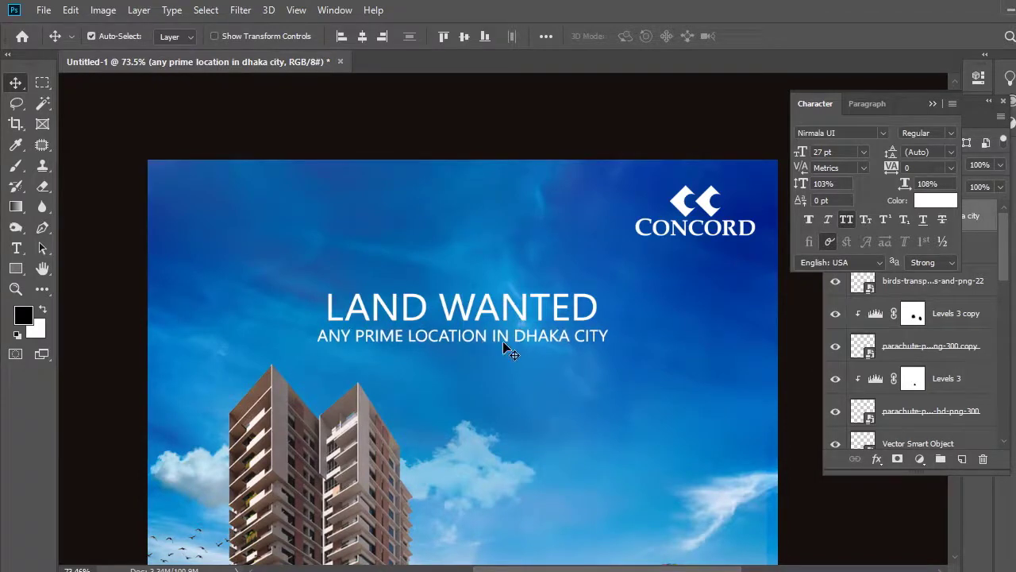
Set the LAND WANTED heading in Century Gothic Bold.
click(508, 309)
key(t)
triple_click(509, 308)
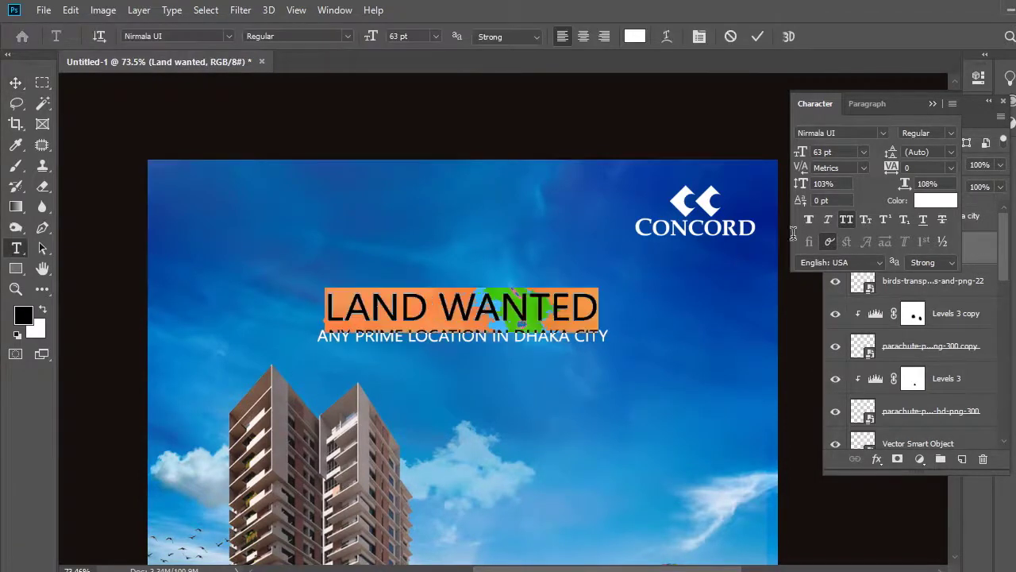
click(831, 135)
text(cen)
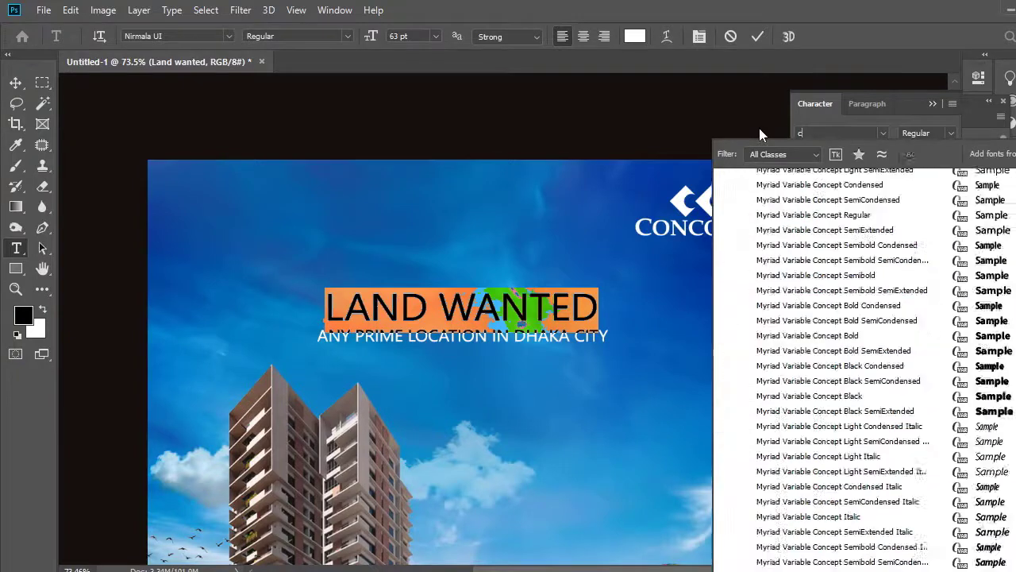
click(890, 195)
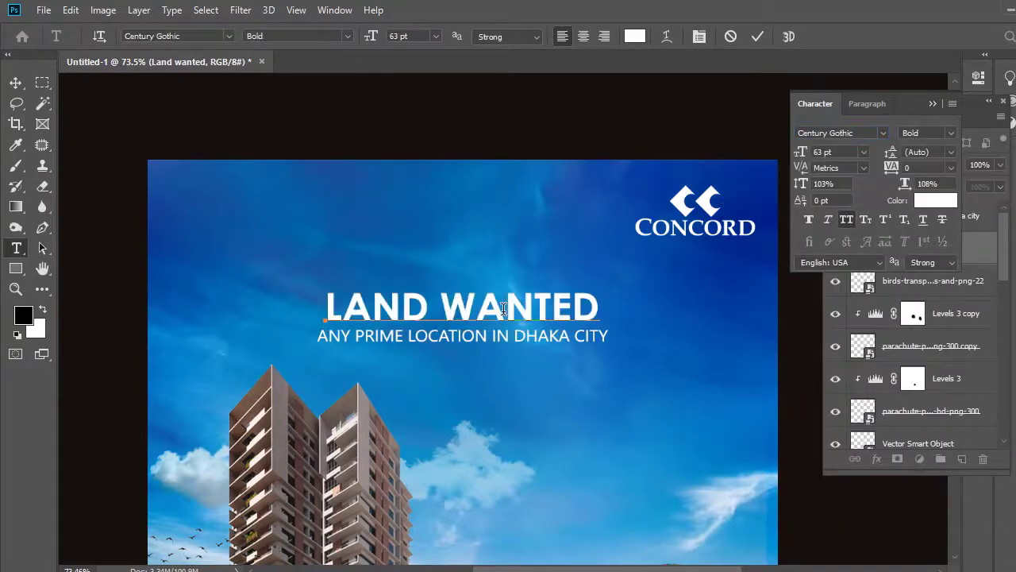
Set the ANY PRIME LOCATION IN DHAKA CITY subtitle in Century Gothic Regular.
click(476, 336)
triple_click(477, 336)
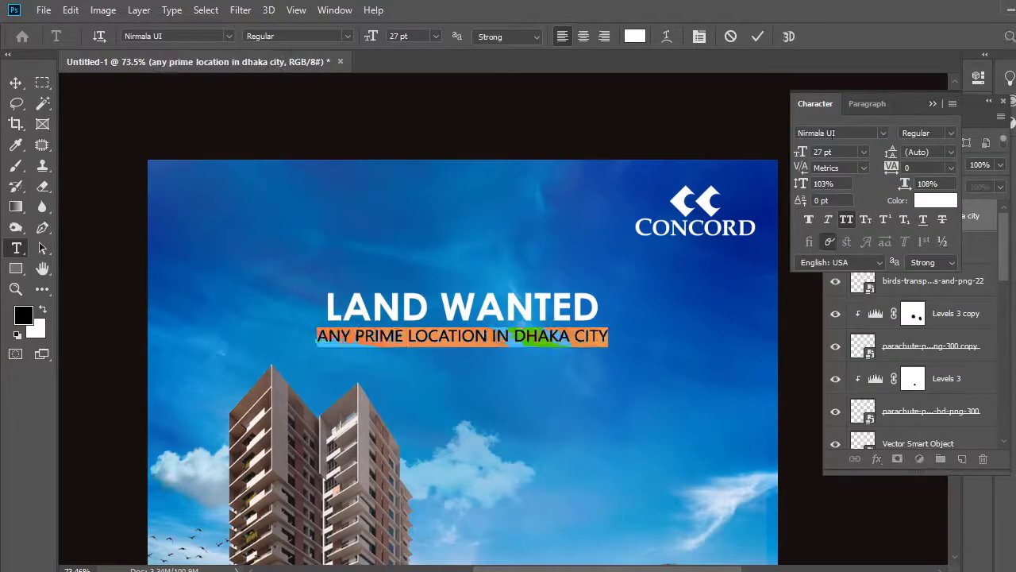
click(831, 133)
text(cen)
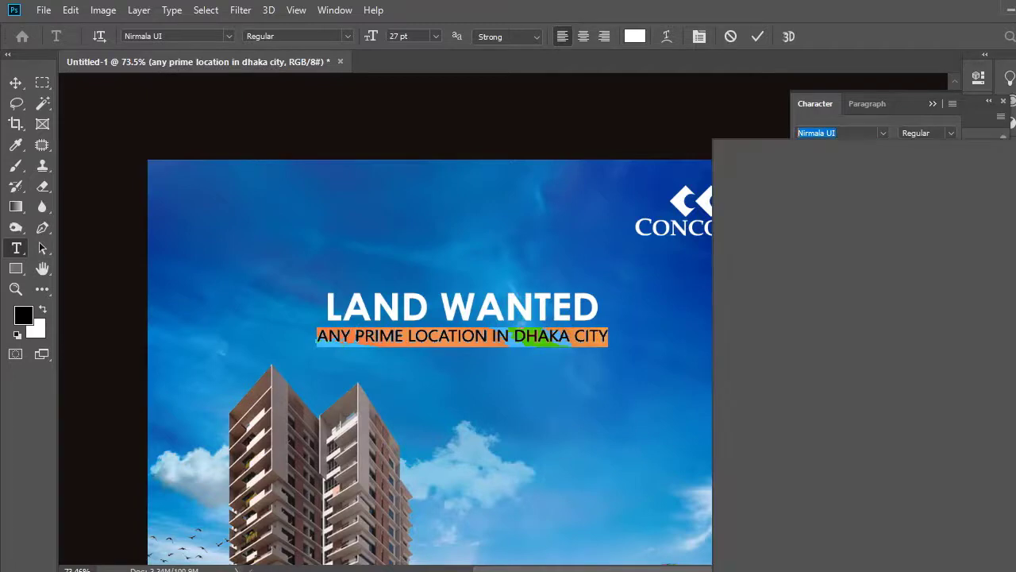
click(871, 181)
key(ctrl+Return)
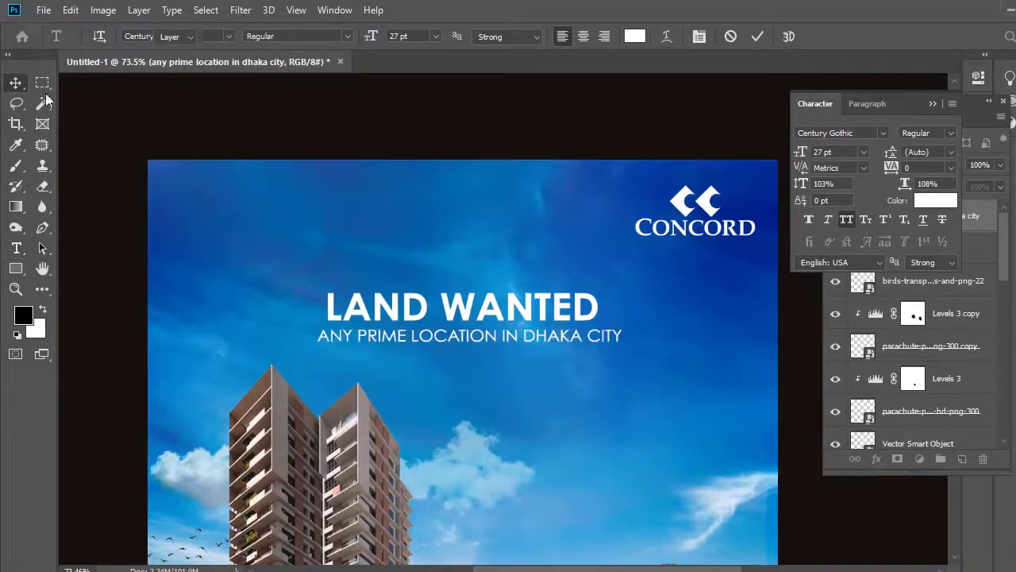
key(v)
Scale both text lines together up to about 106%.
key(ctrl+0)
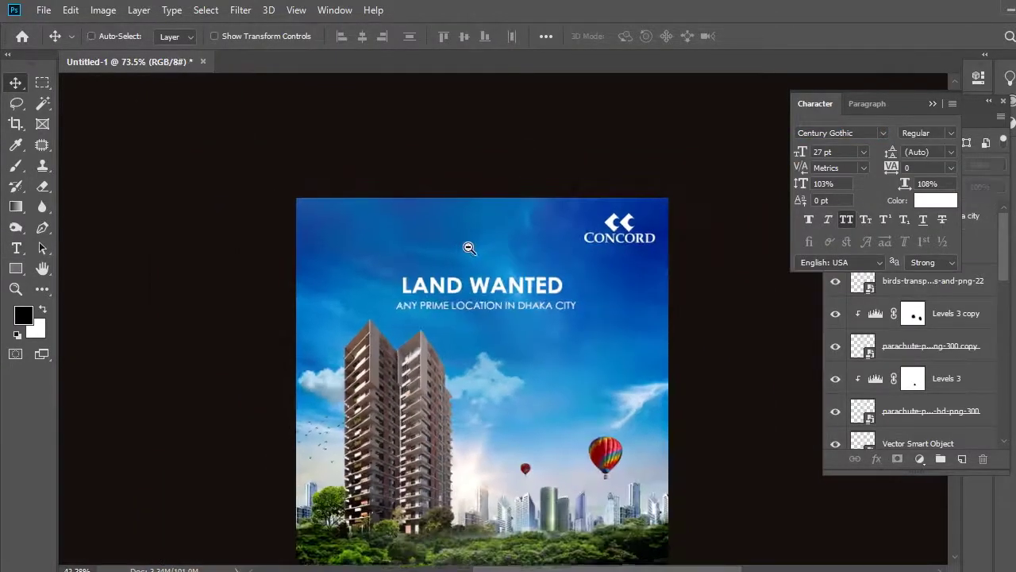
key(ctrl+0)
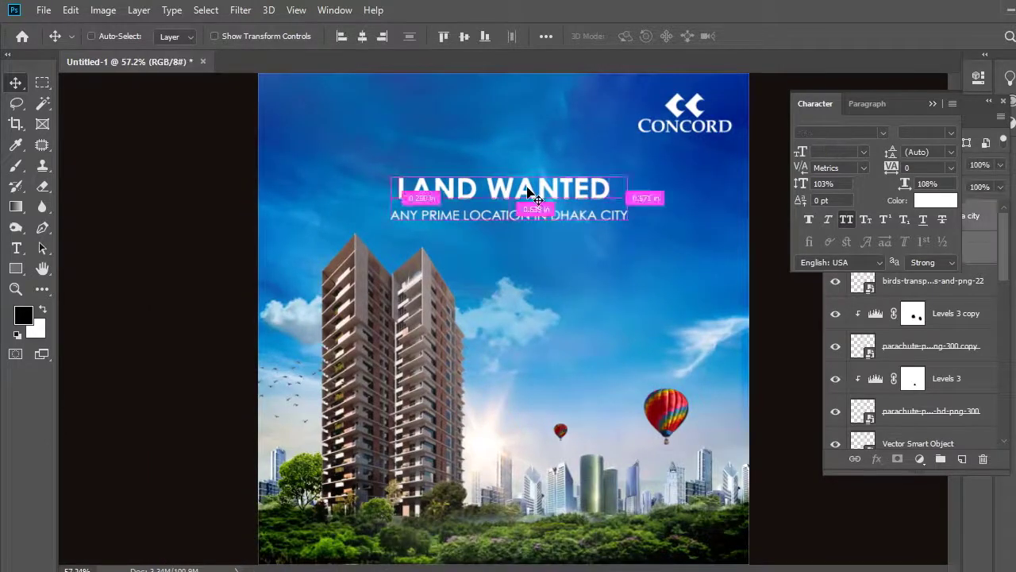
key(ctrl+t)
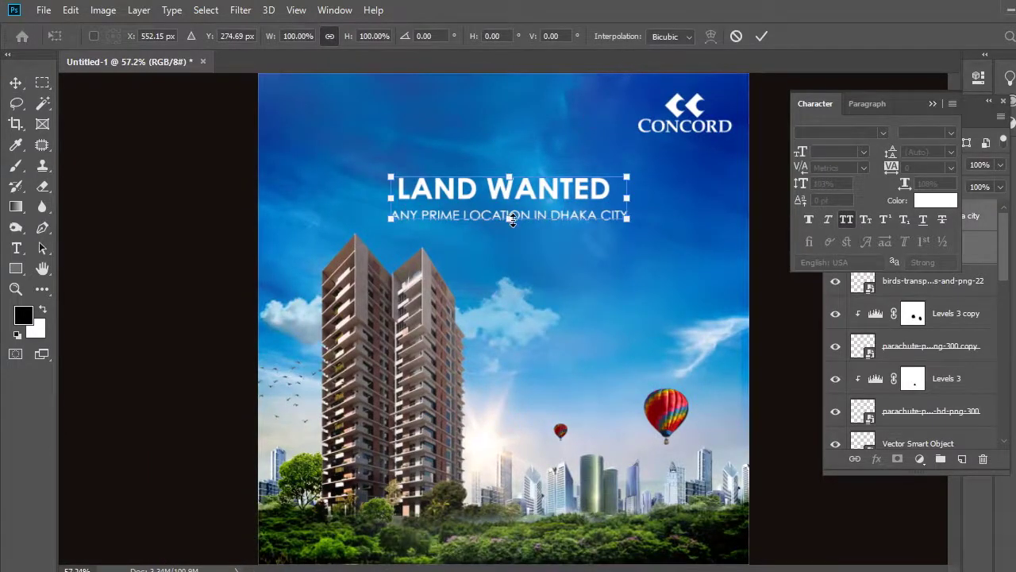
drag(509, 217, 509, 221)
key(Return)
scroll(547, 131, down, 2)
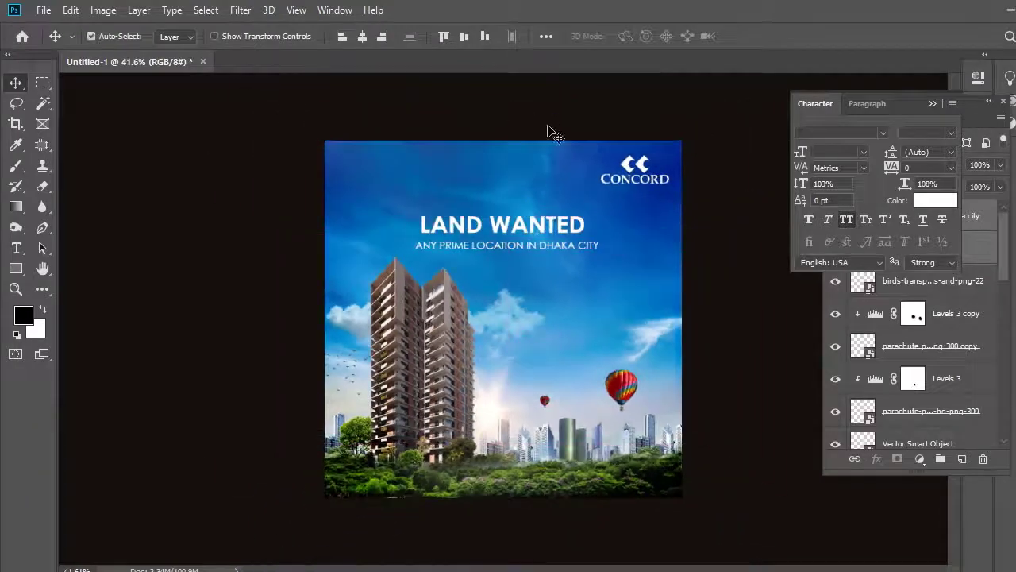
scroll(553, 287, up, 3)
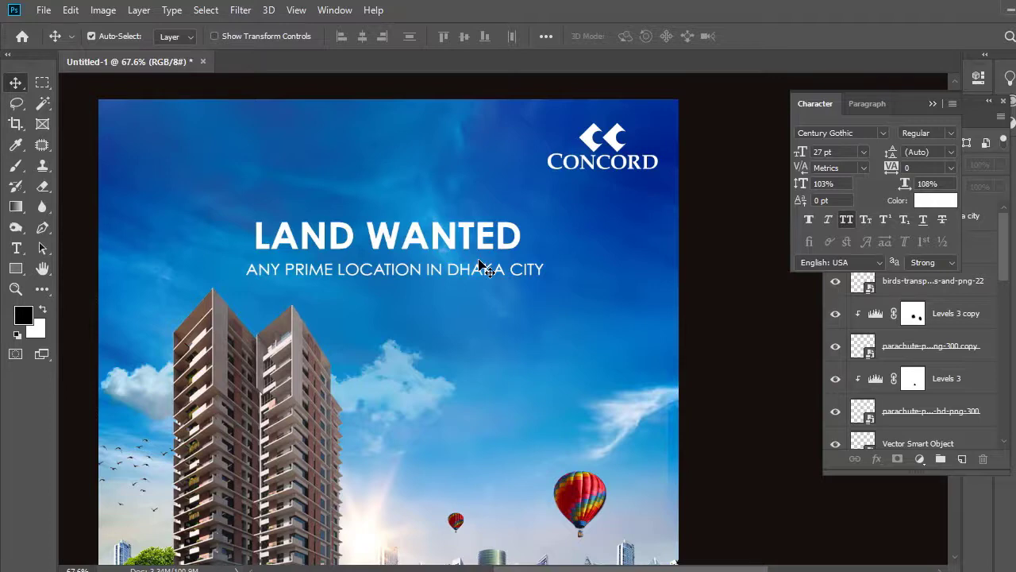
scroll(479, 266, up, 2)
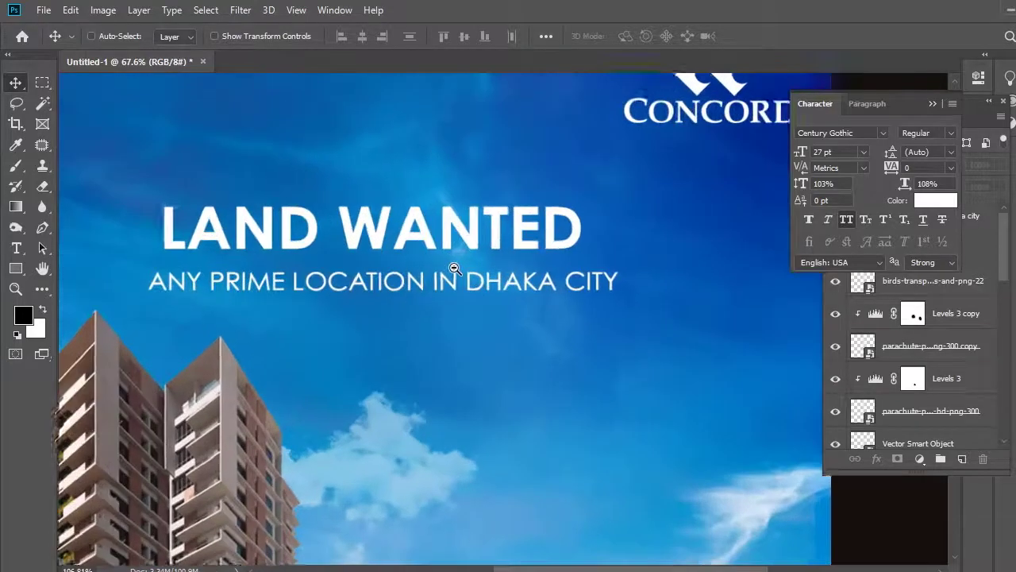
scroll(449, 268, down, 2)
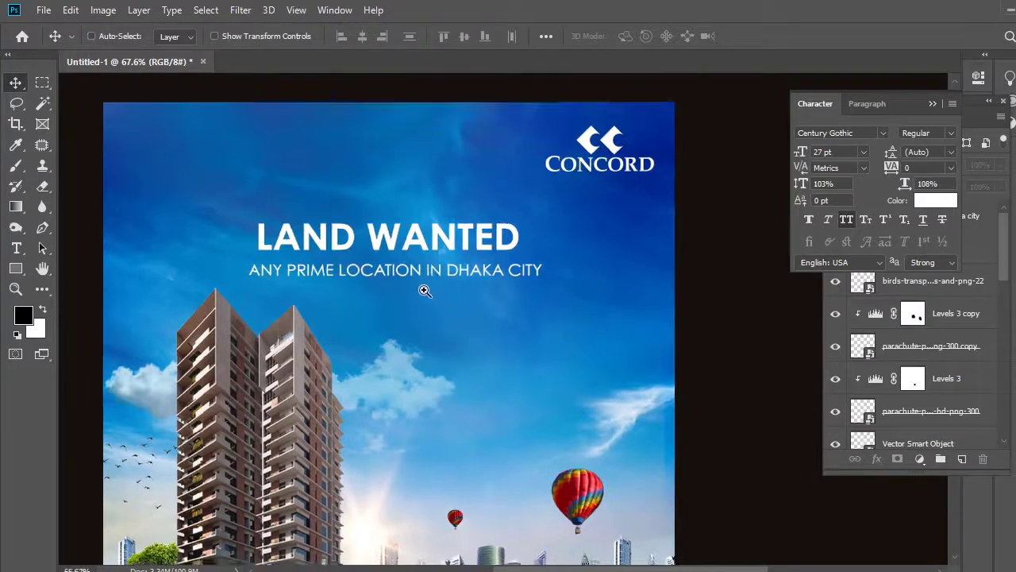
scroll(435, 269, down, 2)
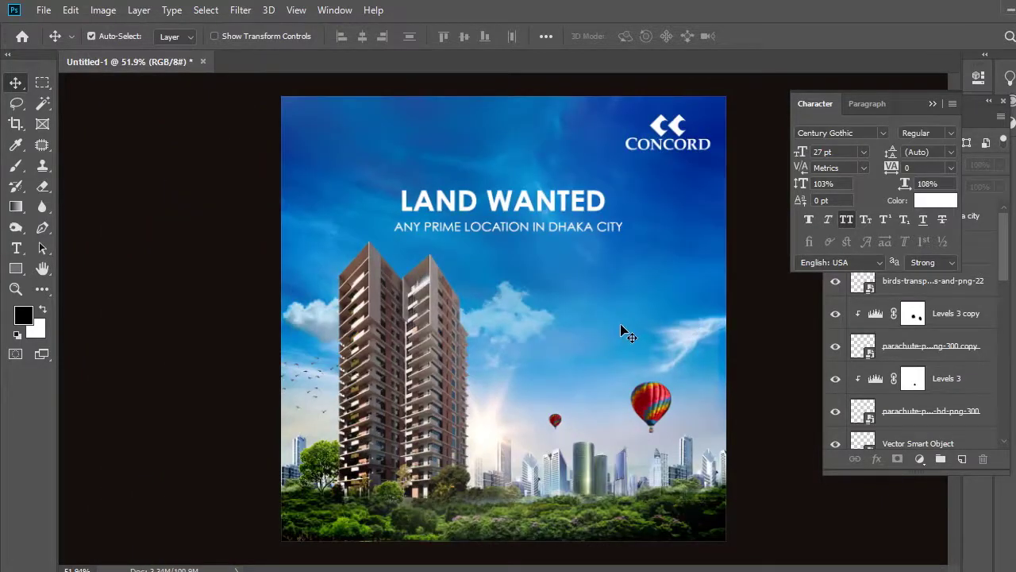
Group the subtitle and LAND WANTED layers into a group named Tex.
click(925, 156)
click(901, 252)
shift+click(910, 225)
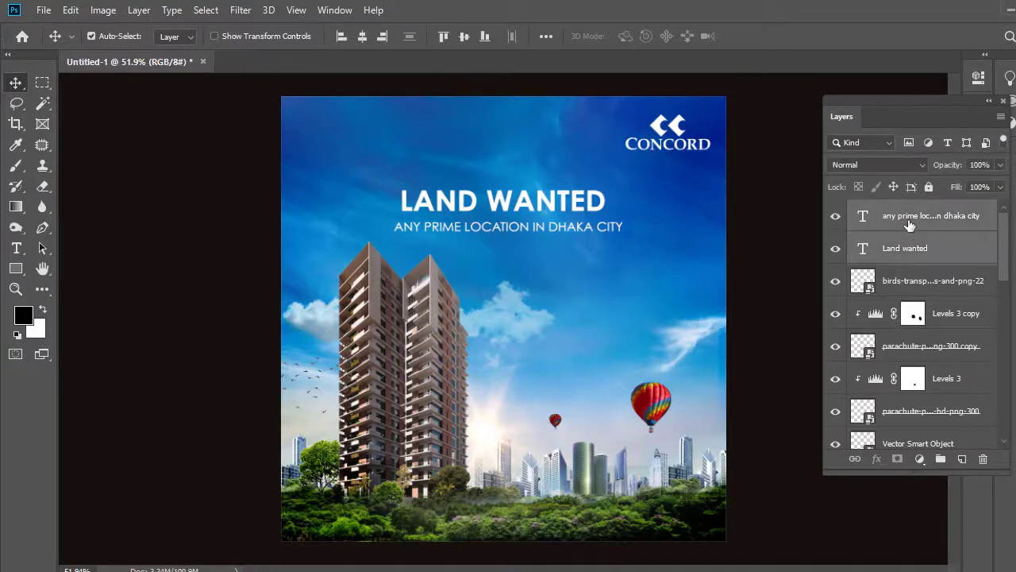
key(ctrl+g)
double_click(893, 209)
text(Te)
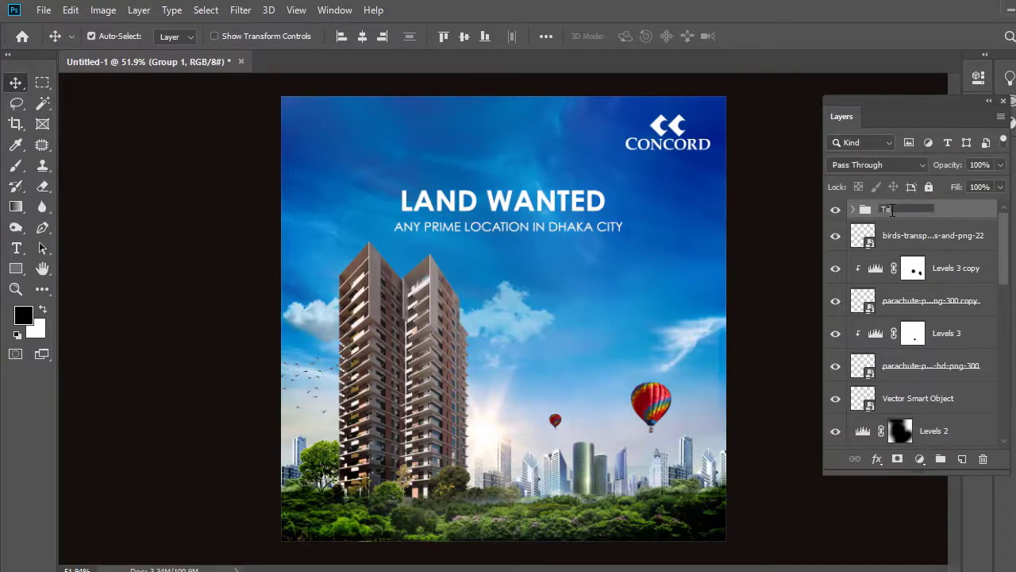
text(xt)
click(937, 236)
Group all remaining artwork layers above Background into a group named Design.
scroll(923, 381, down, 5)
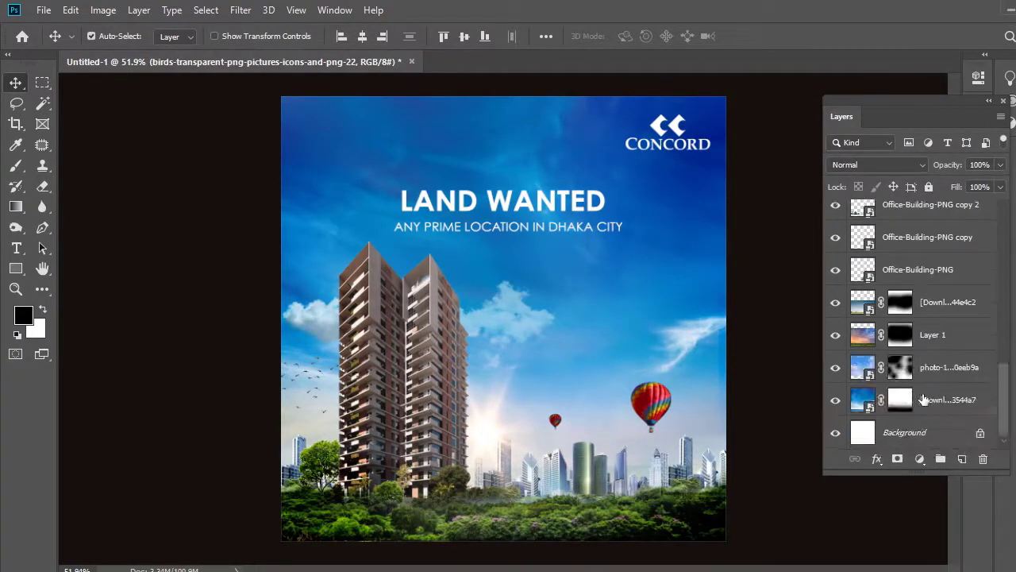
shift+click(923, 399)
key(ctrl+g)
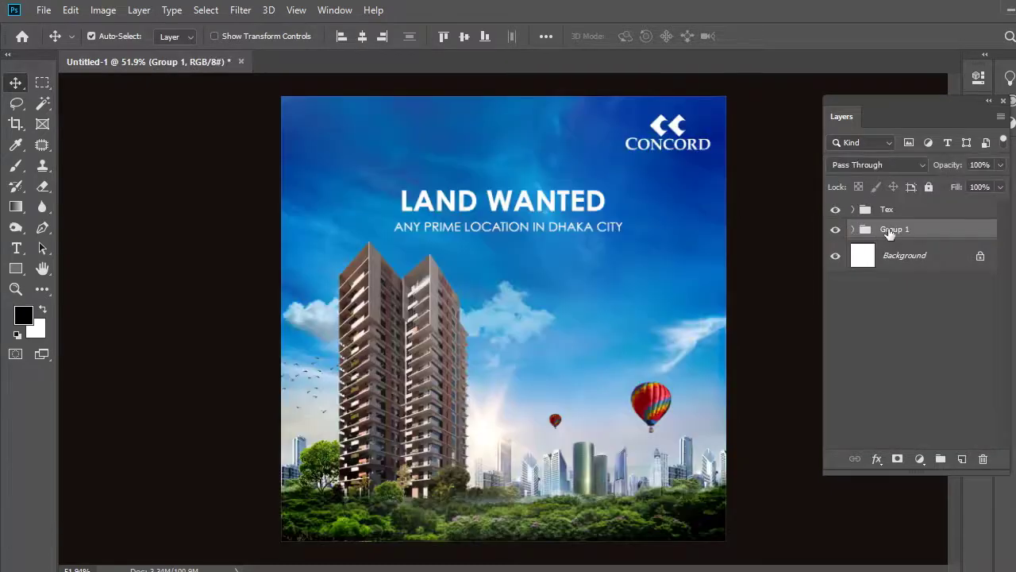
double_click(890, 231)
key(Escape)
double_click(894, 229)
text(Design)
click(904, 291)
click(883, 233)
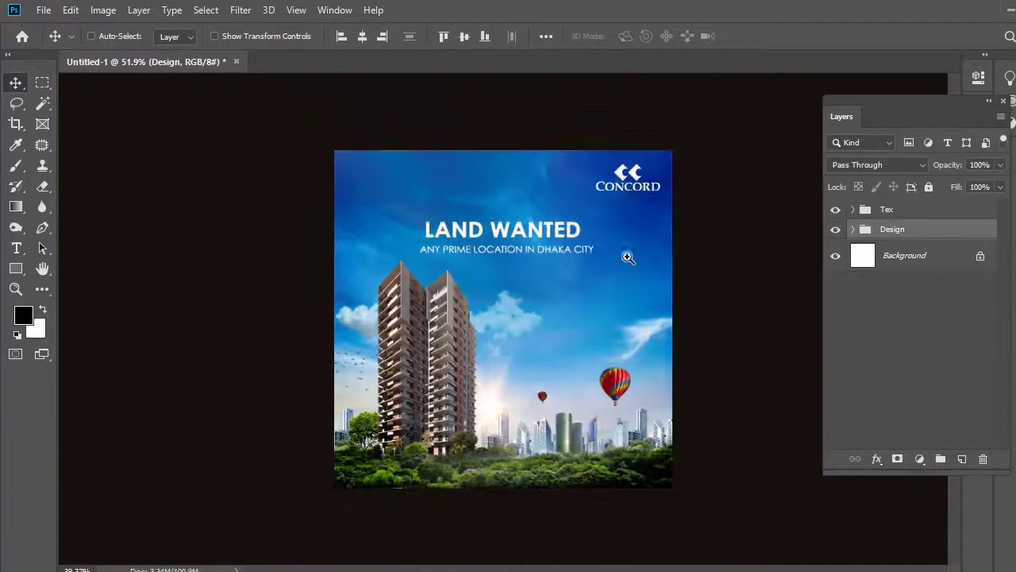
Move the Concord logo layer to the top and put it in its own Logo group.
key(ctrl+minus)
click(853, 231)
ctrl+click(641, 196)
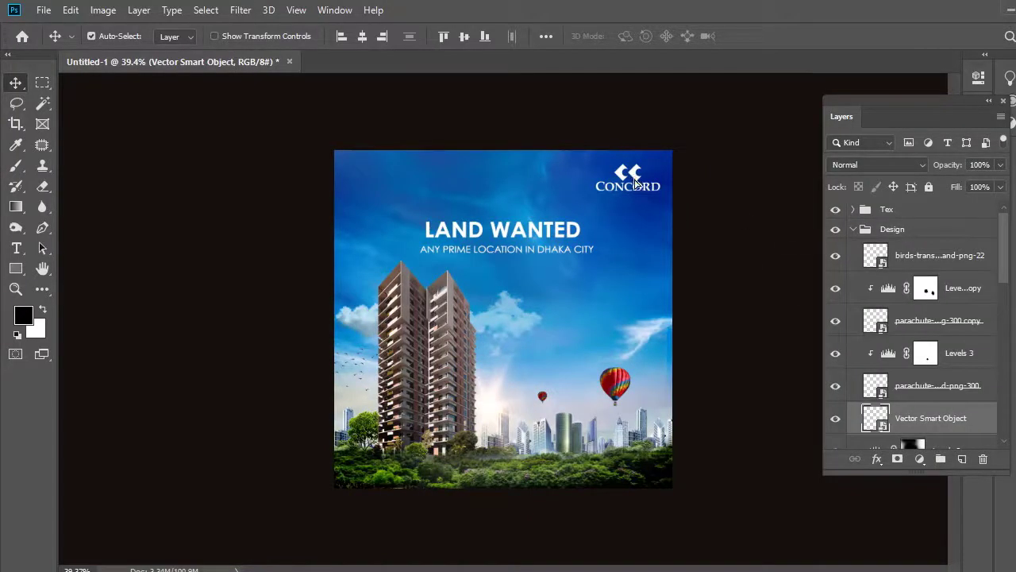
key(ctrl+shift+bracketright)
double_click(918, 219)
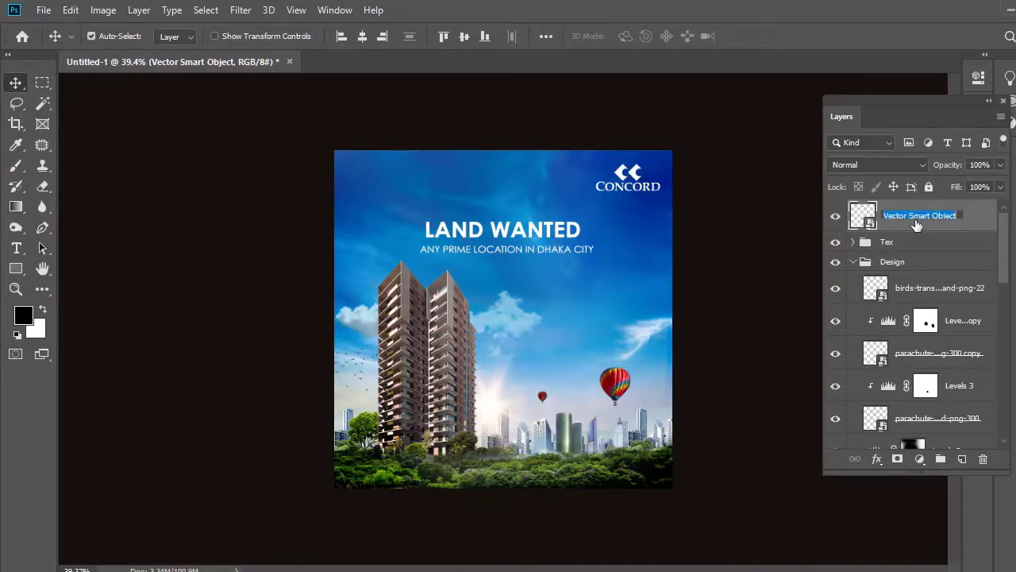
key(Return)
key(ctrl+g)
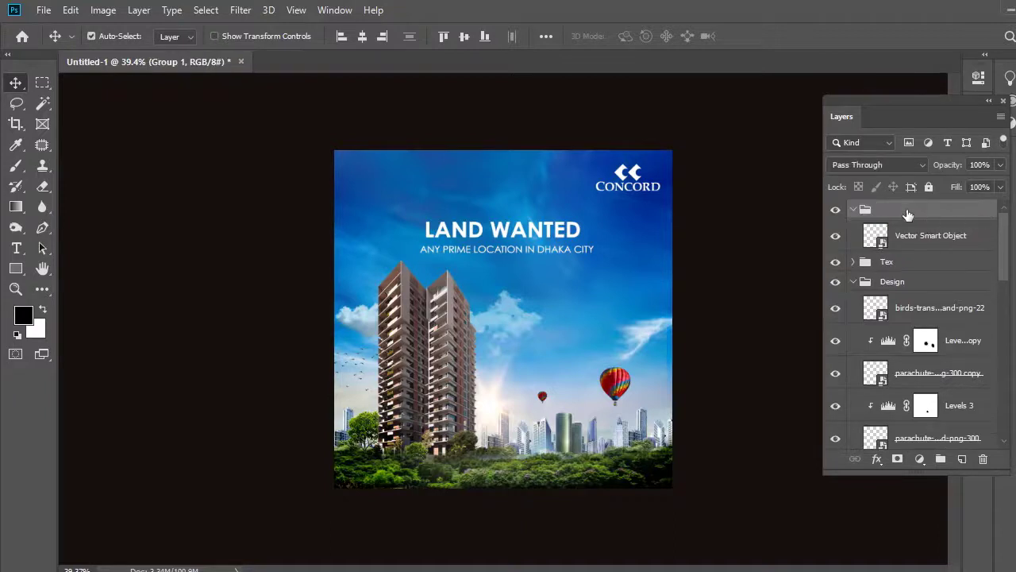
double_click(908, 210)
text(Logo)
key(Return)
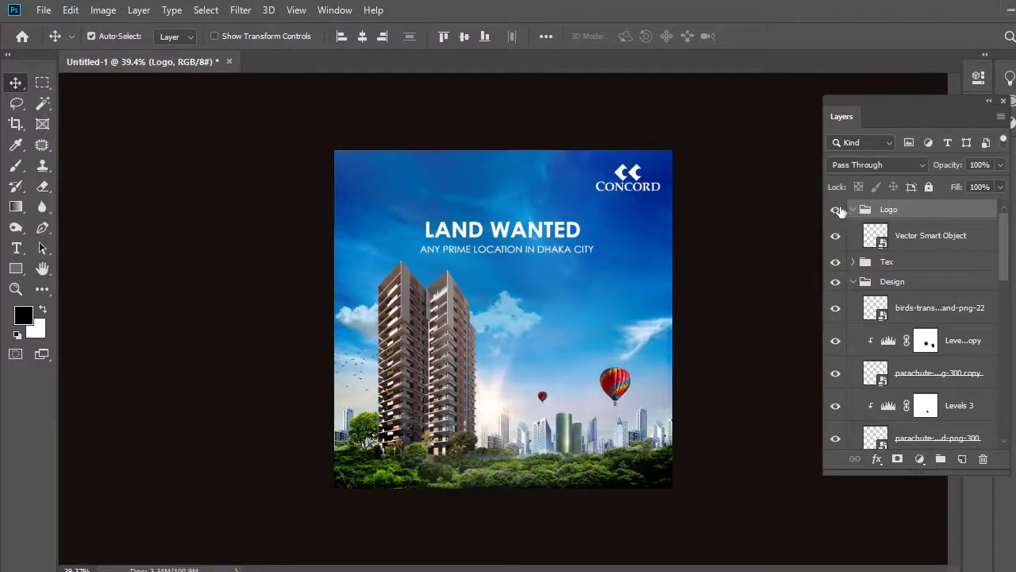
Hide the Logo and Tex groups, select Design, and try Flatten Image, then undo it.
click(854, 209)
drag(835, 213, 836, 216)
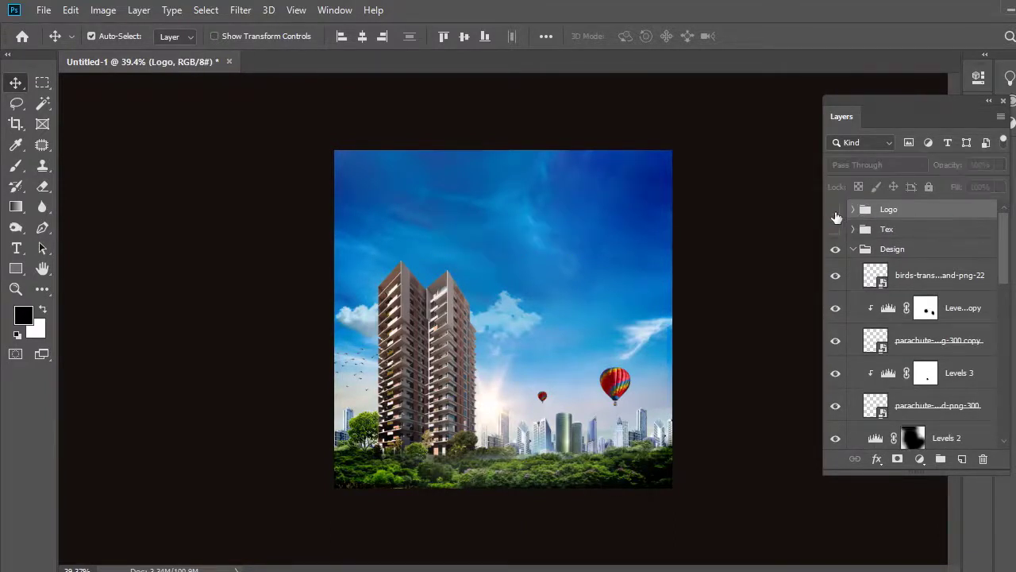
click(854, 250)
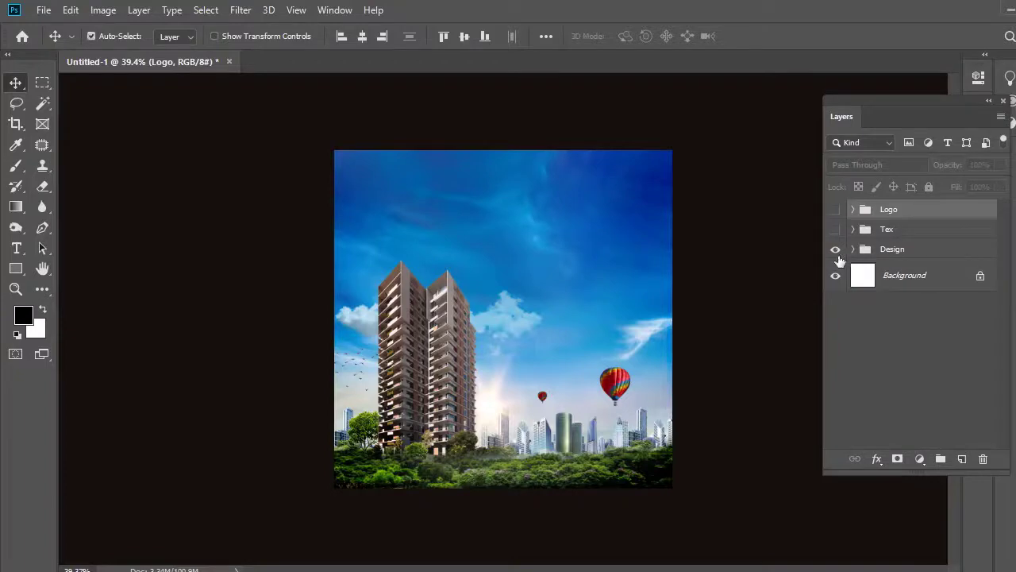
click(892, 249)
click(115, 12)
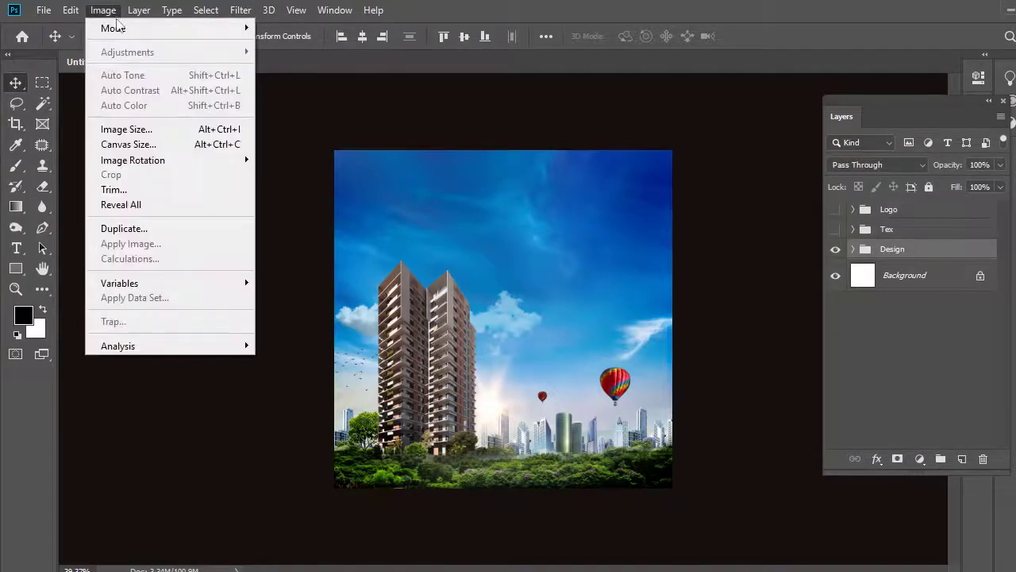
mouse_move(139, 10)
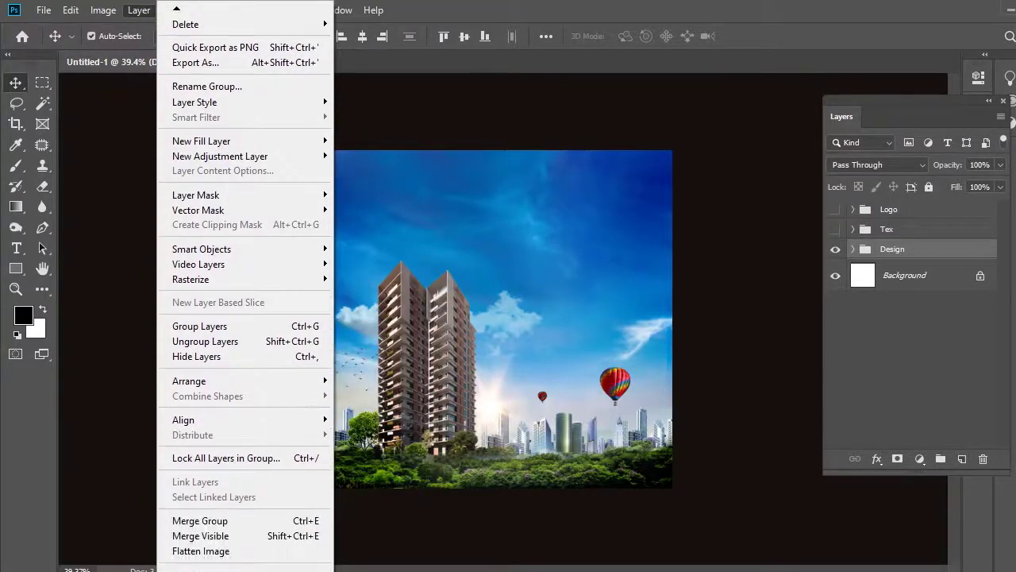
click(280, 548)
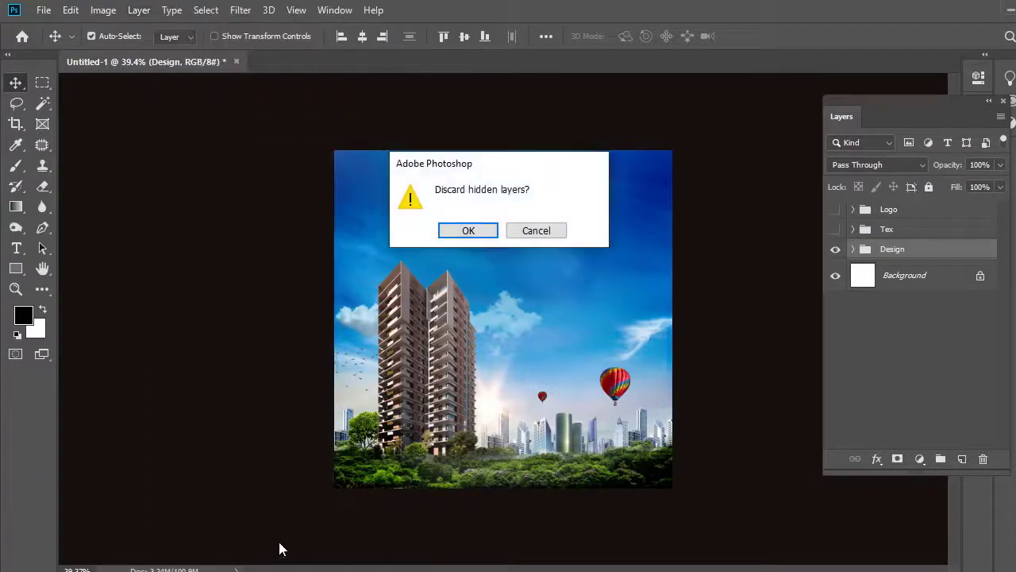
click(488, 231)
key(ctrl+z)
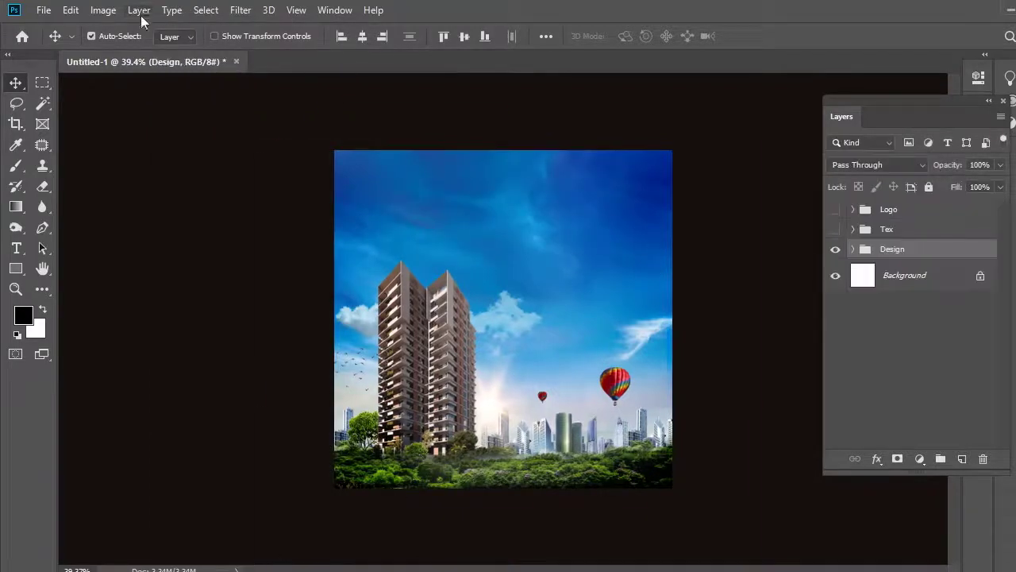
Undo a trial Merge Visible, then stamp visible layers into new Layer 2 with Ctrl+Shift+Alt+E.
click(140, 12)
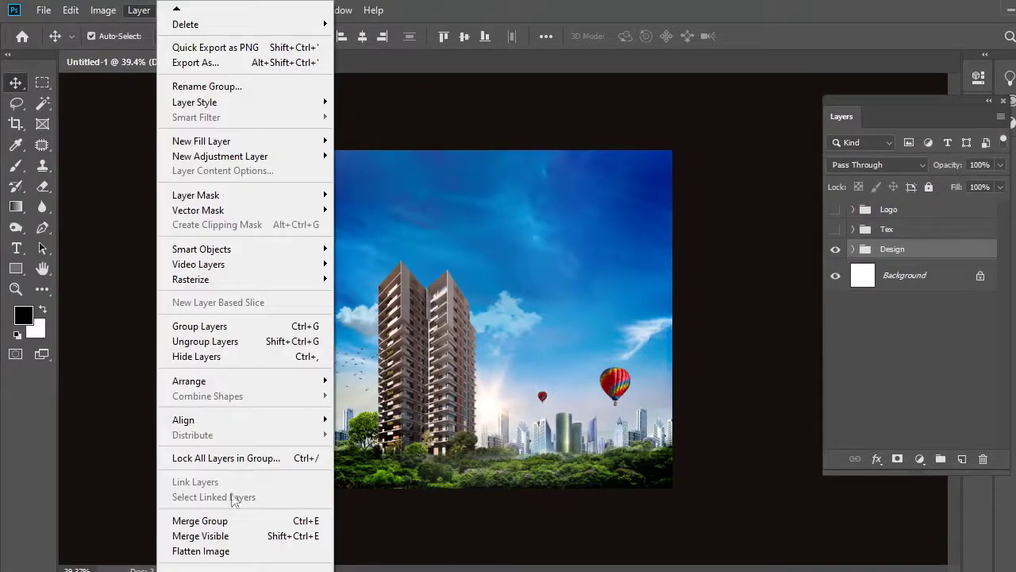
click(272, 536)
key(ctrl+z)
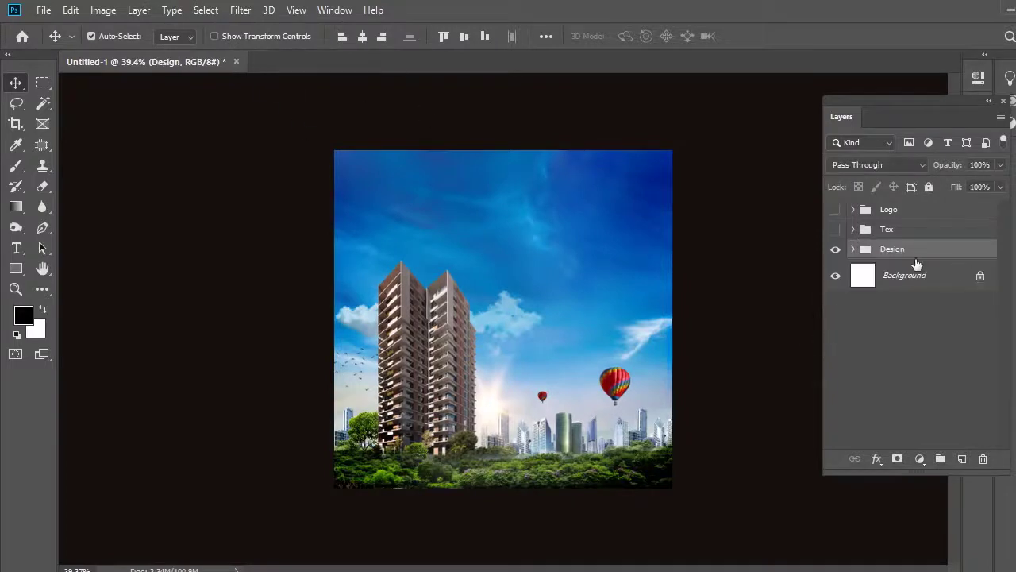
click(131, 11)
mouse_move(190, 278)
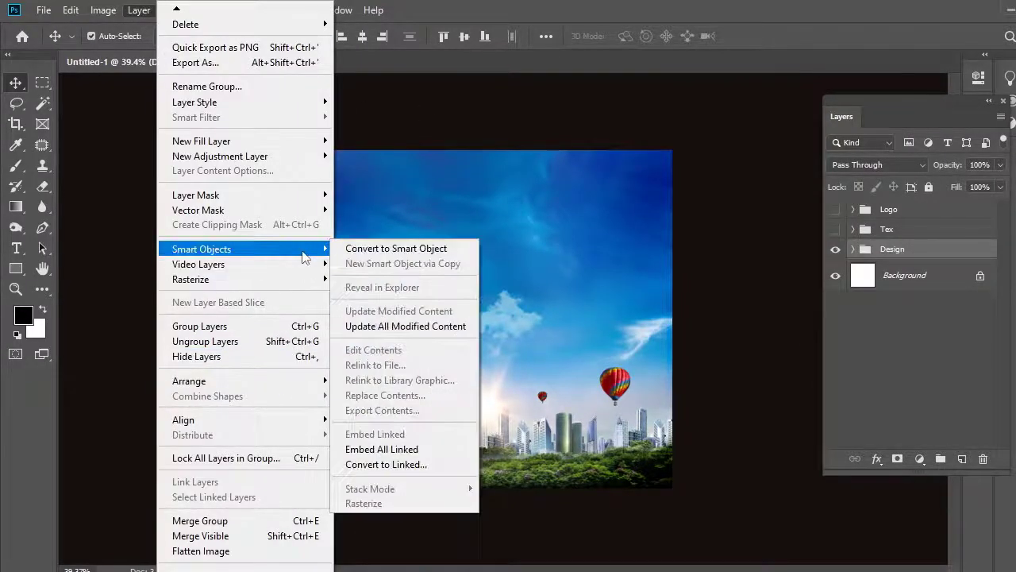
mouse_move(201, 551)
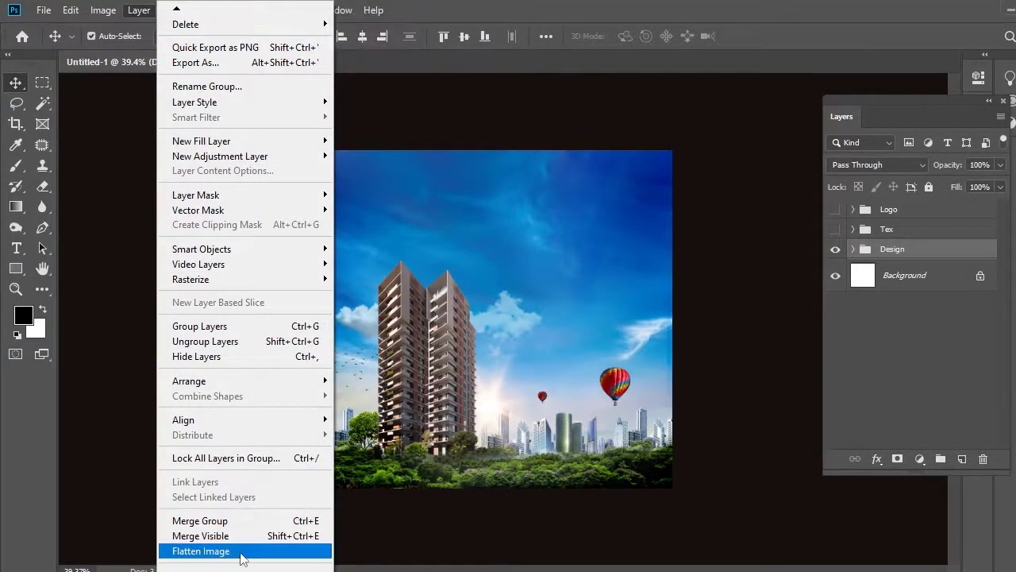
click(511, 293)
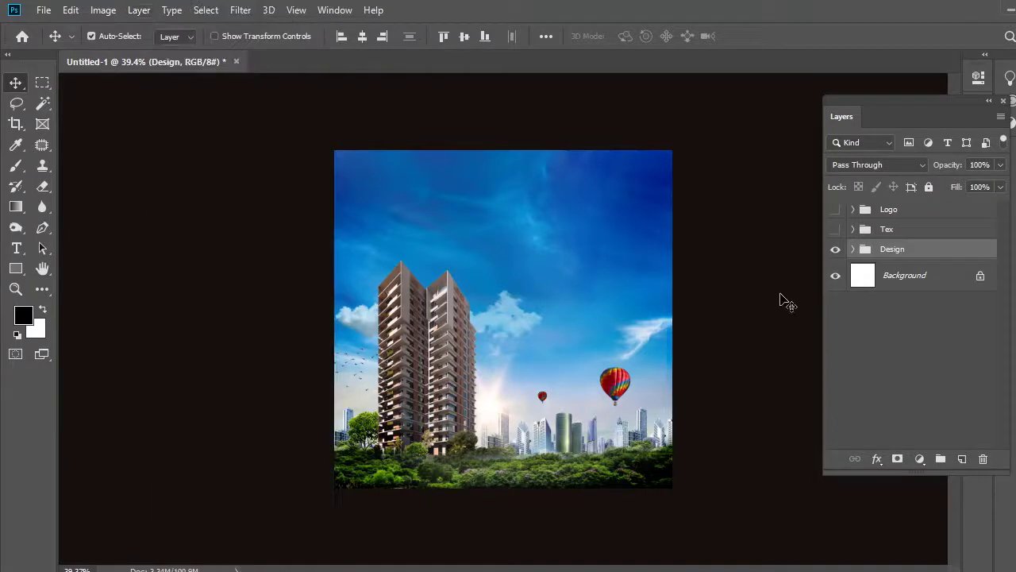
key(ctrl+shift+alt+e)
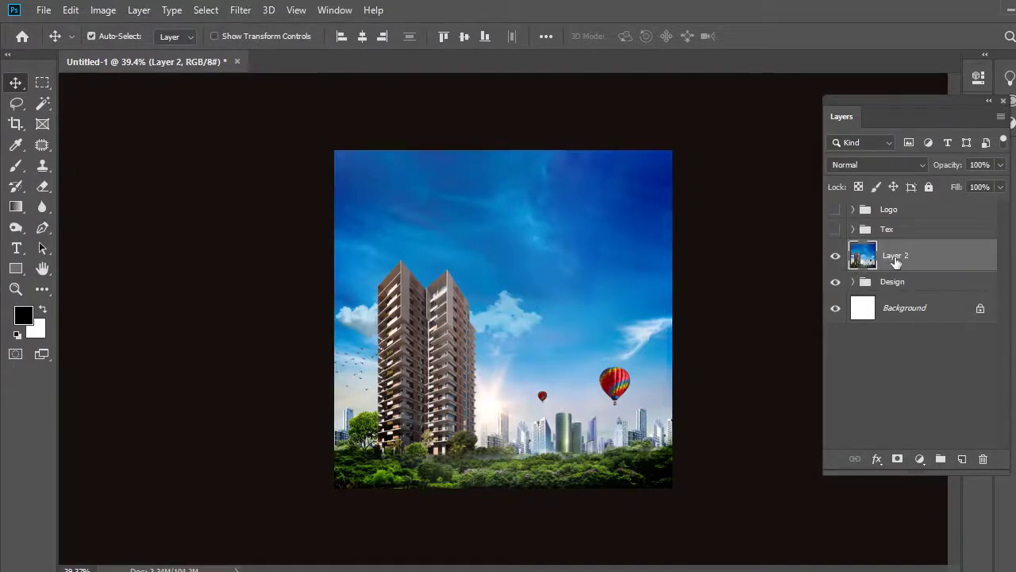
Convert Layer 2 to a smart object and make the Tex and Logo groups visible.
right_click(896, 262)
click(840, 219)
click(835, 229)
click(836, 209)
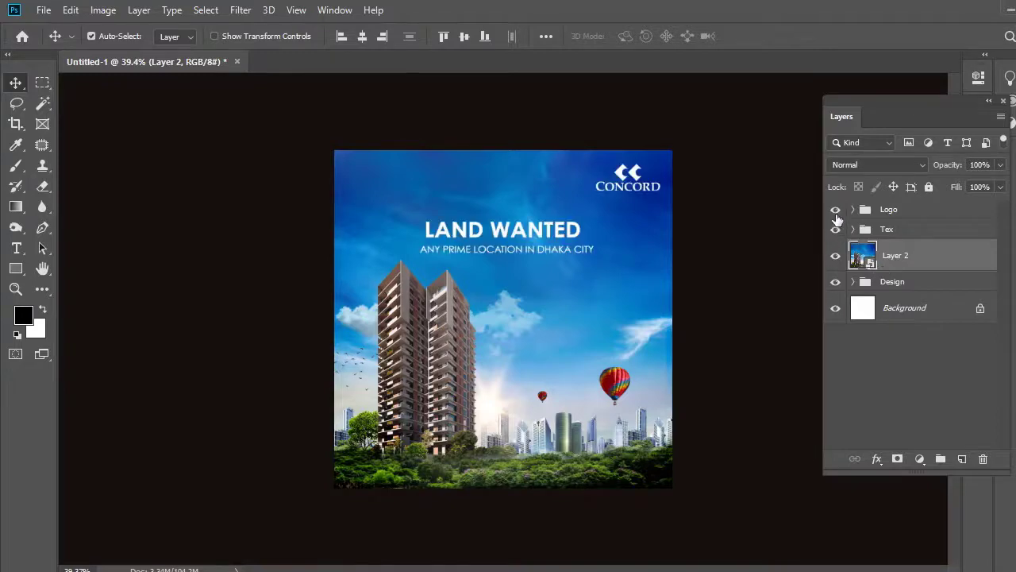
Preview the Adaptive Wide Angle and Emboss filters on Layer 2, cancelling both.
right_click(899, 260)
click(240, 10)
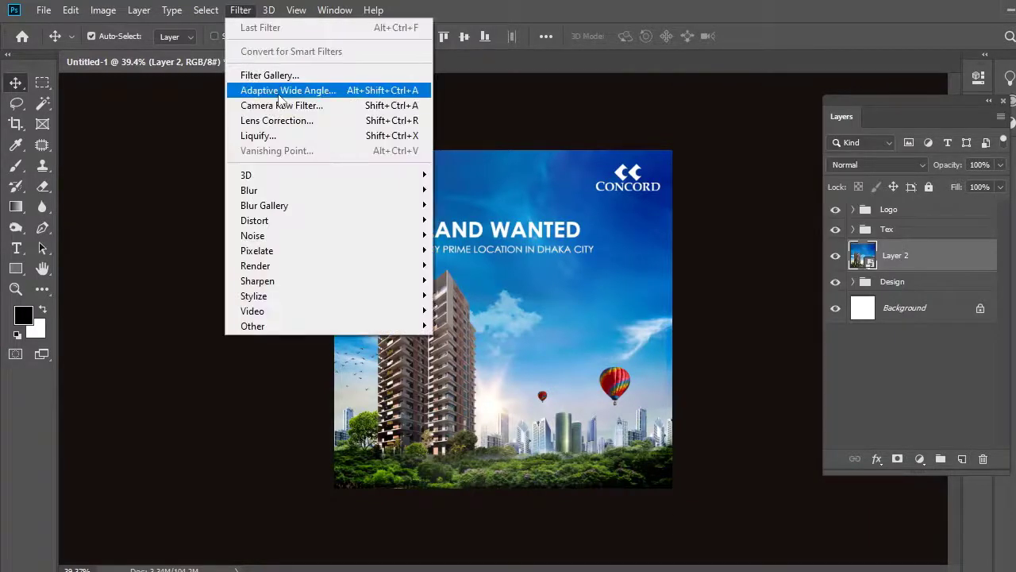
click(279, 90)
key(Escape)
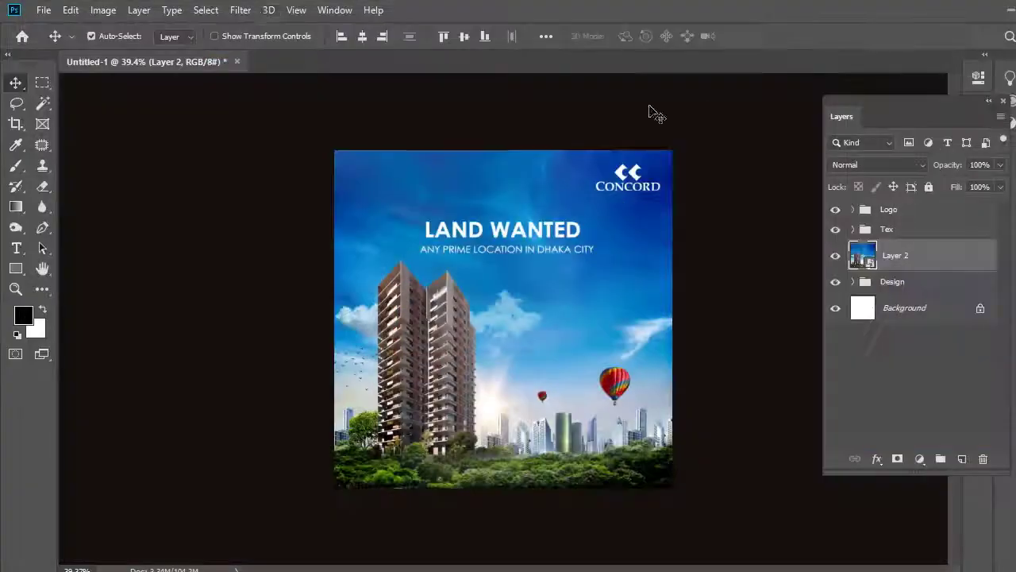
click(241, 9)
mouse_move(254, 296)
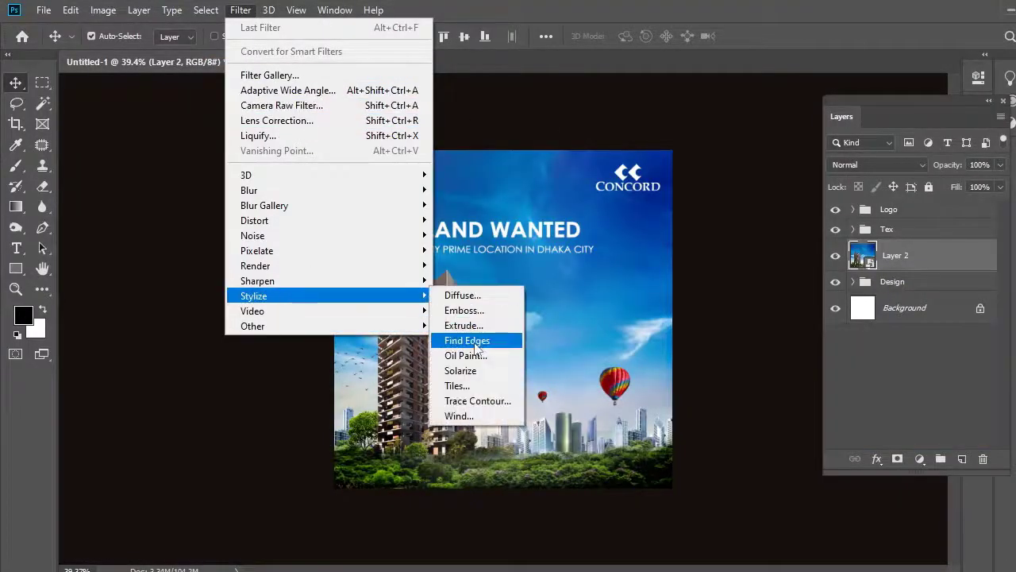
click(463, 310)
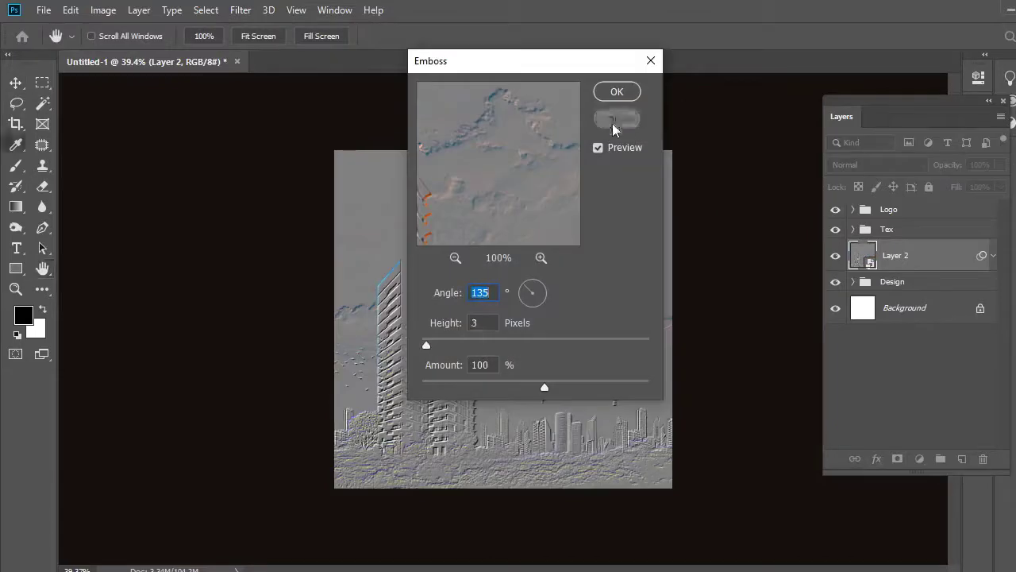
click(615, 120)
click(240, 10)
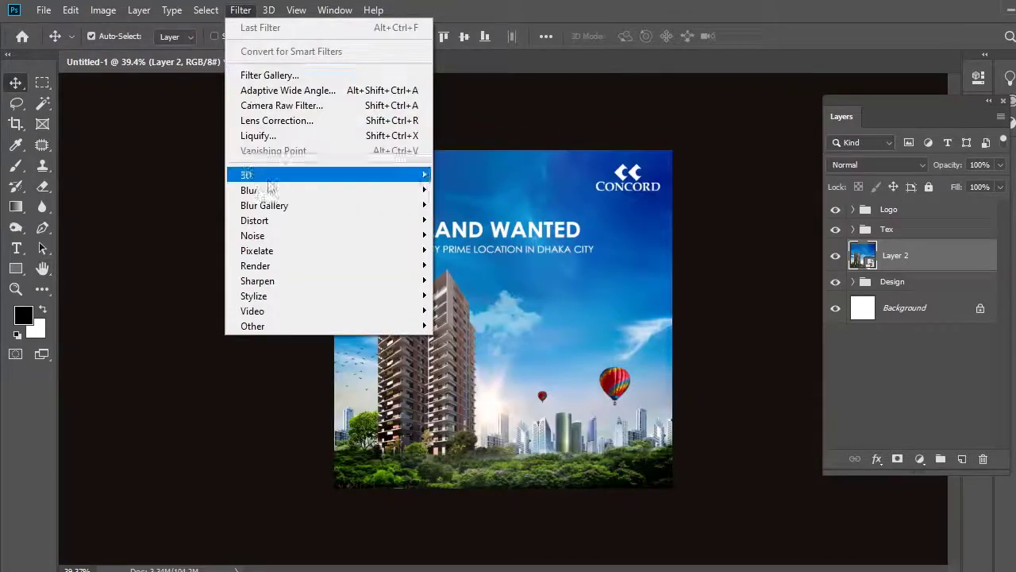
click(353, 119)
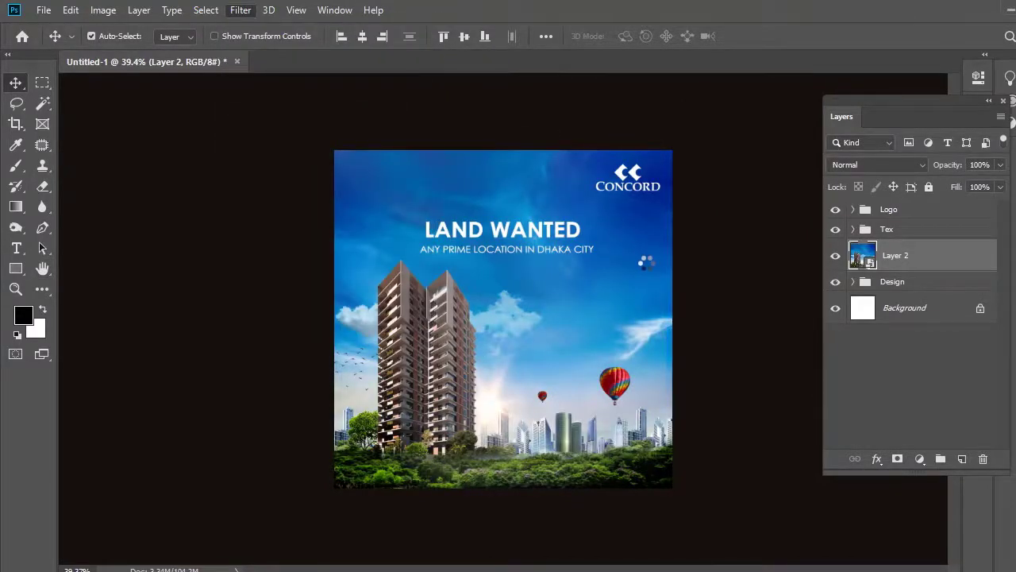
In Camera Raw, raise Saturation to +30, Dehaze to +35, Highlights, and Contrast to +39.
scroll(801, 451, down, 3)
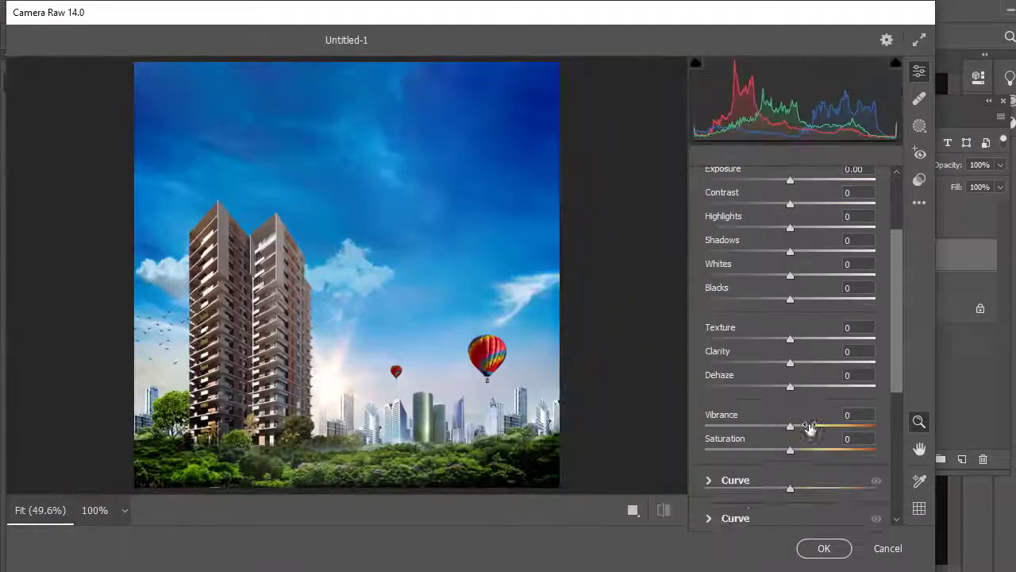
drag(801, 451, 818, 457)
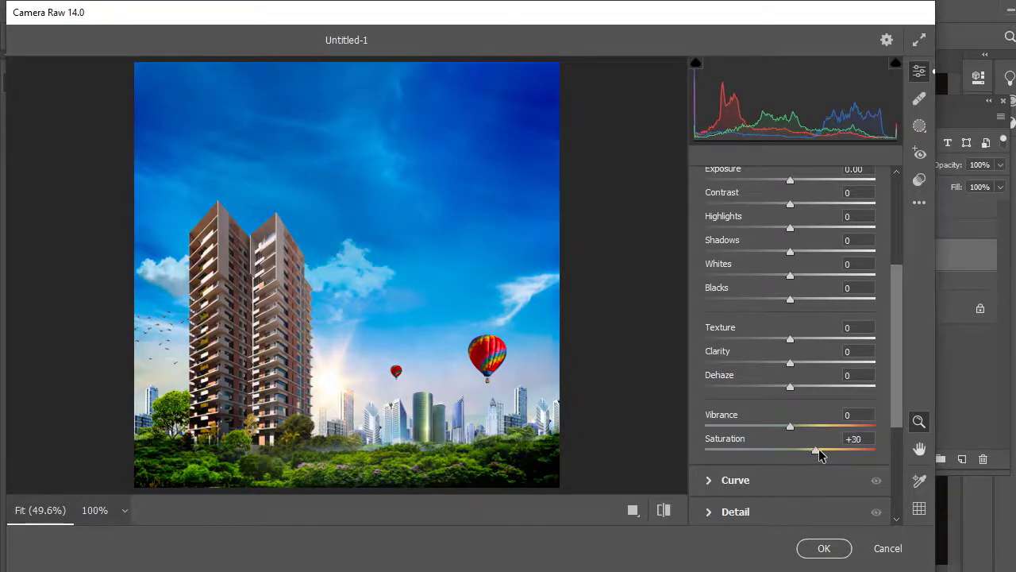
drag(790, 374, 818, 386)
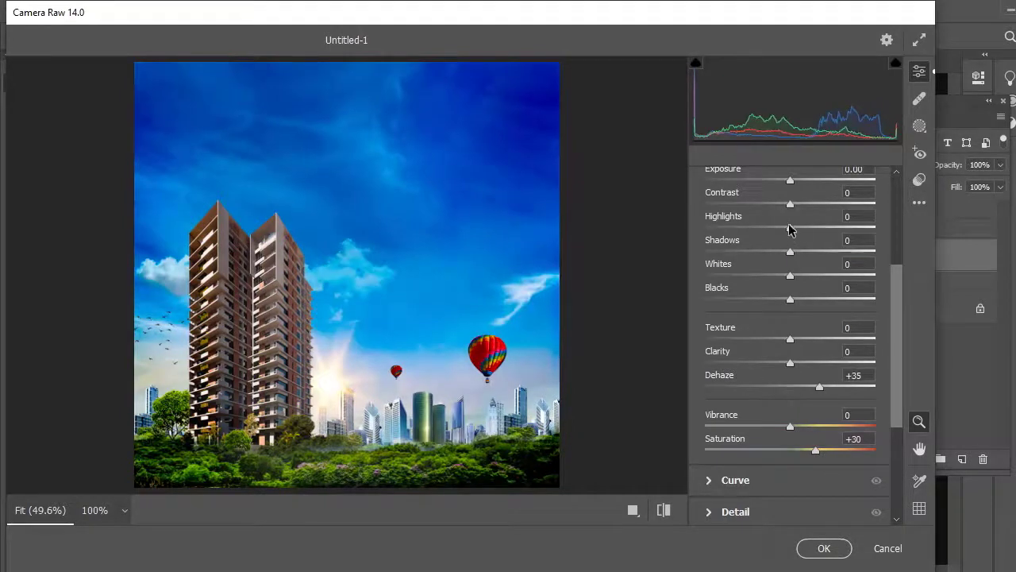
mouse_move(790, 228)
mouse_down()
mouse_move(835, 229)
mouse_move(800, 220)
mouse_up()
scroll(814, 278, up, 1)
scroll(802, 259, up, 1)
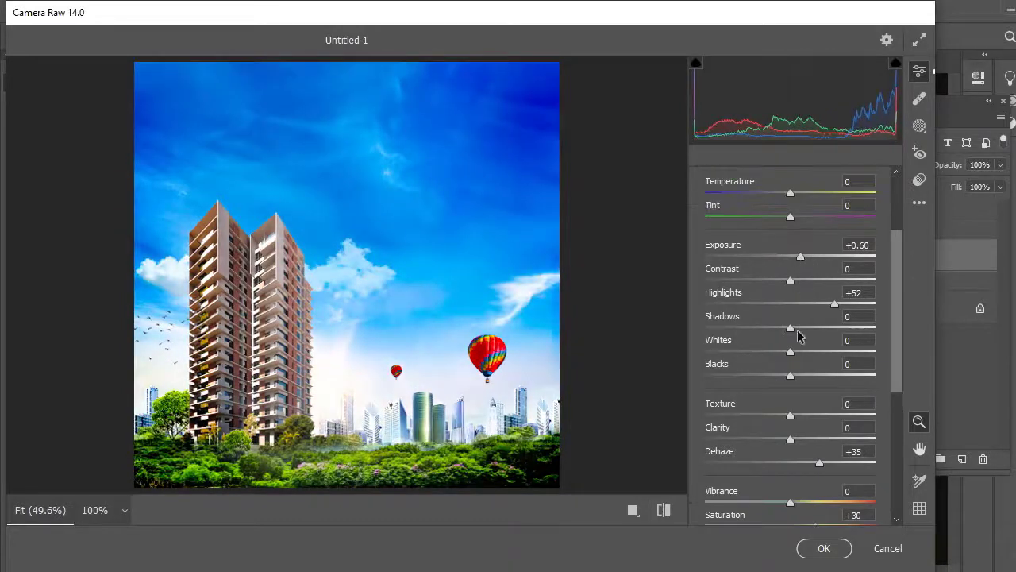
mouse_move(790, 284)
mouse_down()
mouse_move(825, 284)
mouse_move(798, 256)
mouse_up()
Increase Exposure and Clarity and warm the Temperature slightly to +7.
scroll(790, 373, down, 1)
mouse_move(790, 376)
mouse_down()
mouse_move(814, 378)
mouse_move(787, 380)
mouse_move(799, 401)
mouse_move(812, 400)
mouse_up()
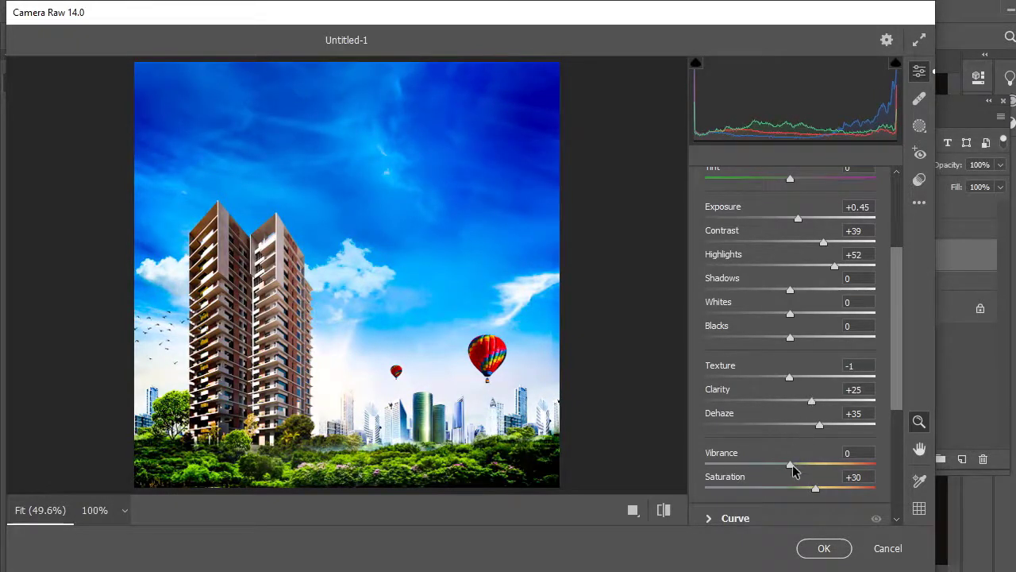
drag(792, 469, 798, 467)
scroll(804, 232, up, 2)
drag(799, 231, 798, 232)
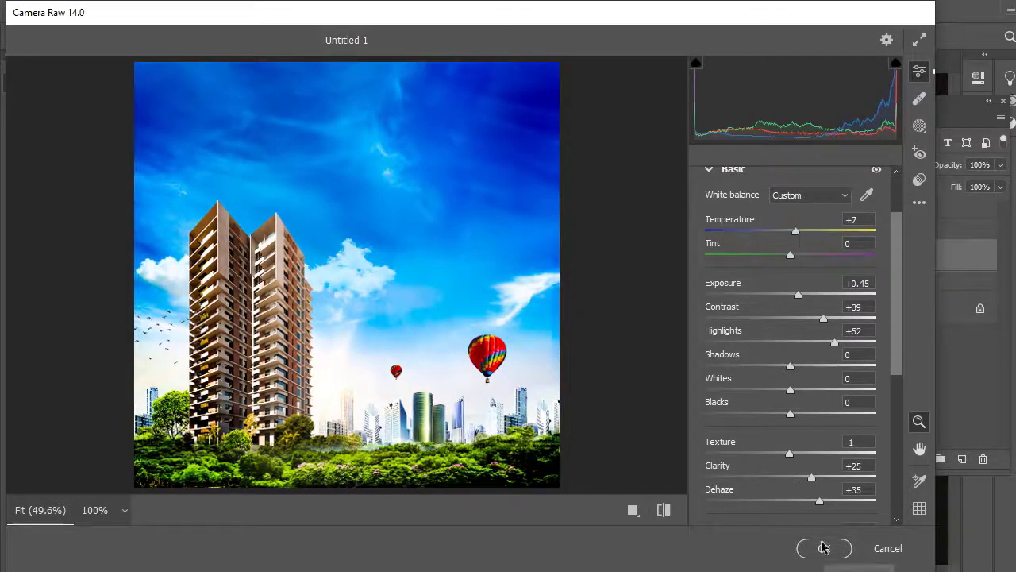
Lift the midtones with a tone curve point and apply the Camera Raw filter.
scroll(796, 442, down, 3)
click(712, 371)
mouse_move(713, 371)
mouse_down()
mouse_move(744, 388)
mouse_move(763, 367)
mouse_up()
scroll(763, 365, down, 3)
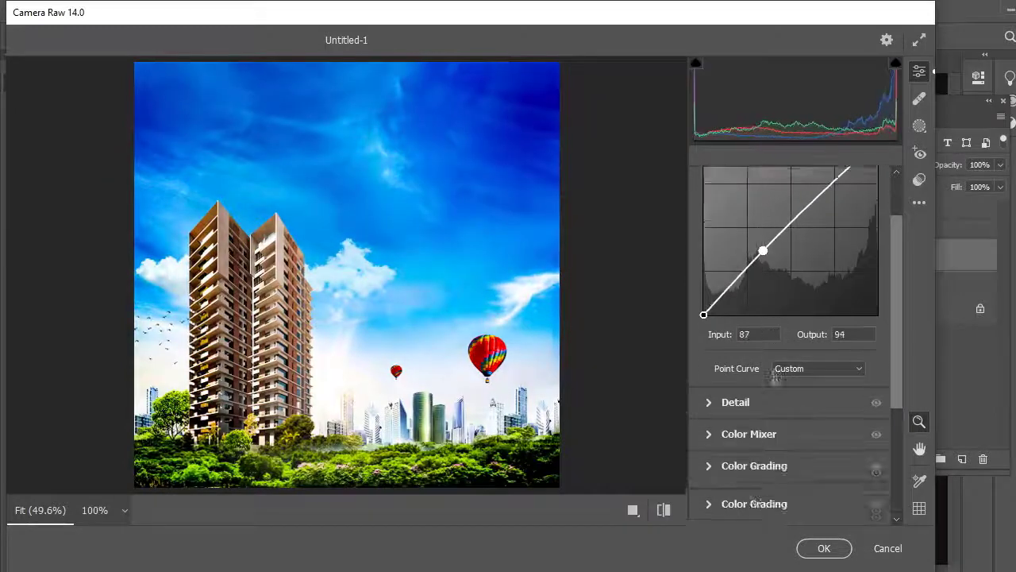
scroll(736, 324, down, 2)
click(736, 323)
click(824, 548)
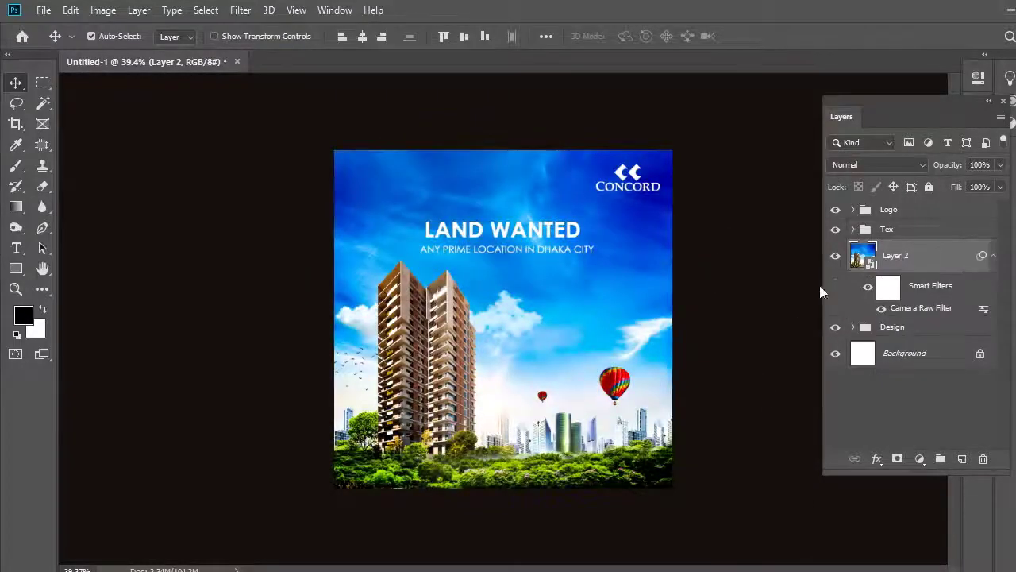
Compare the poster with Layer 2 hidden, then adjust the Tex group's height with Free Transform.
click(835, 256)
click(836, 256)
click(835, 256)
click(835, 256)
click(537, 251)
click(888, 230)
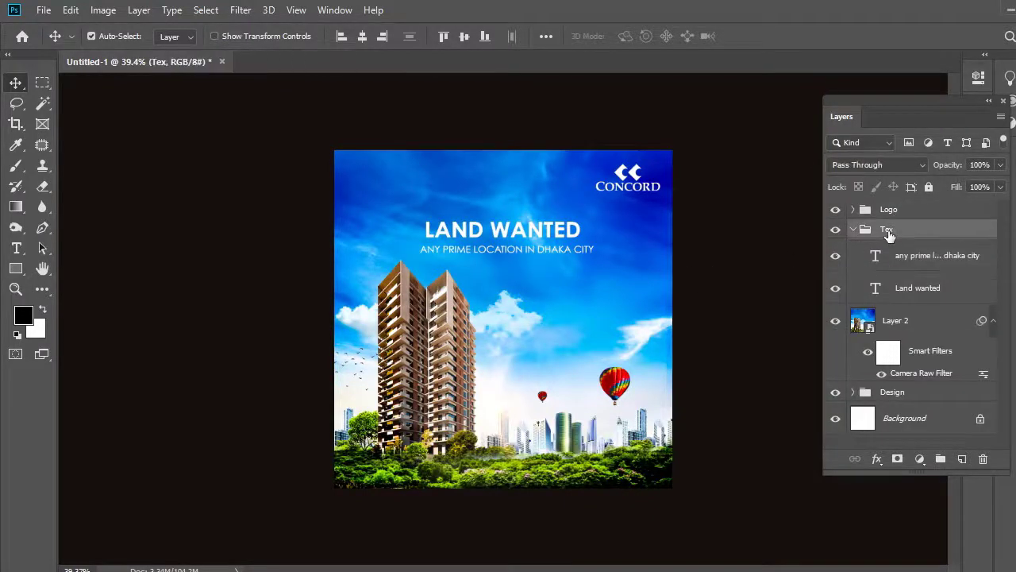
key(ctrl+t)
mouse_move(507, 251)
mouse_down()
mouse_move(525, 255)
mouse_move(551, 232)
mouse_up()
key(Return)
Align the LAND WANTED headline and subtitle to horizontal centres, zooming in to check.
click(362, 36)
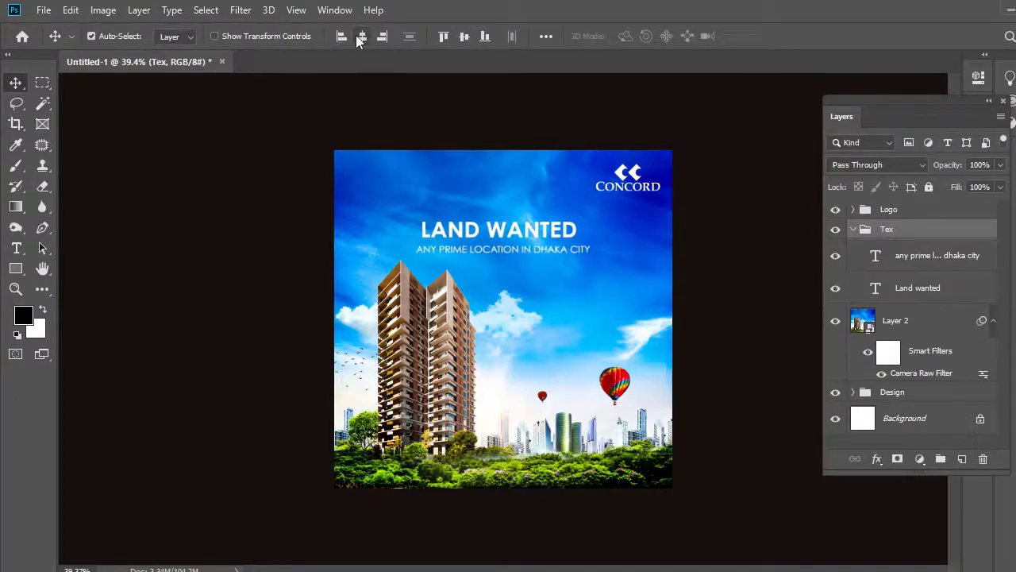
click(579, 249)
key(ctrl+plus)
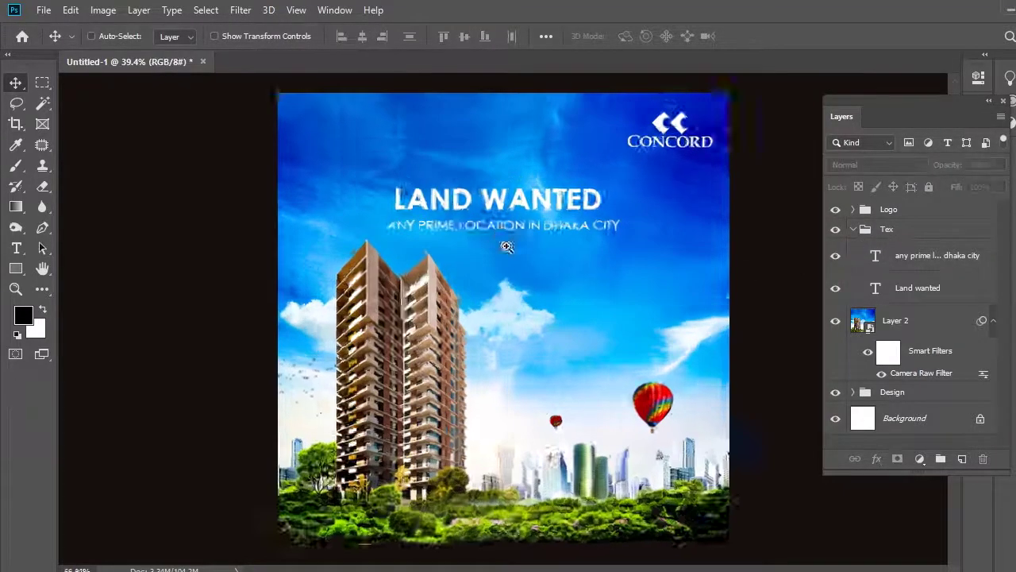
key(ctrl+plus)
click(498, 208)
click(362, 35)
click(501, 245)
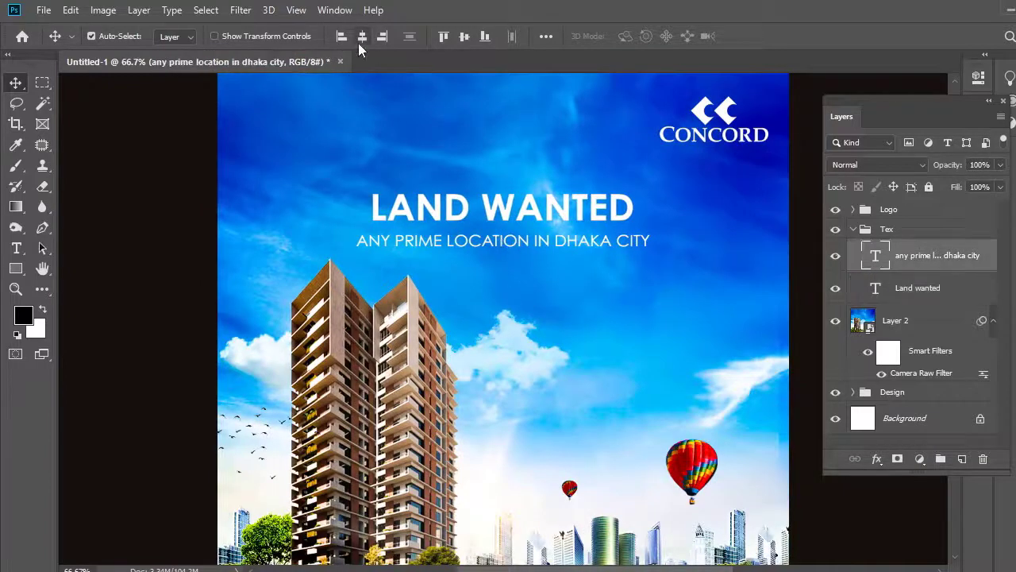
key(ctrl+minus)
click(690, 273)
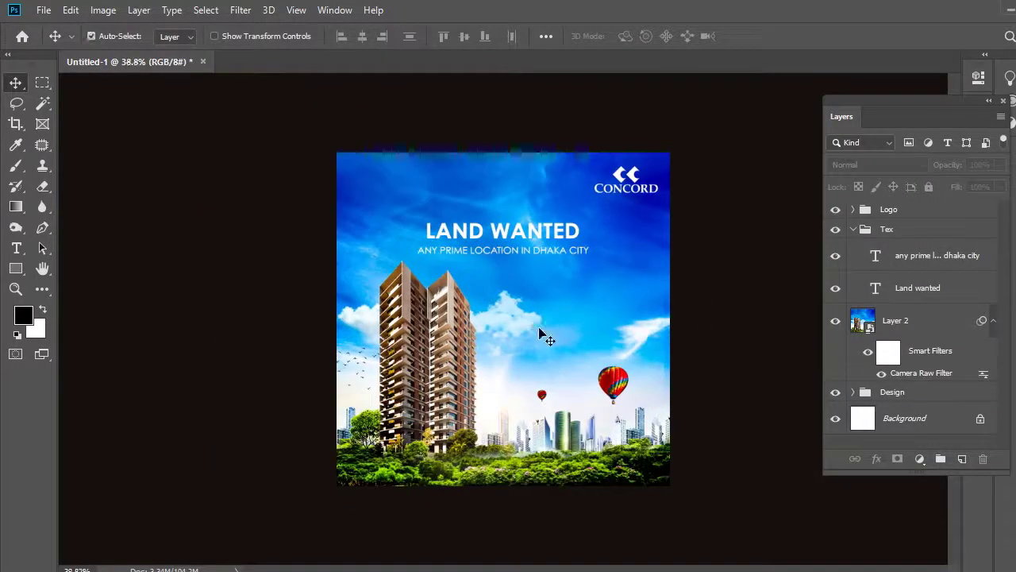